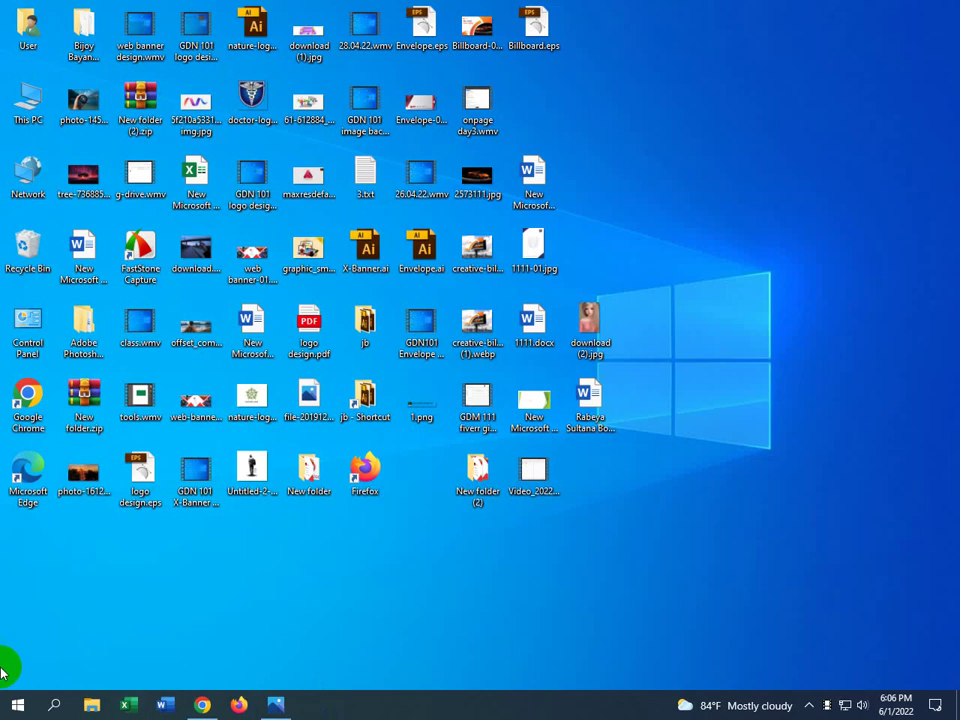
Launch Adobe Illustrator CS6 (64 Bit) from the Adobe Production Premium CS6 Start menu group.
click(18, 705)
click(173, 455)
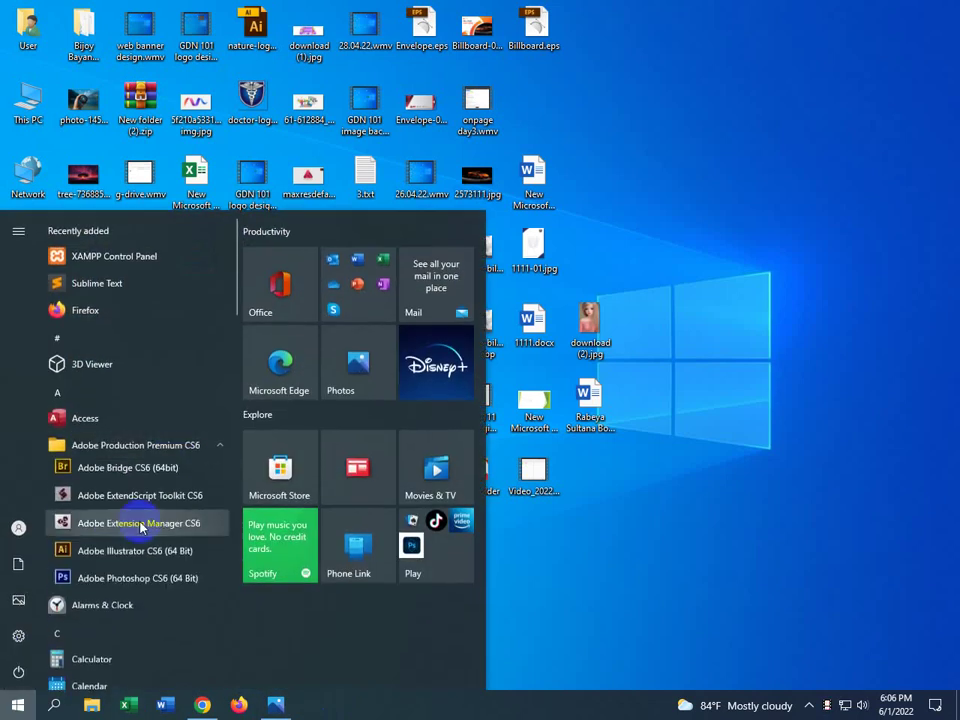
click(112, 558)
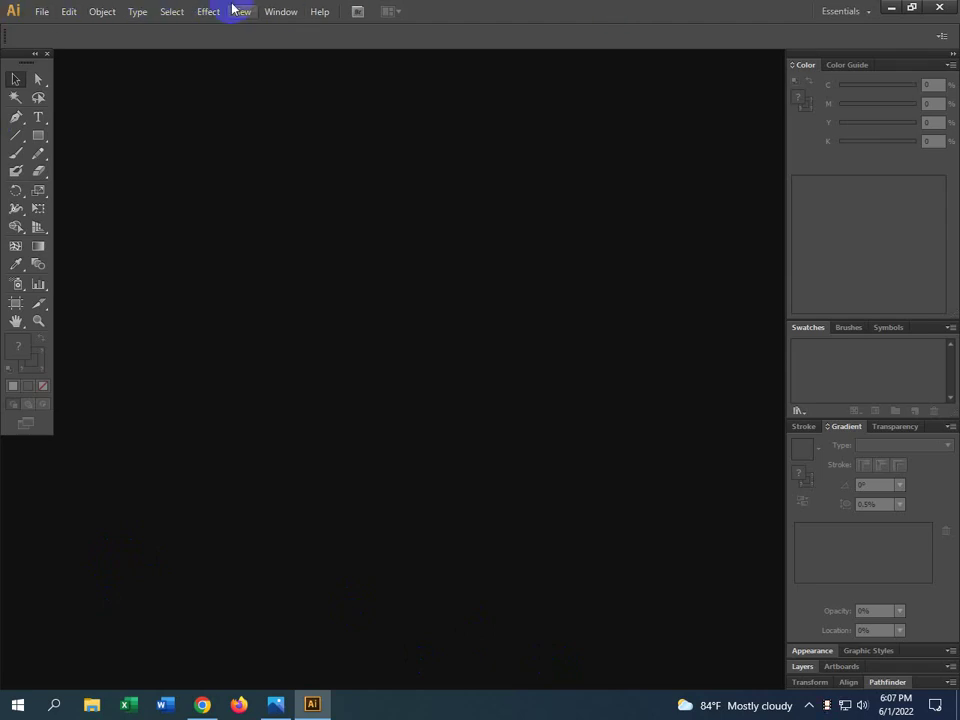
click(38, 12)
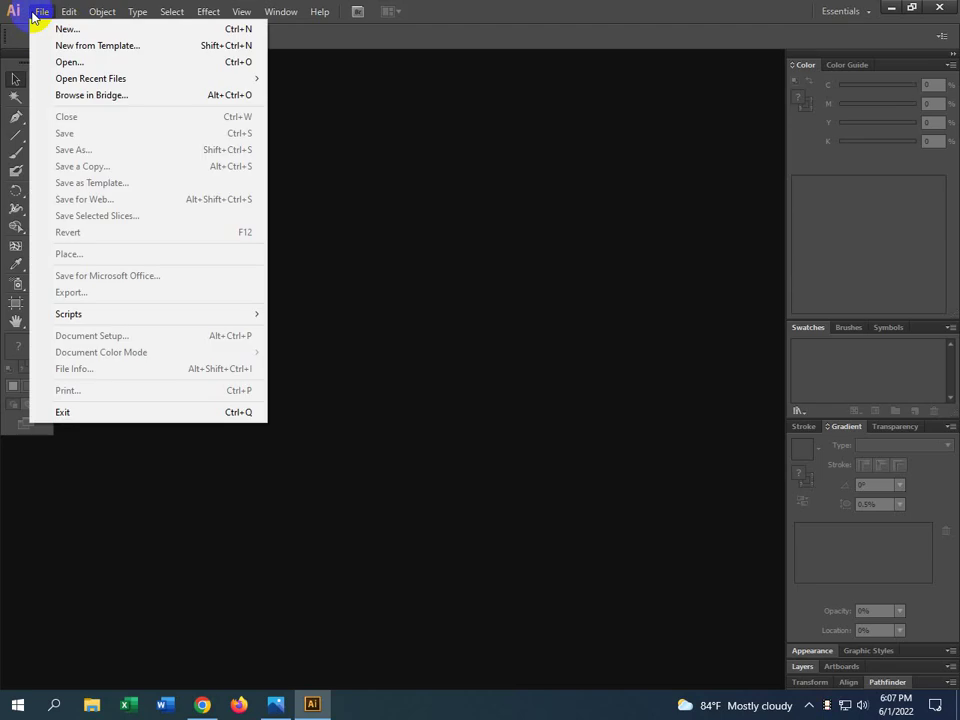
mouse_move(75, 13)
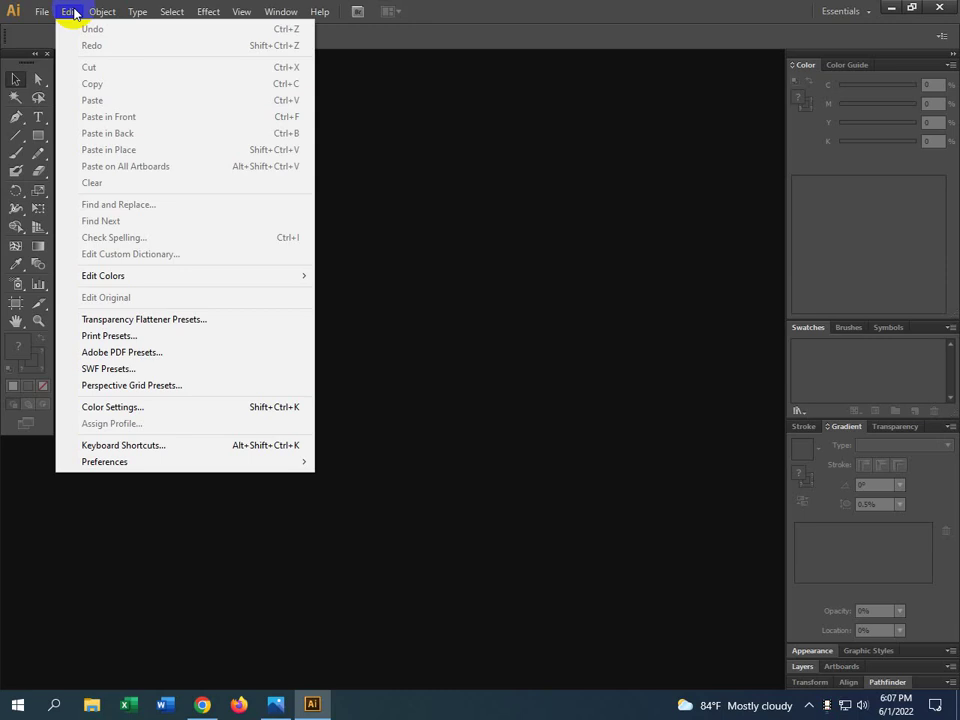
mouse_move(123, 7)
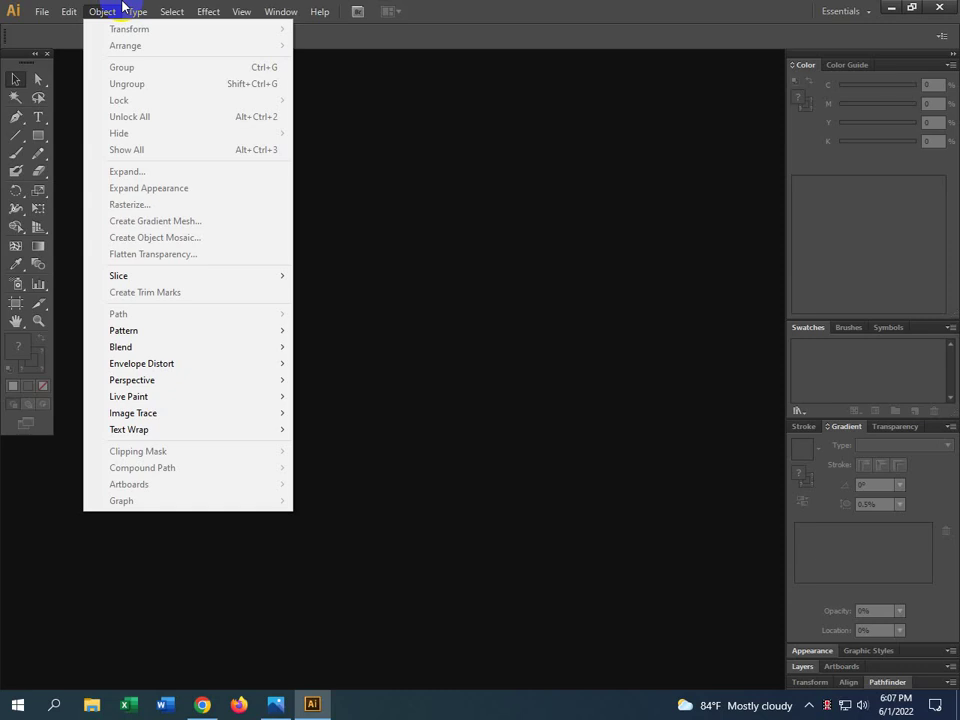
mouse_move(167, 14)
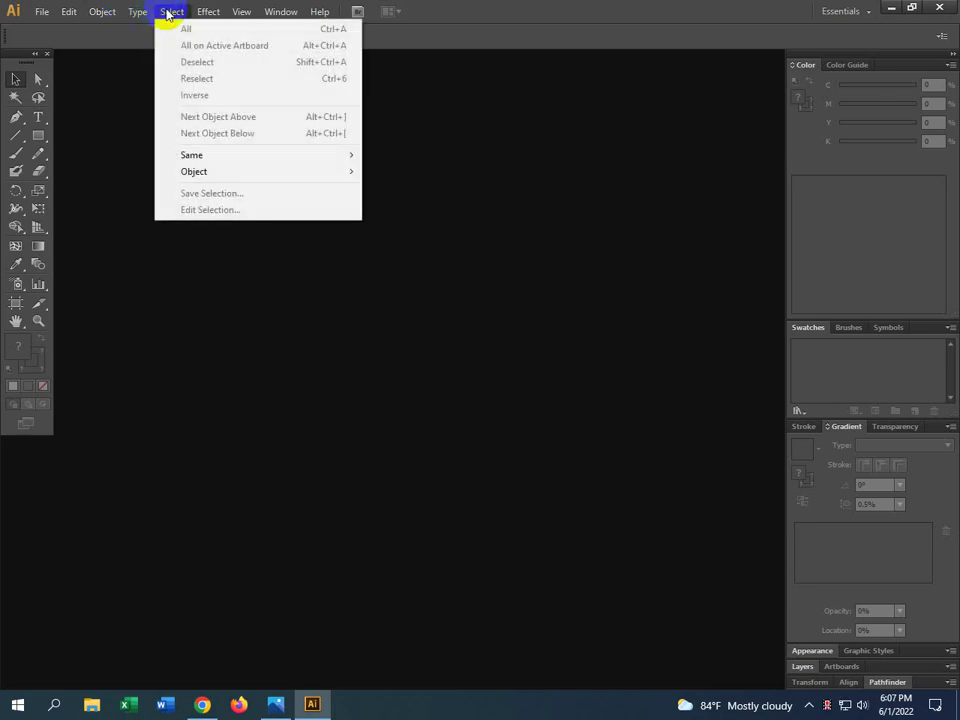
mouse_move(237, 14)
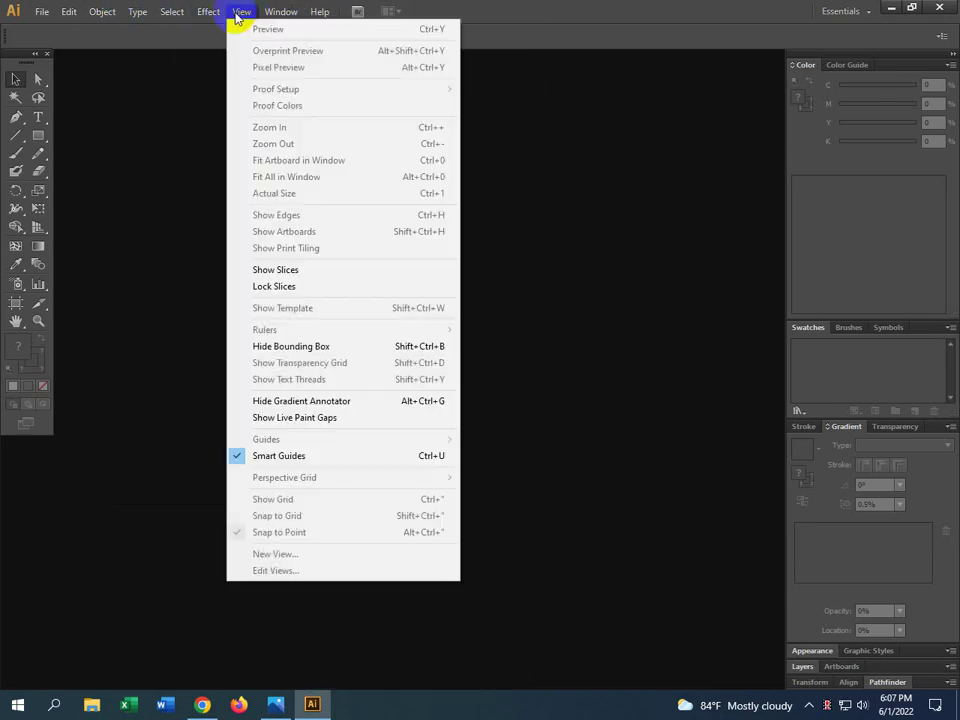
click(39, 51)
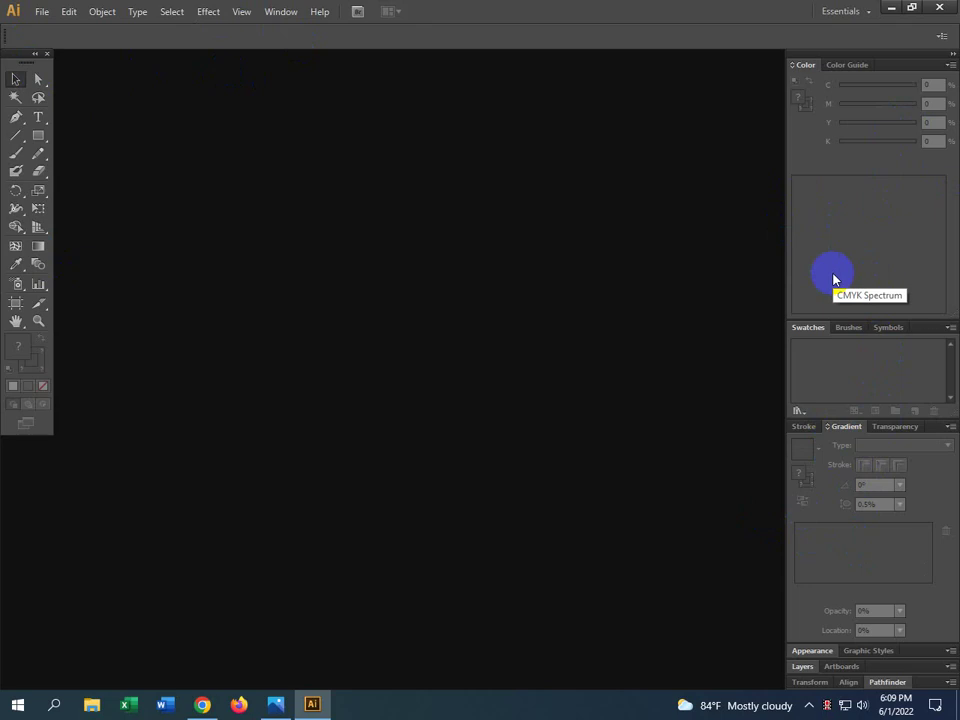
Bring the Stroke and Brushes panels to the front from the Window menu.
click(281, 12)
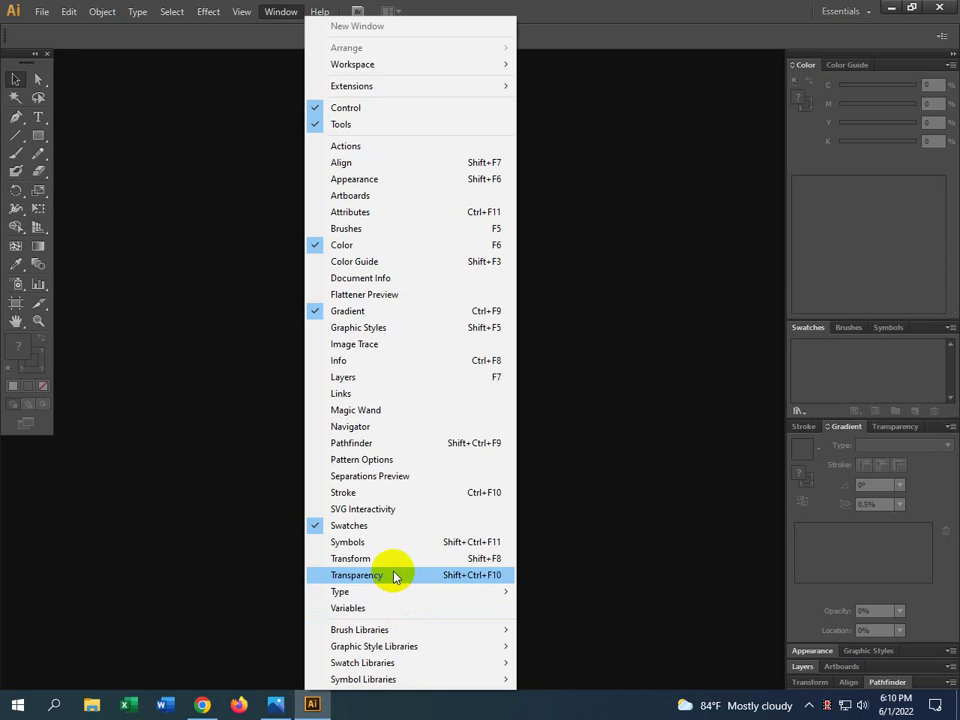
click(390, 496)
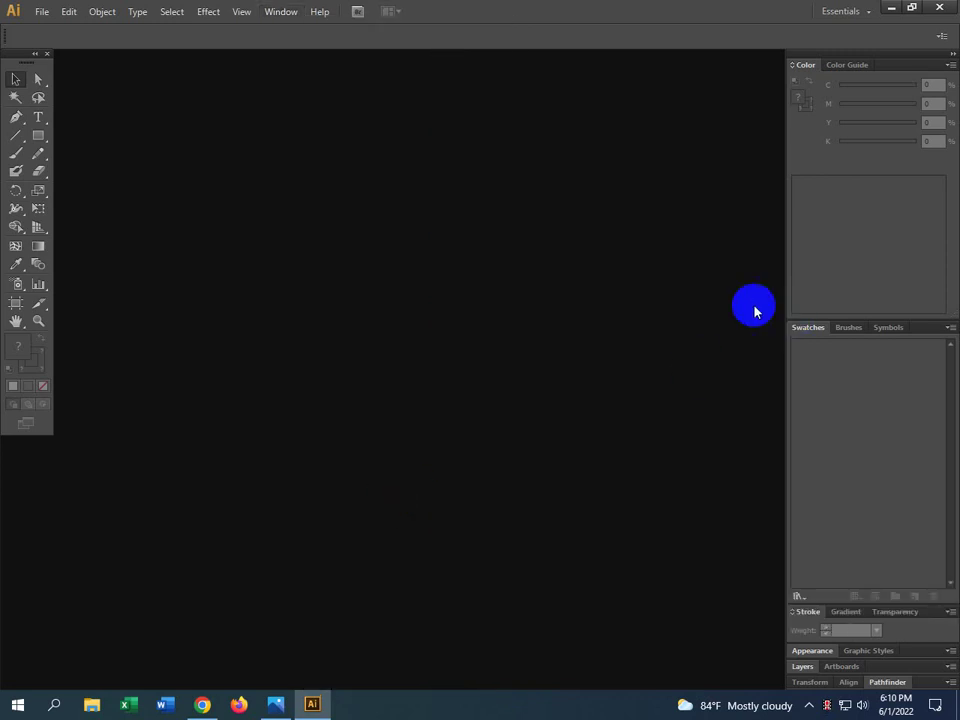
click(282, 12)
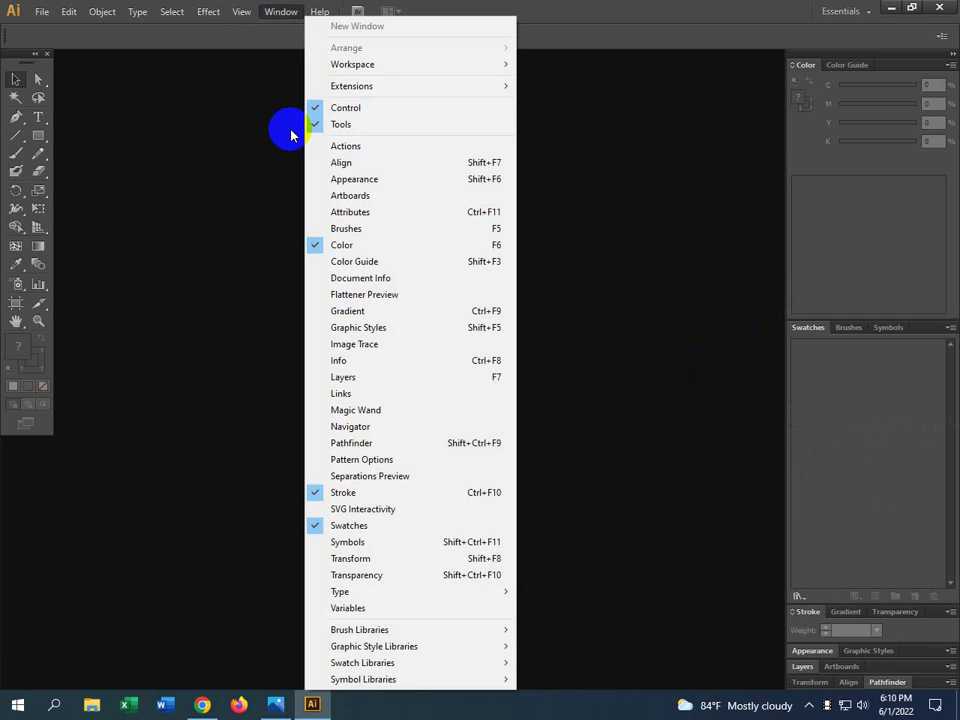
click(381, 228)
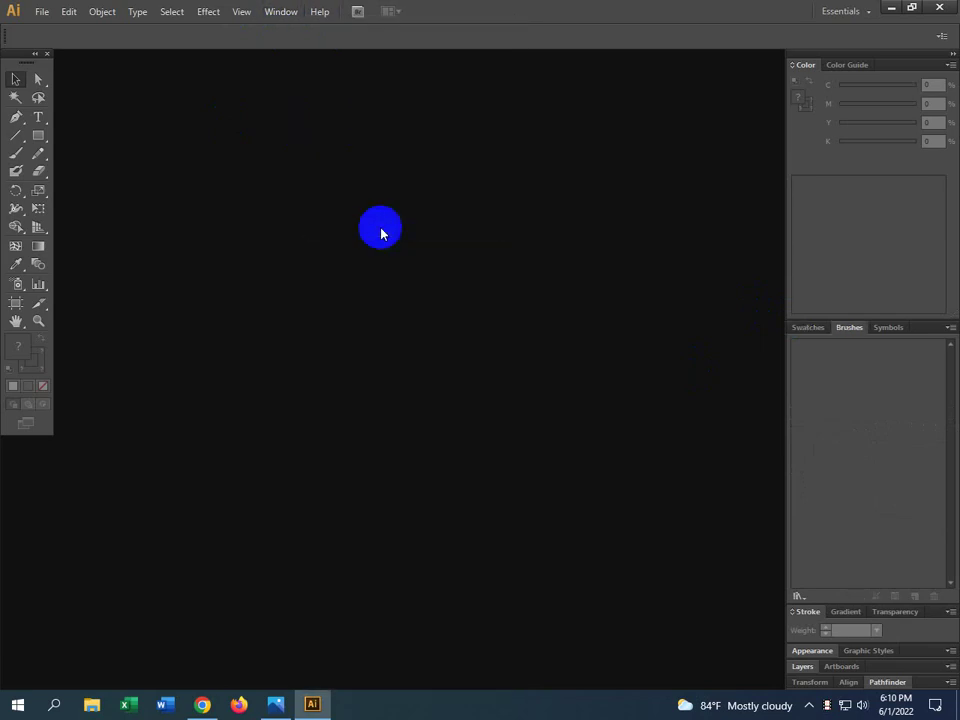
Open the Actions panel, then reopen and dismiss the Window menu.
click(282, 12)
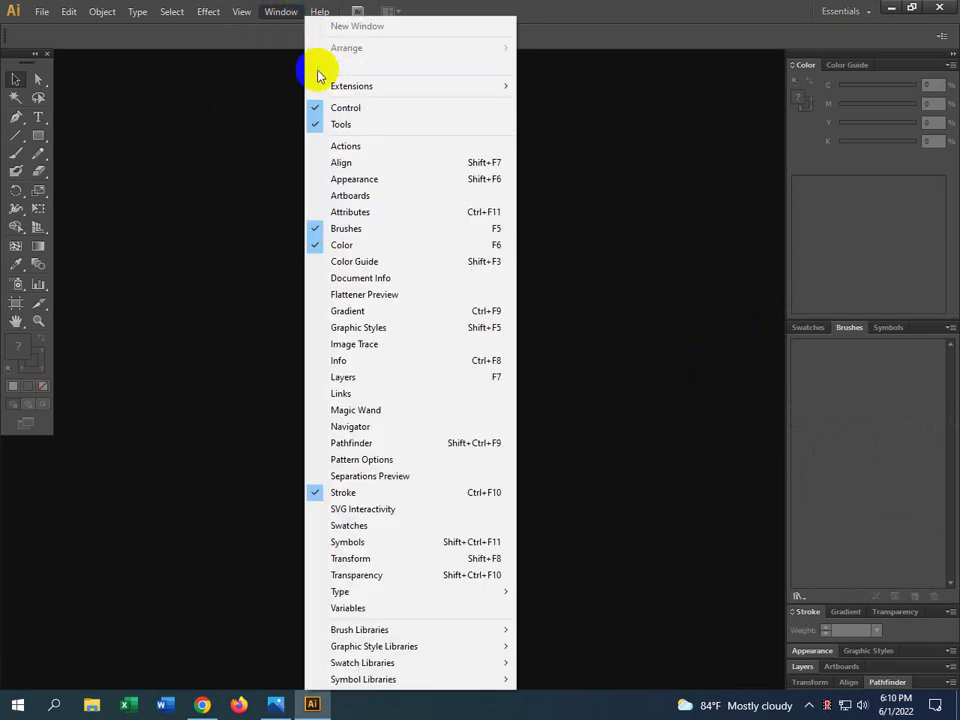
click(340, 147)
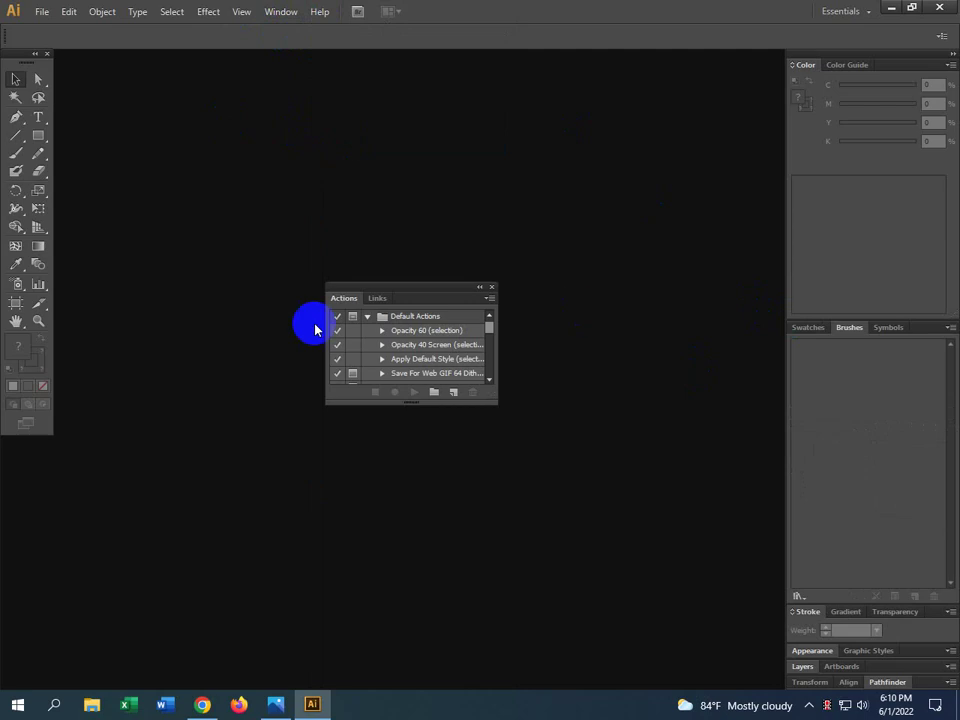
click(281, 12)
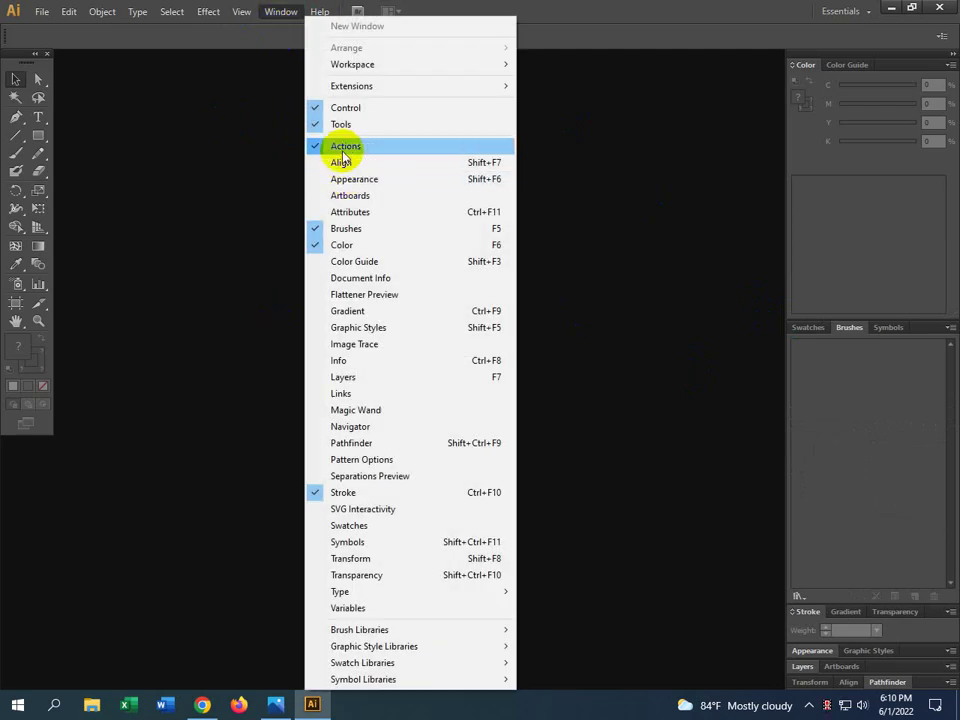
click(225, 184)
Dock and undock the Actions panel, then close it and the floating Links panel.
drag(422, 287, 582, 232)
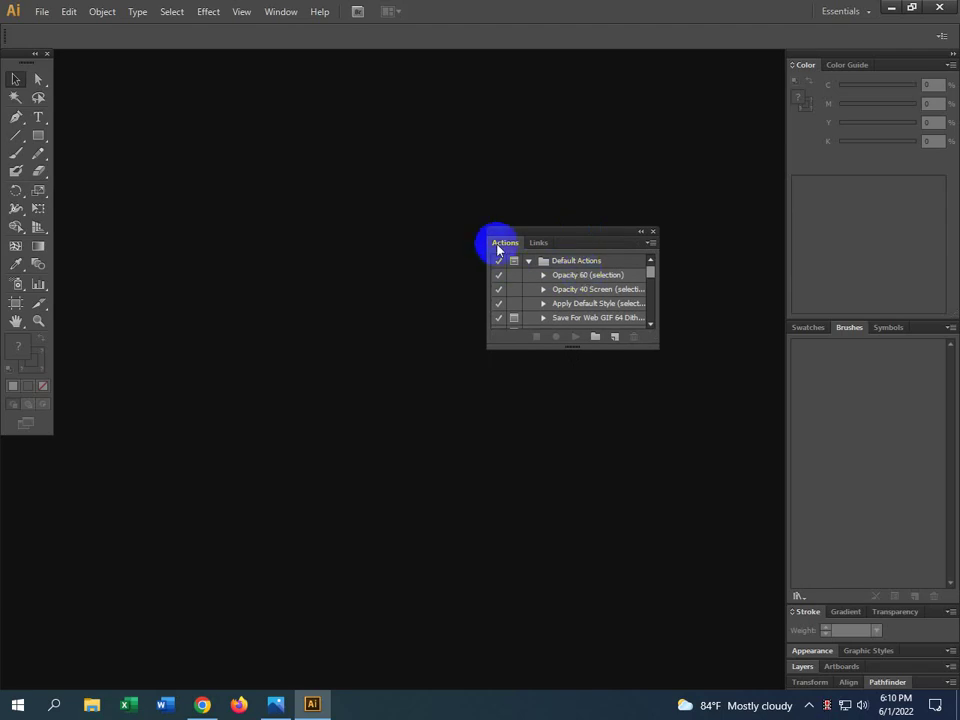
mouse_move(504, 236)
mouse_down()
mouse_move(782, 208)
mouse_move(896, 333)
mouse_move(921, 327)
mouse_up()
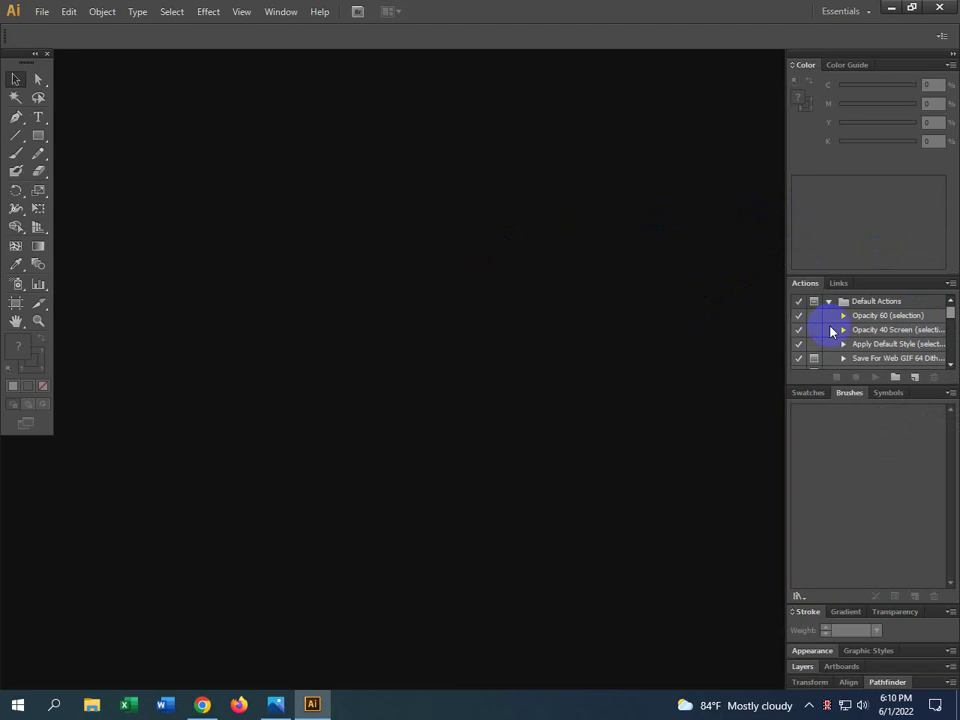
drag(825, 283, 386, 295)
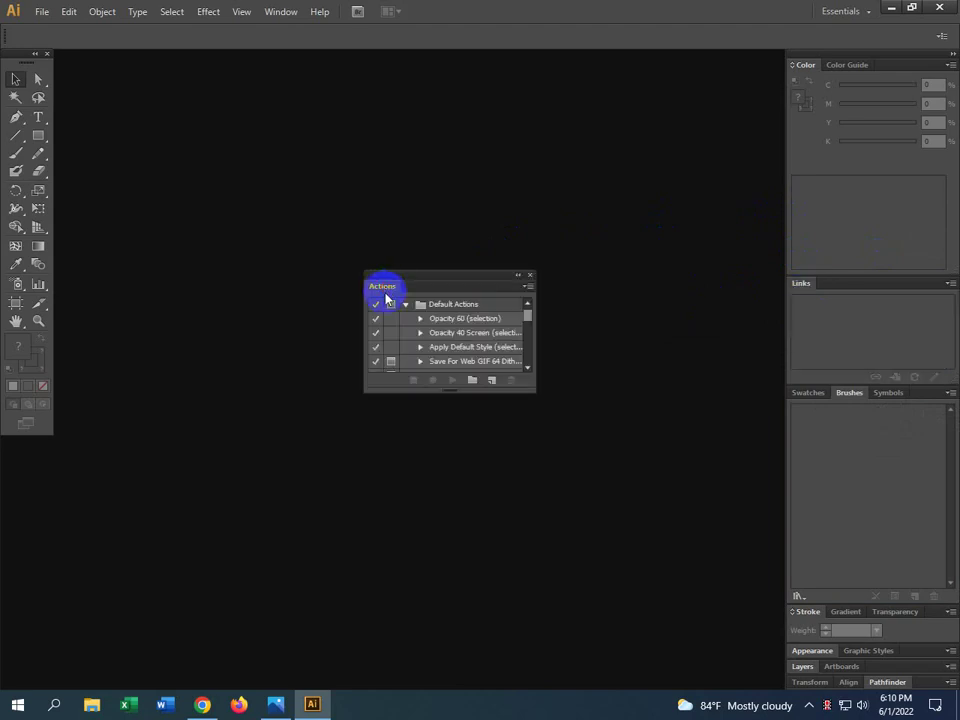
click(530, 275)
drag(827, 281, 512, 287)
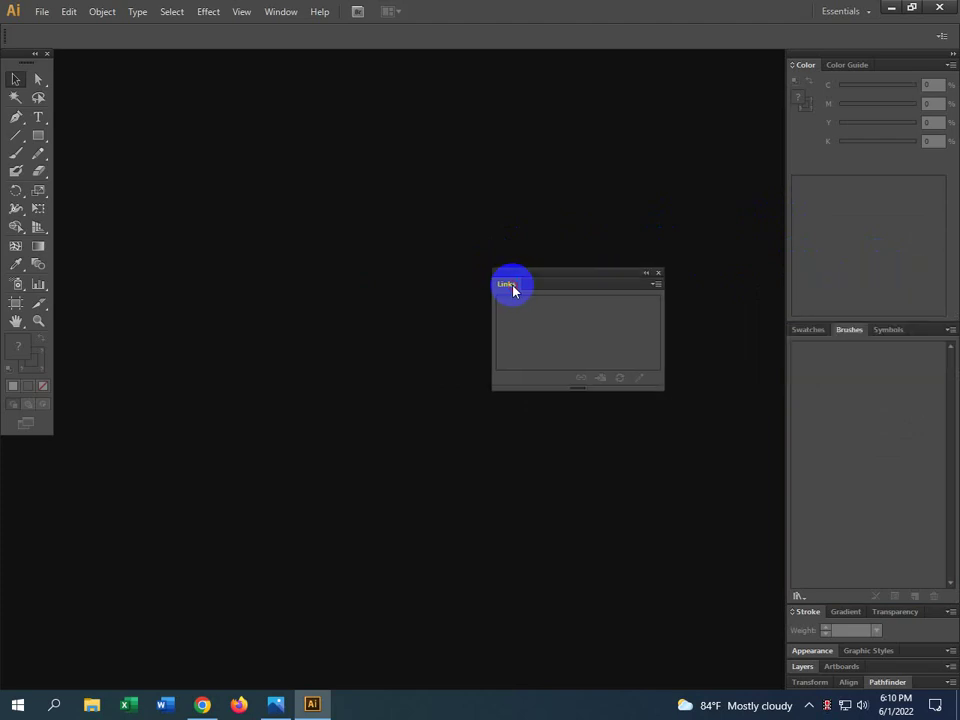
click(659, 273)
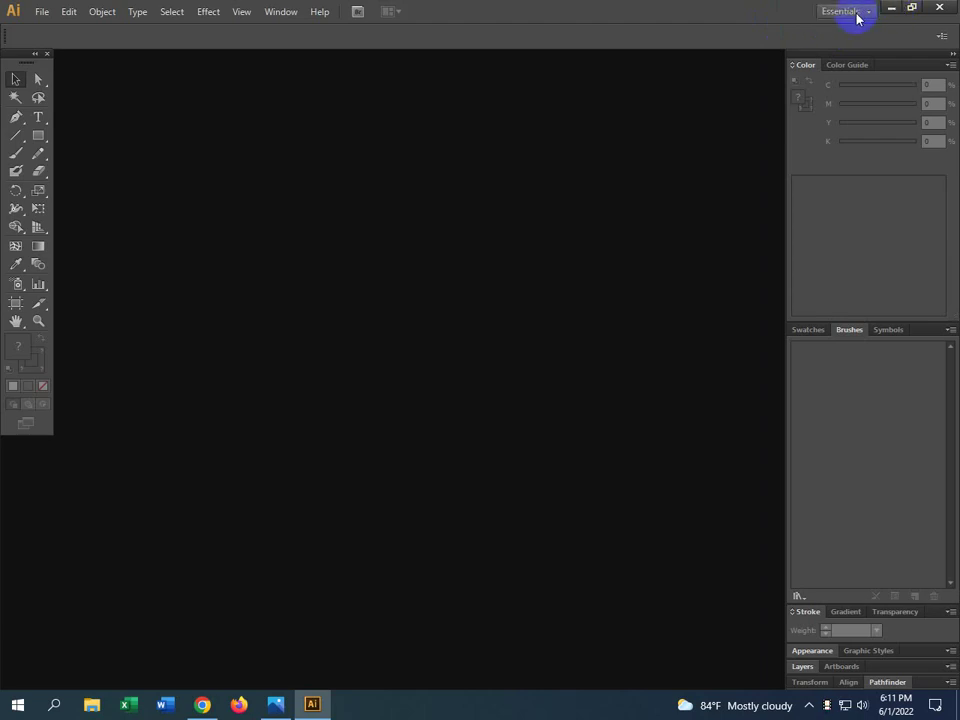
Switch the workspace to Painting, then to Typography.
click(857, 14)
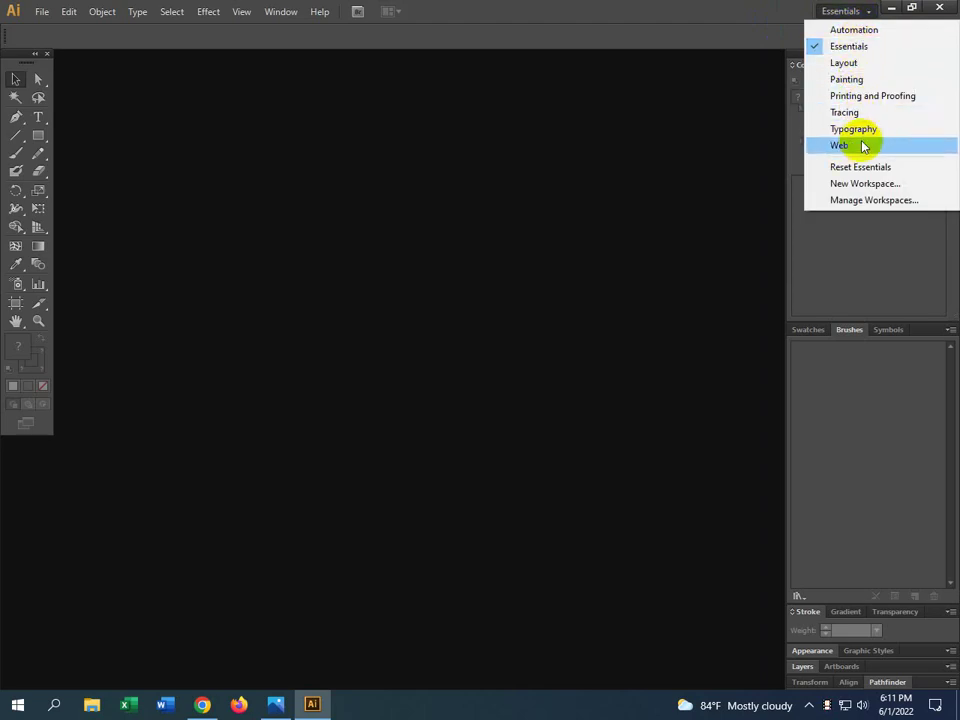
click(866, 80)
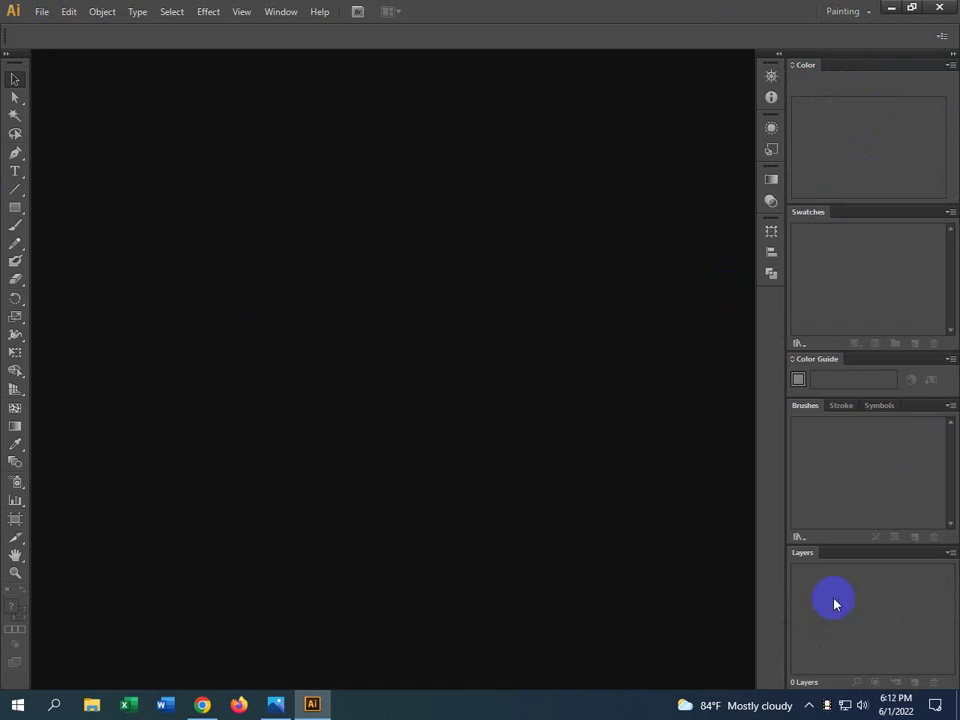
click(845, 11)
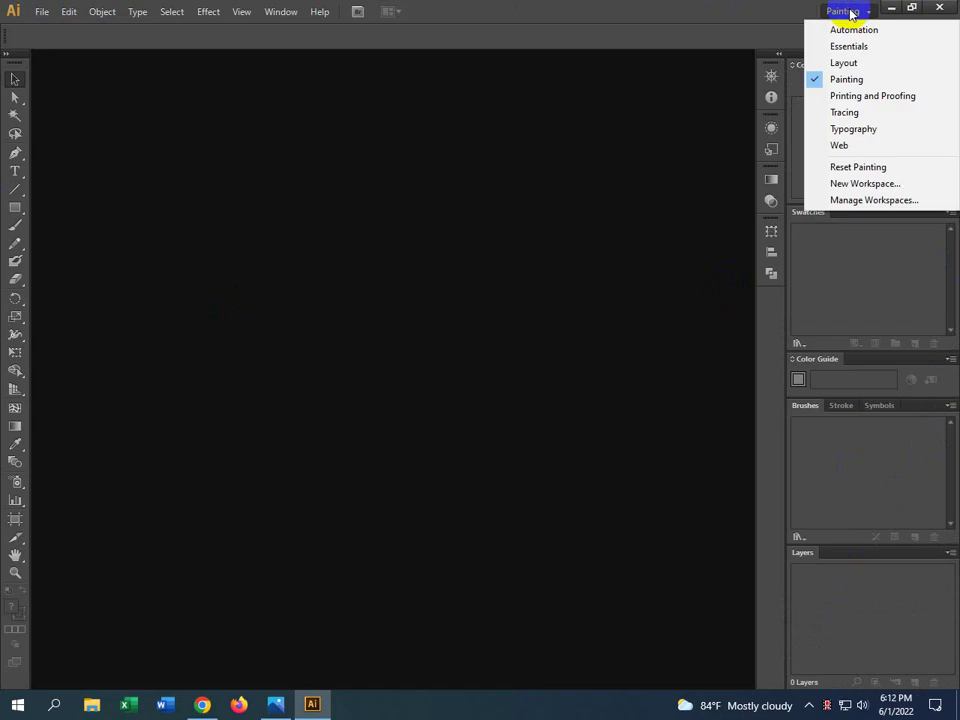
click(864, 138)
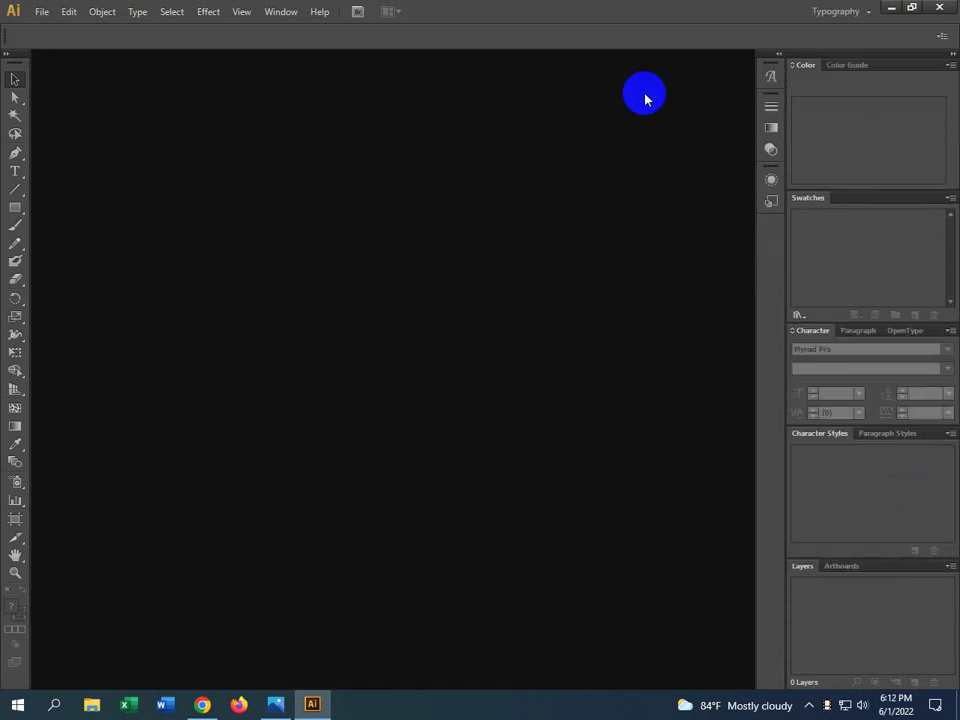
Switch the workspace to Essentials.
click(850, 10)
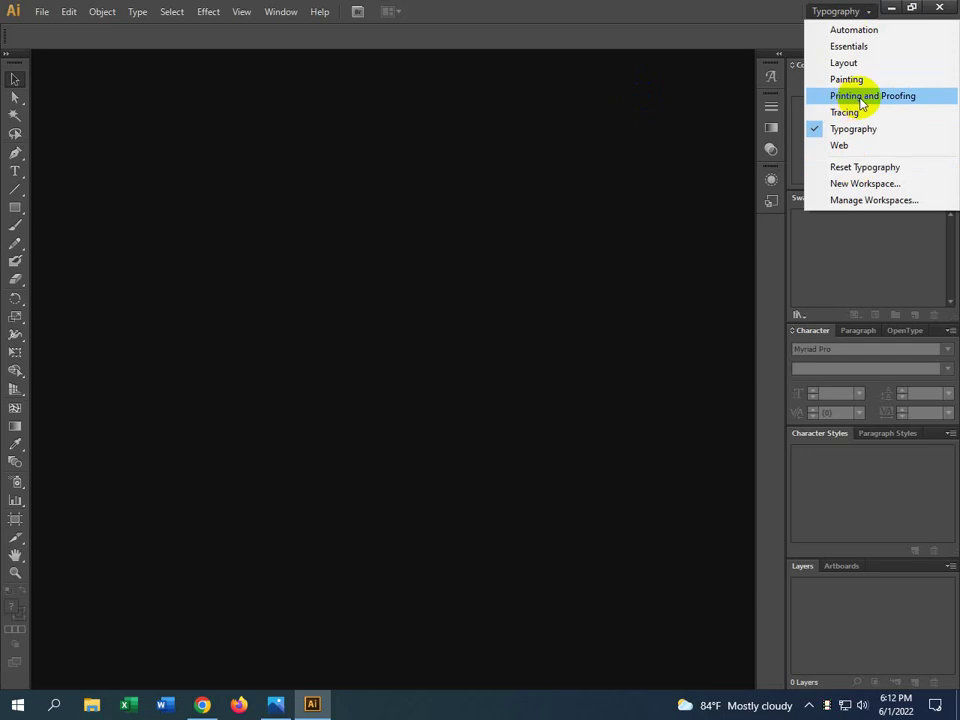
click(851, 47)
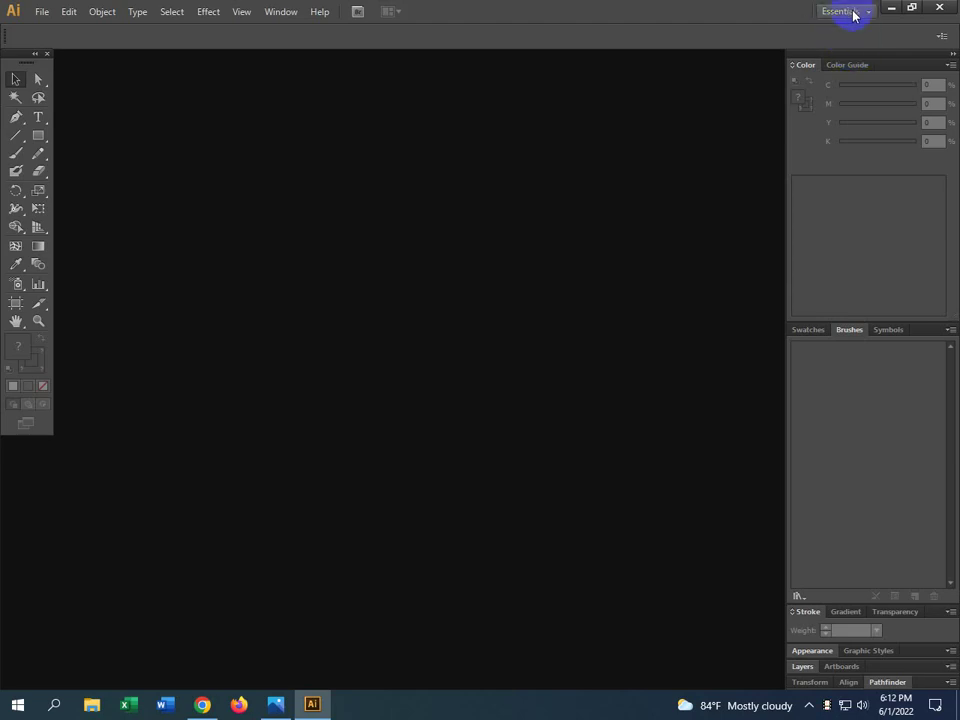
click(853, 12)
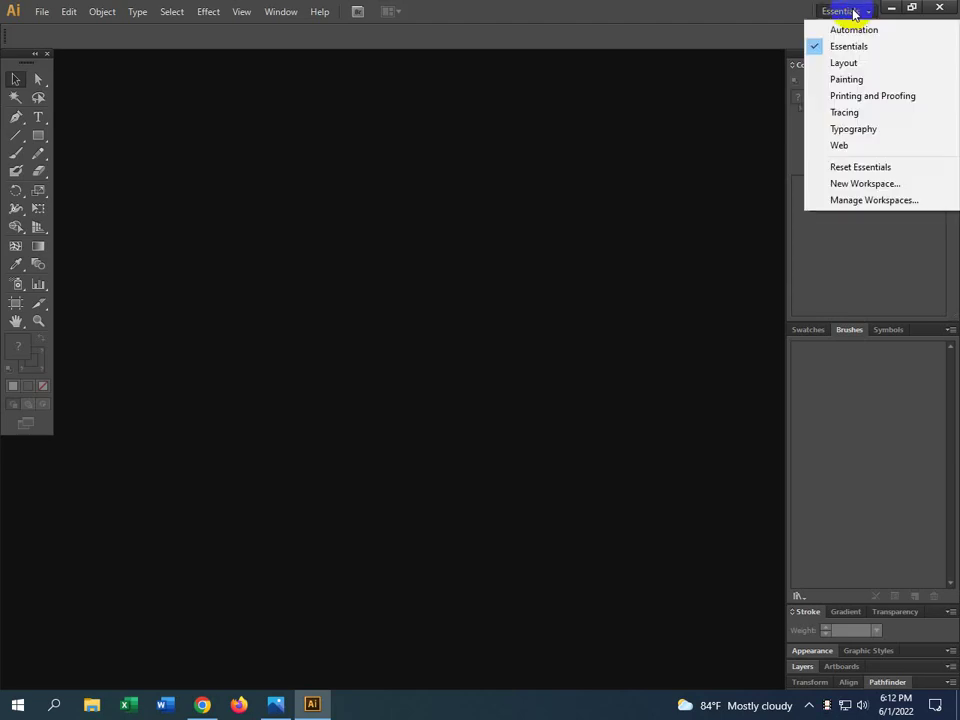
Save the current layout as a new workspace named with the user's name.
click(845, 186)
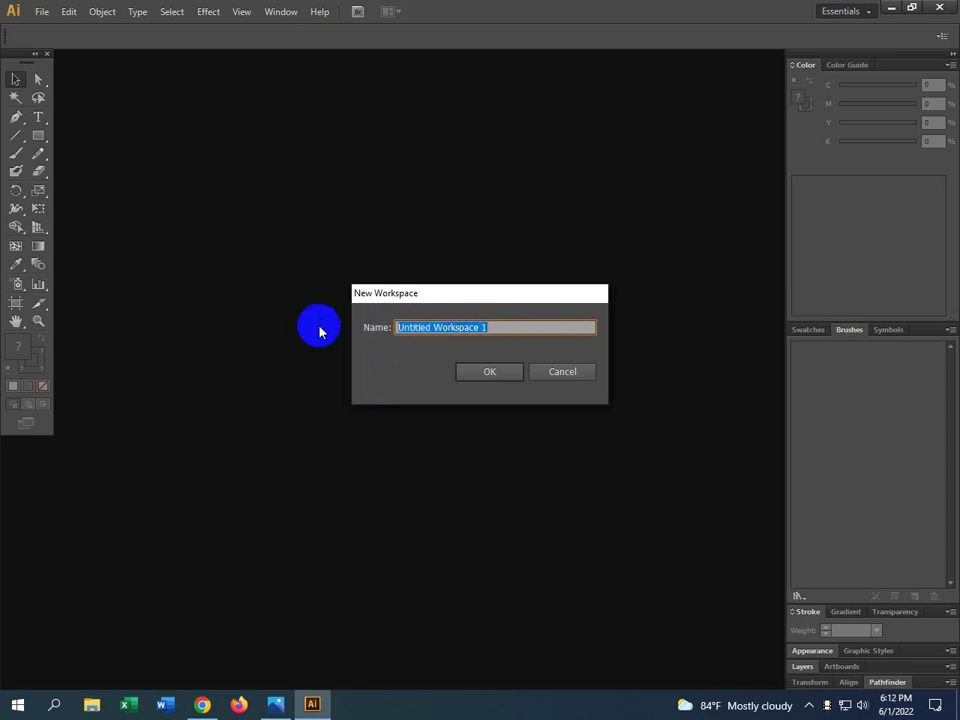
text(Rashed)
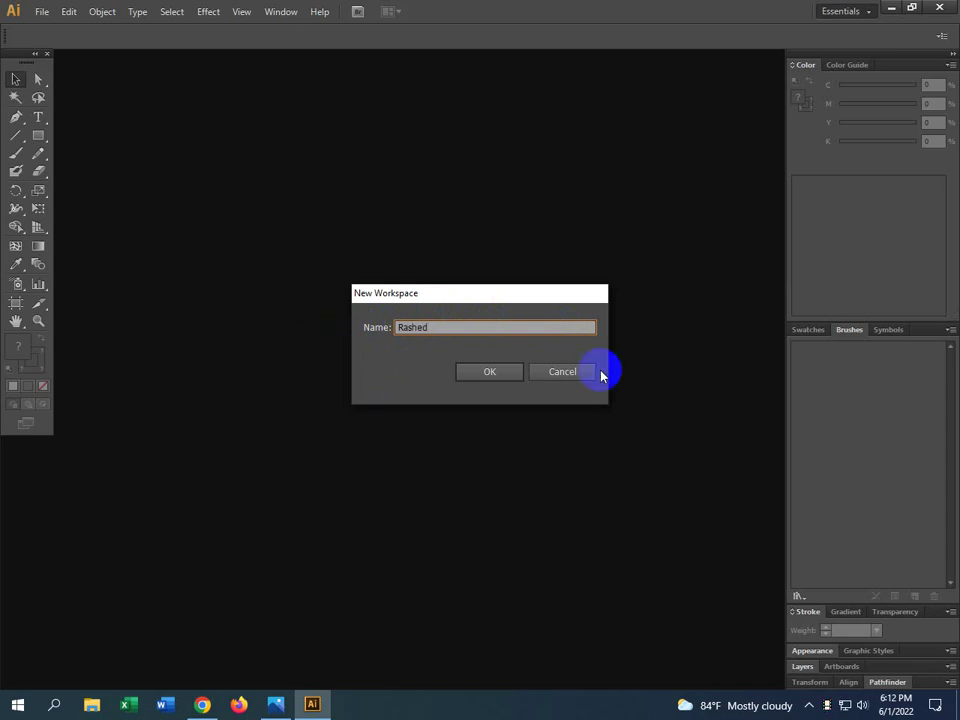
click(493, 373)
click(844, 12)
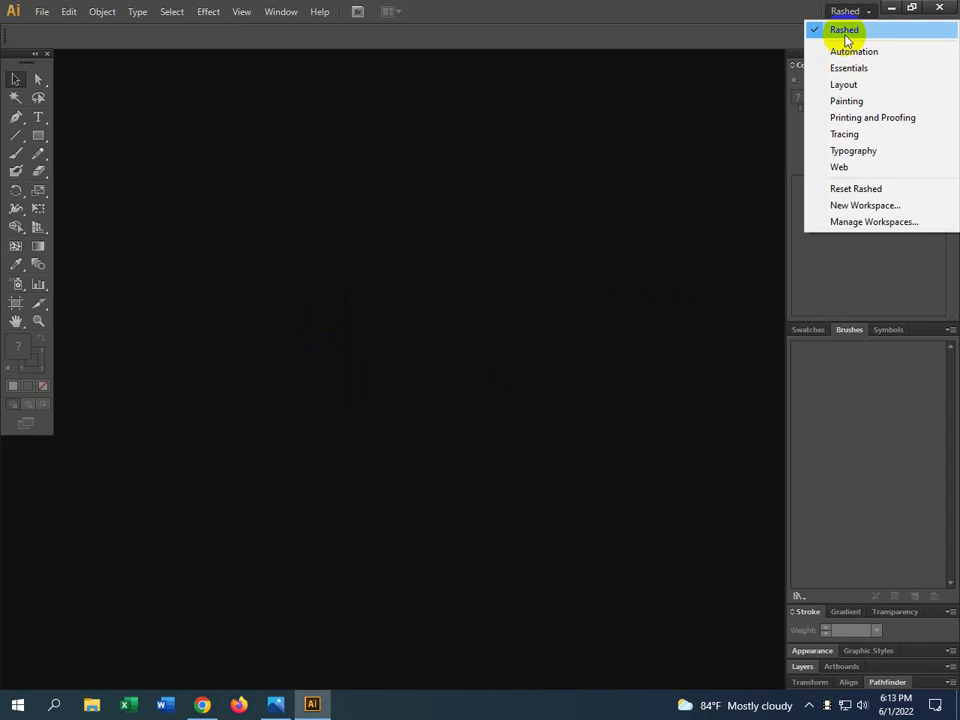
Keep the custom workspace briefly, then switch back to the Essentials workspace.
click(845, 31)
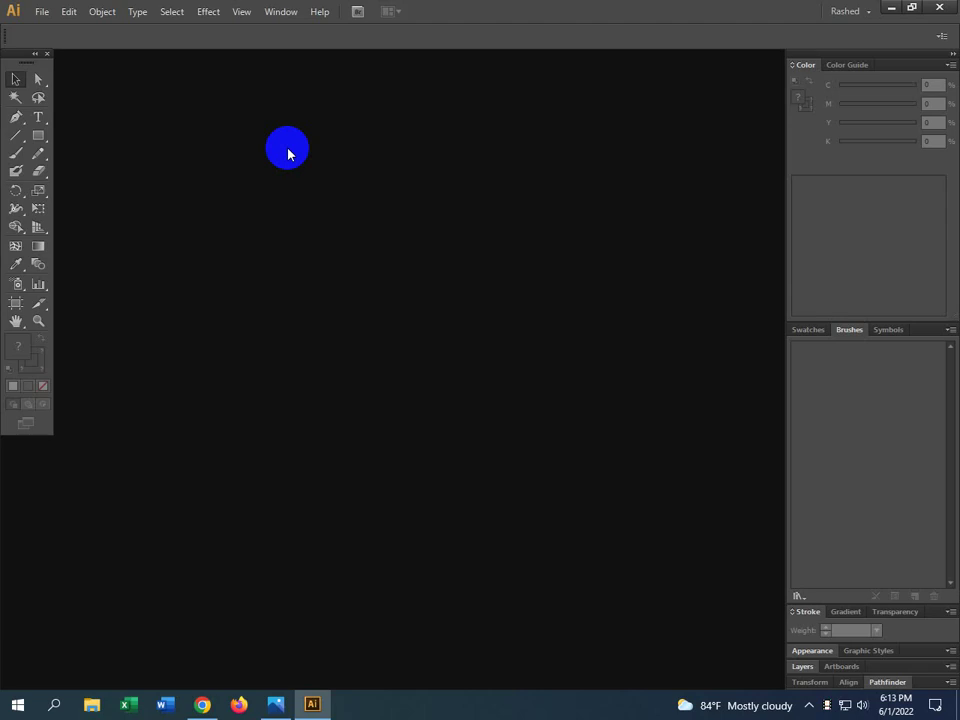
click(850, 10)
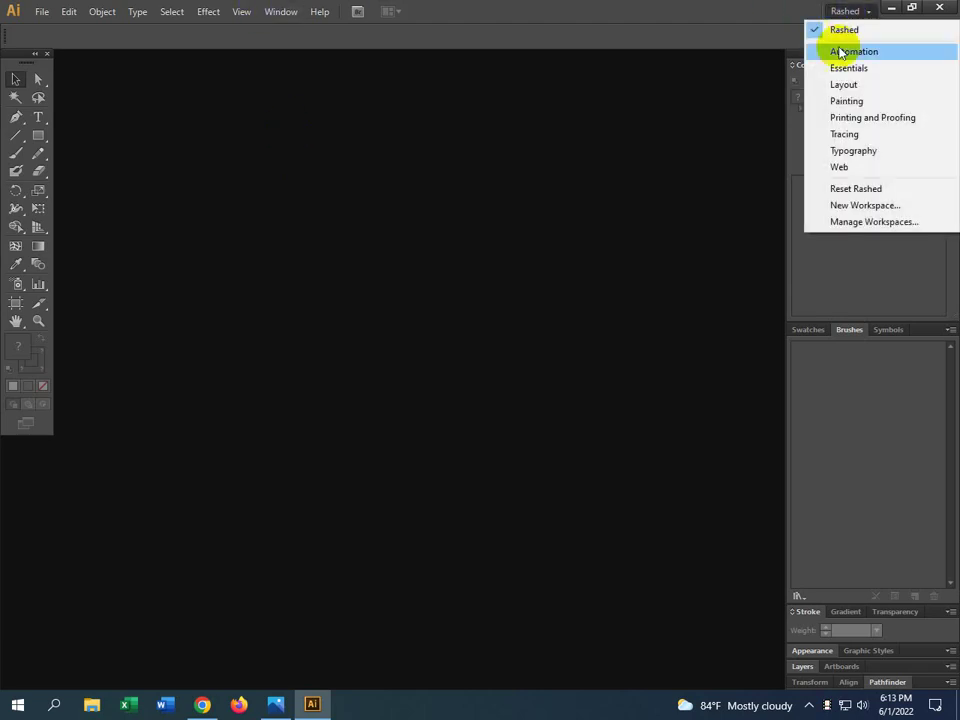
click(848, 67)
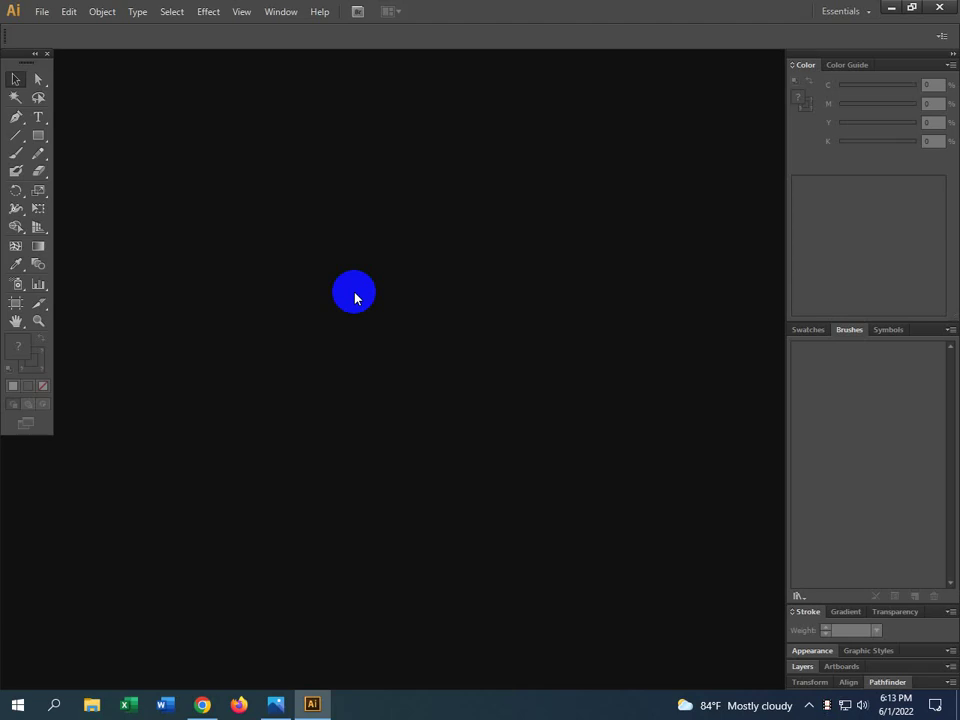
click(42, 14)
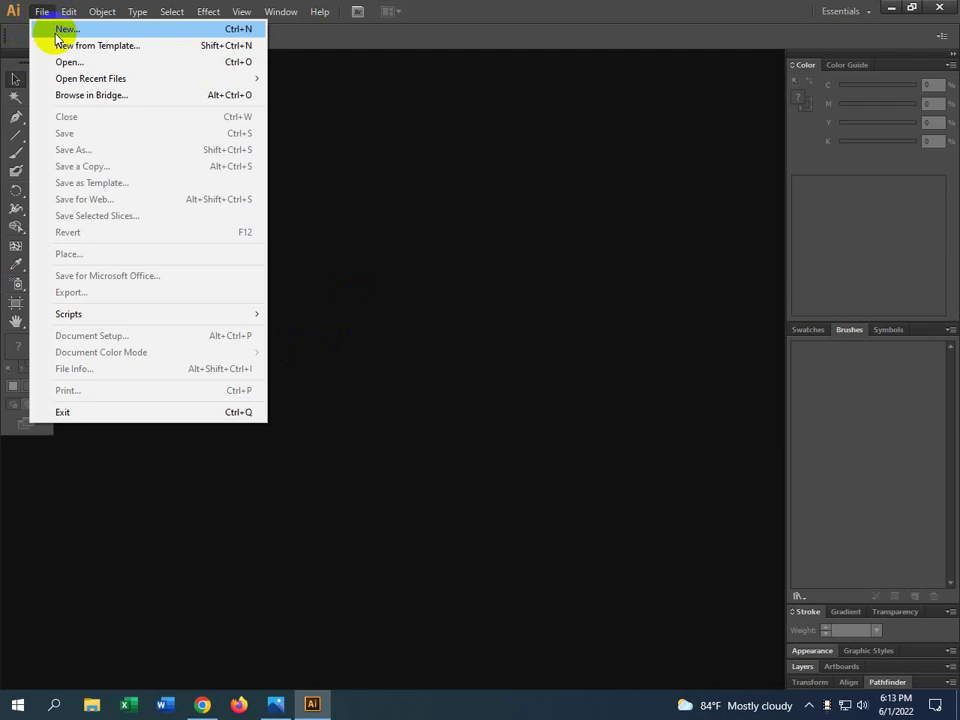
click(56, 33)
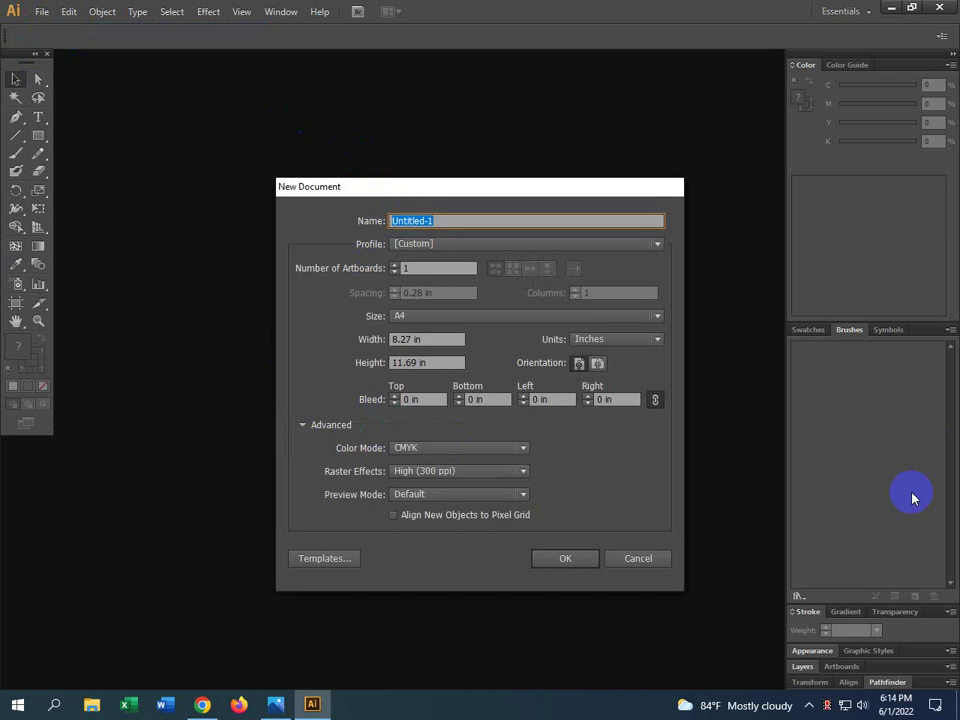
click(625, 557)
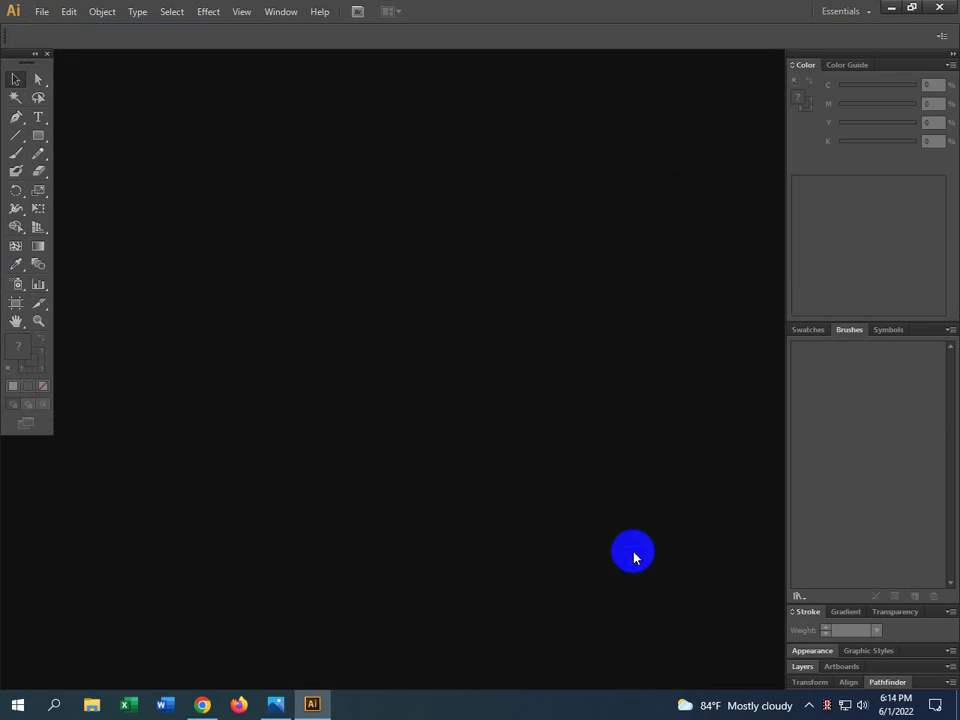
key(ctrl+n)
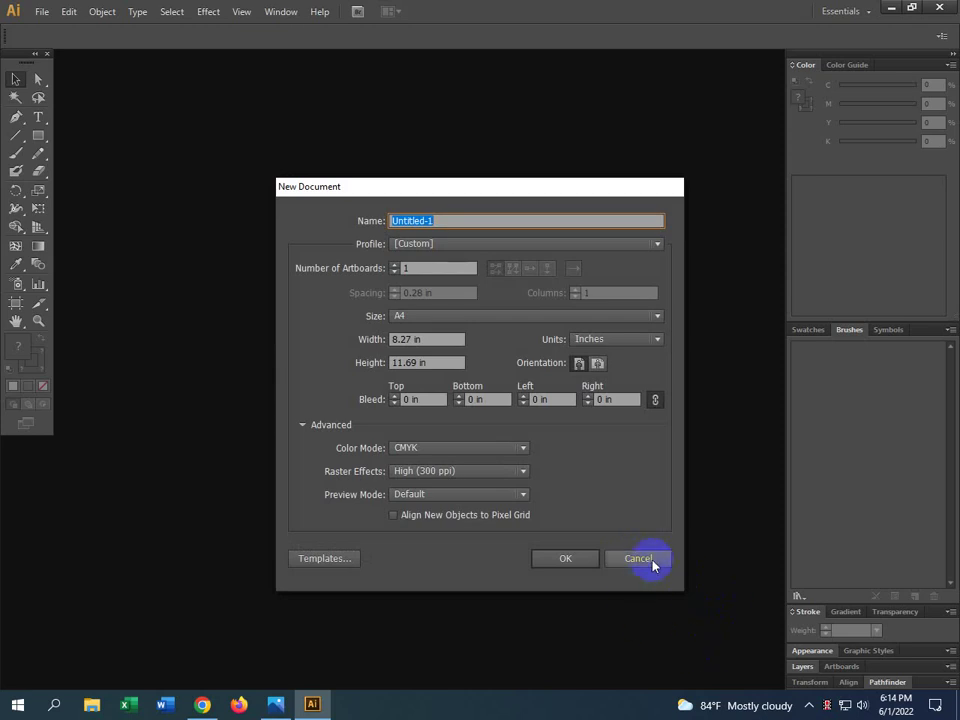
click(651, 562)
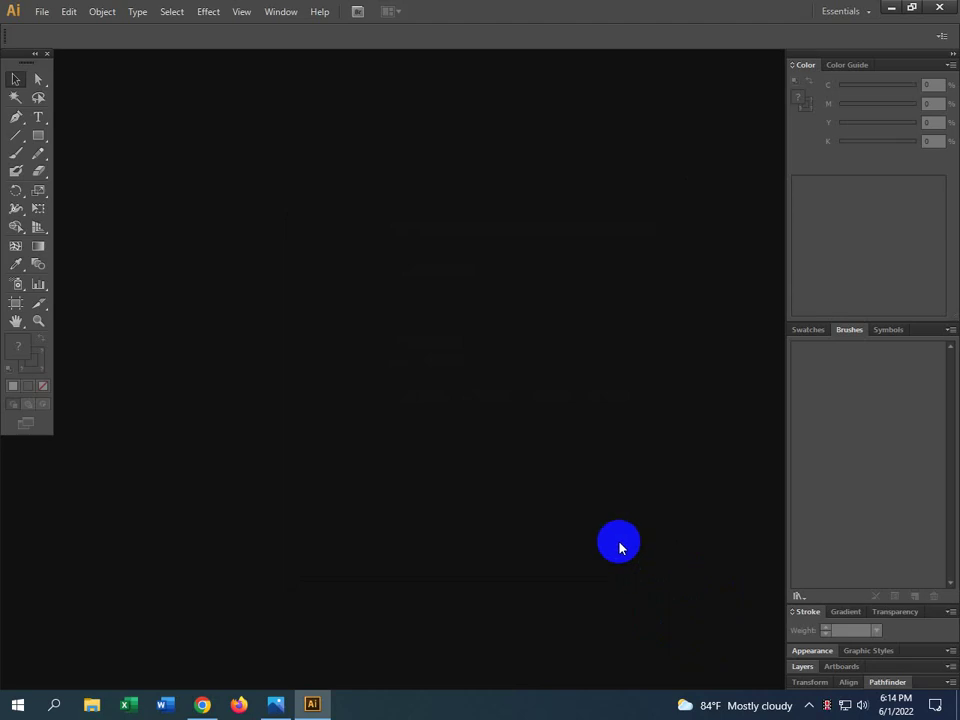
Start a new document via File > New and select its Name field.
click(42, 12)
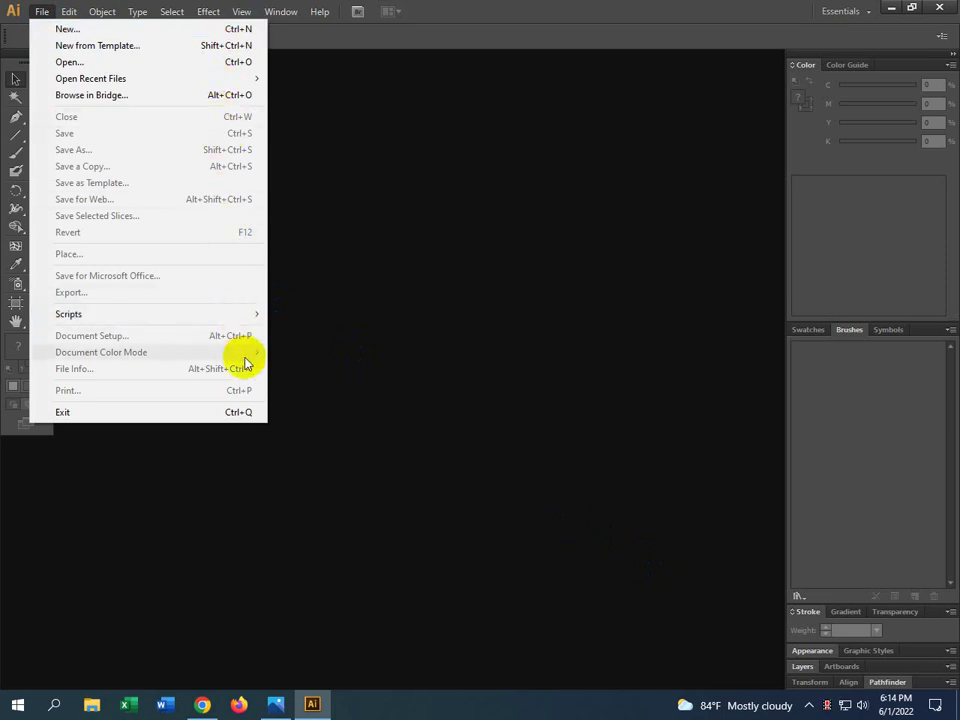
click(241, 36)
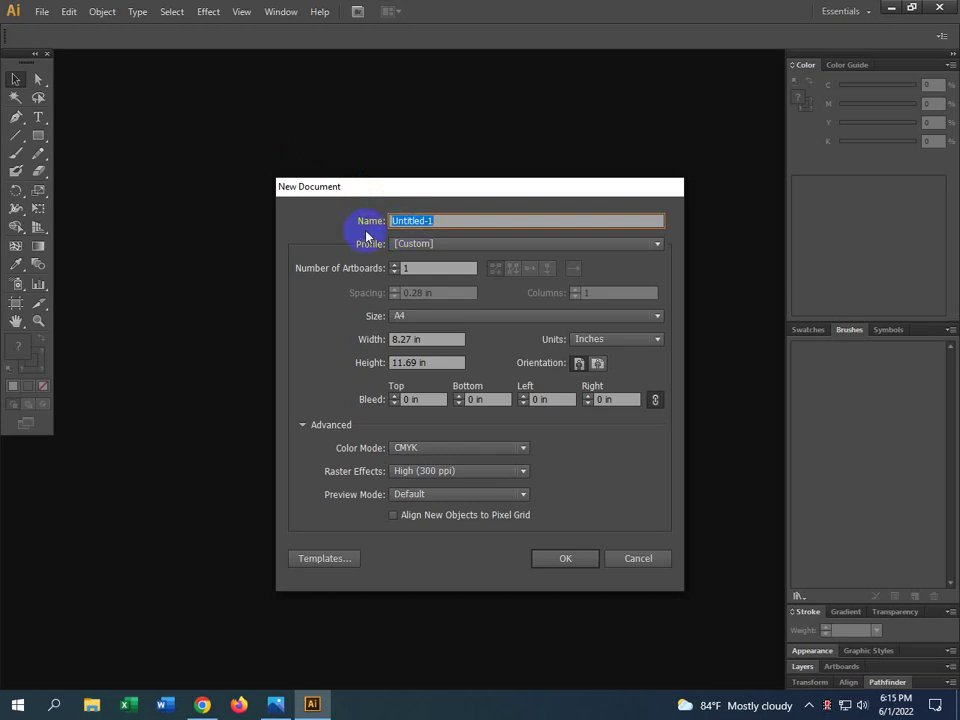
click(407, 221)
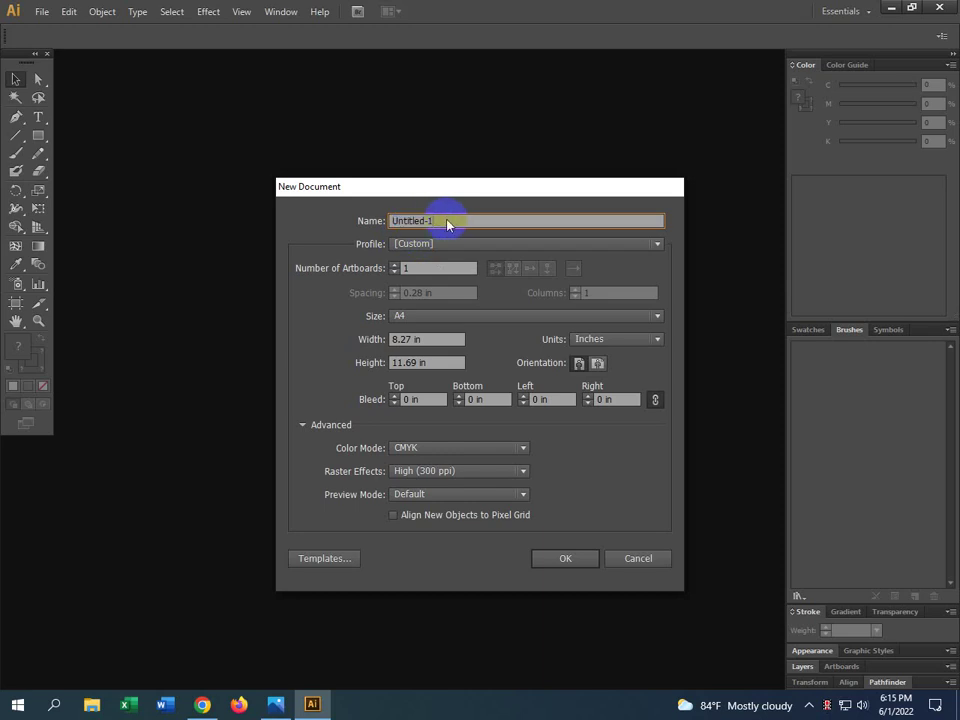
Replace the default document name with 'New Demo', fixing typos along the way.
key(BackSpace)
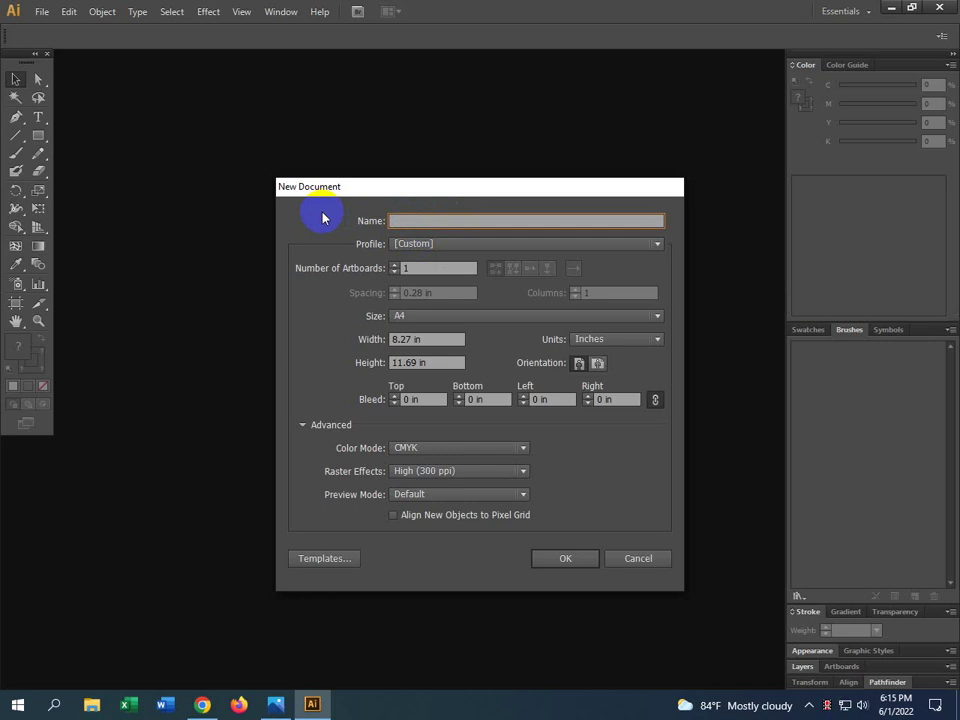
text(d)
key(BackSpace)
text(new)
key(BackSpace)
key(BackSpace)
key(BackSpace)
text(New Der)
key(BackSpace)
text(mo)
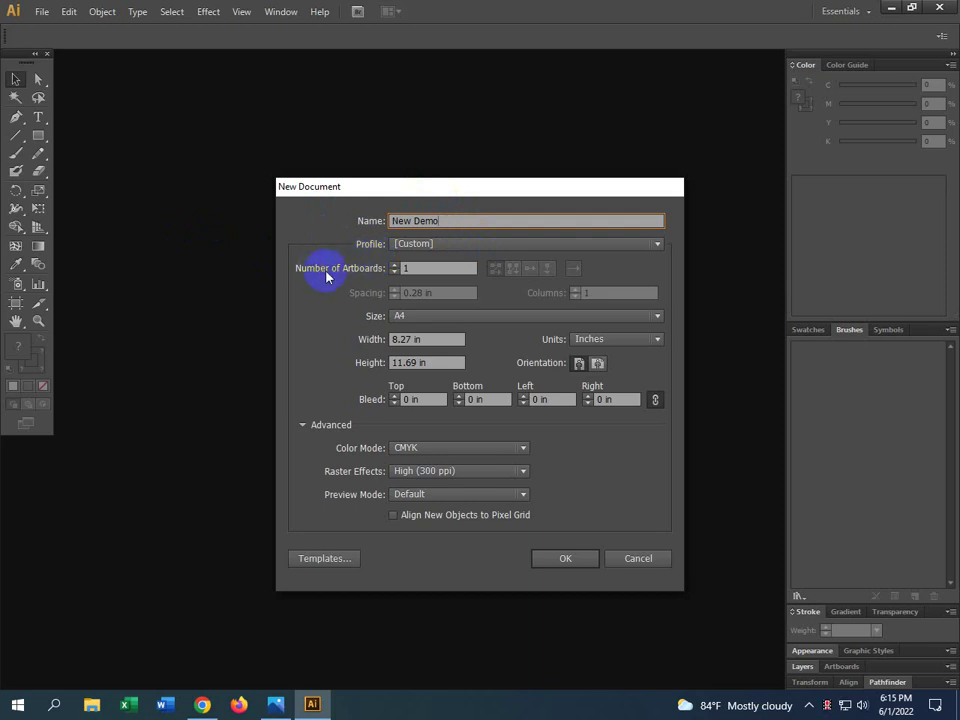
double_click(401, 272)
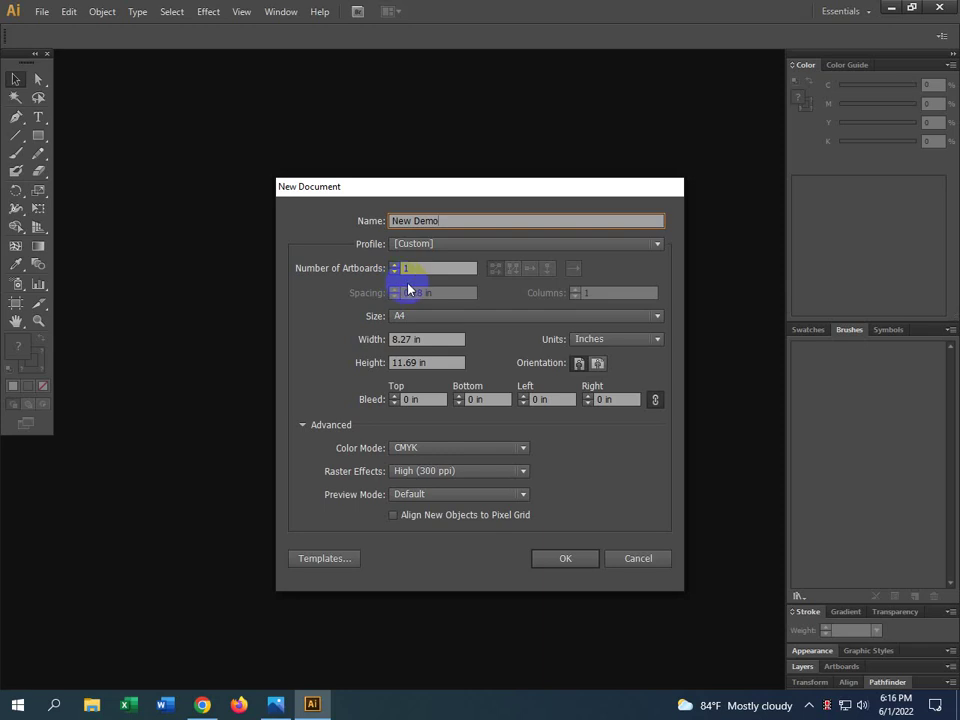
text(5)
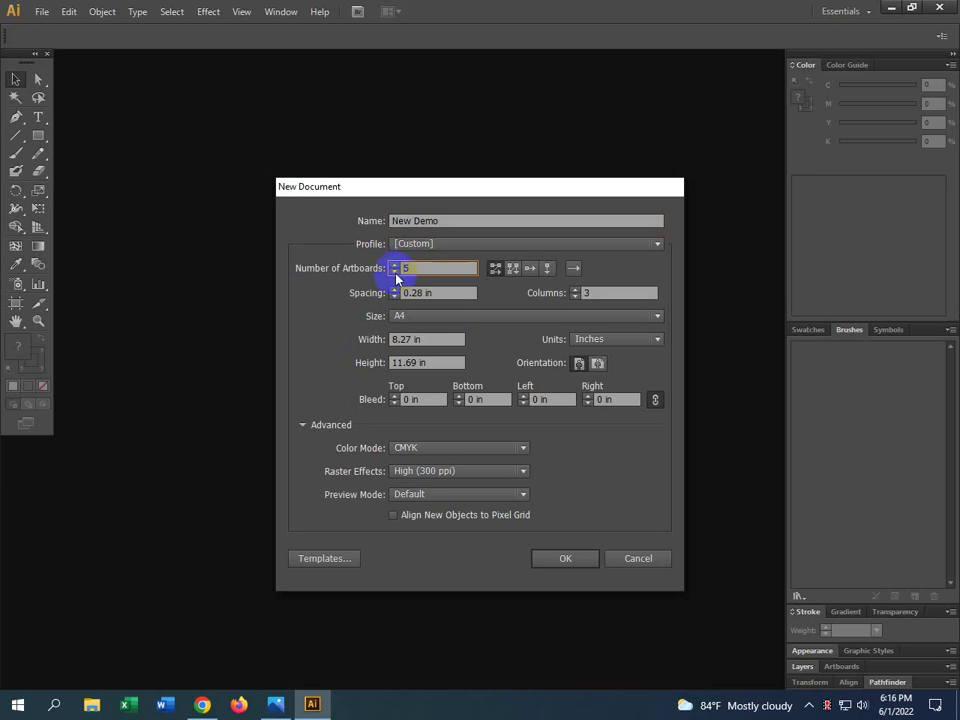
text(1)
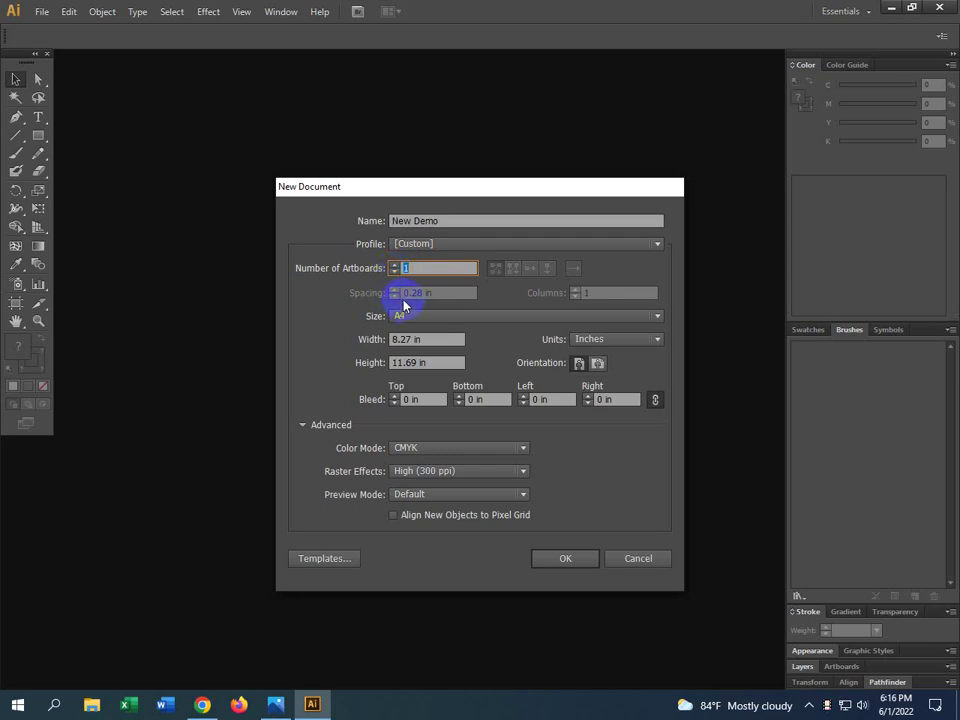
click(428, 270)
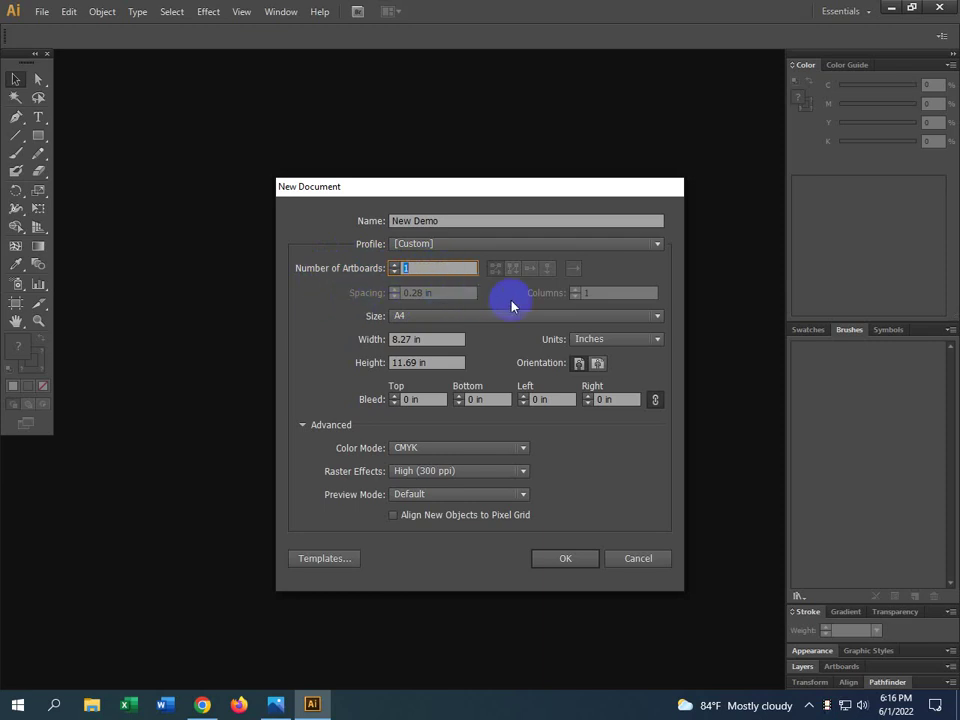
text(4)
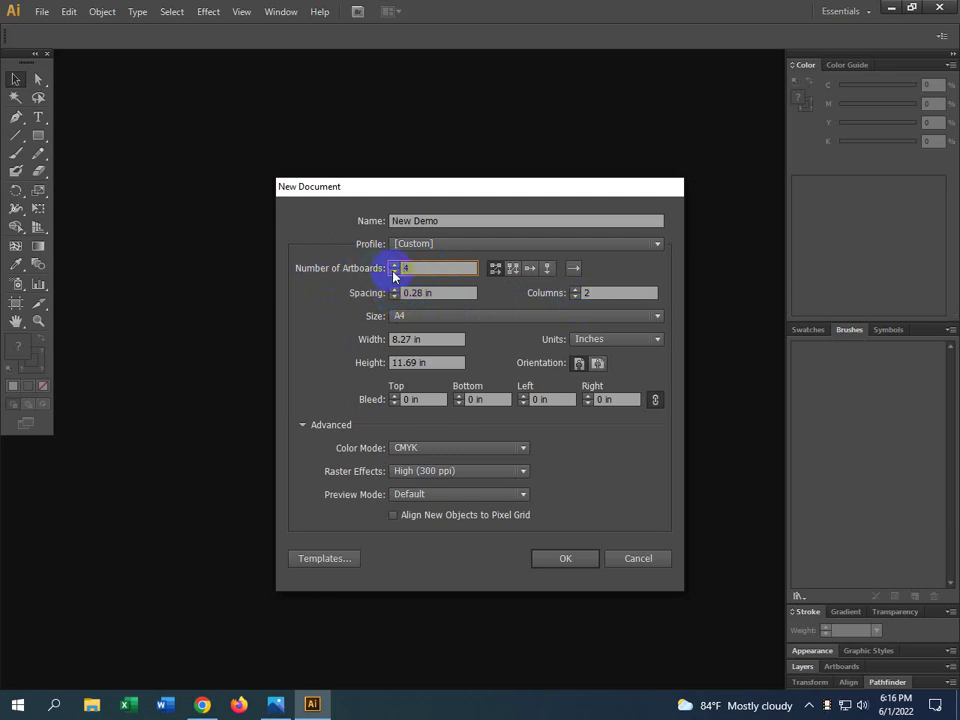
text(1)
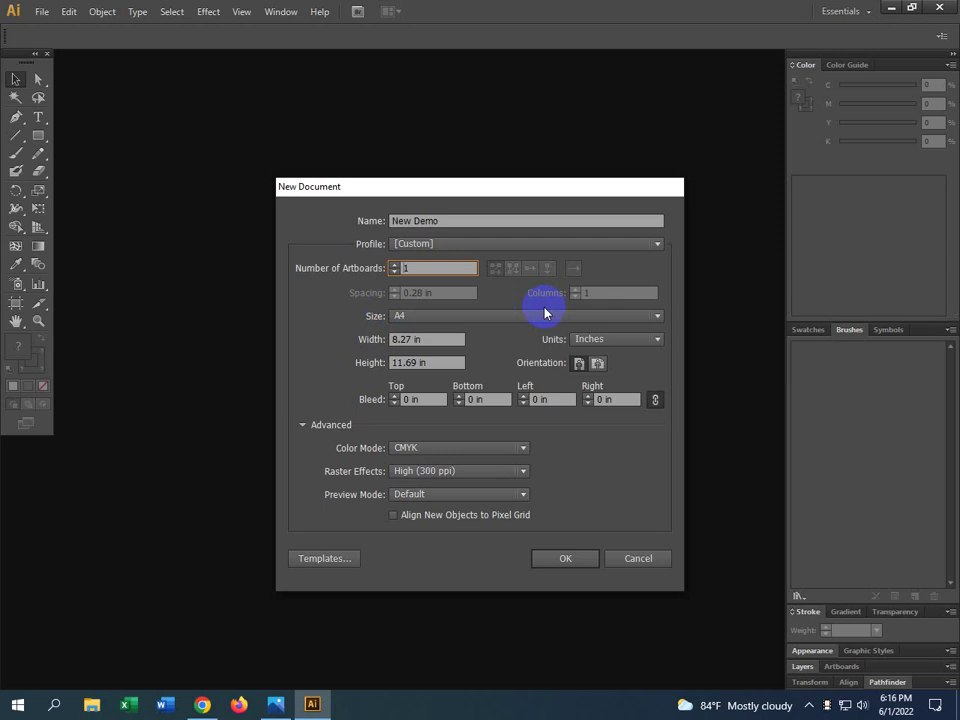
click(421, 320)
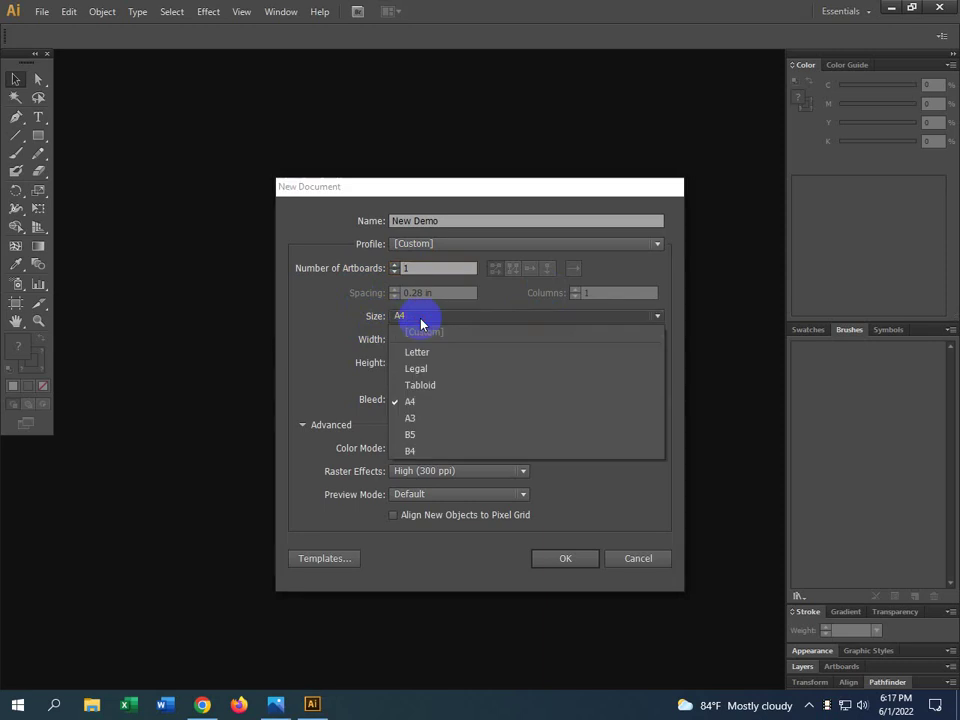
click(423, 409)
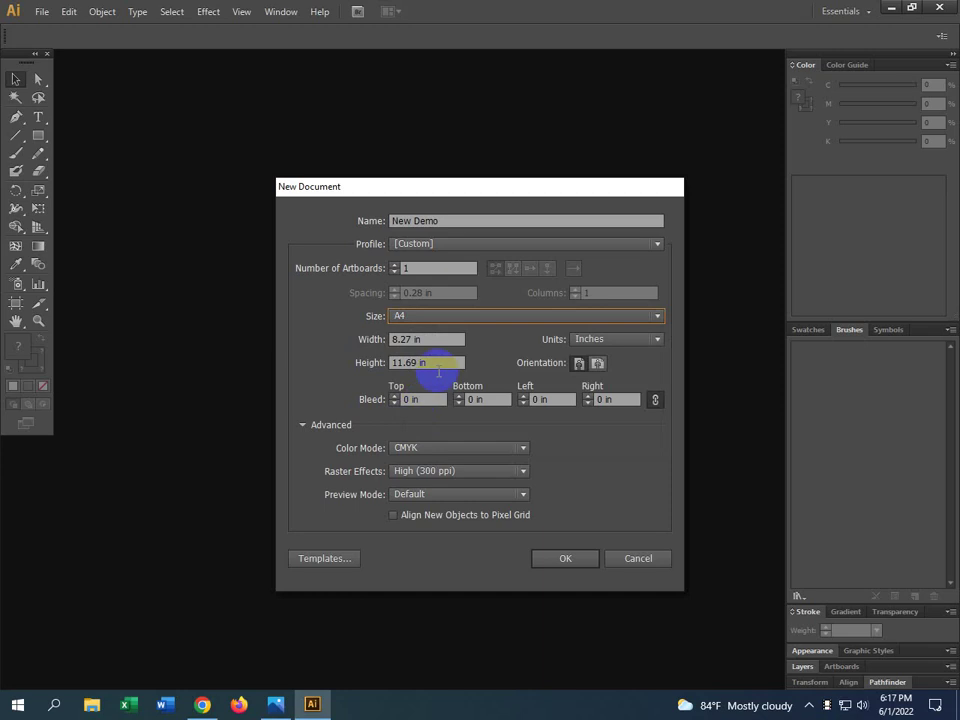
click(417, 328)
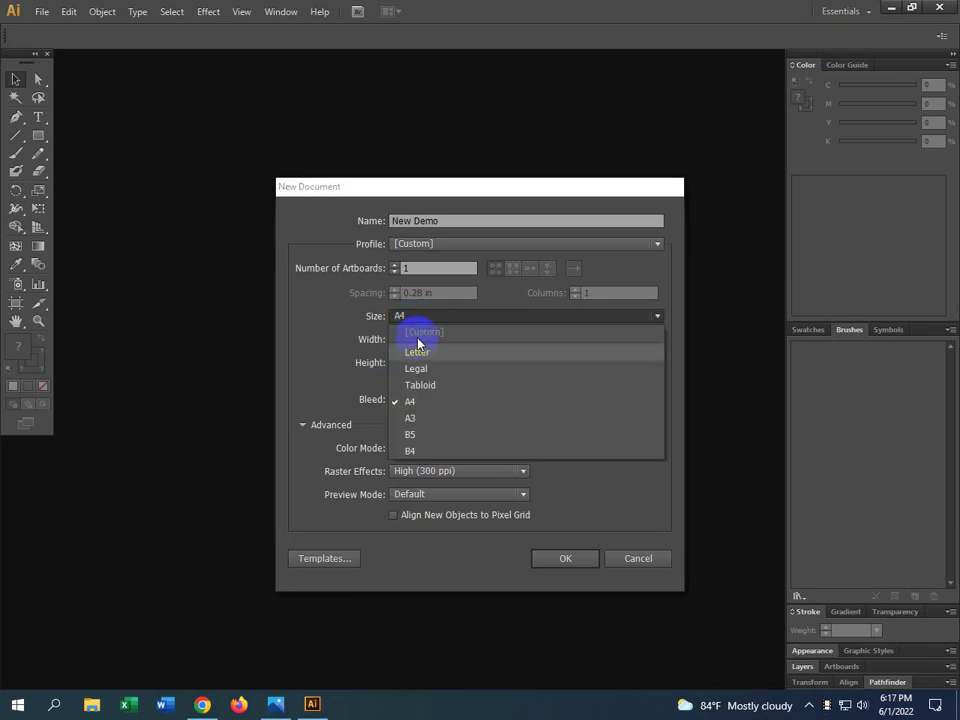
click(420, 431)
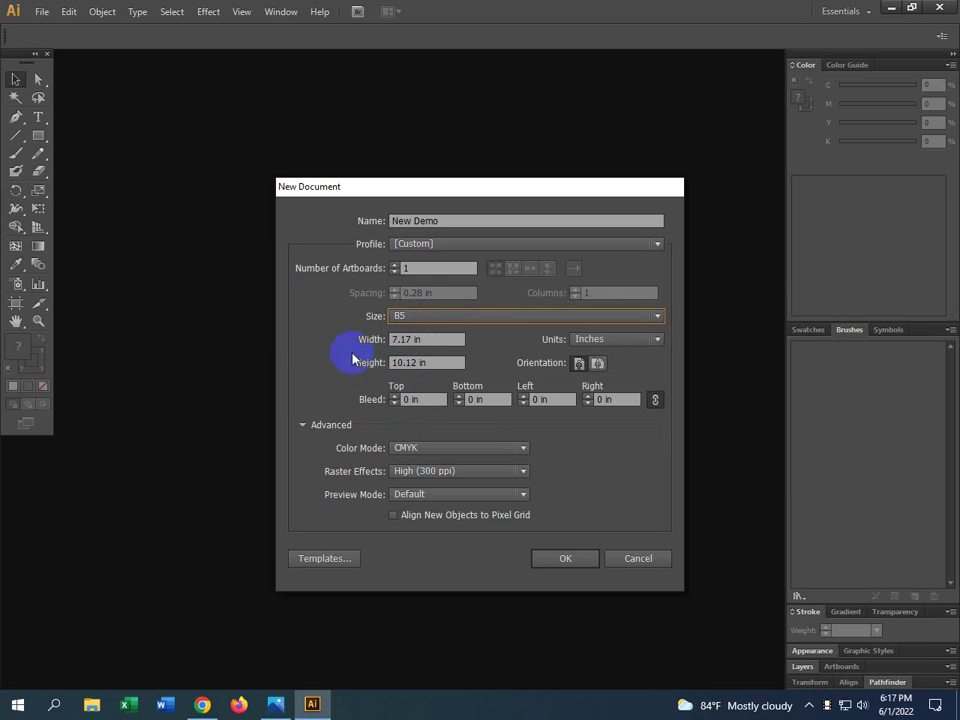
click(419, 317)
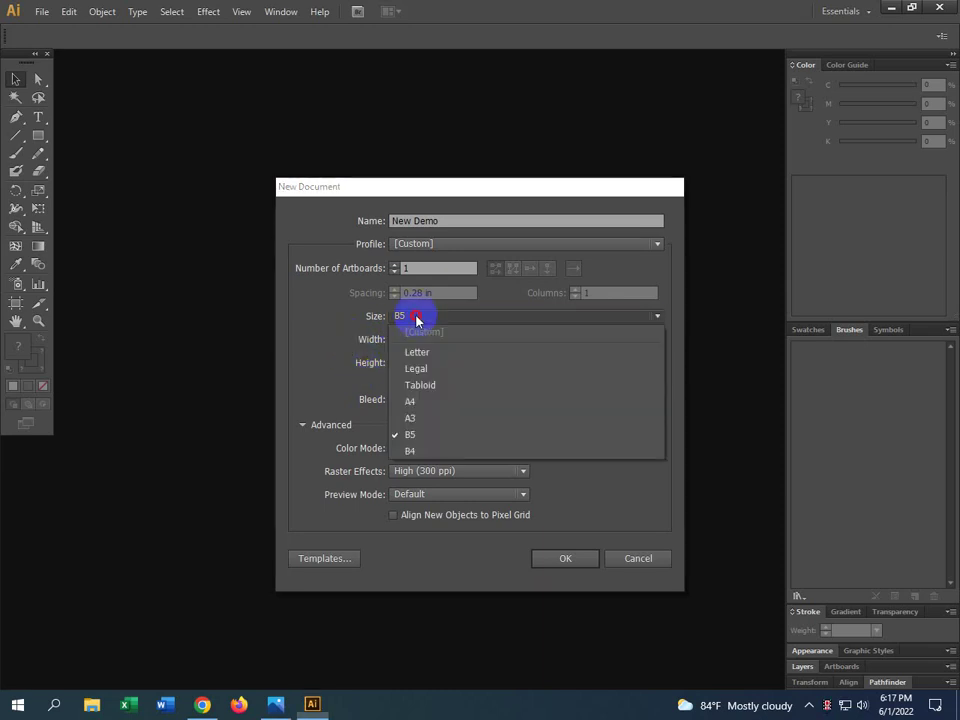
click(421, 403)
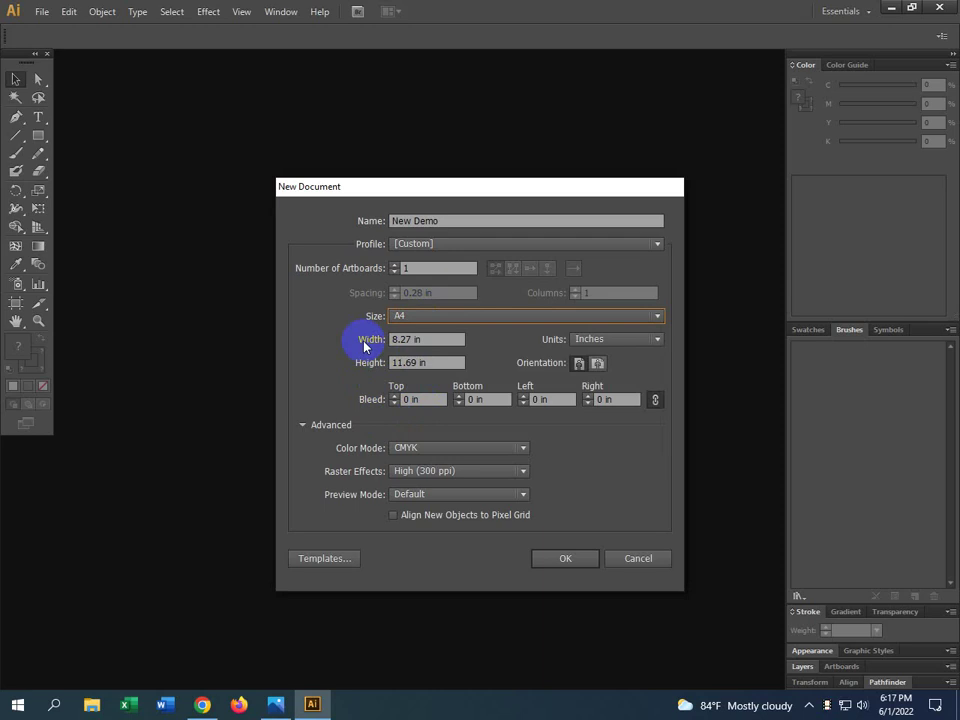
Set the artboard width to 3.25 in and height to 2 in, replacing A4.
click(393, 362)
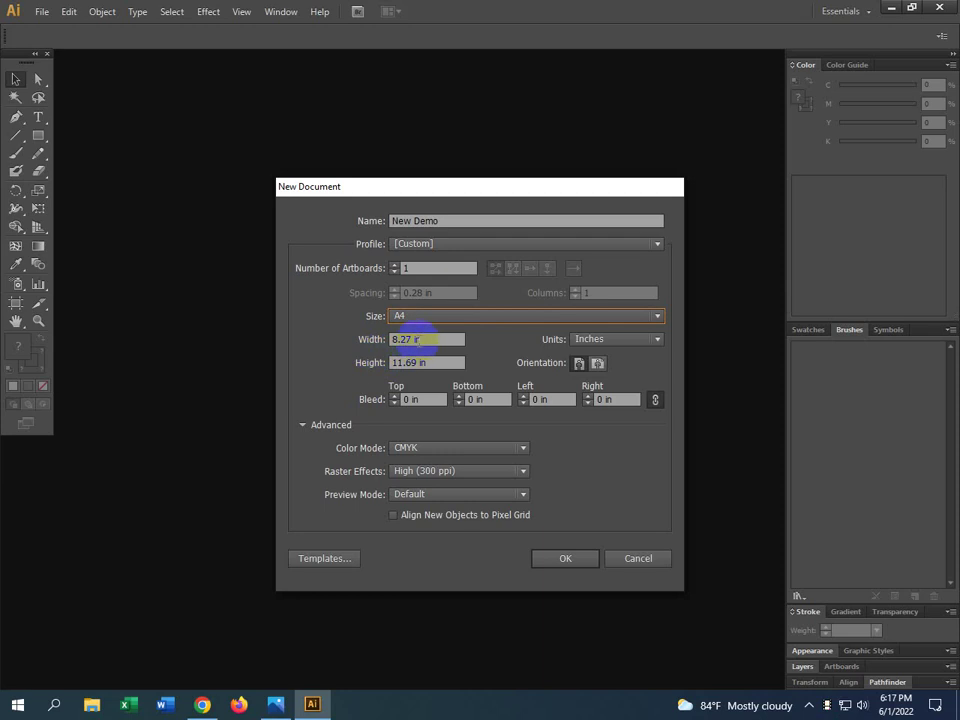
click(413, 342)
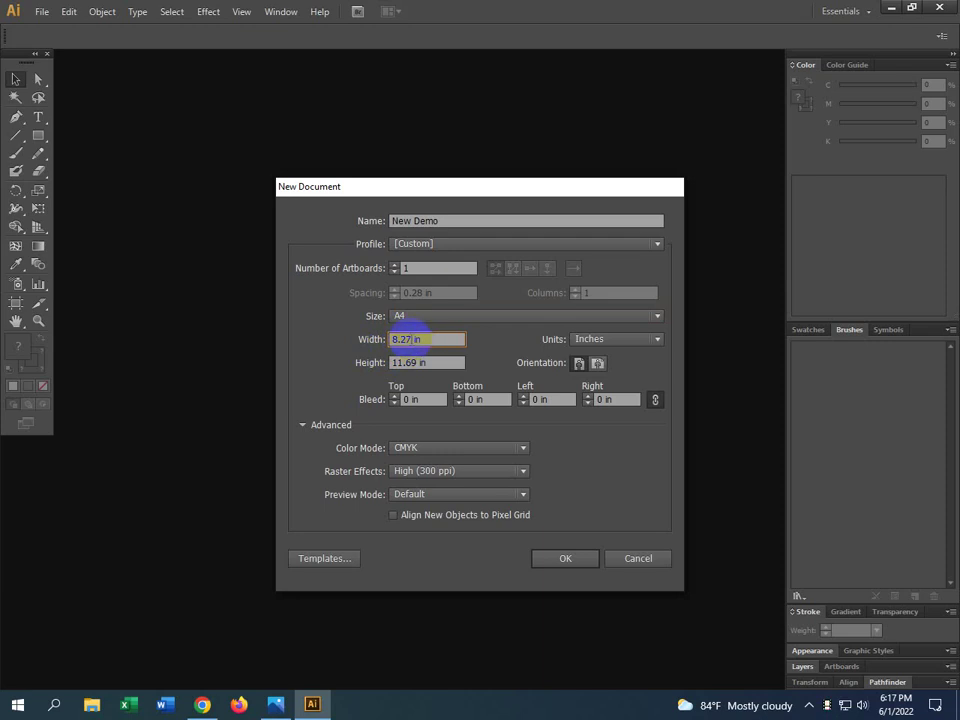
drag(411, 340, 354, 340)
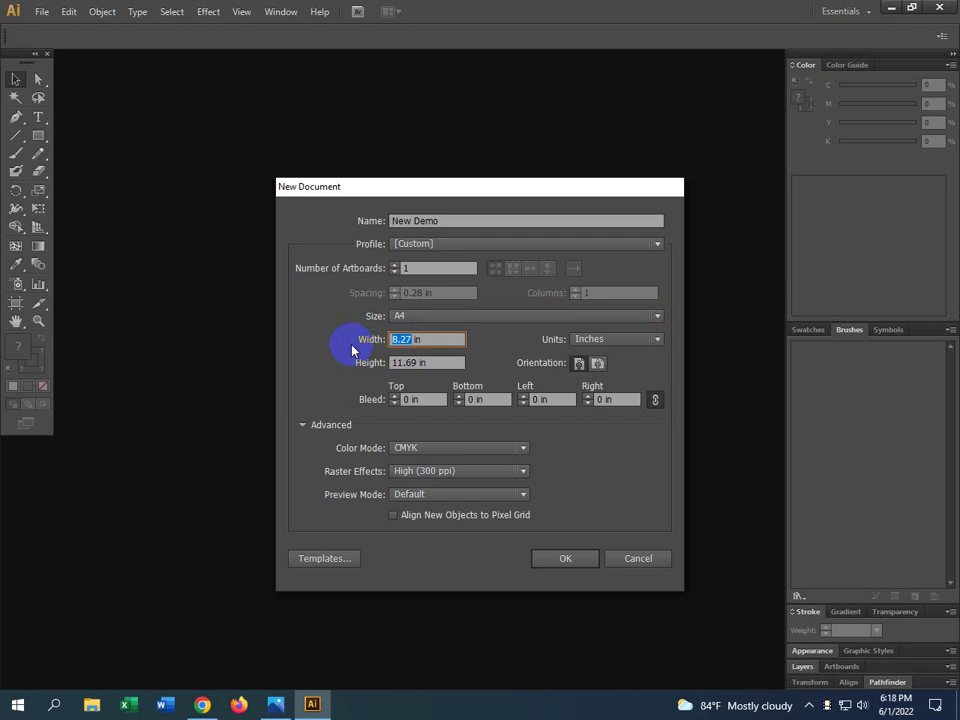
text(3.25)
click(410, 363)
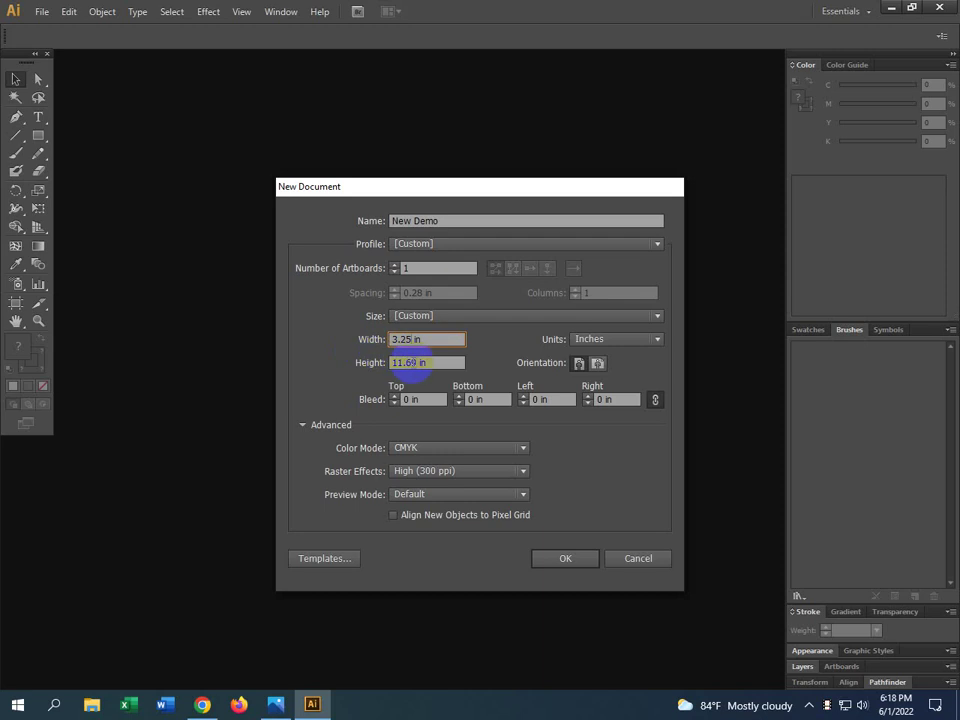
double_click(408, 363)
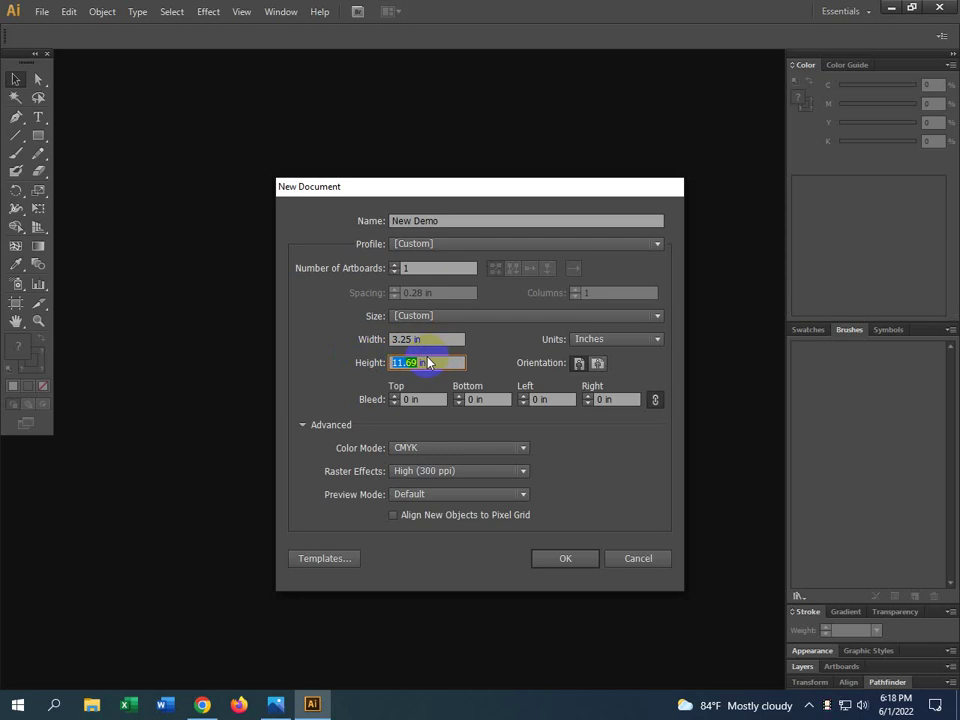
text(2)
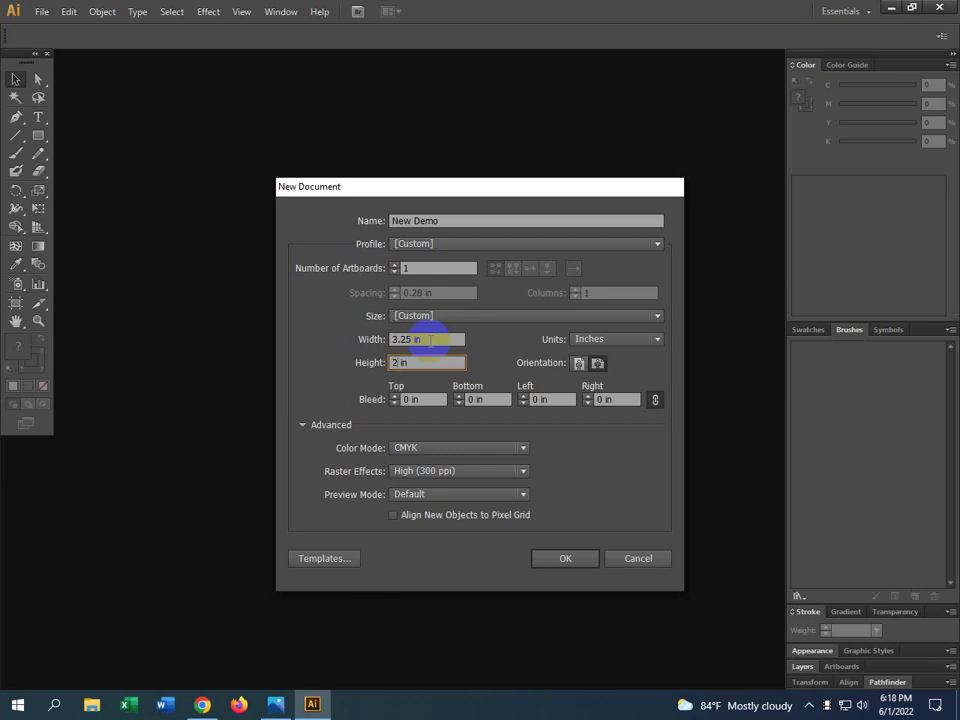
click(645, 344)
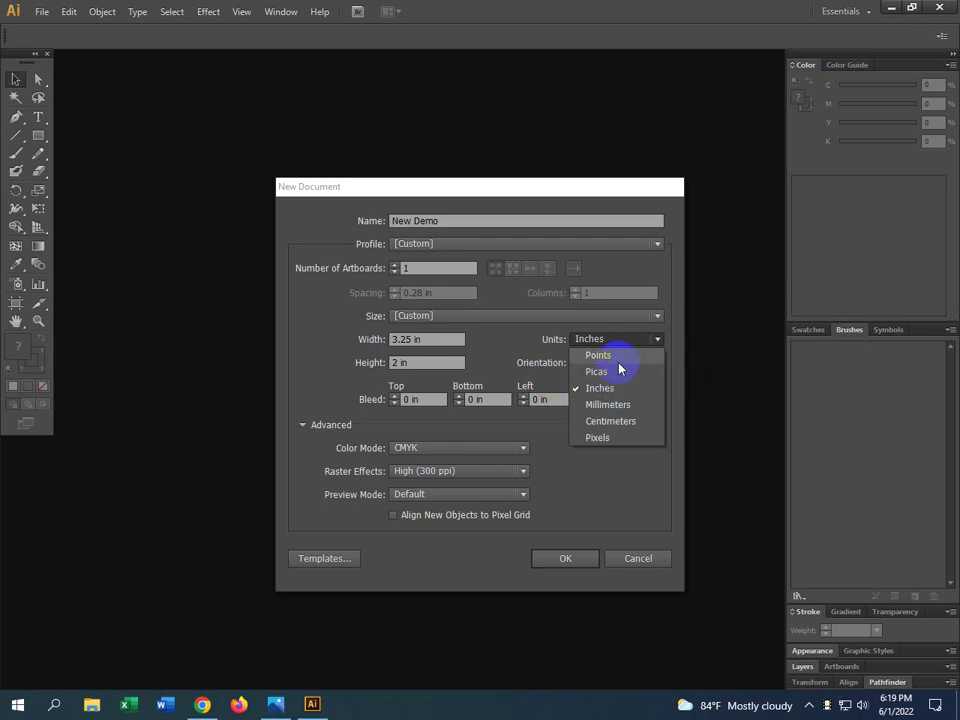
Open the Profile dropdown to view the available document profiles.
click(467, 243)
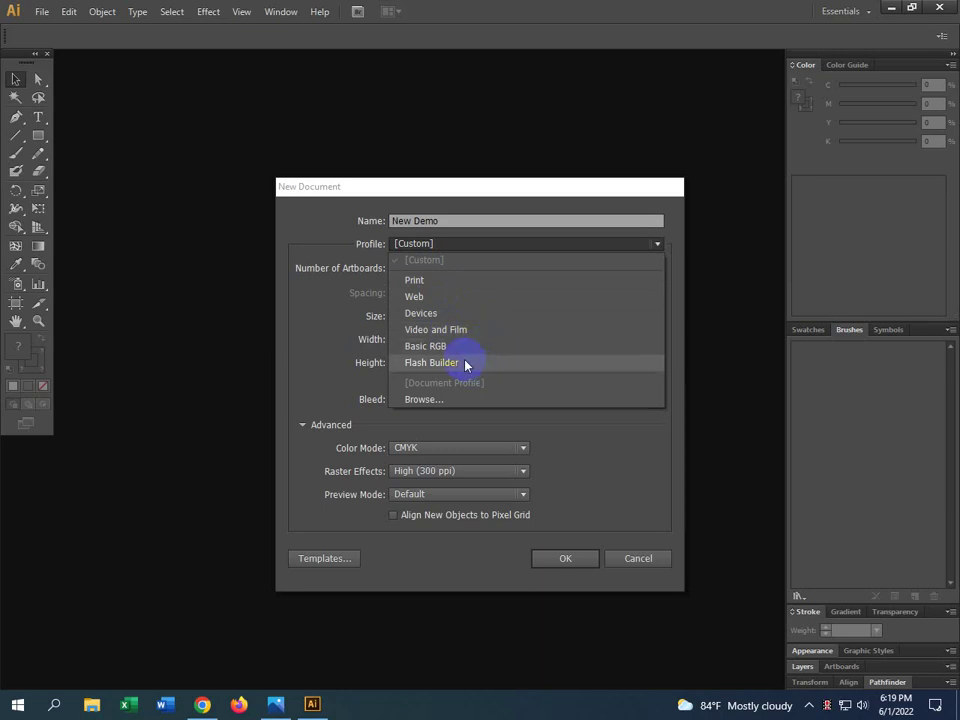
Choose the Print profile, giving a Letter-size 612 × 792 pt artboard.
click(454, 289)
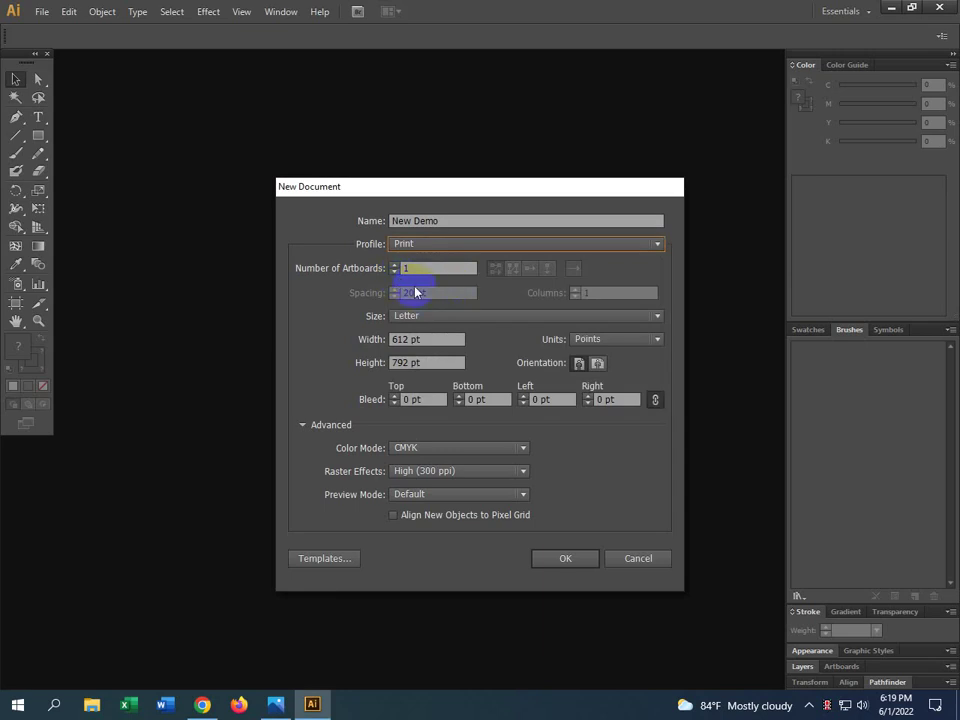
click(407, 265)
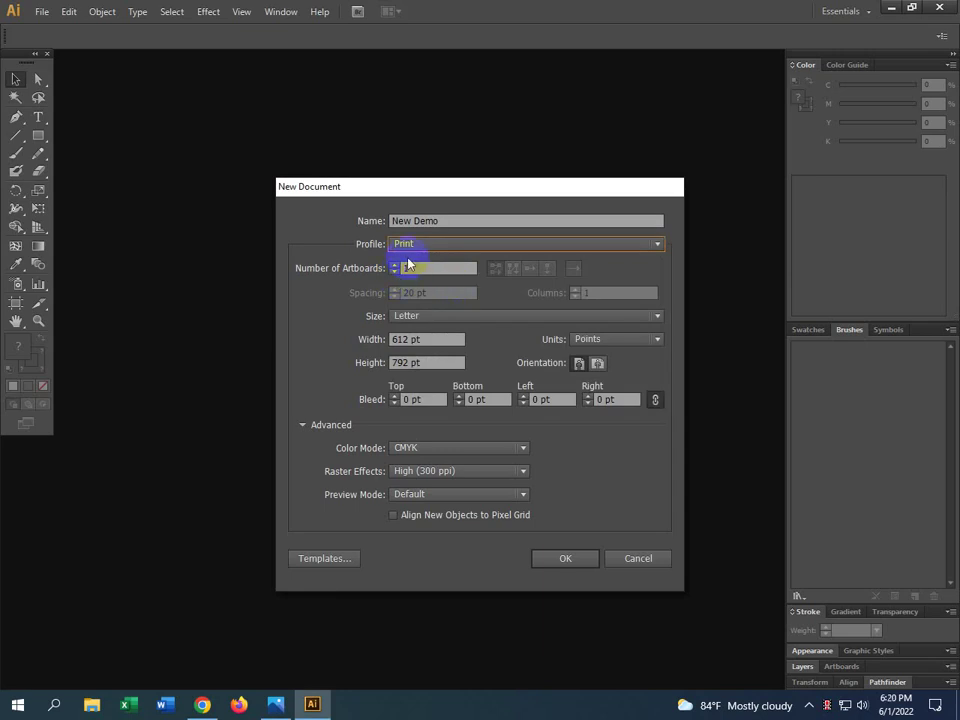
click(413, 341)
click(625, 341)
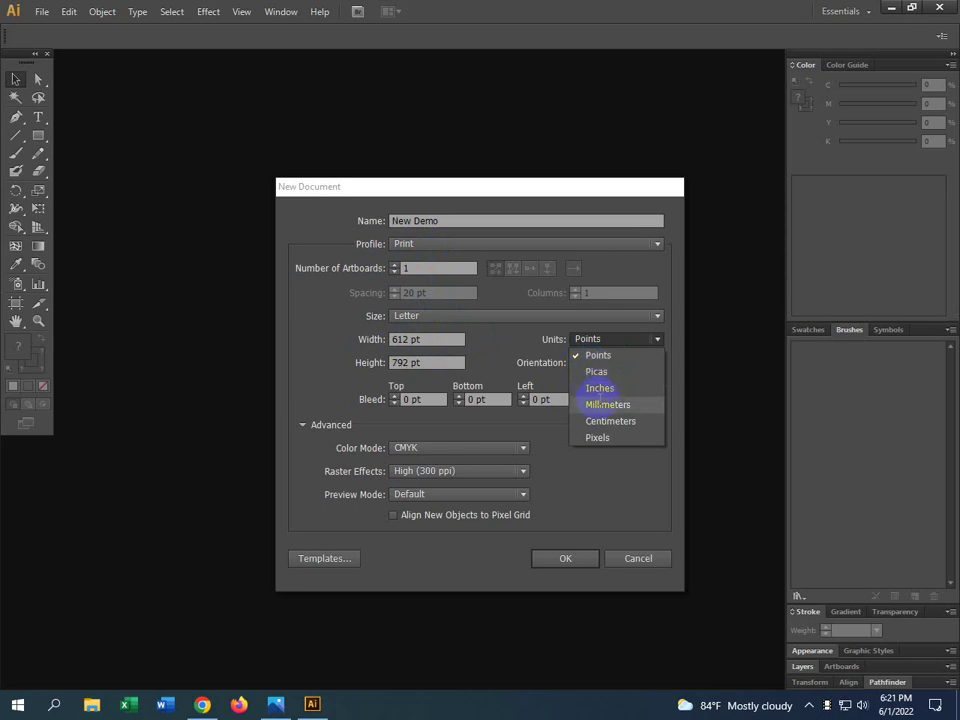
Switch the document units to Inches so Letter reads 8.5 × 11 in.
click(600, 389)
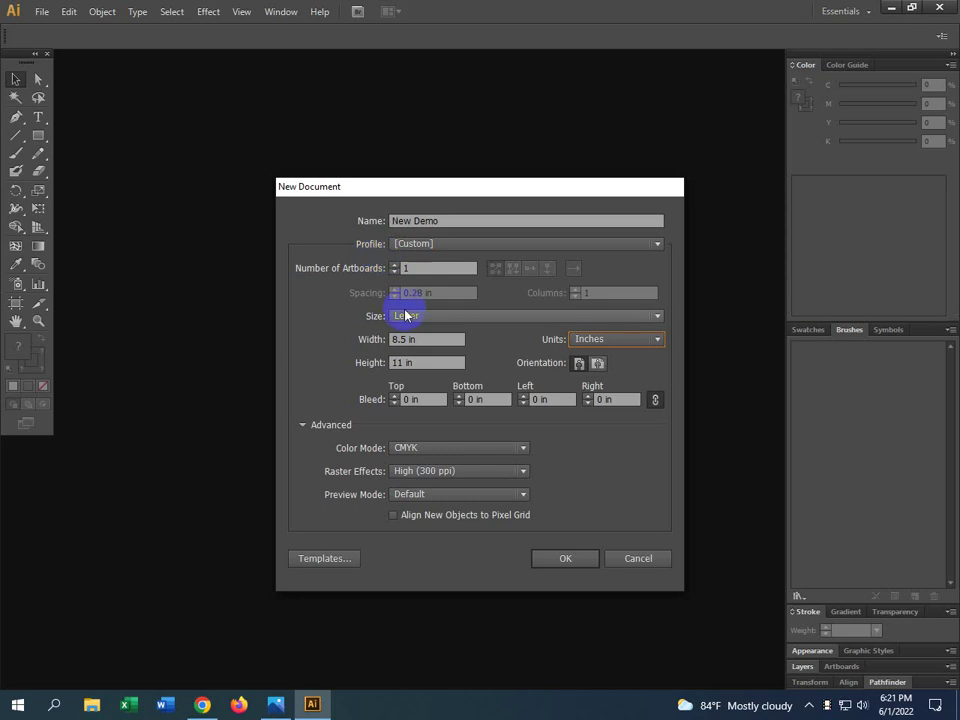
Replace the Letter size with a custom 3.25 in wide by 2 in tall artboard.
click(420, 396)
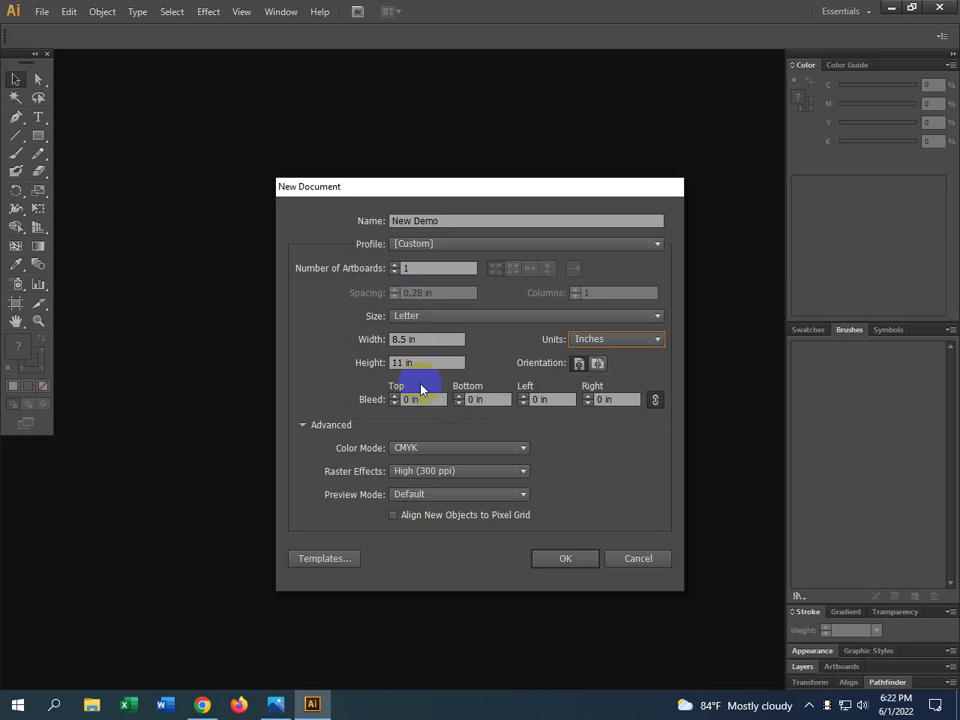
double_click(405, 339)
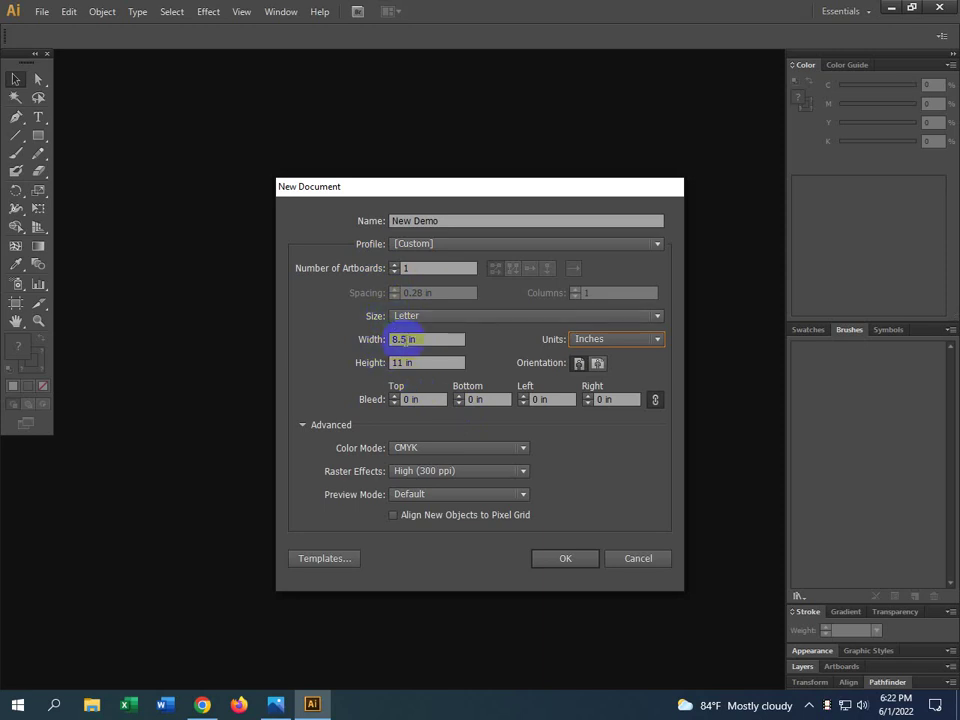
key(BackSpace)
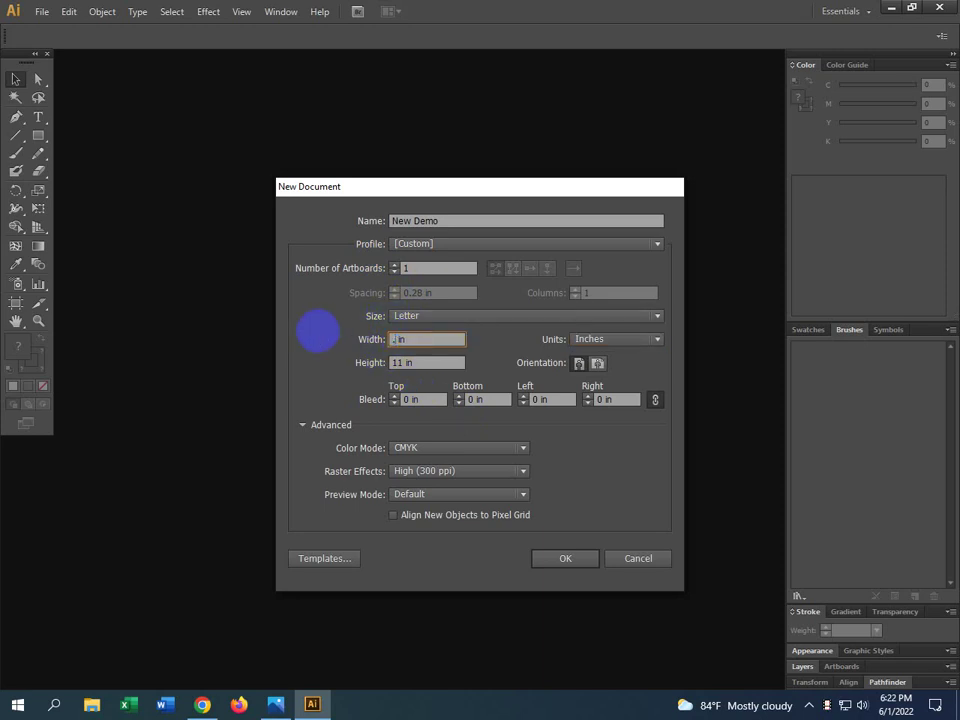
text(3.25)
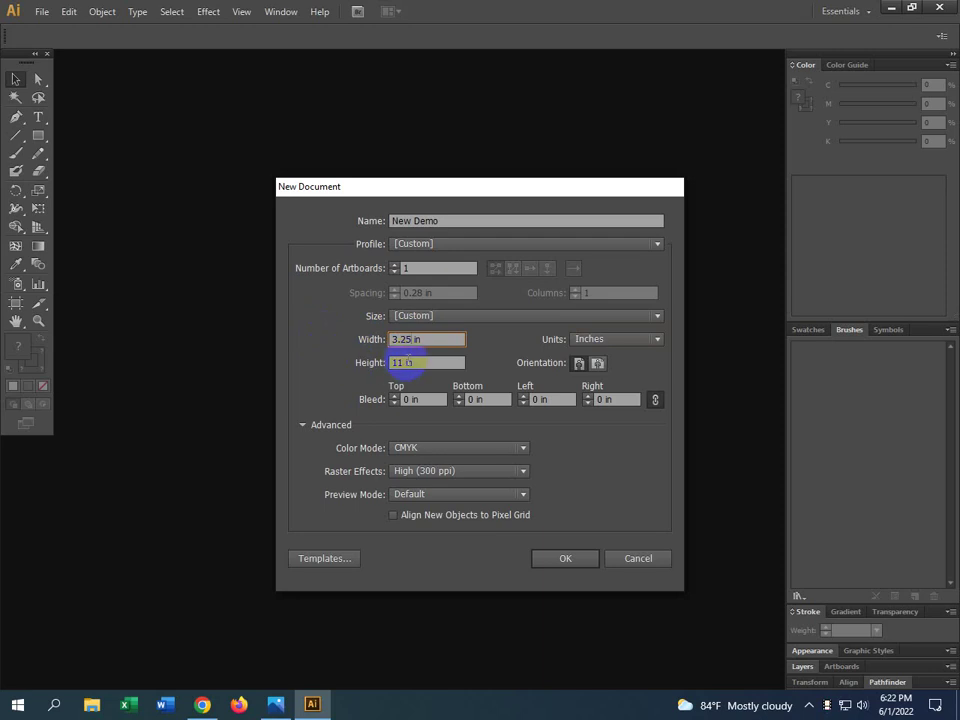
click(398, 361)
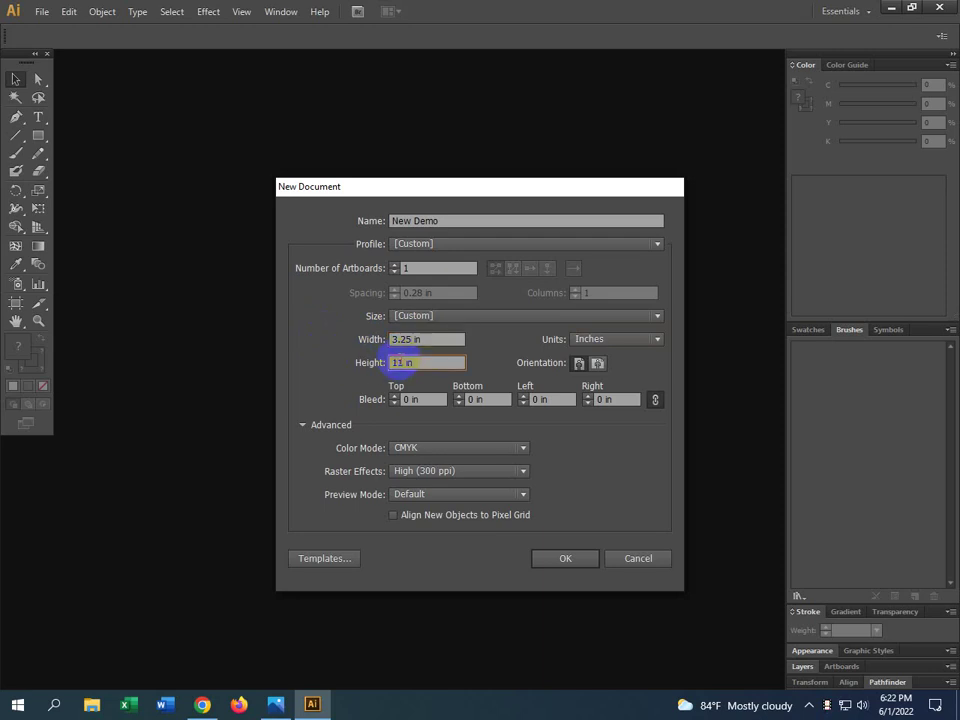
double_click(386, 362)
text(2)
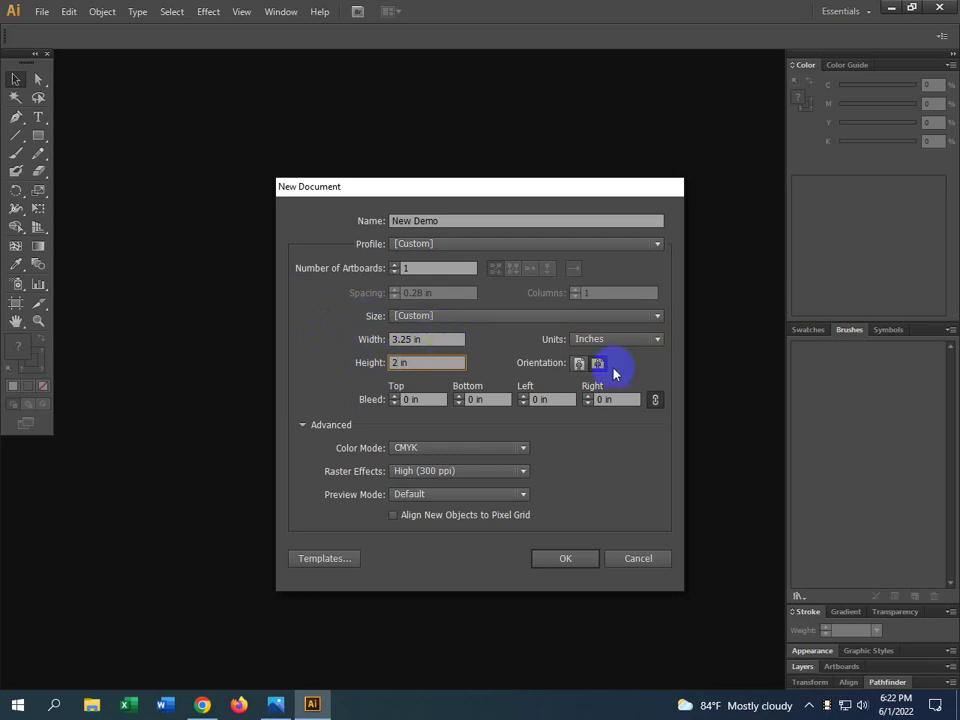
click(638, 341)
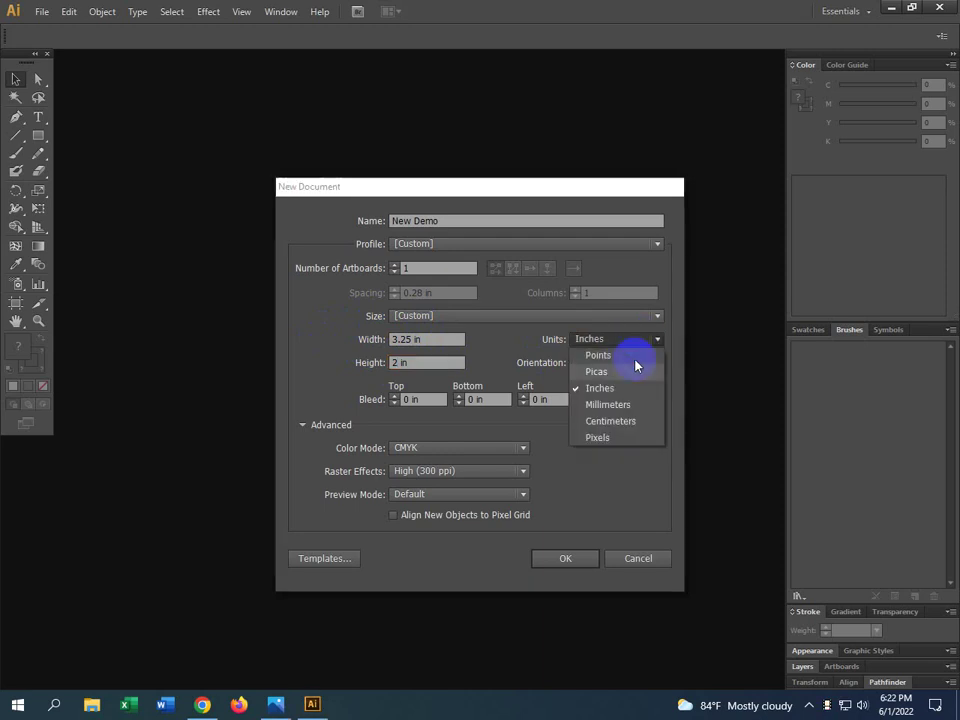
click(619, 412)
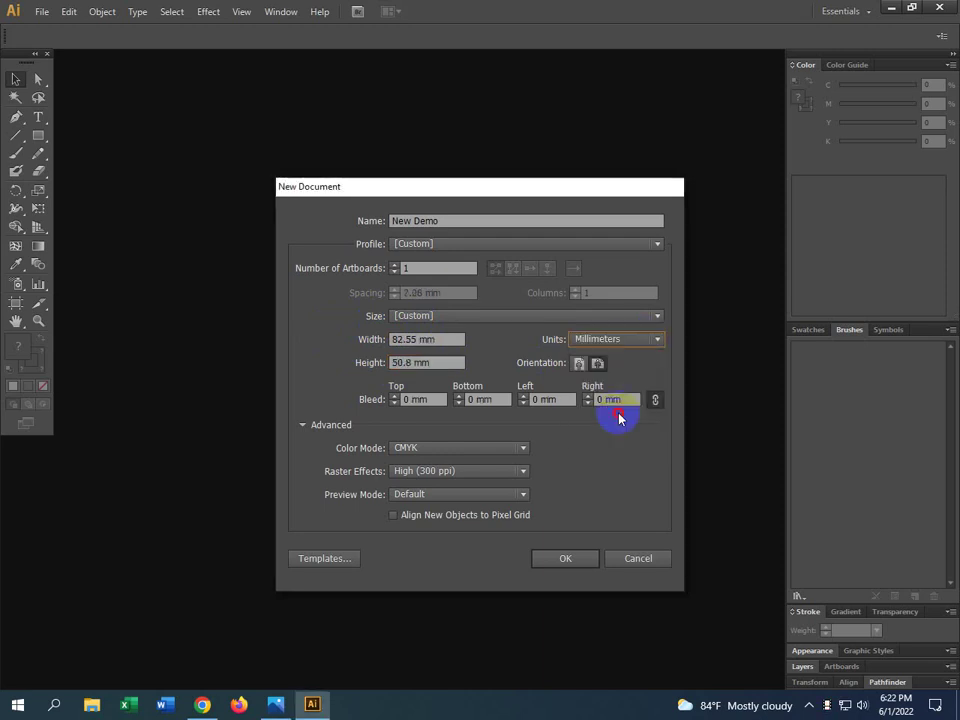
click(403, 362)
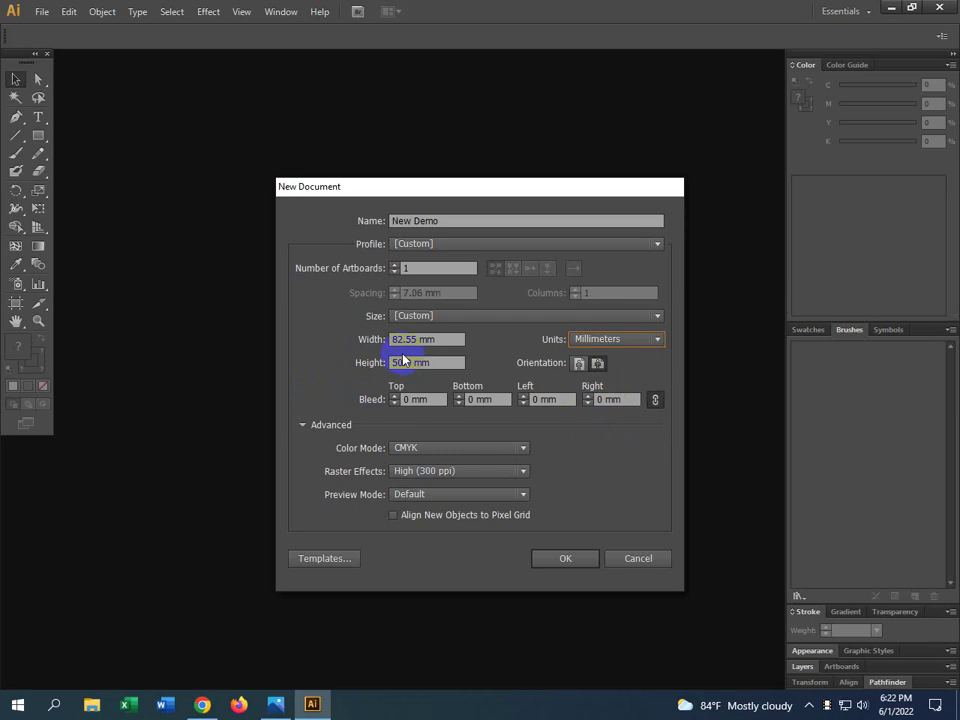
click(643, 338)
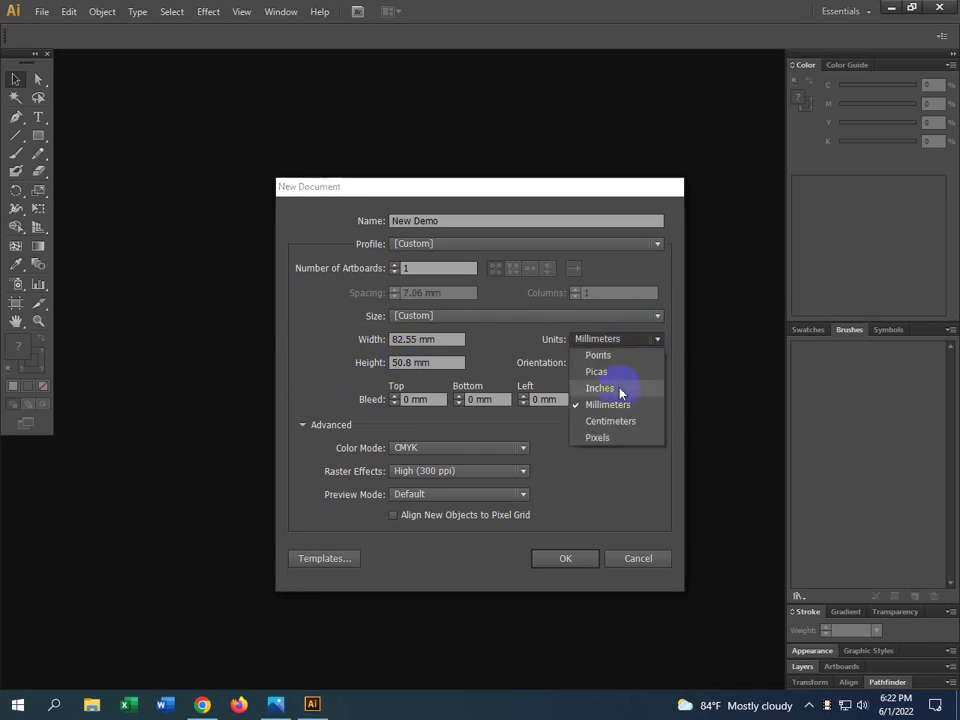
click(613, 422)
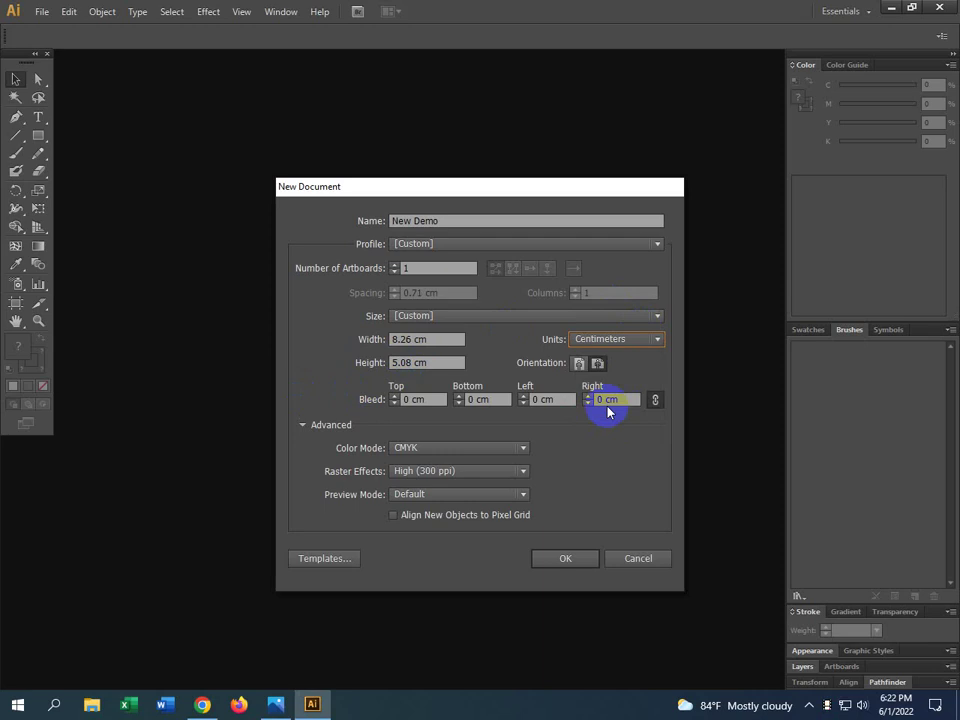
click(613, 339)
click(620, 389)
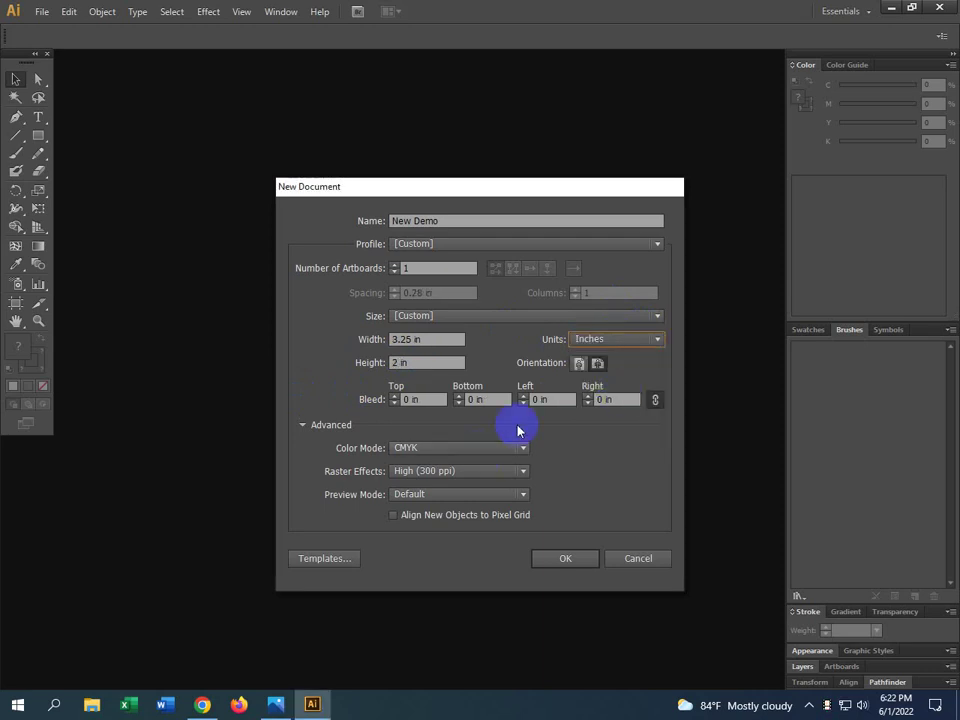
click(416, 362)
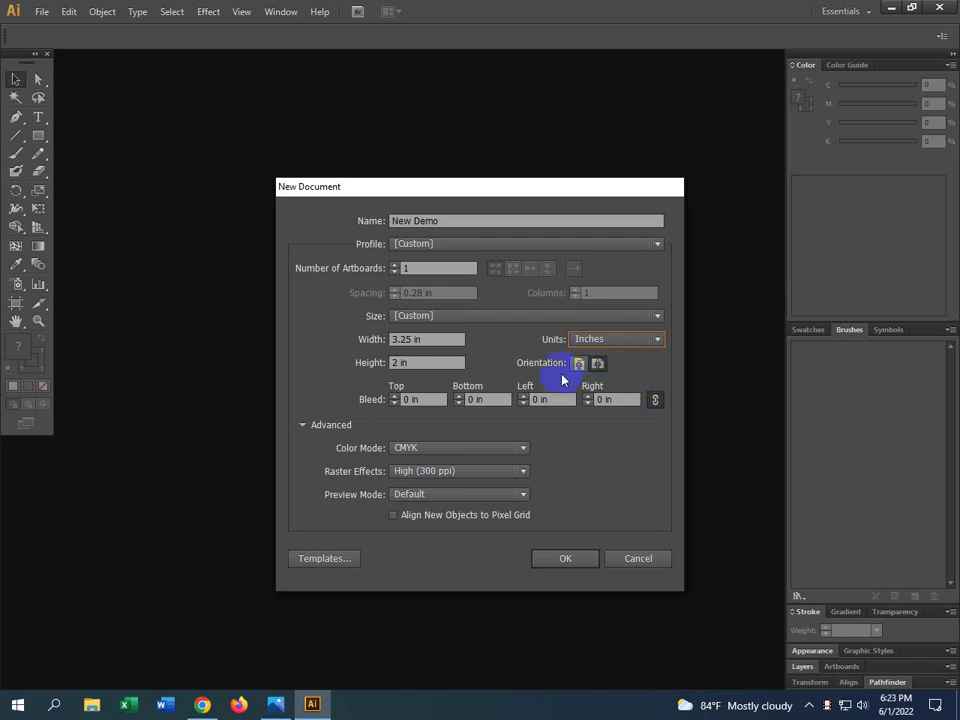
click(624, 399)
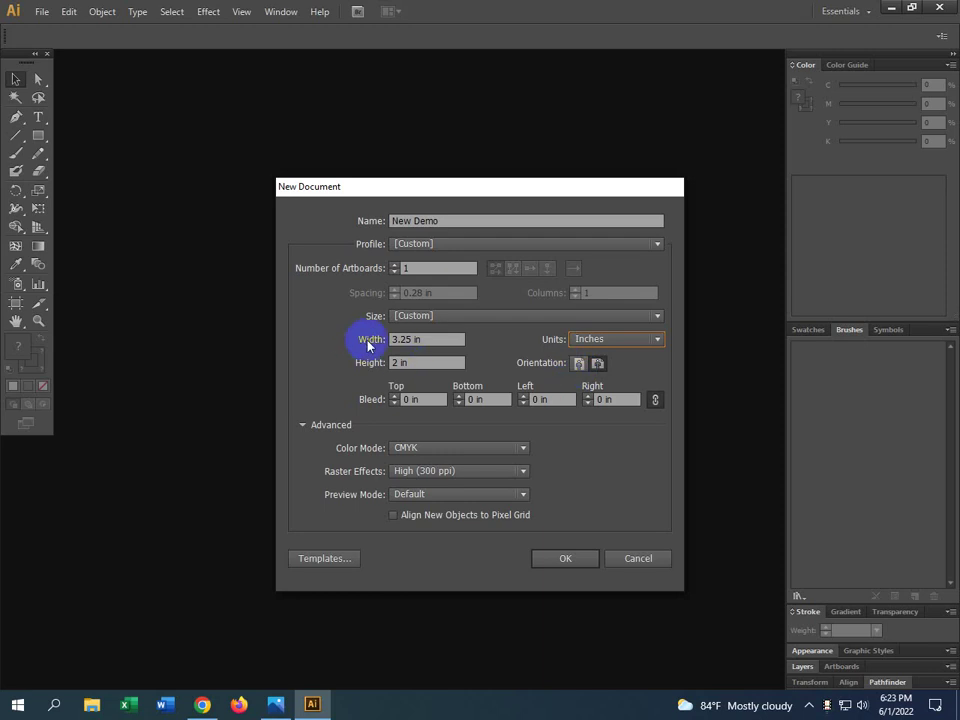
double_click(410, 341)
double_click(392, 363)
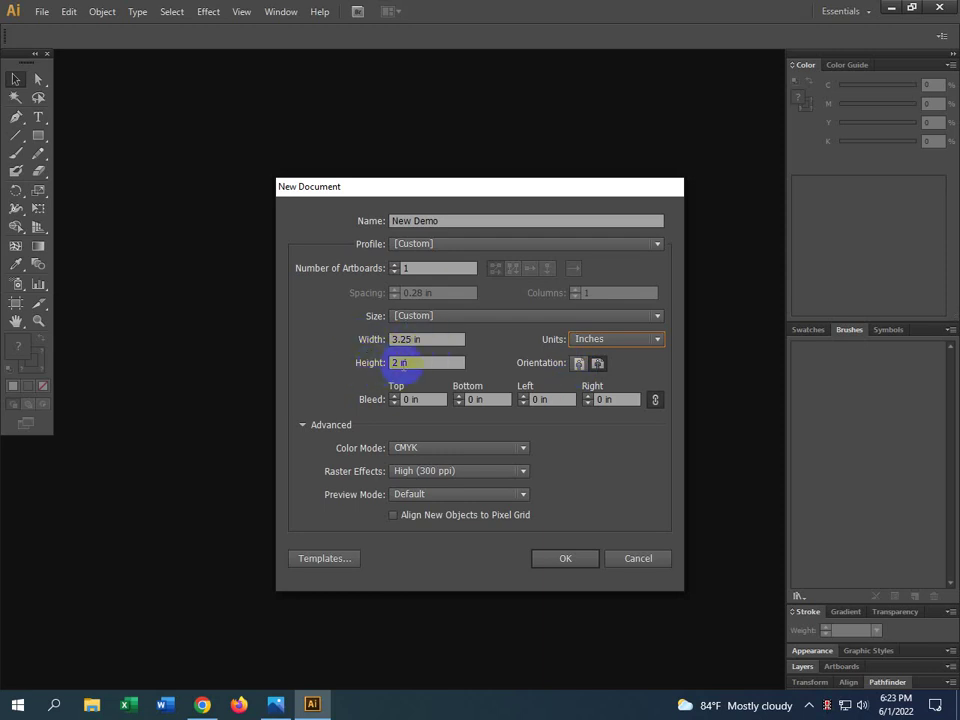
click(580, 363)
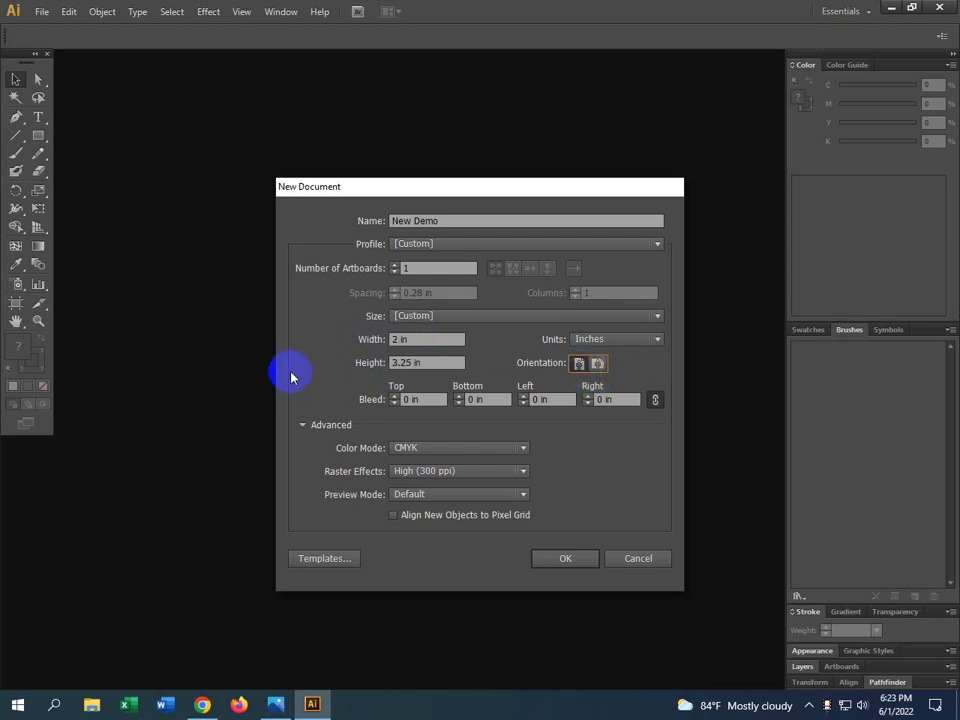
click(403, 340)
click(597, 367)
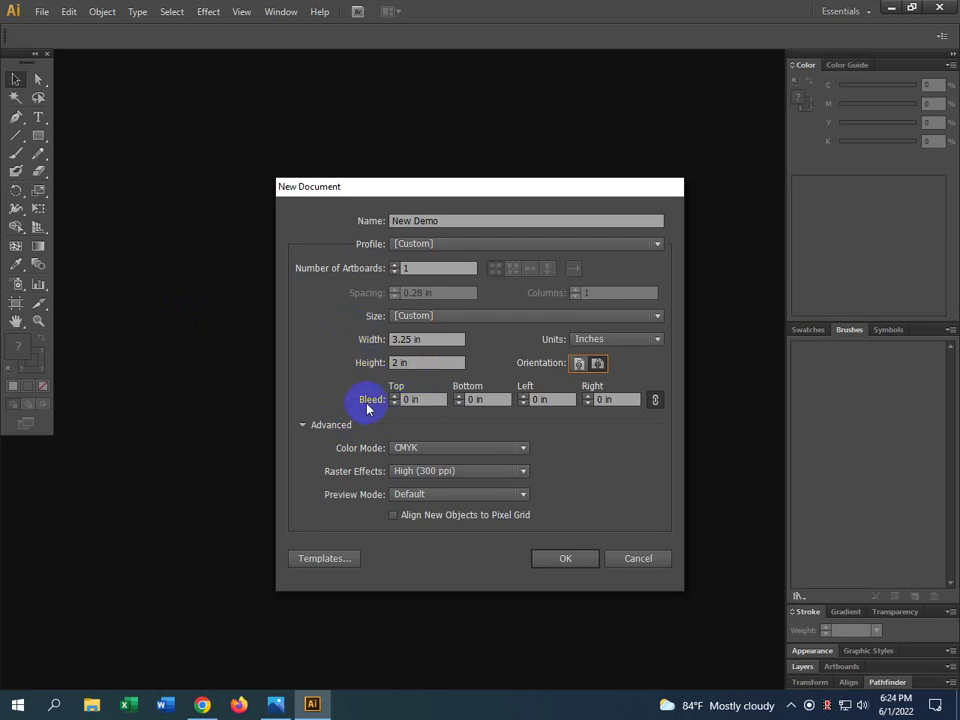
Collapse and re-expand the Advanced options, then show the Color Mode choices, currently CMYK.
click(312, 425)
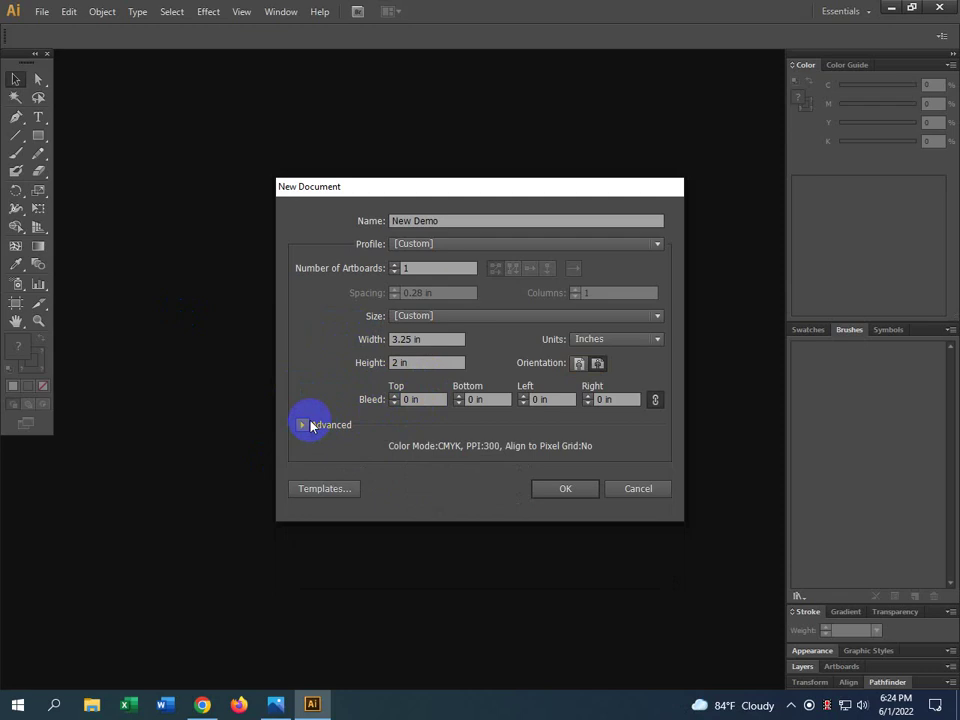
click(310, 425)
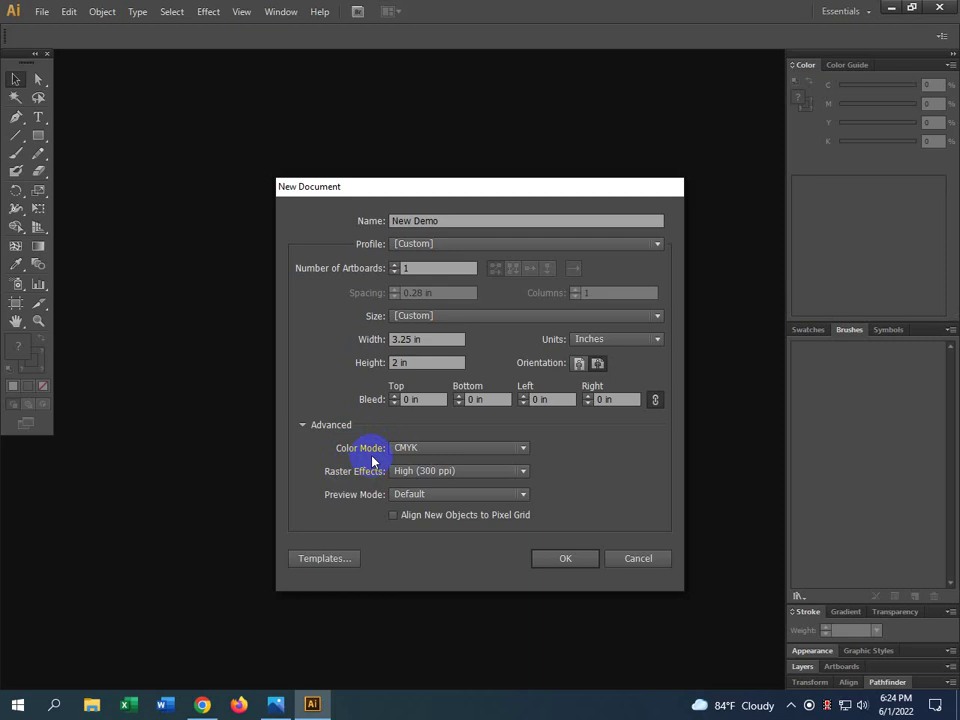
click(485, 449)
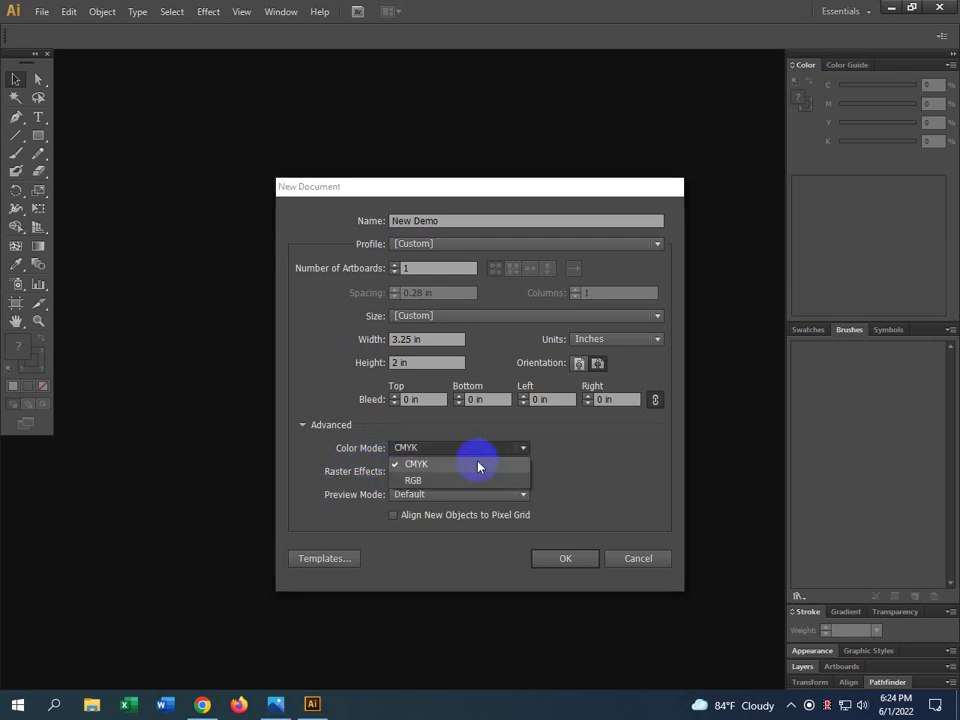
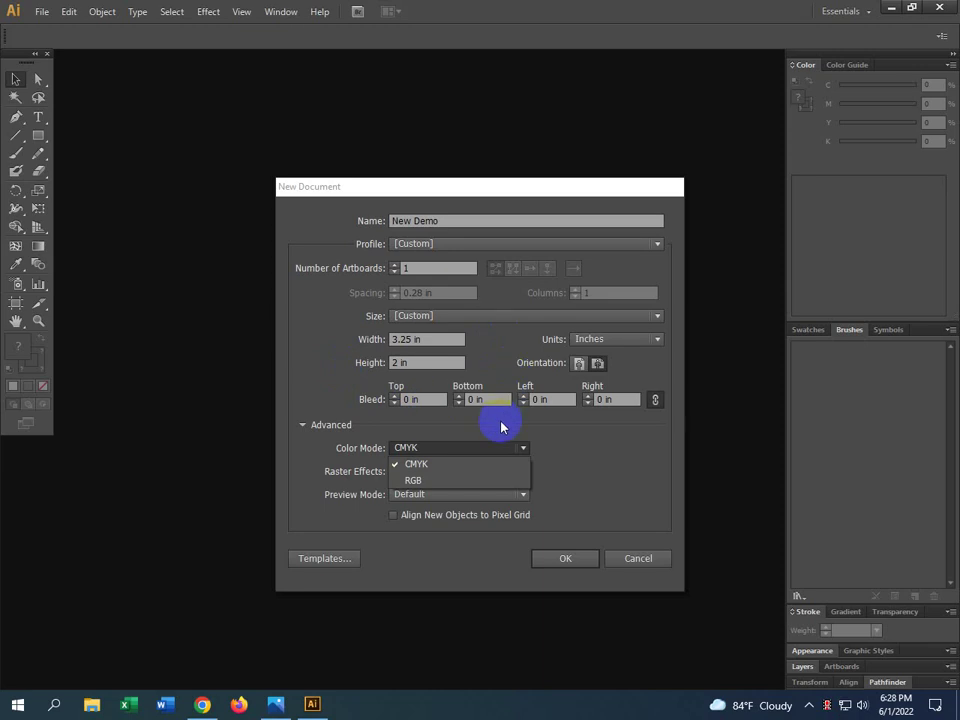
Keep CMYK as the colour mode in the New Document dialog's Color Mode list.
click(498, 447)
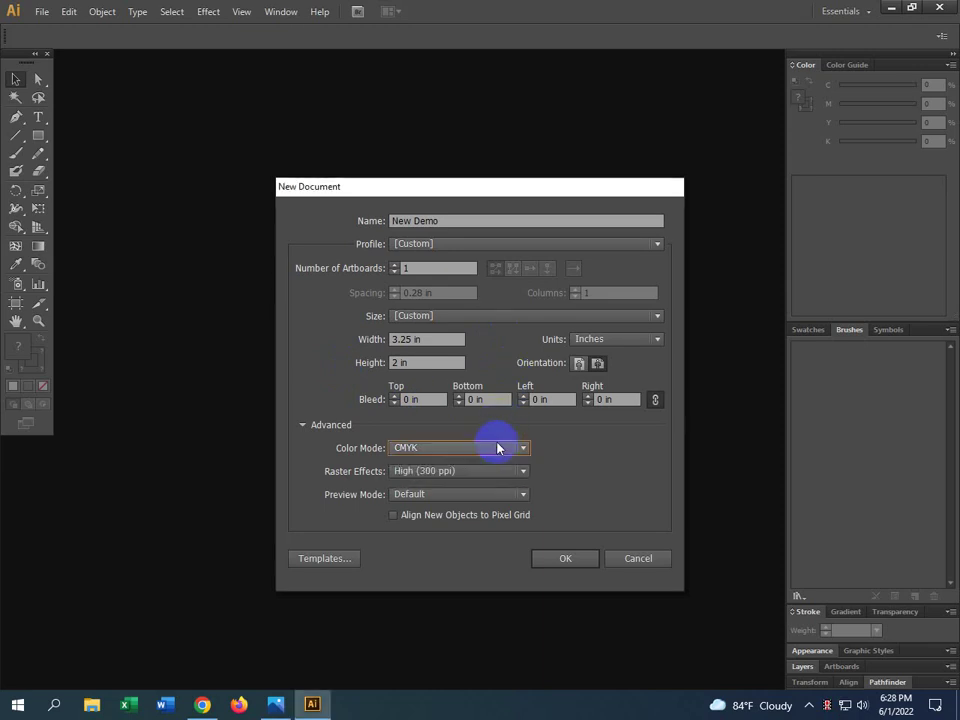
click(498, 447)
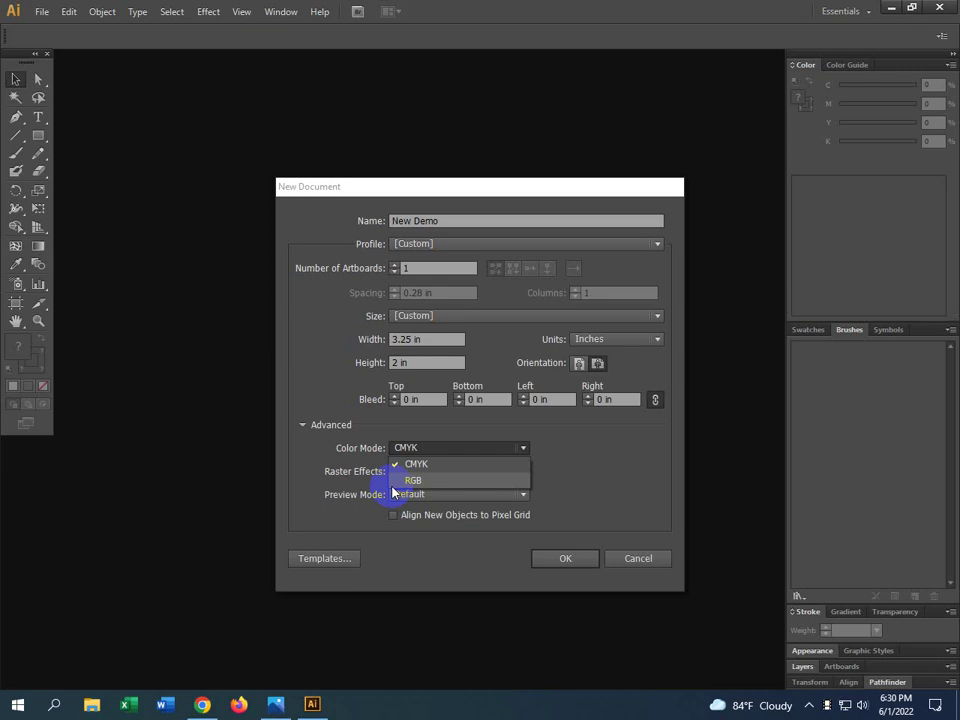
click(320, 476)
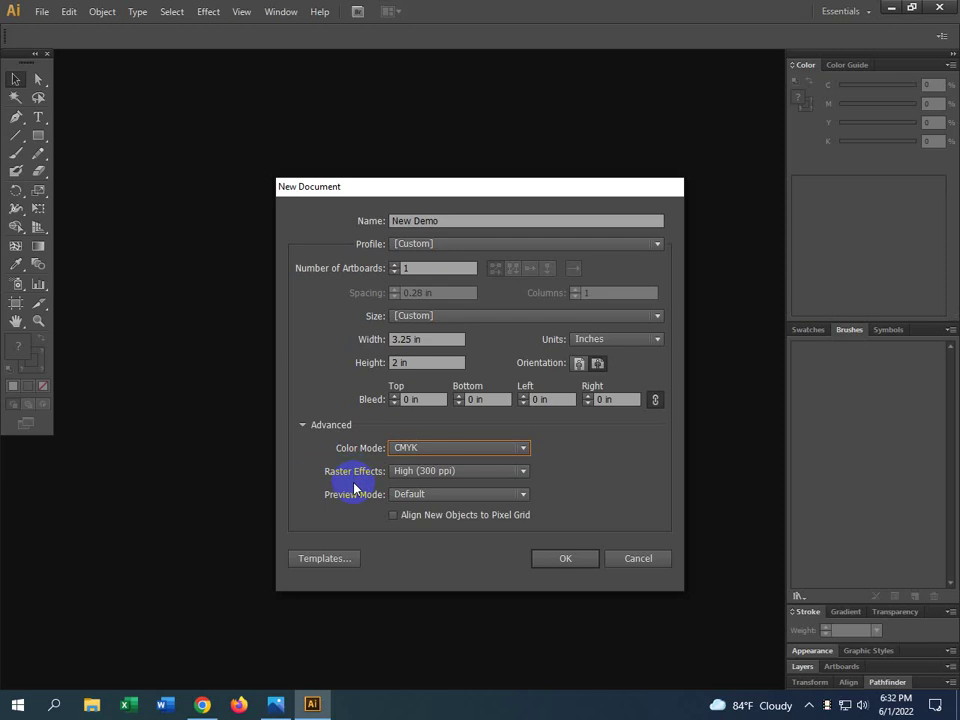
List the Raster Effects resolution options High, Medium and Screen.
click(482, 472)
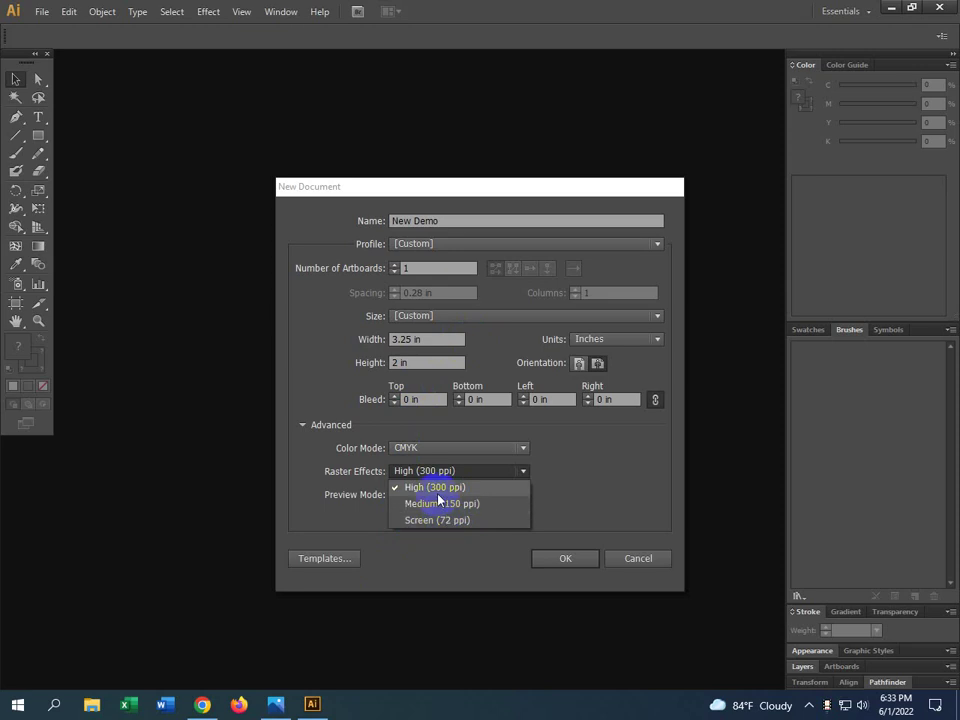
Switch raster effects to Screen (72 ppi), then back to High (300 ppi).
click(439, 492)
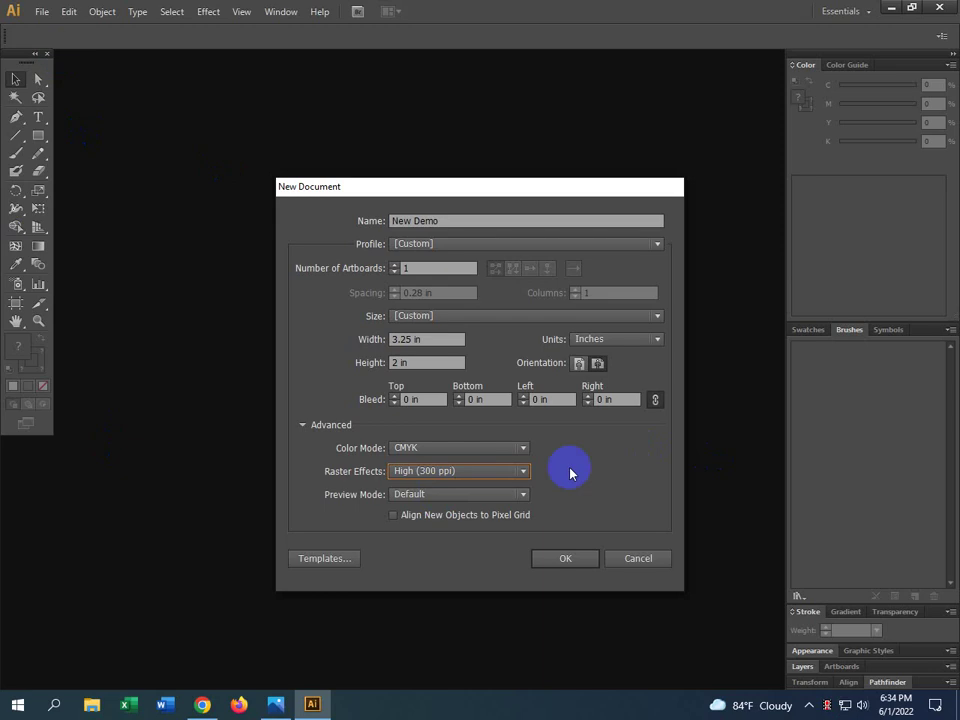
click(521, 470)
click(477, 521)
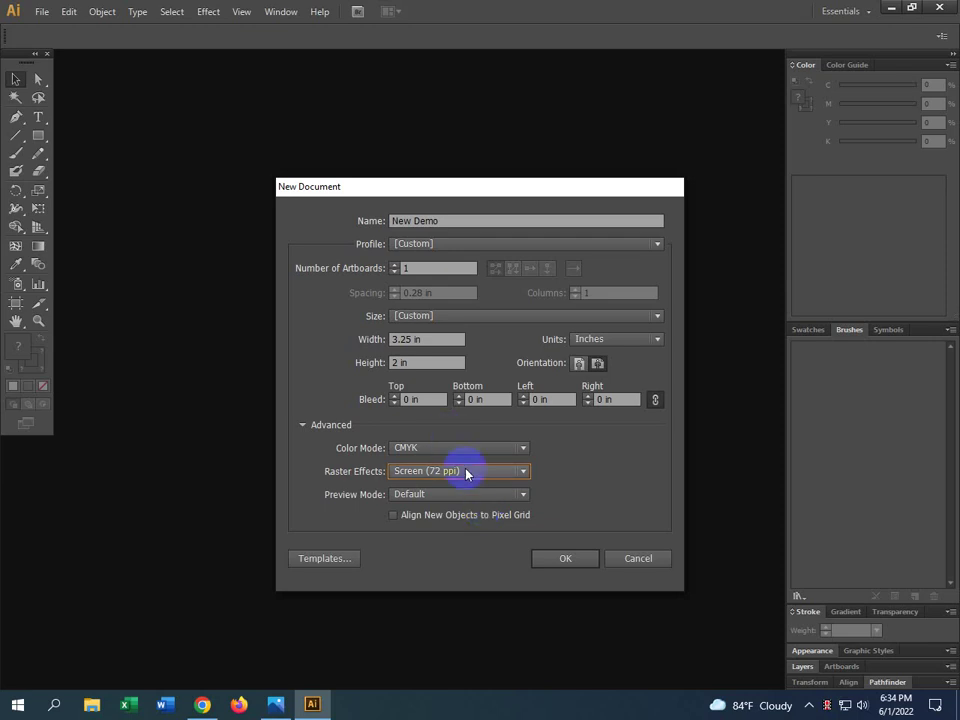
click(466, 471)
click(470, 487)
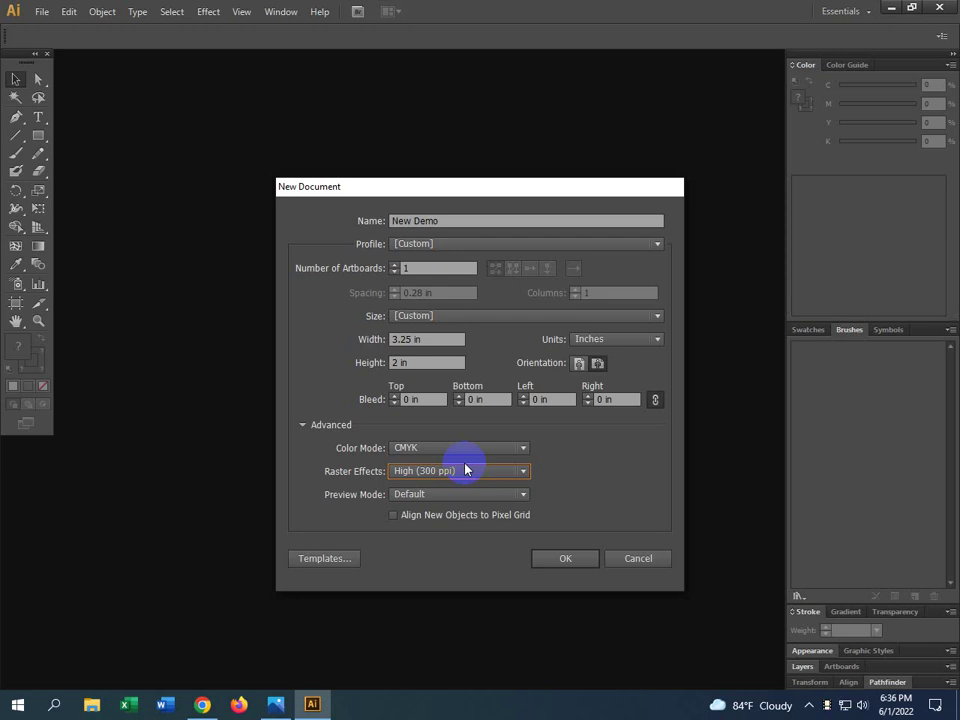
Toggle raster effects between Screen and High twice more, ending on High (300 ppi).
click(476, 474)
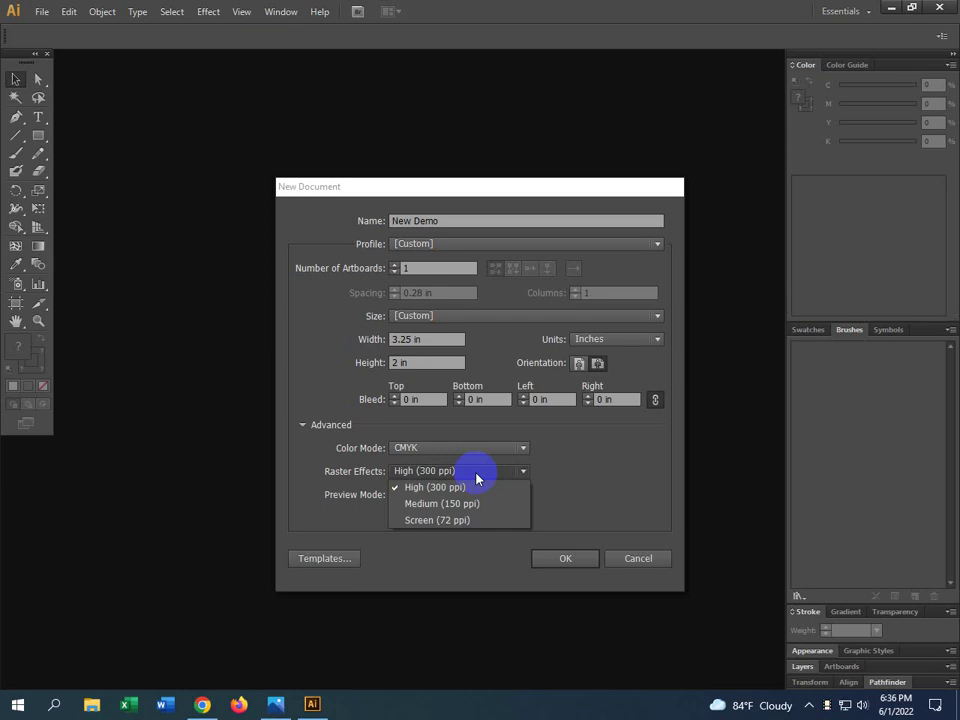
click(478, 518)
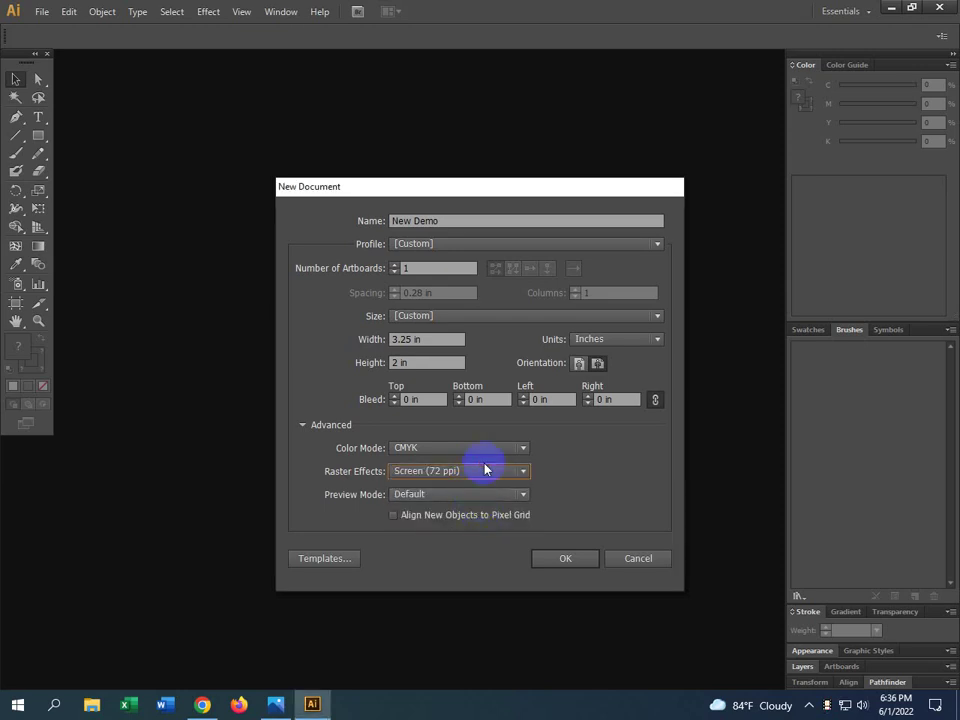
click(486, 466)
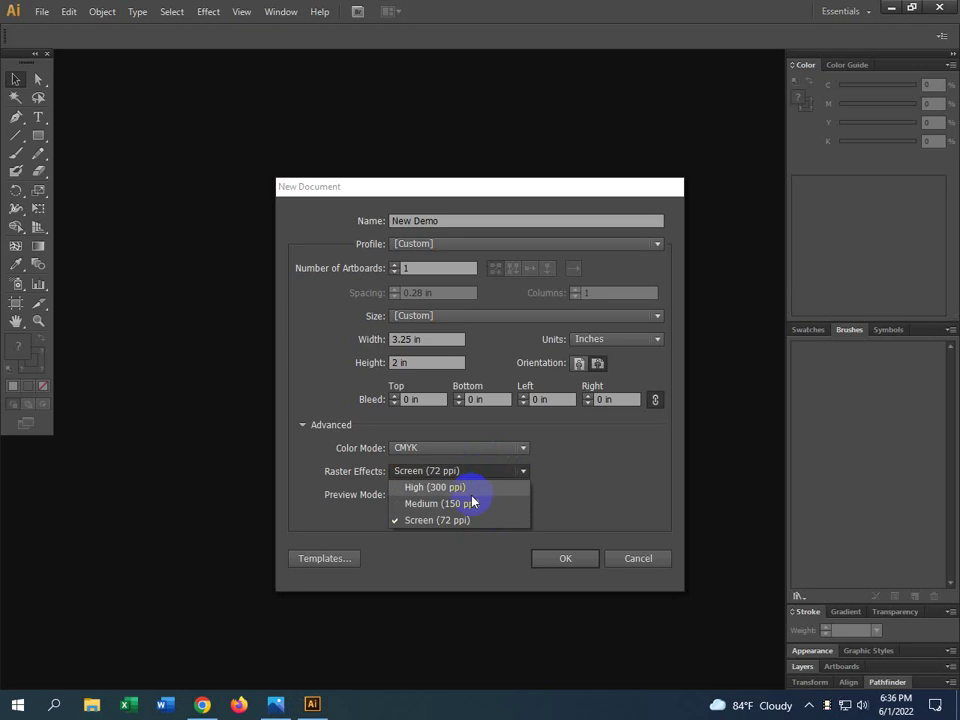
click(471, 488)
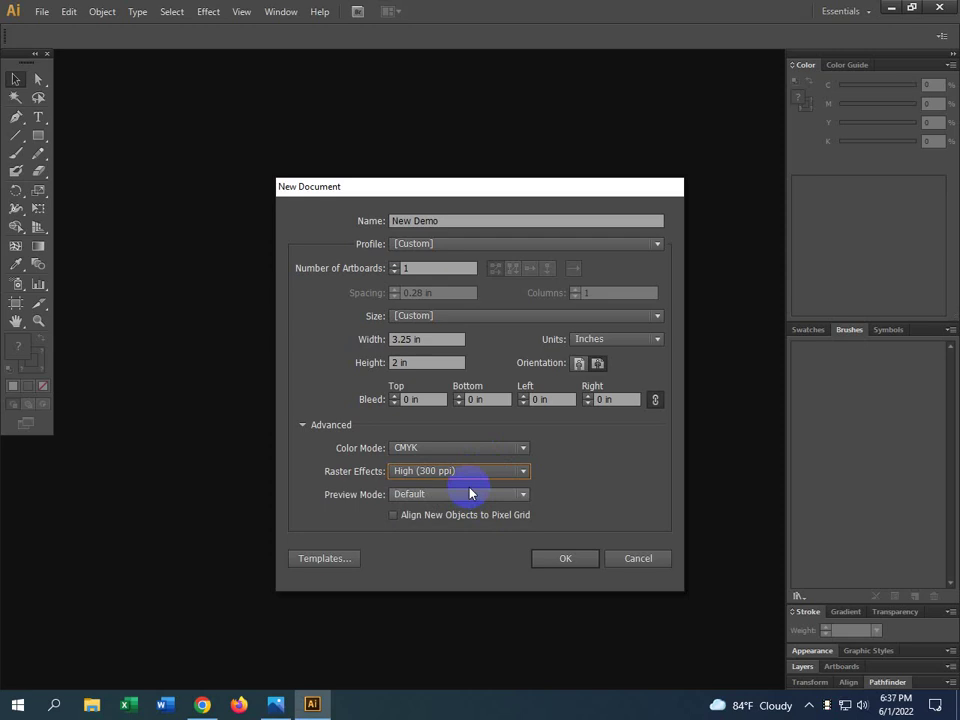
click(476, 474)
click(472, 520)
click(476, 482)
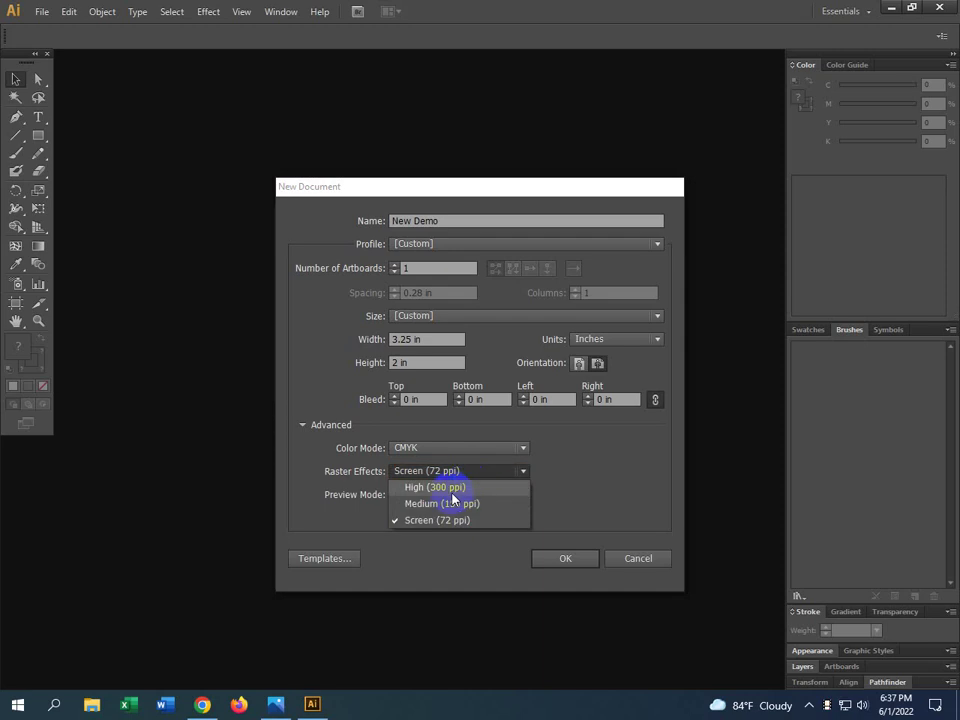
click(451, 494)
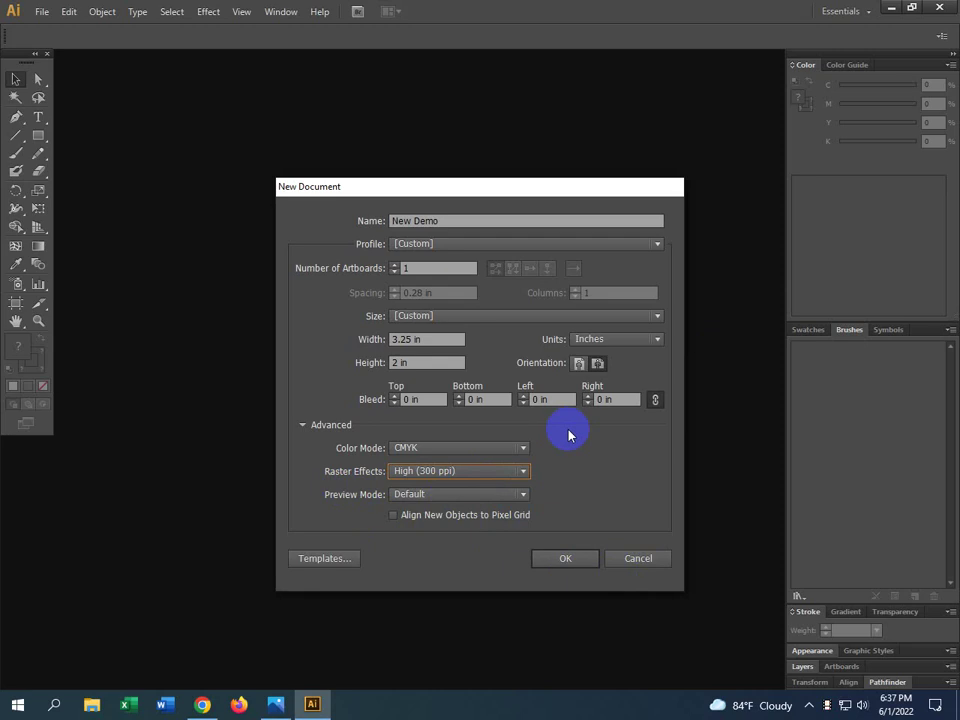
Create the New Demo document and adjust the view of its blank artboard.
click(570, 566)
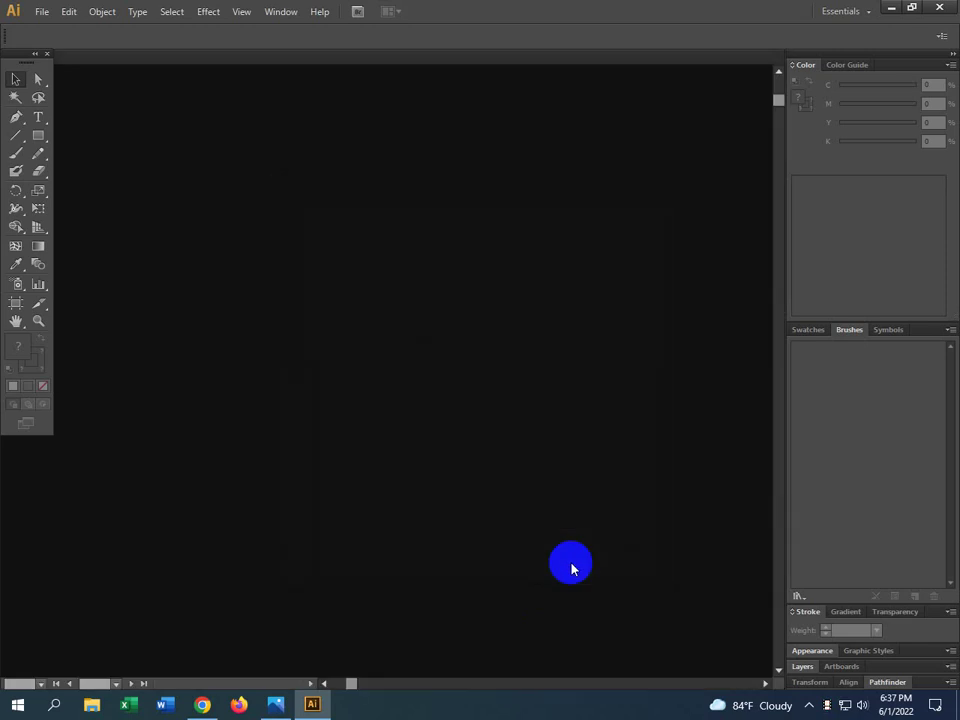
scroll(575, 561, down, 2)
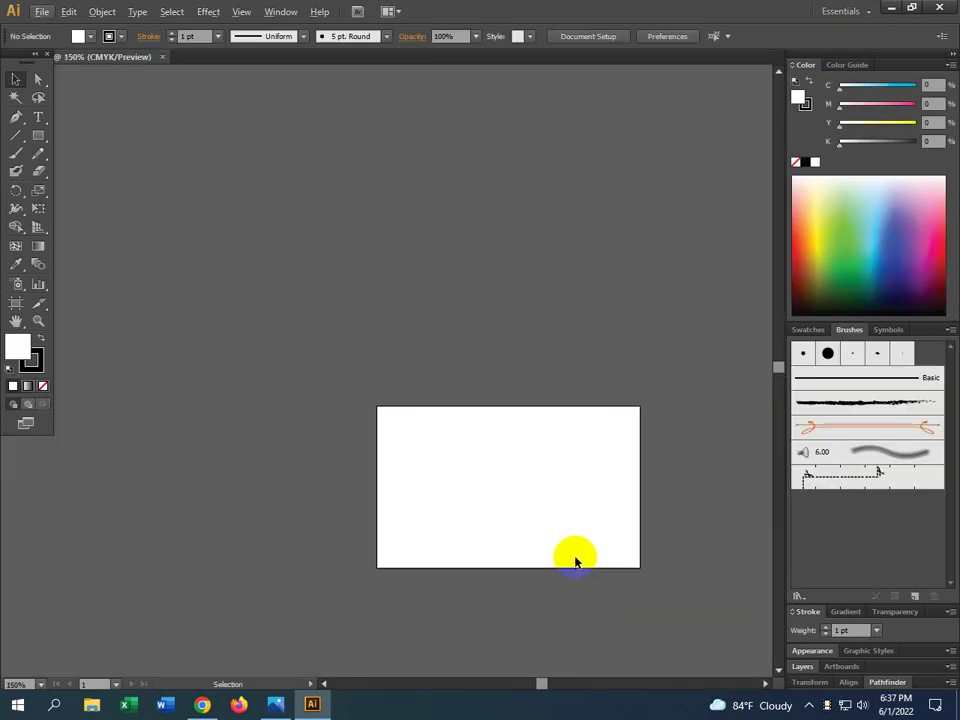
drag(633, 585, 496, 457)
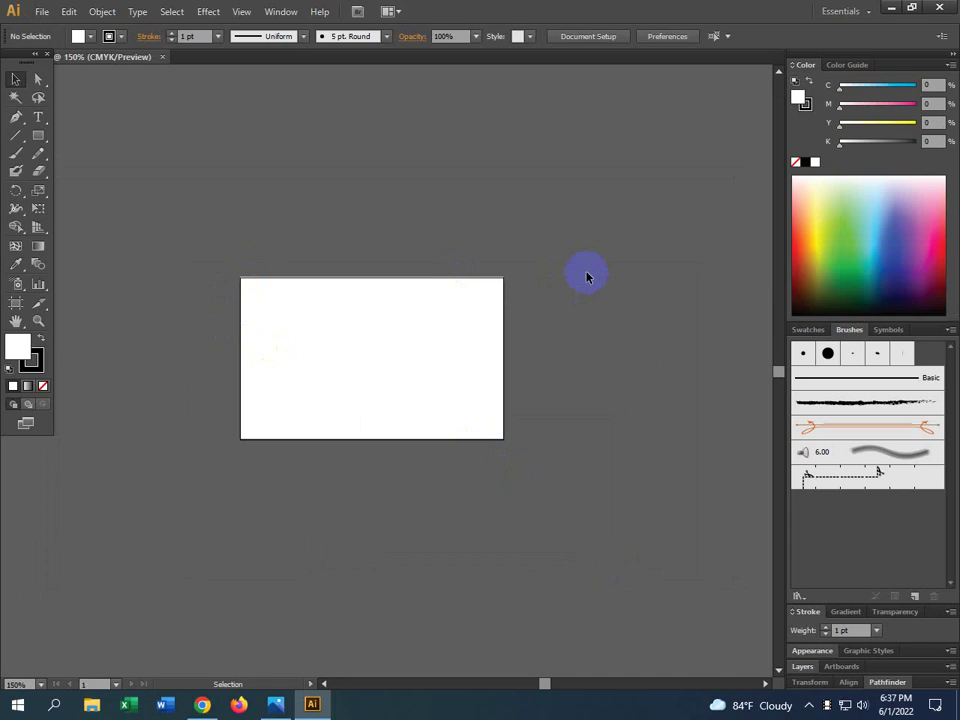
scroll(586, 395, up, 1)
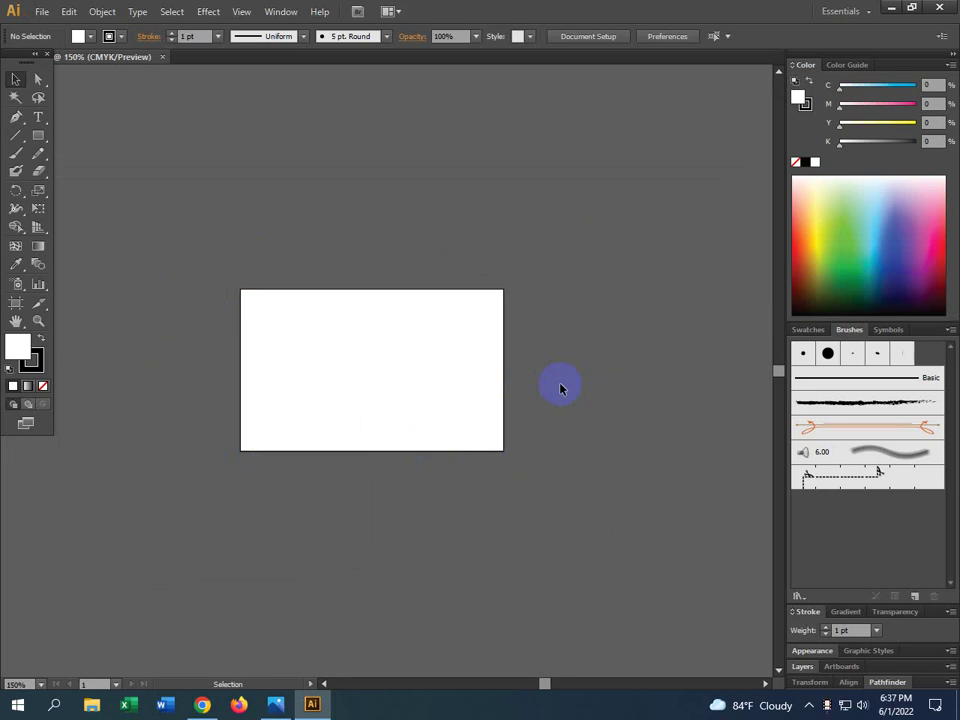
scroll(484, 358, down, 3)
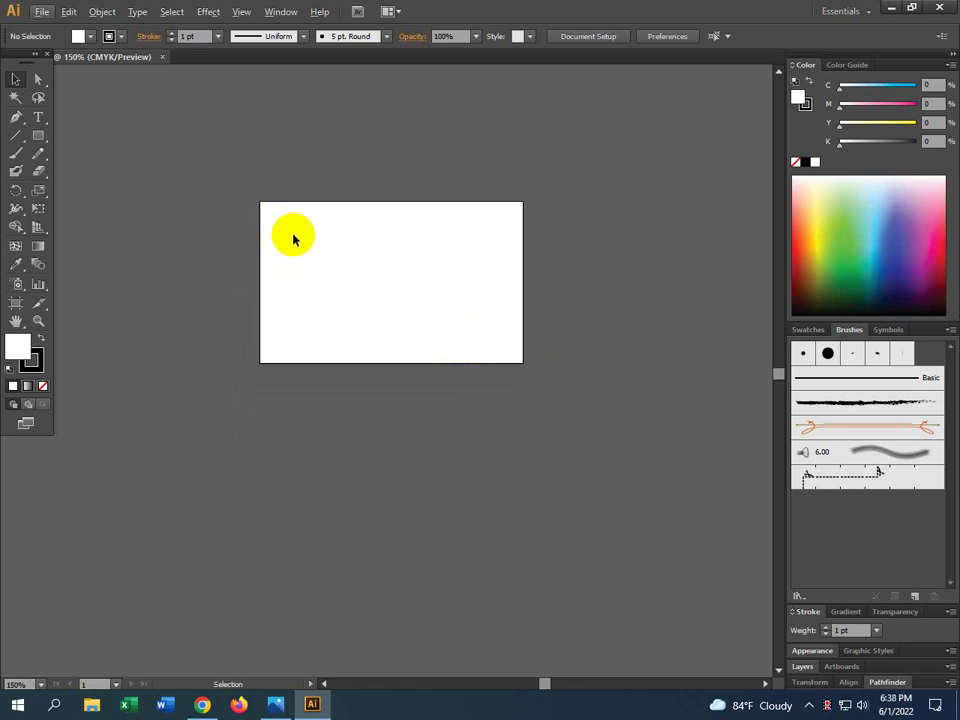
click(597, 179)
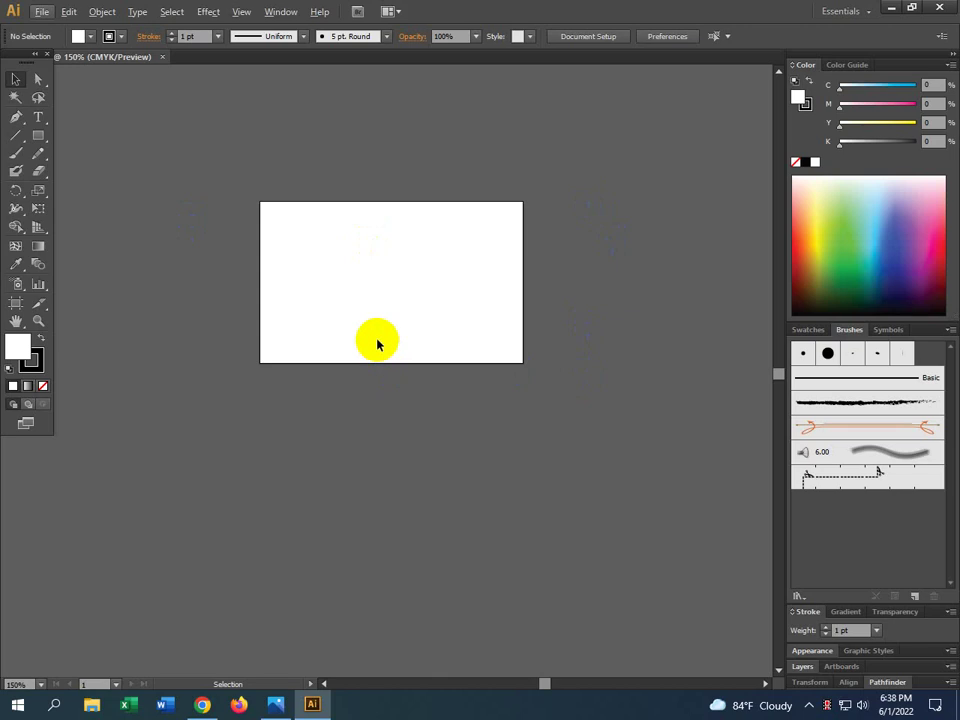
Draw a tall rectangle over the artboard's top edge and fill it black (K 100).
click(38, 135)
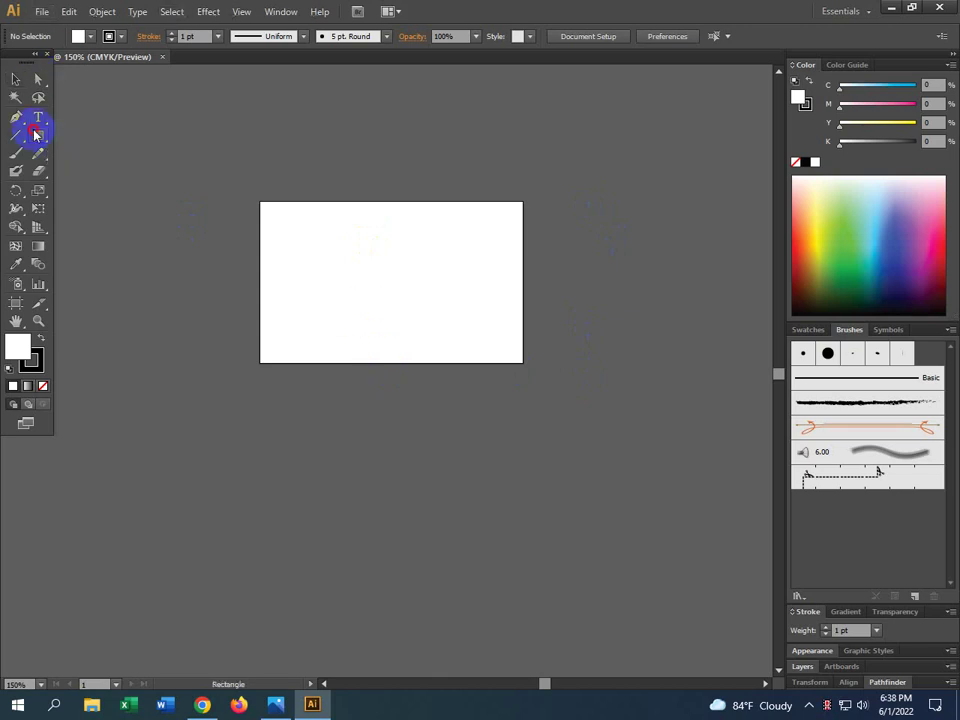
drag(311, 144, 376, 233)
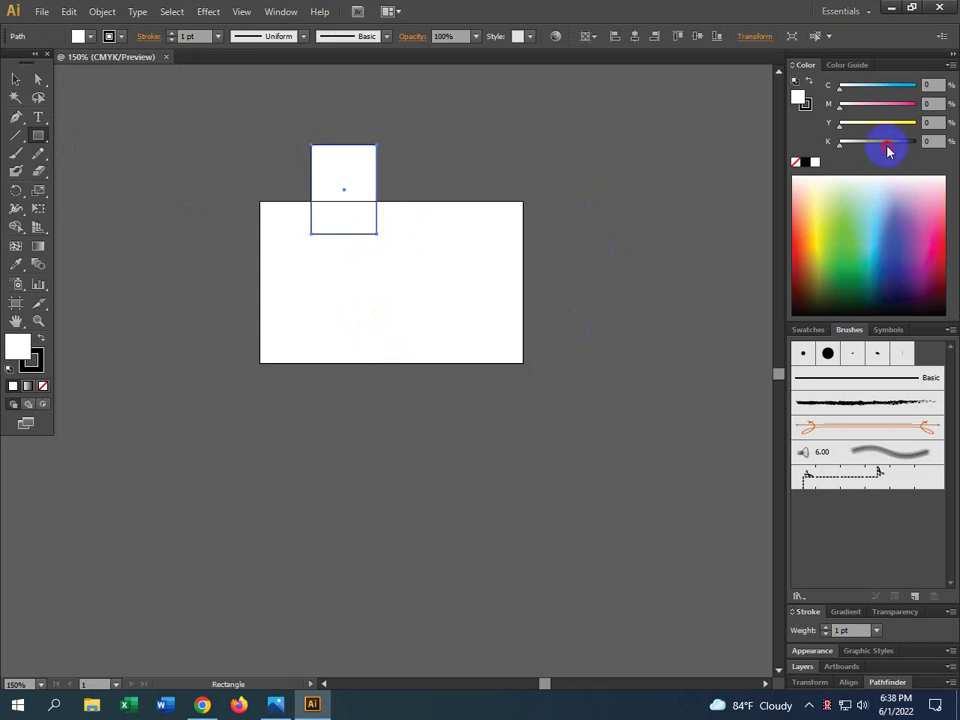
drag(887, 145, 918, 145)
click(16, 78)
click(343, 336)
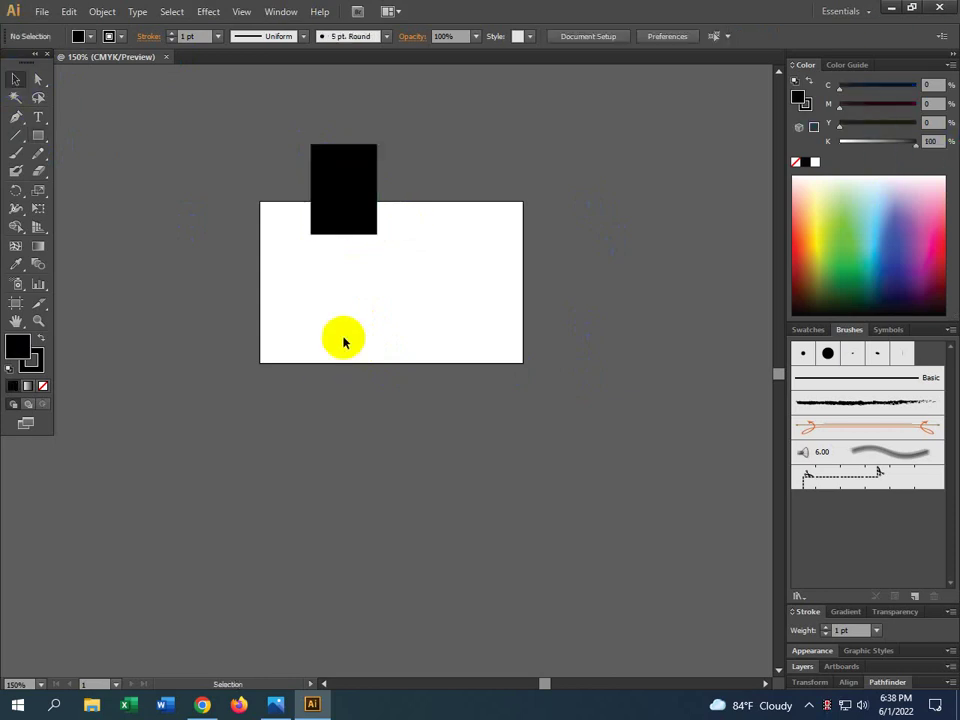
scroll(365, 222, up, 2)
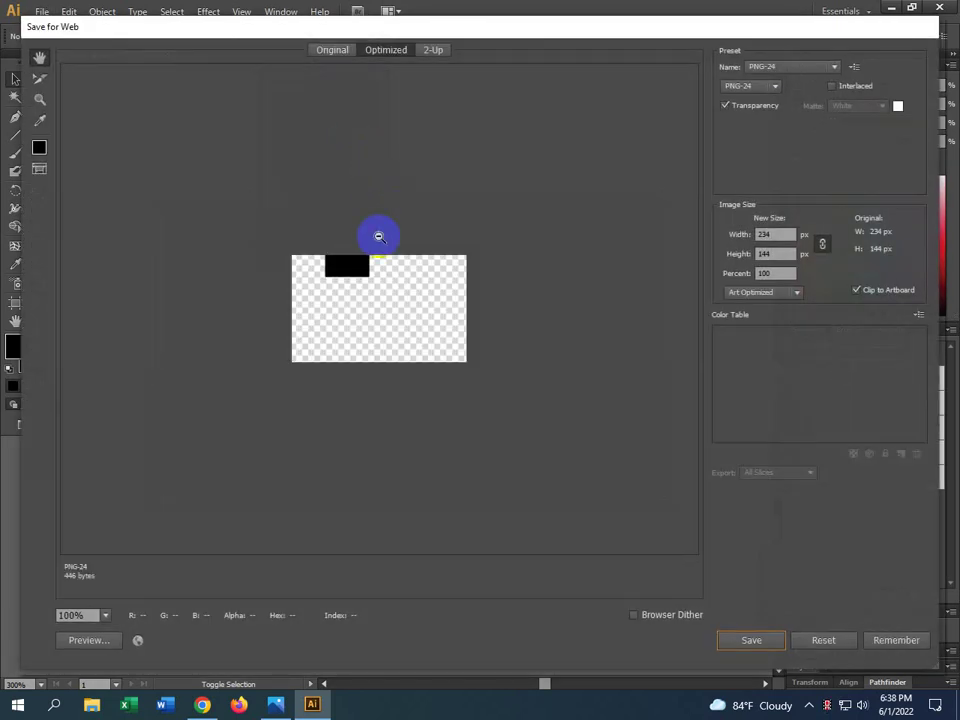
Preview the export with the JPEG High preset, then close Save for Web without saving.
click(812, 68)
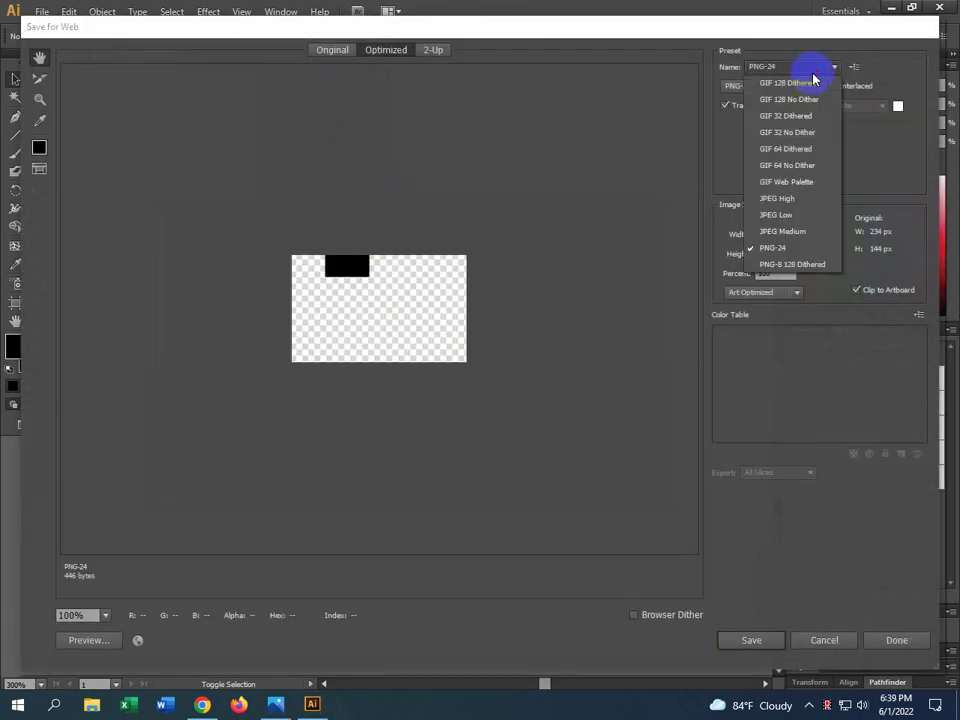
click(782, 200)
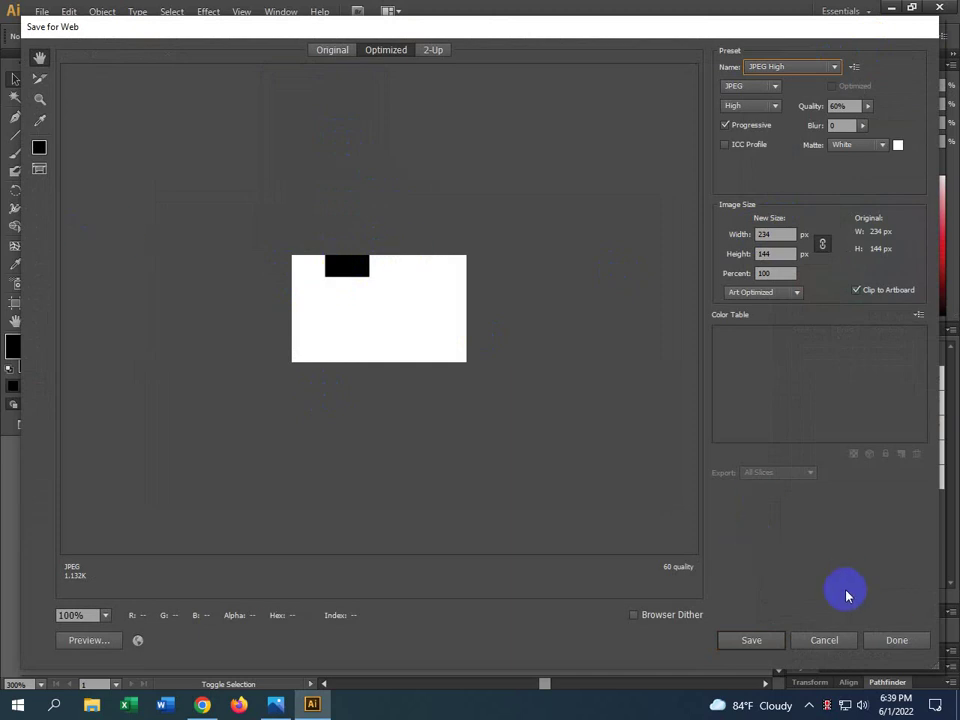
click(826, 642)
Delete the black rectangle so the artboard is empty.
scroll(463, 388, up, 2)
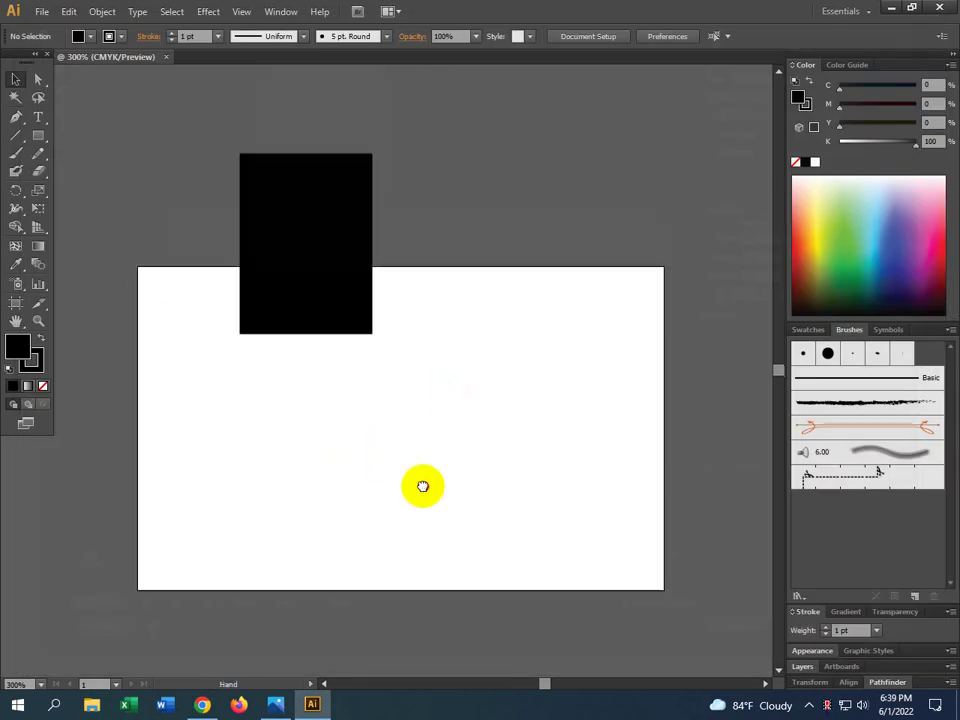
click(286, 296)
key(Delete)
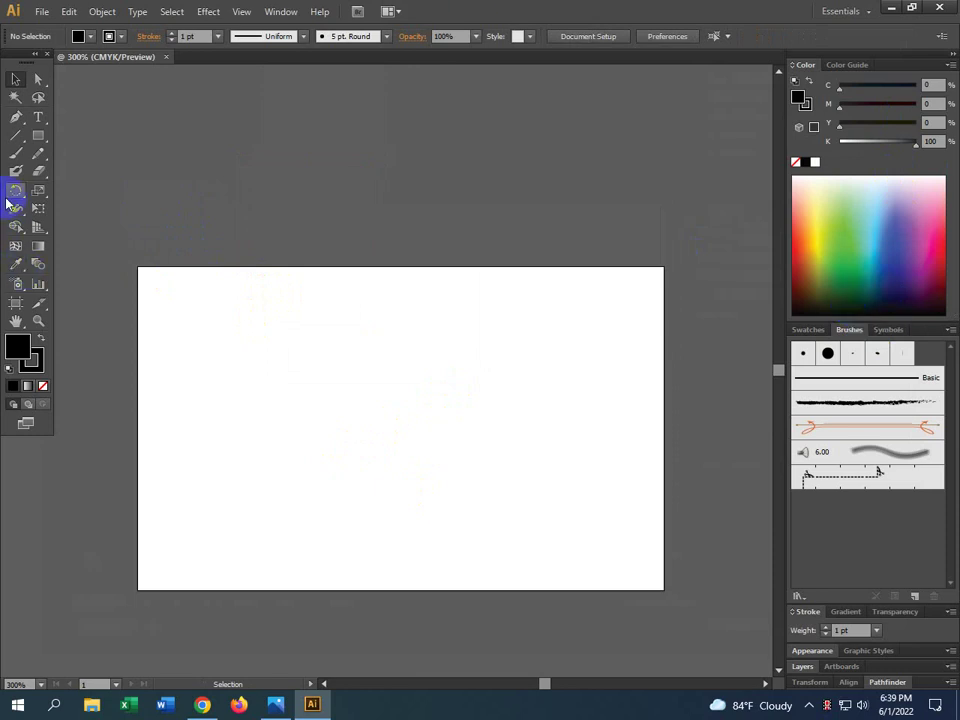
Dock the floating Tools panel at the left edge as a single-column strip.
drag(16, 62, 14, 103)
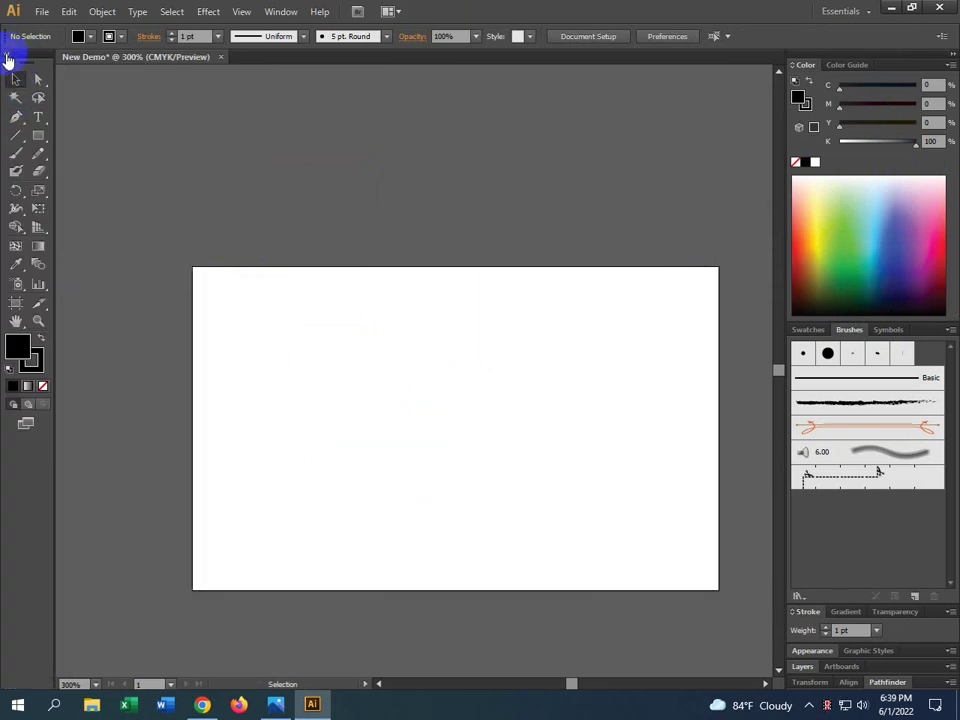
click(7, 58)
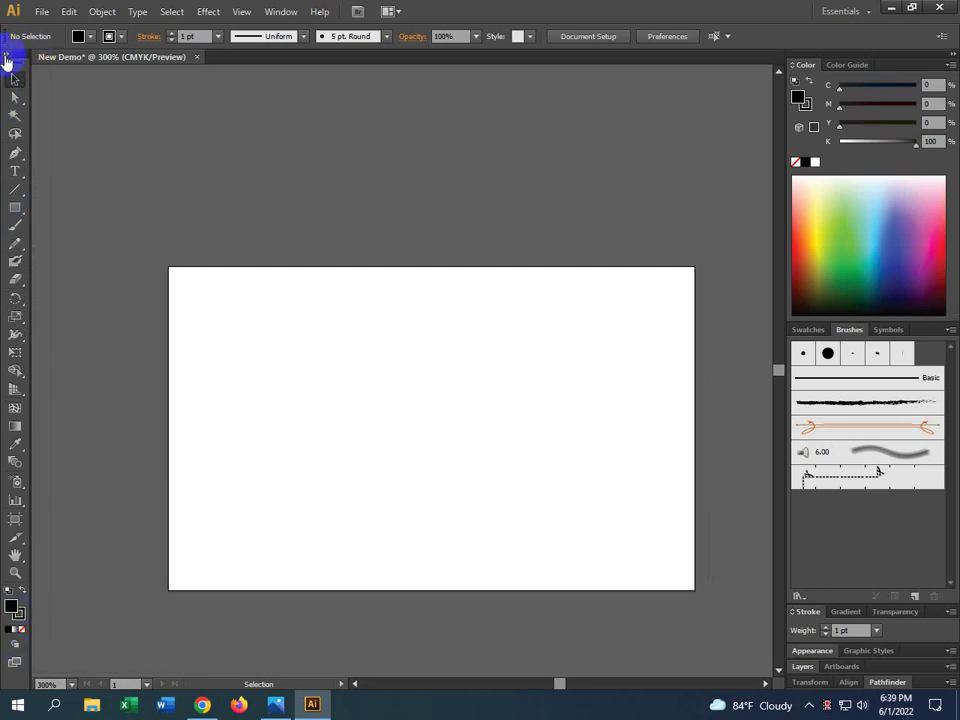
click(6, 58)
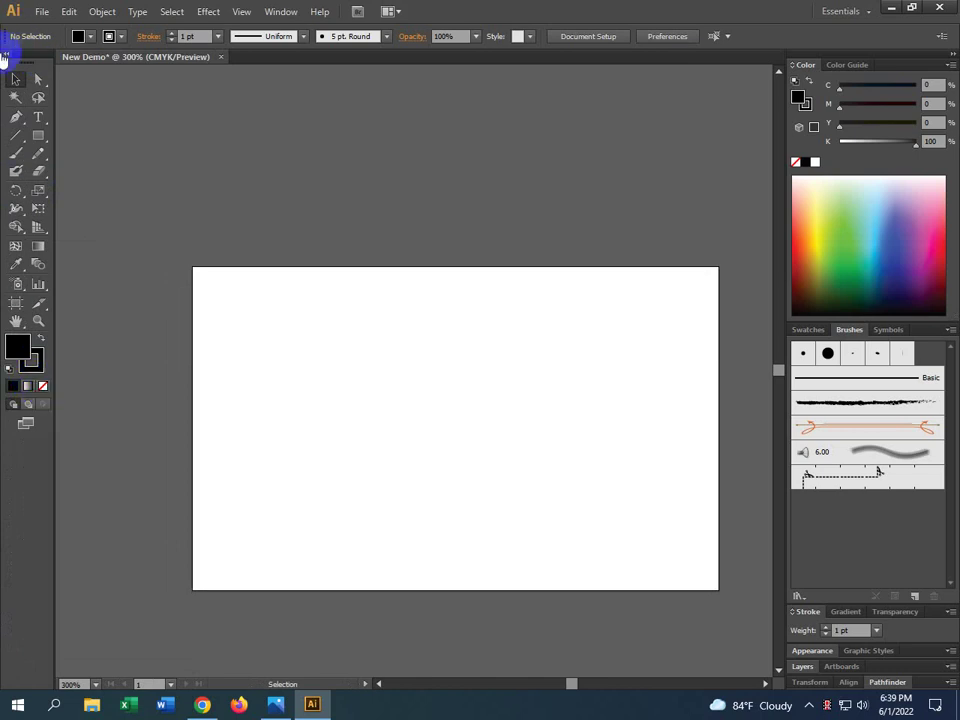
click(4, 58)
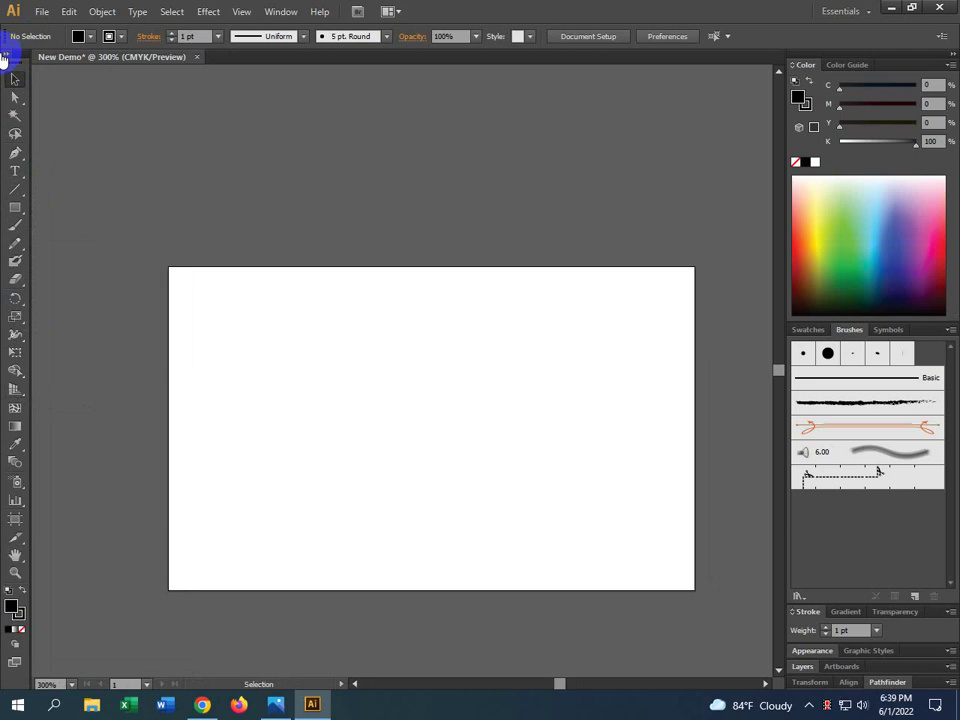
Expand the docked Tools panel back to a two-column layout.
click(4, 58)
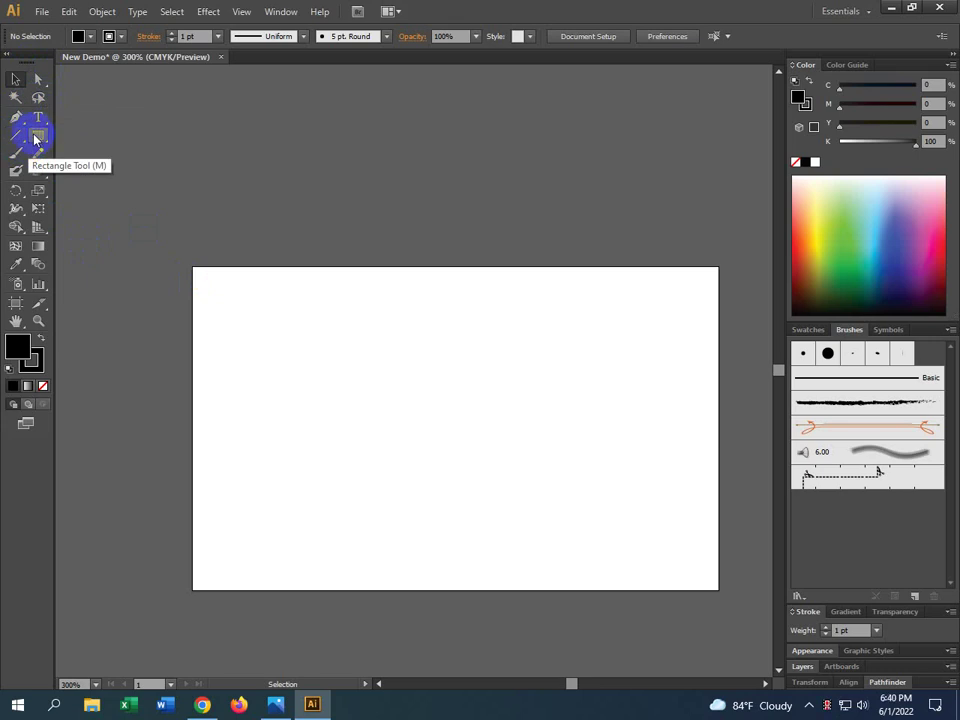
Browse the Rectangle tool flyout of shape tools, keeping the Rectangle Tool active.
drag(38, 138, 65, 134)
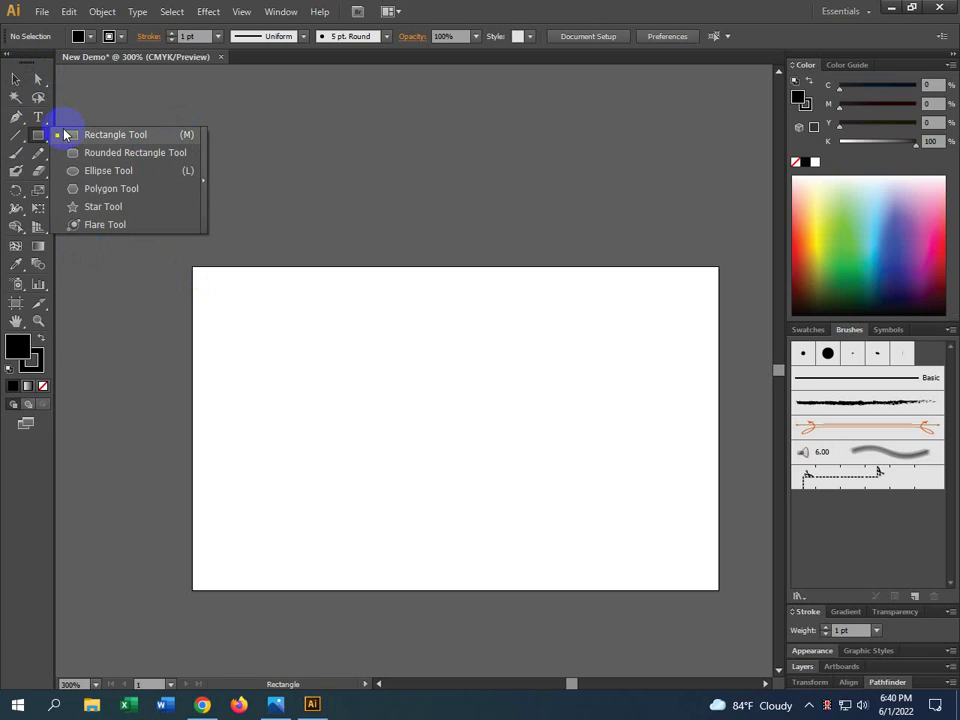
drag(65, 134, 39, 143)
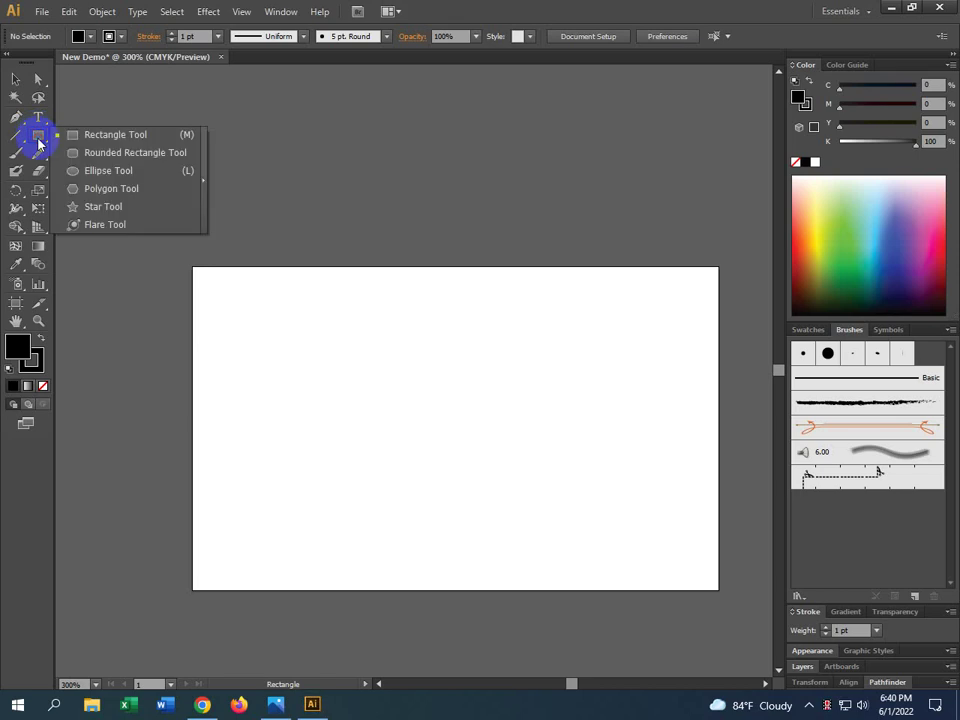
mouse_move(39, 143)
mouse_down()
mouse_move(36, 135)
mouse_move(86, 136)
mouse_move(92, 207)
mouse_move(103, 199)
mouse_move(89, 237)
mouse_move(116, 191)
mouse_move(116, 154)
mouse_move(104, 142)
mouse_move(2, 157)
mouse_move(35, 148)
mouse_up()
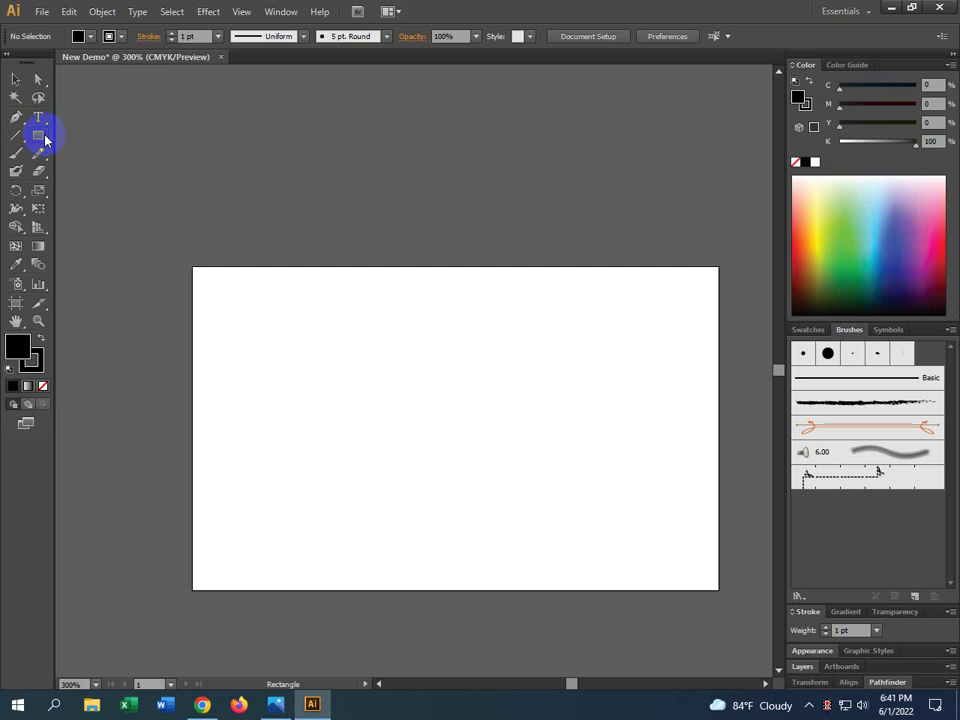
click(44, 139)
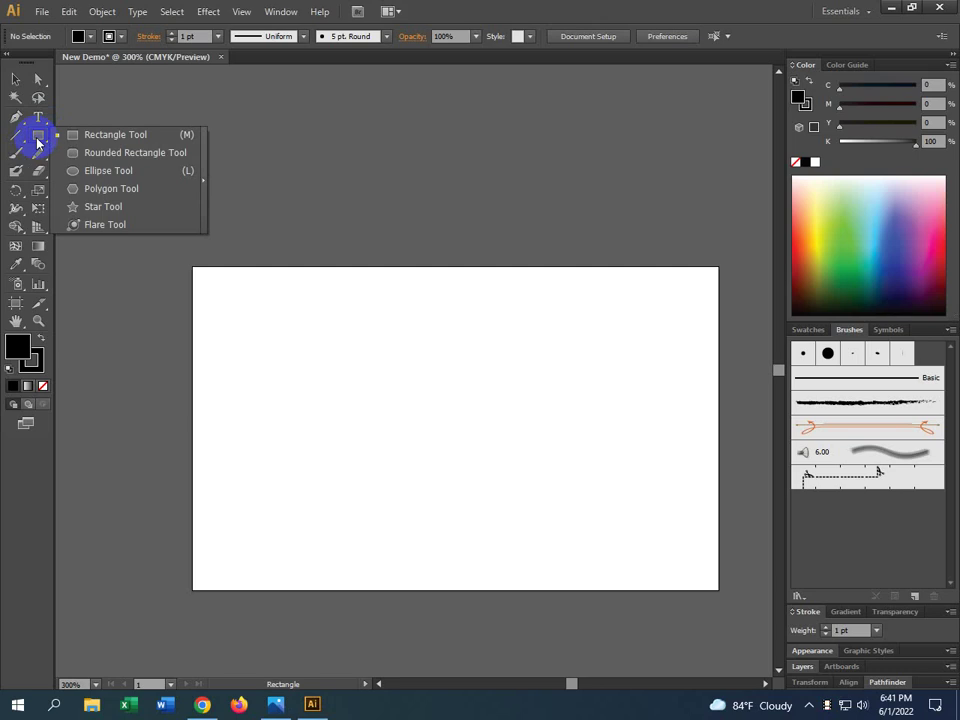
click(107, 156)
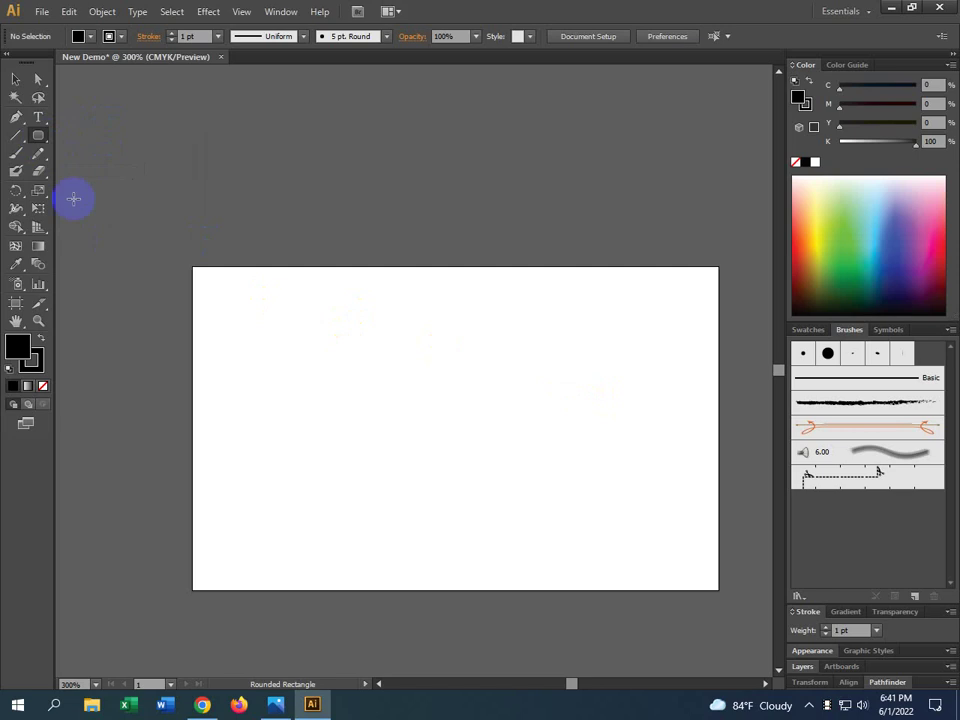
click(40, 137)
click(111, 184)
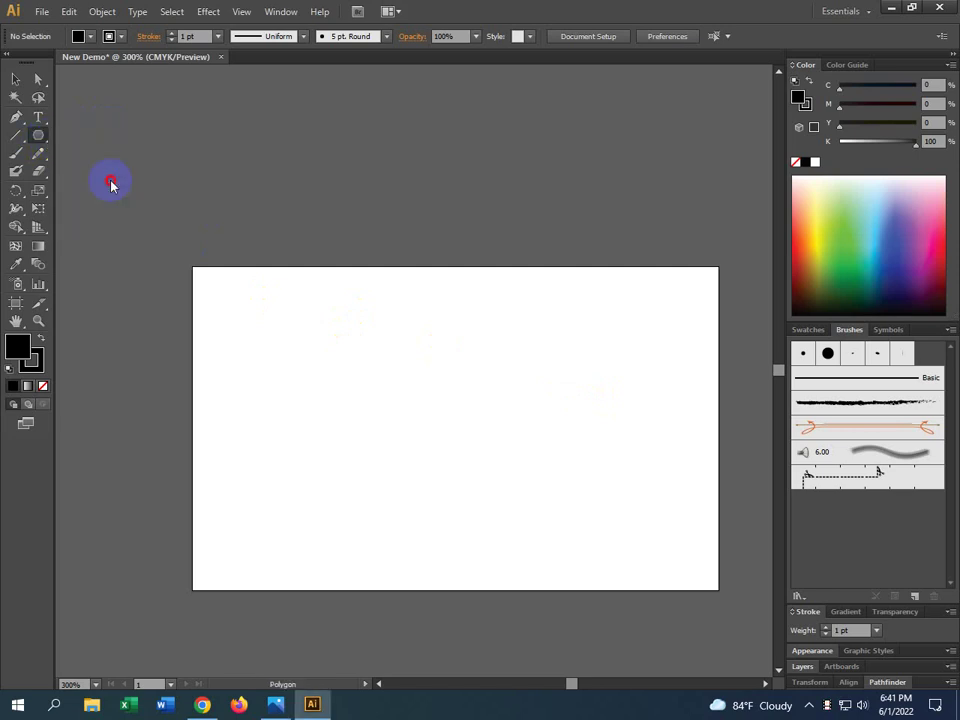
click(40, 137)
click(106, 172)
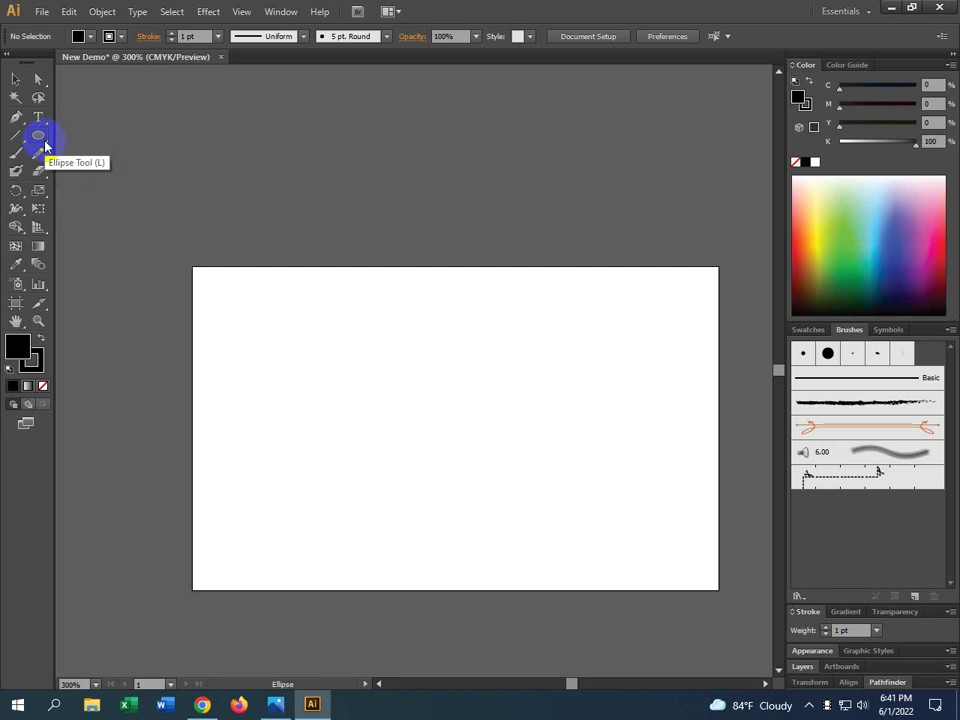
click(43, 142)
click(88, 190)
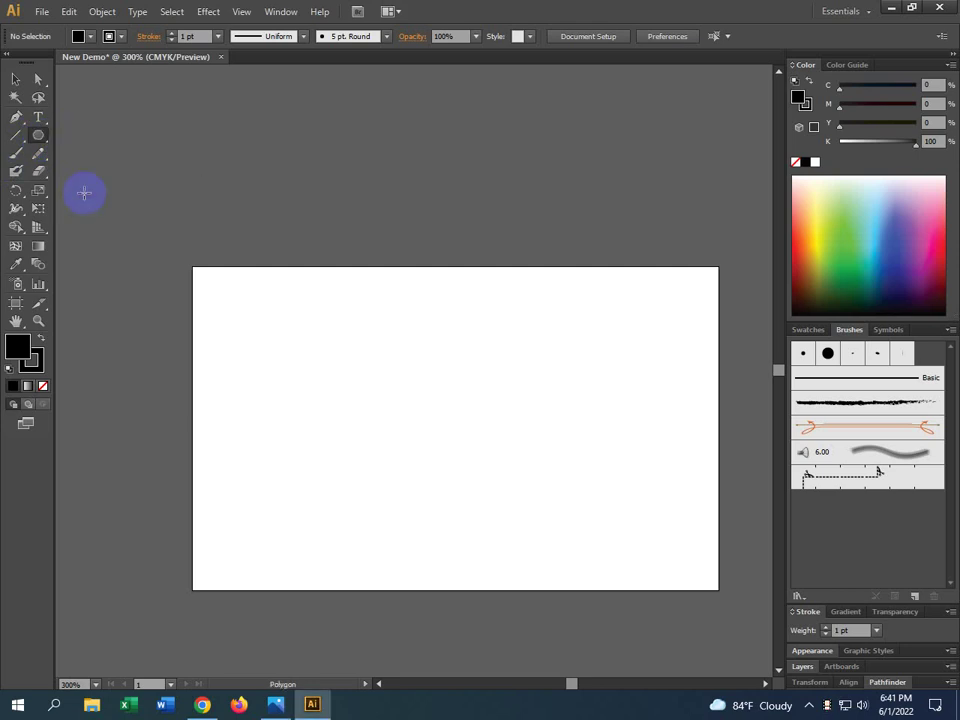
click(43, 142)
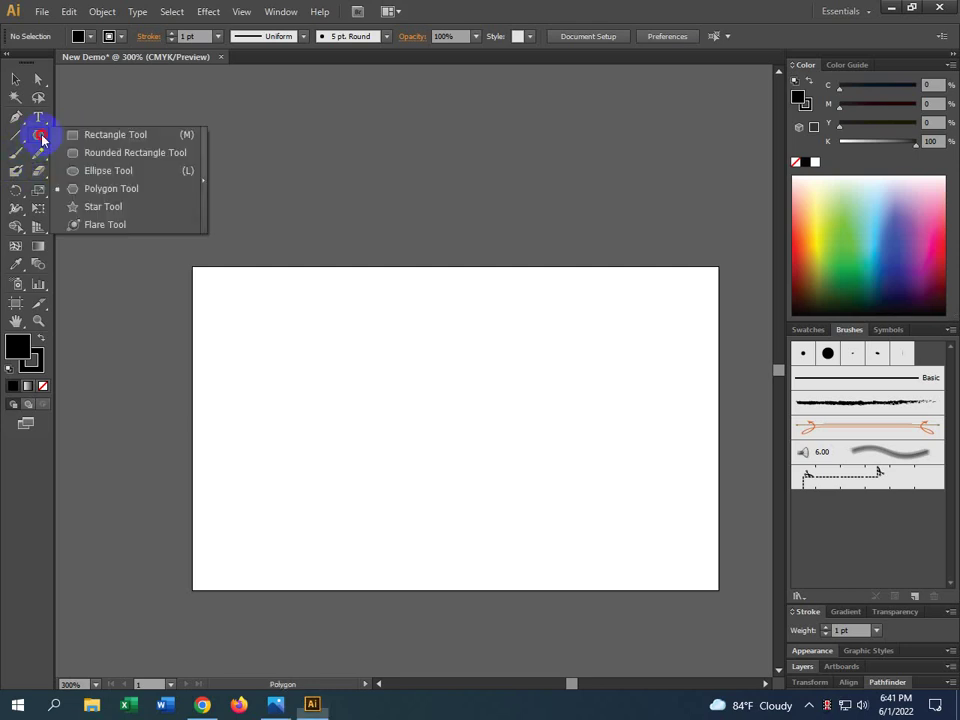
Draw a rectangle across the artboard's middle and a wide rectangle above the artboard.
click(143, 141)
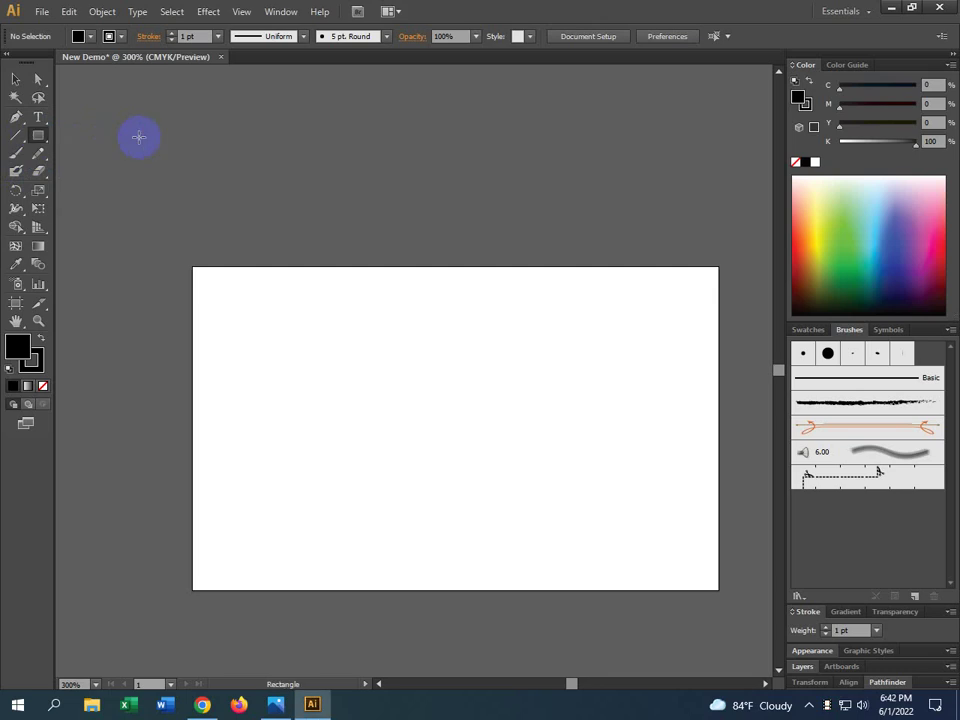
drag(260, 301, 590, 520)
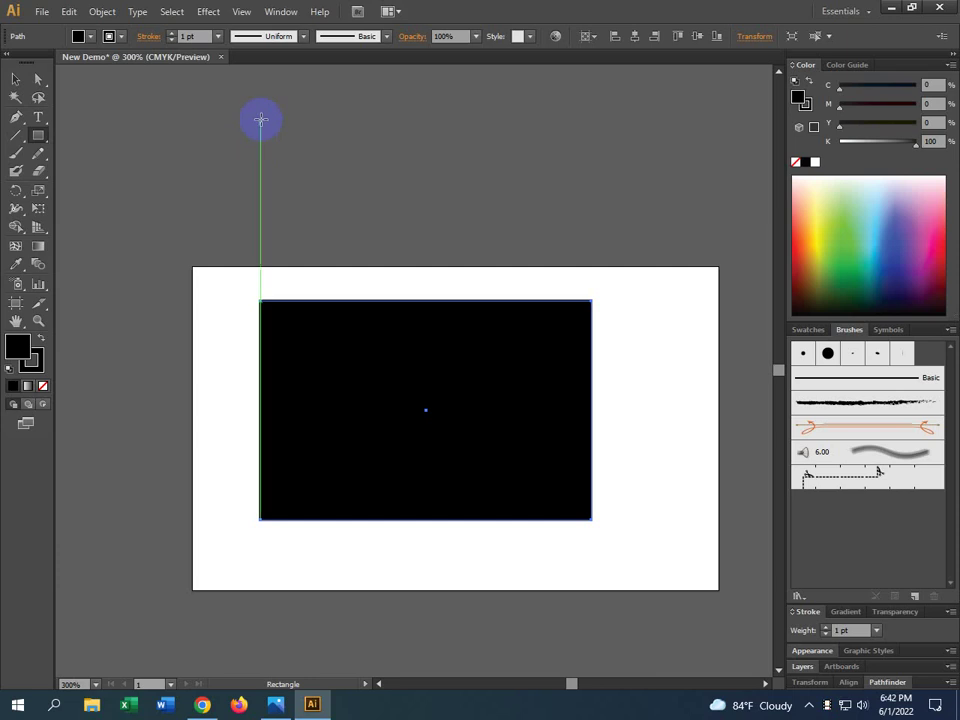
drag(257, 100, 573, 247)
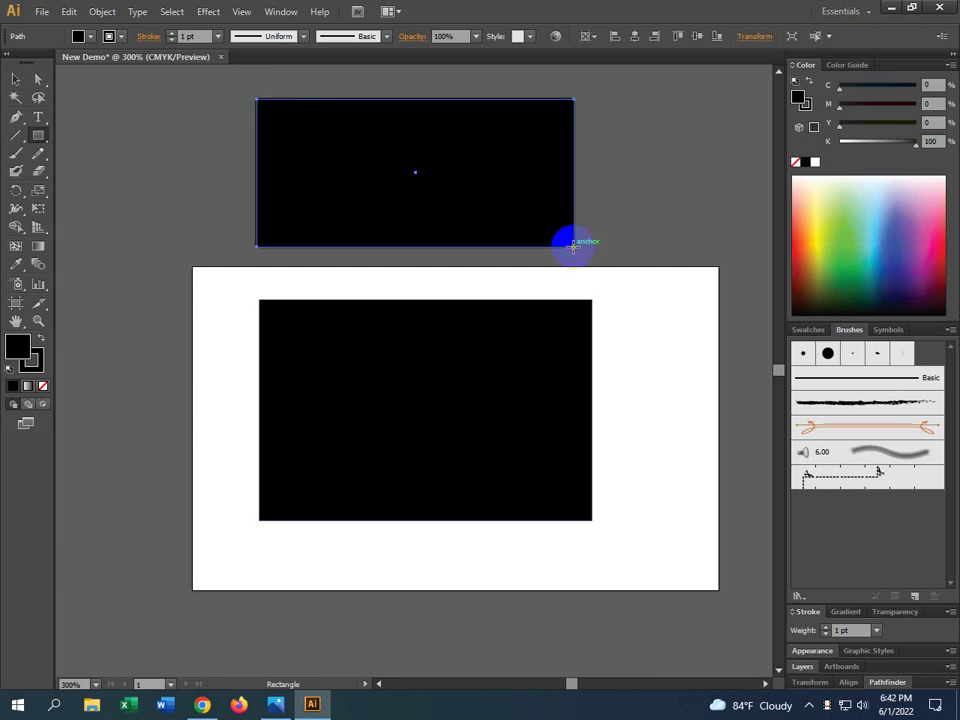
Draw two extra rectangles at the artboard's sides, then undo them.
drag(603, 135, 748, 495)
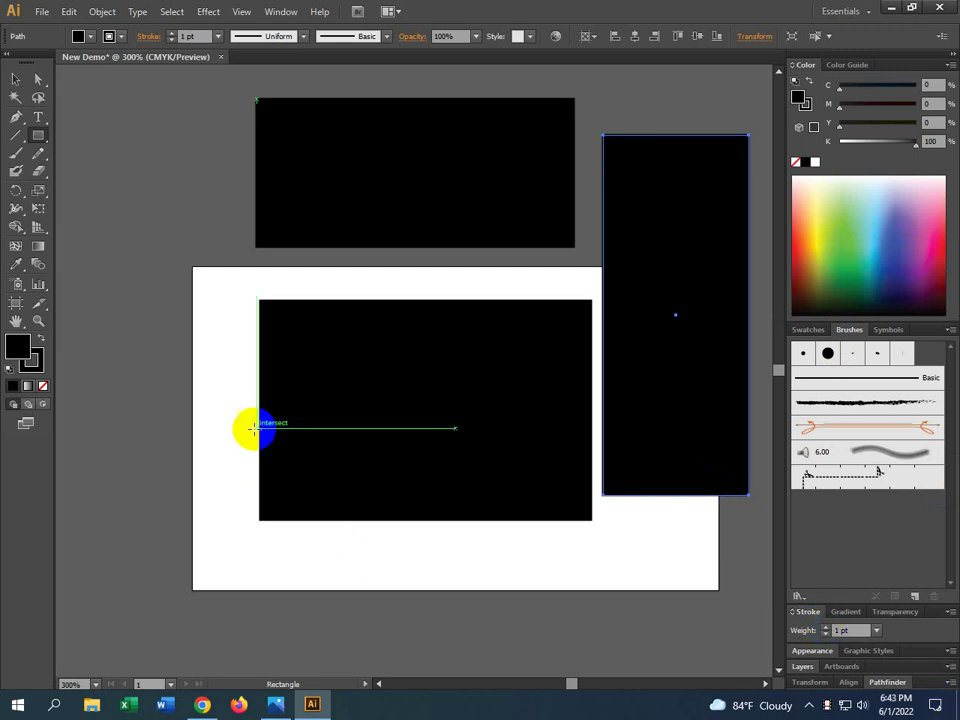
drag(108, 108, 335, 418)
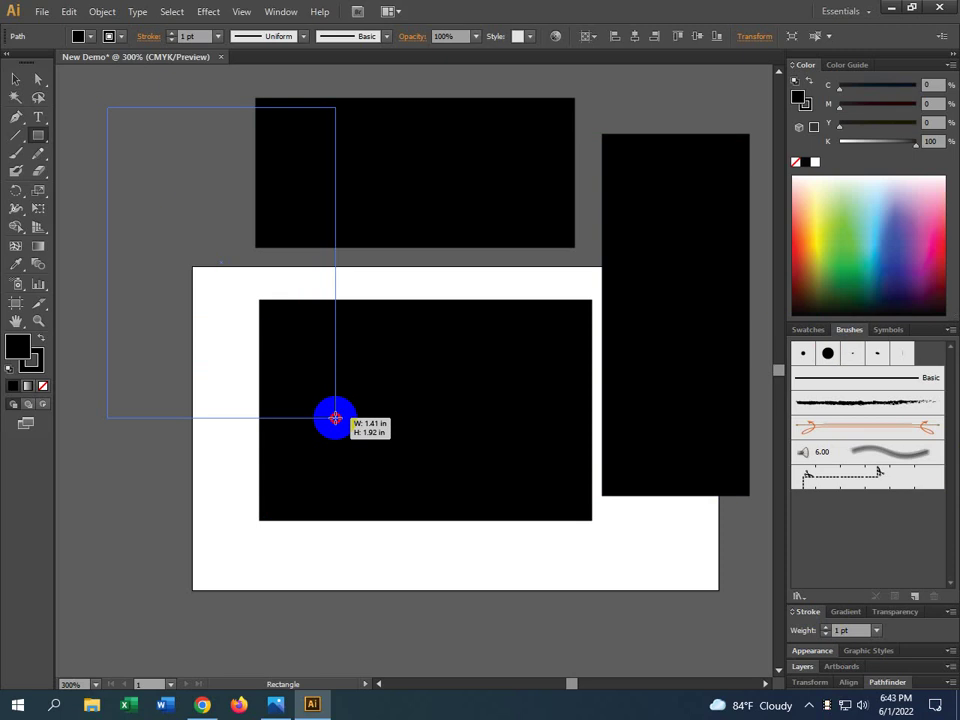
drag(335, 418, 335, 418)
drag(335, 418, 335, 418)
key(v)
key(ctrl+z)
key(ctrl+z)
key(ctrl+z)
key(ctrl+z)
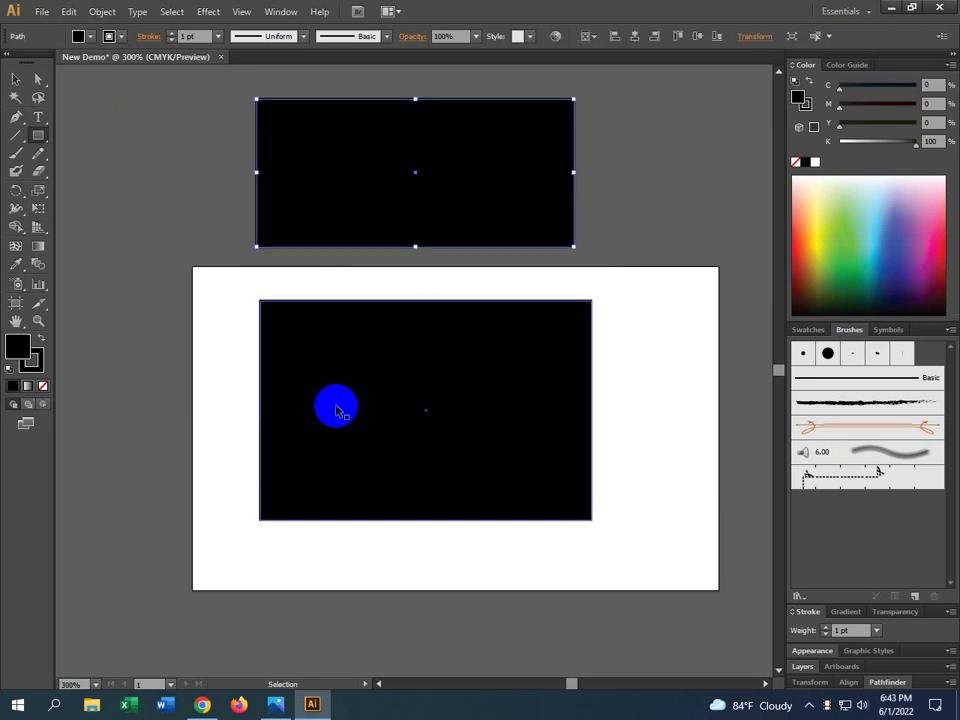
Clear the earlier rectangles and draw a black rectangle over the artboard's upper-left edge.
key(m)
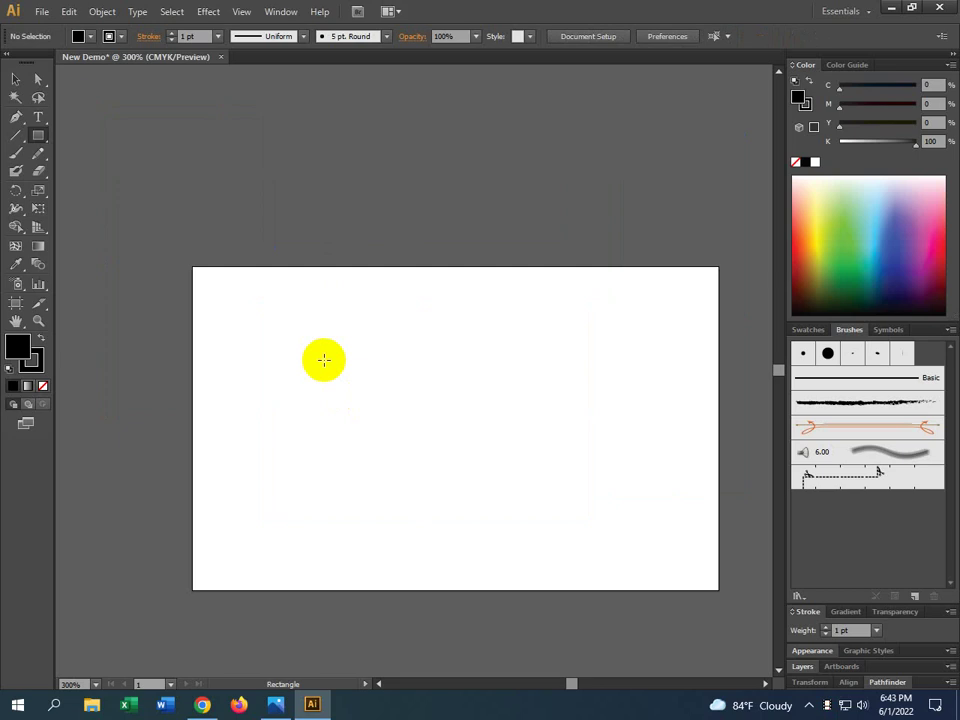
drag(325, 270, 280, 185)
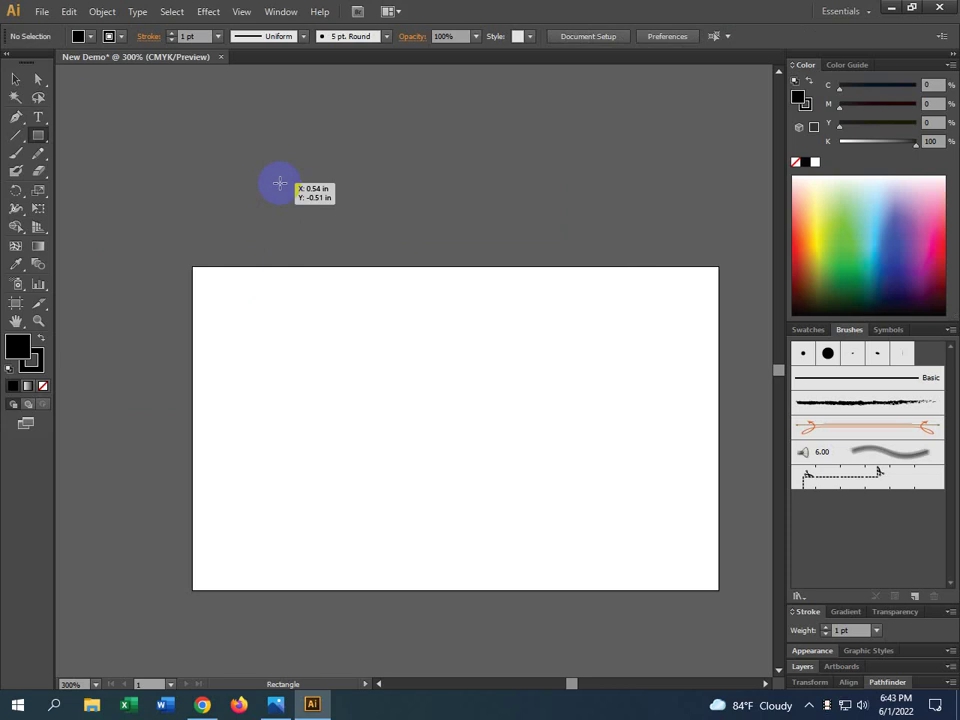
mouse_move(280, 183)
mouse_down()
mouse_move(385, 326)
mouse_move(501, 420)
mouse_move(497, 412)
mouse_up()
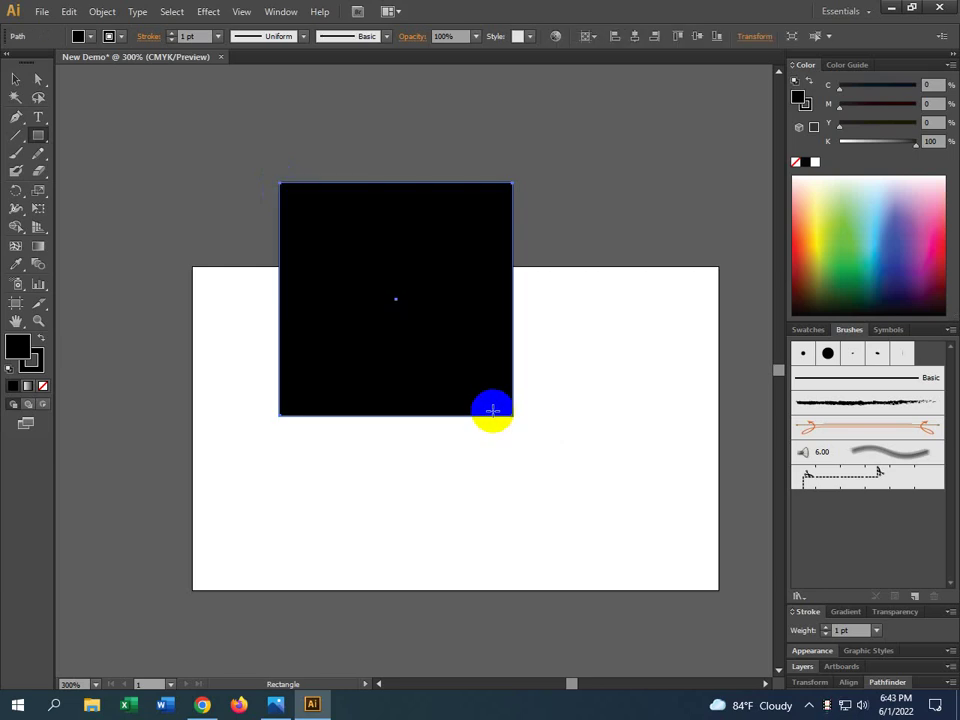
key(v)
key(ctrl+z)
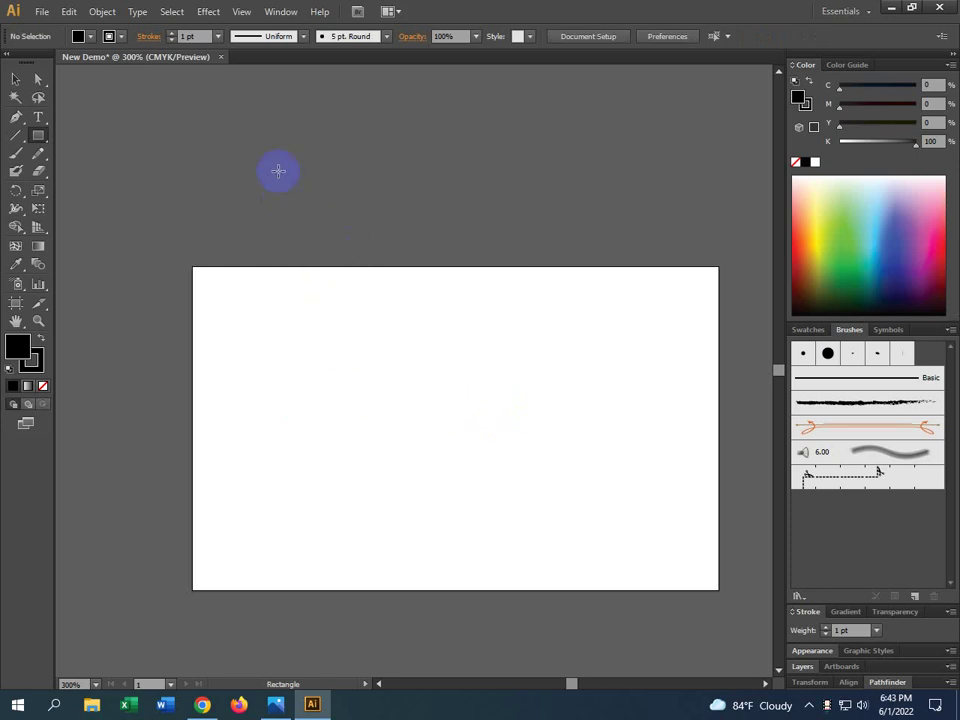
drag(278, 167, 539, 397)
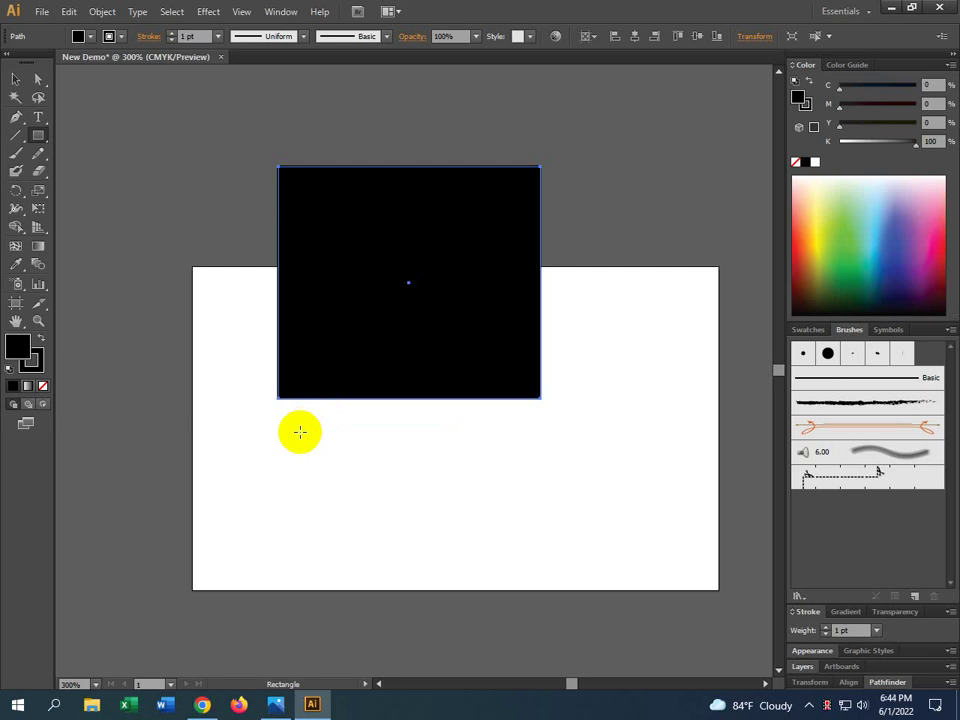
click(411, 400)
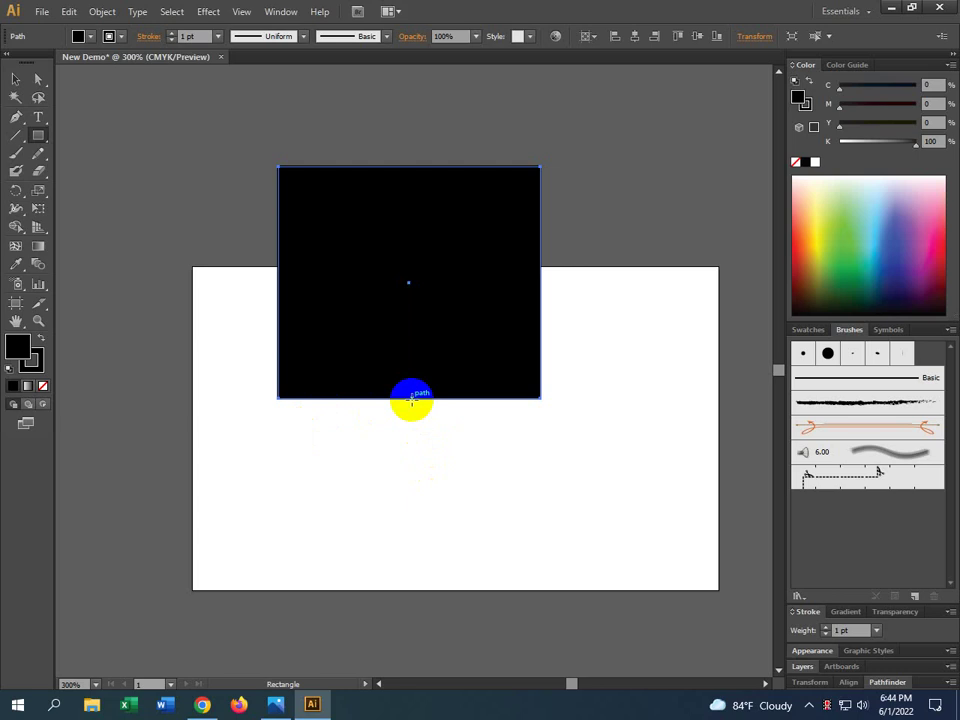
Switch to the Selection tool and deselect the black rectangle on an empty area.
click(15, 79)
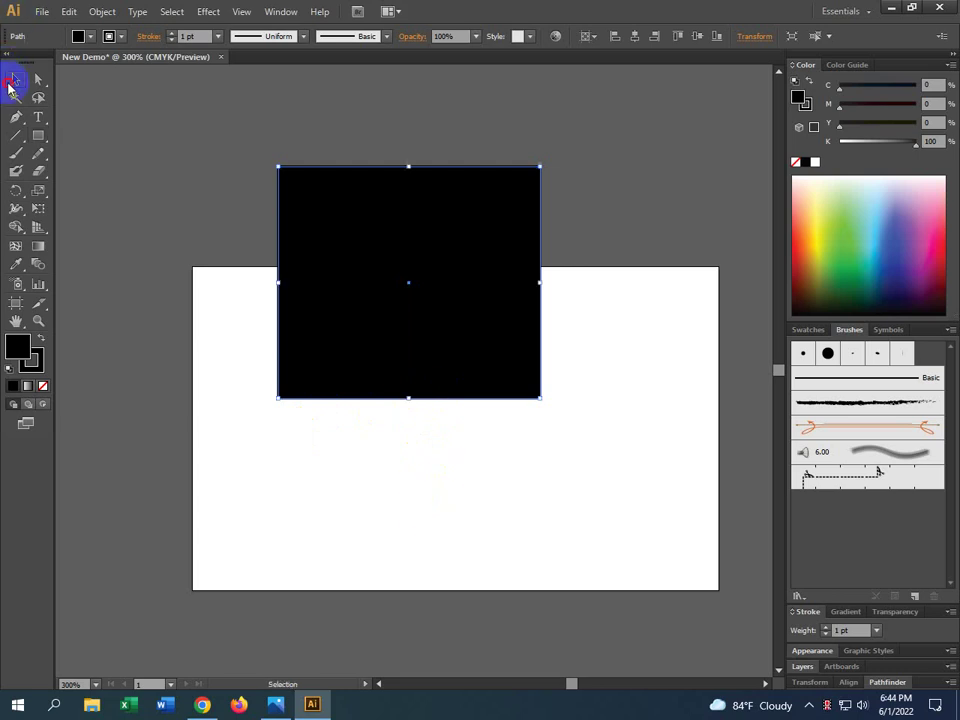
click(578, 399)
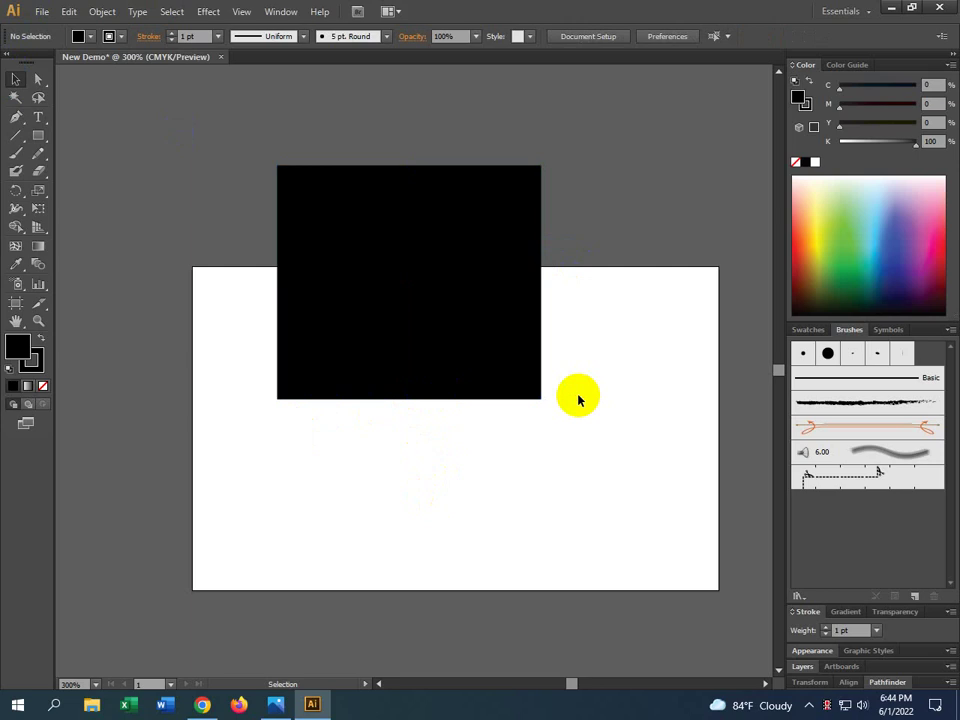
click(756, 201)
click(617, 209)
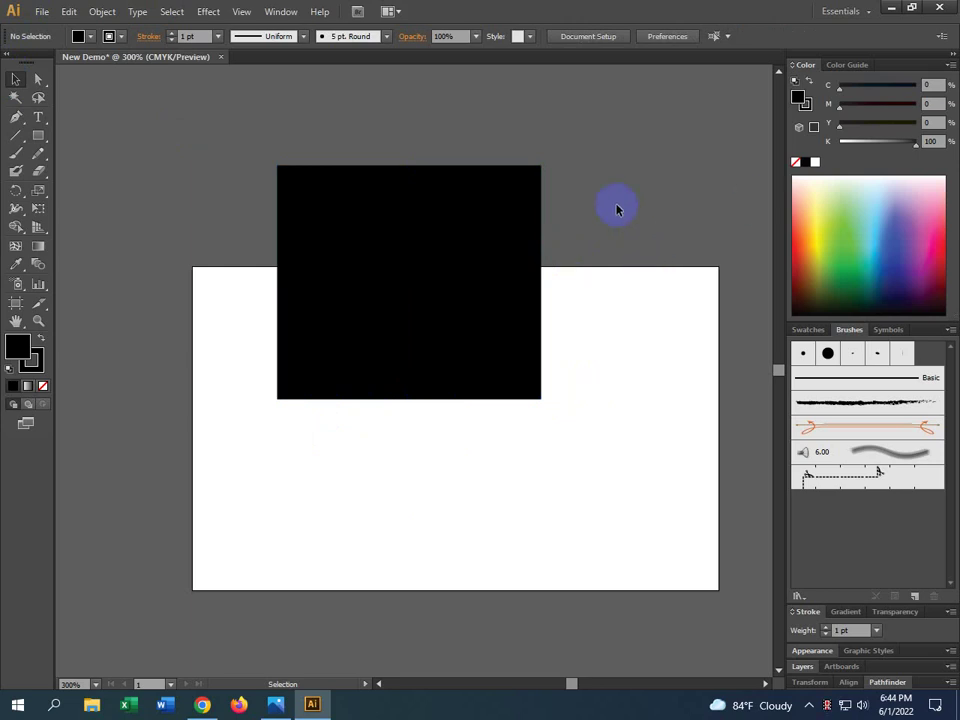
Nudge the black rectangle up about 0.19 in and slightly to the right.
drag(652, 292, 587, 317)
click(260, 334)
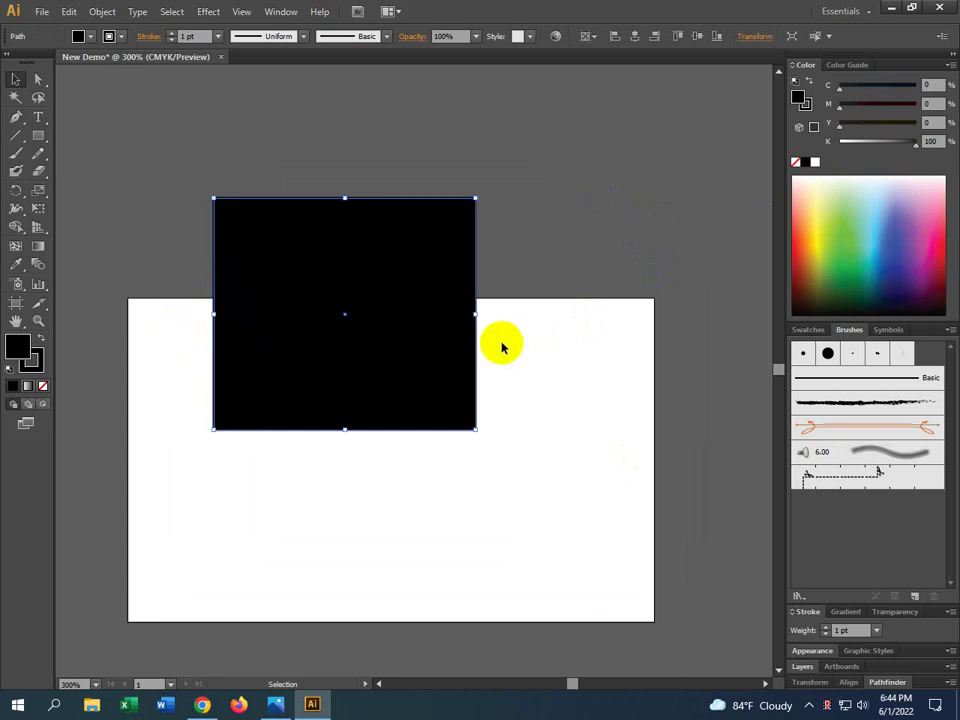
drag(494, 347, 497, 454)
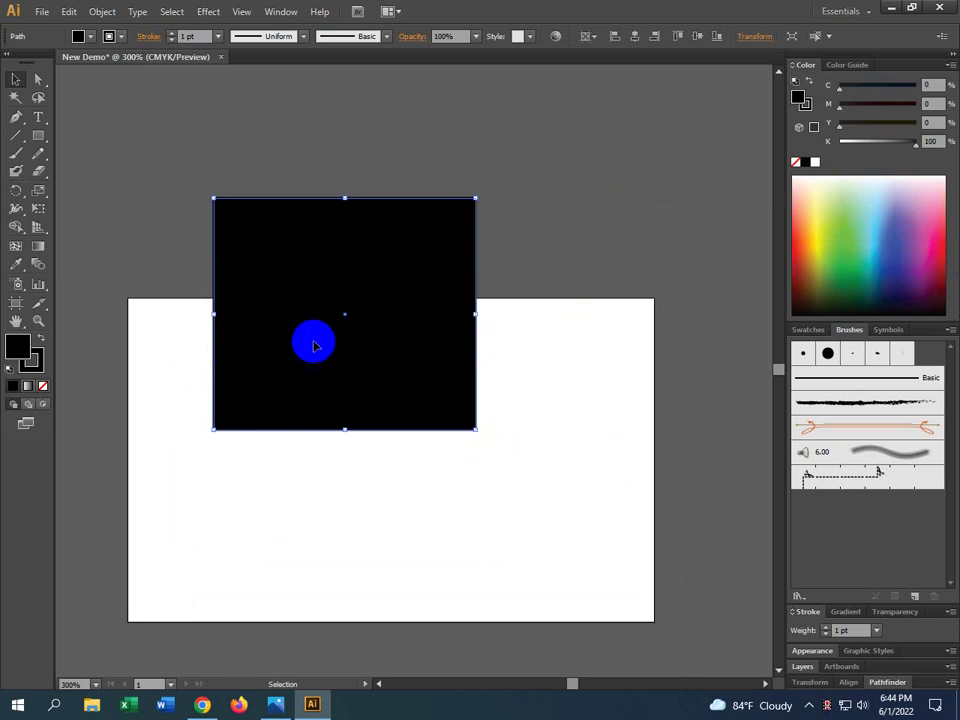
drag(322, 261, 334, 234)
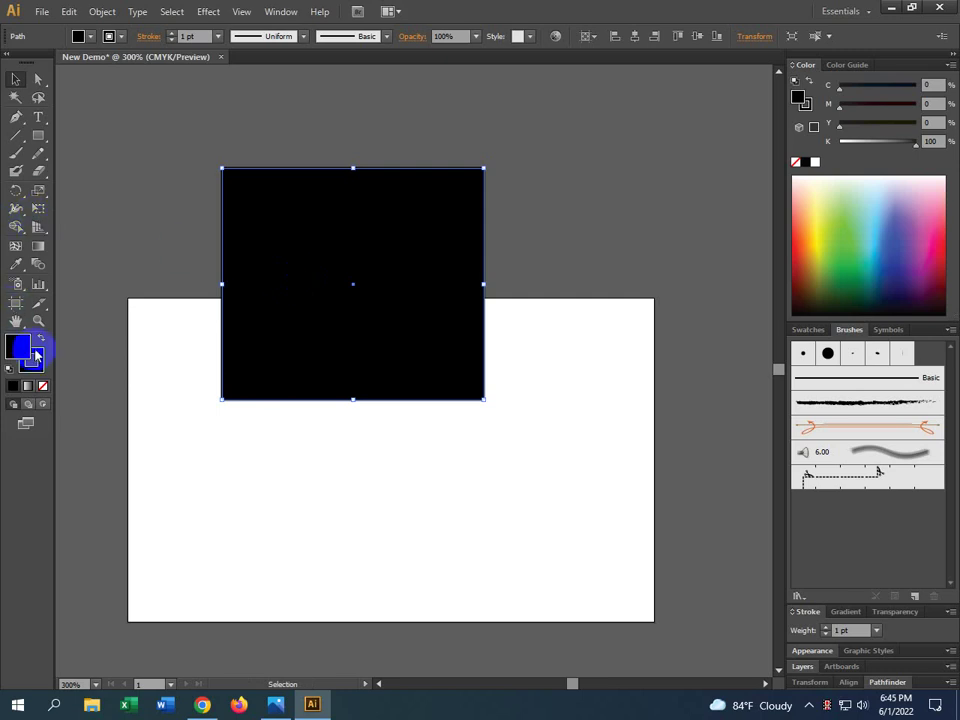
Pick the Rectangle tool and swap the Fill and Stroke swatches, ending with Fill in front.
click(38, 139)
mouse_move(40, 147)
mouse_down()
mouse_move(128, 133)
mouse_move(128, 223)
mouse_move(21, 146)
mouse_move(33, 141)
mouse_up()
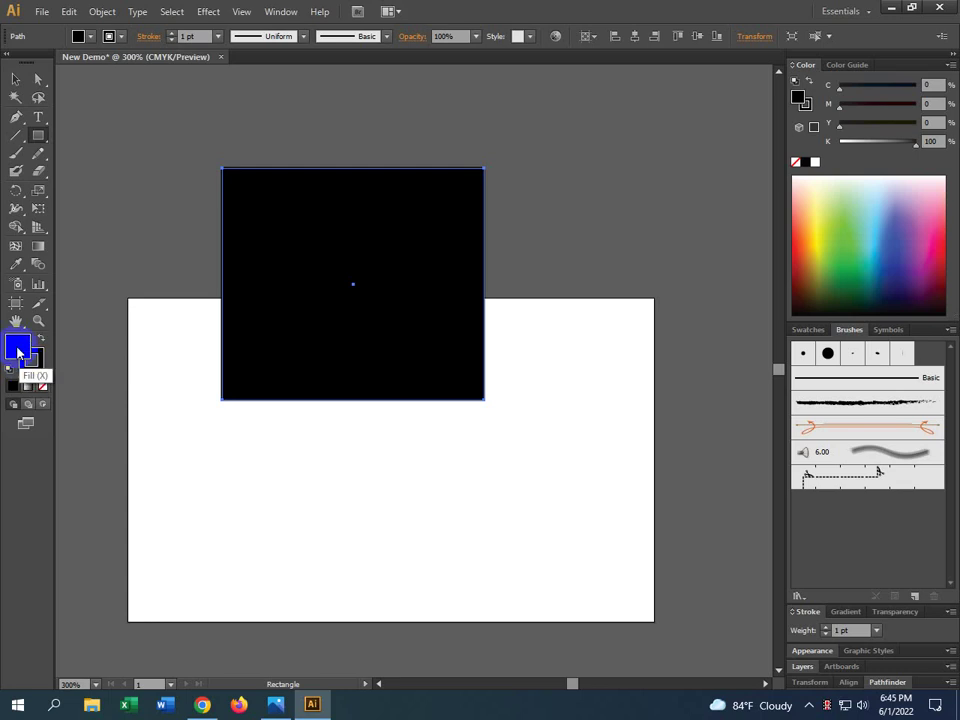
drag(17, 352, 27, 370)
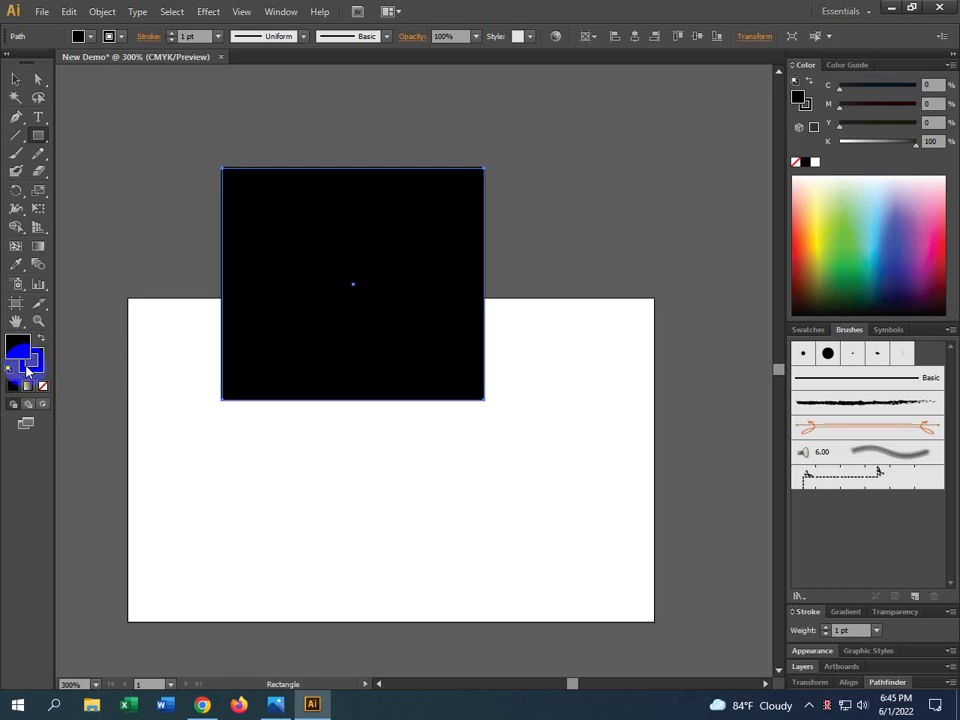
drag(27, 370, 26, 354)
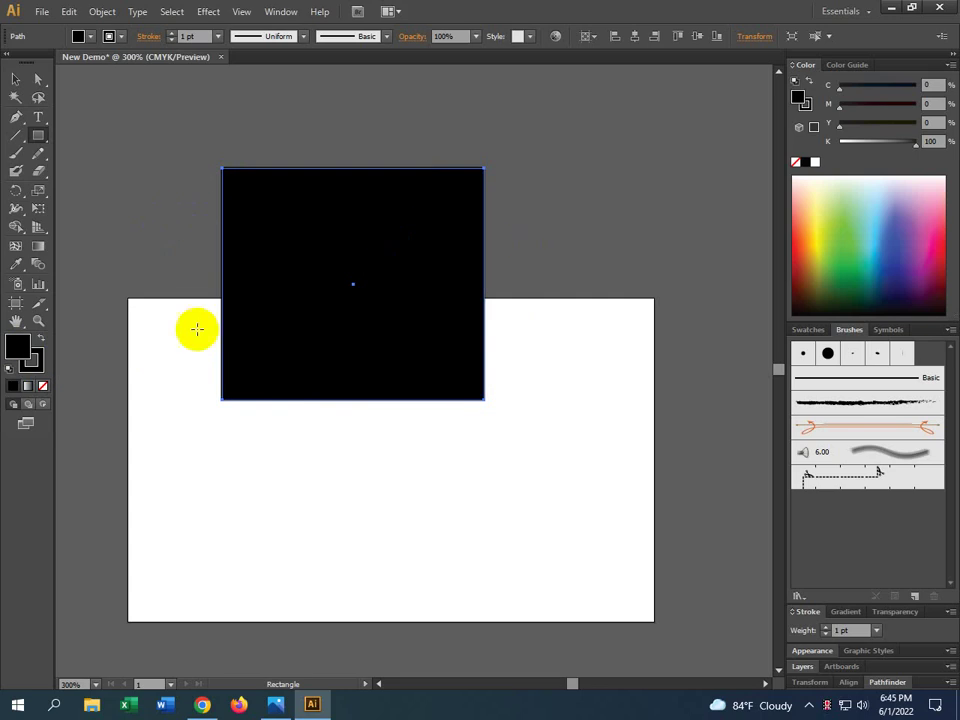
click(31, 362)
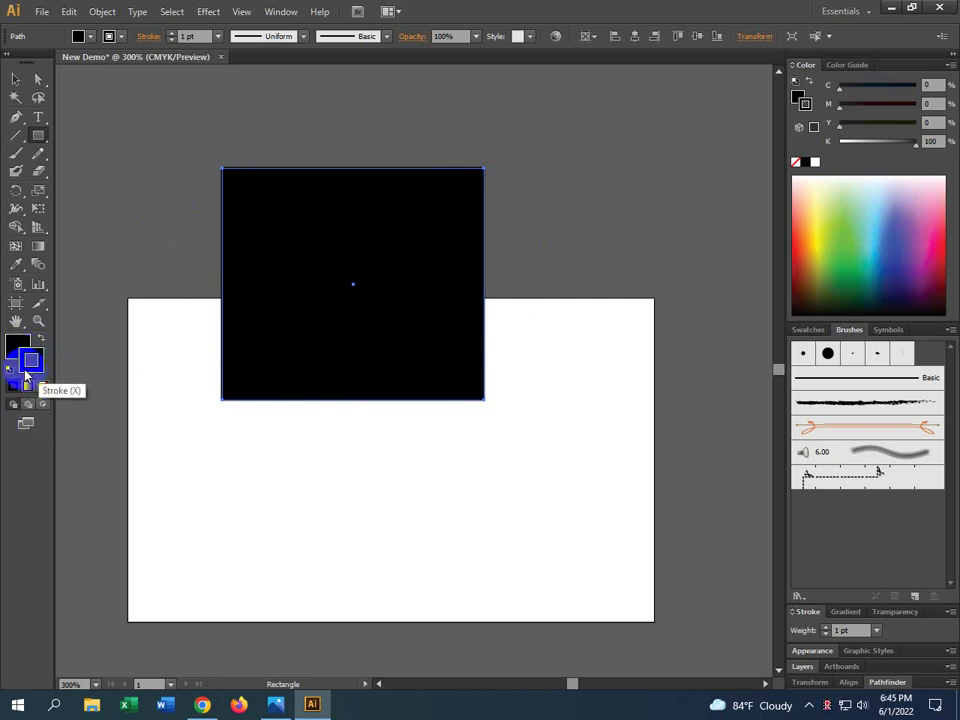
click(19, 351)
click(37, 358)
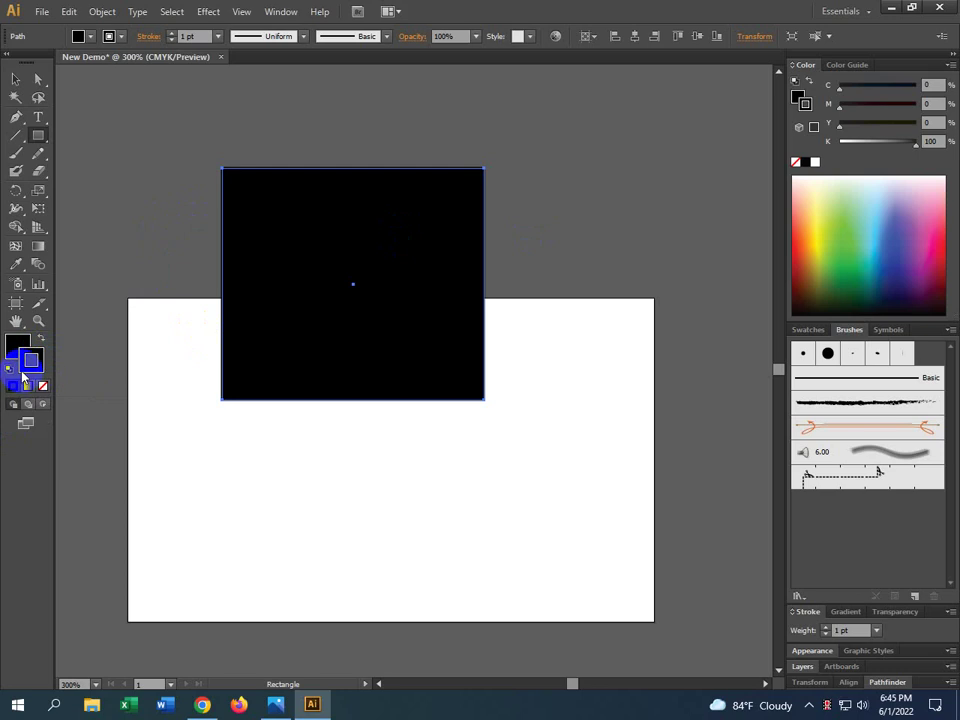
click(18, 350)
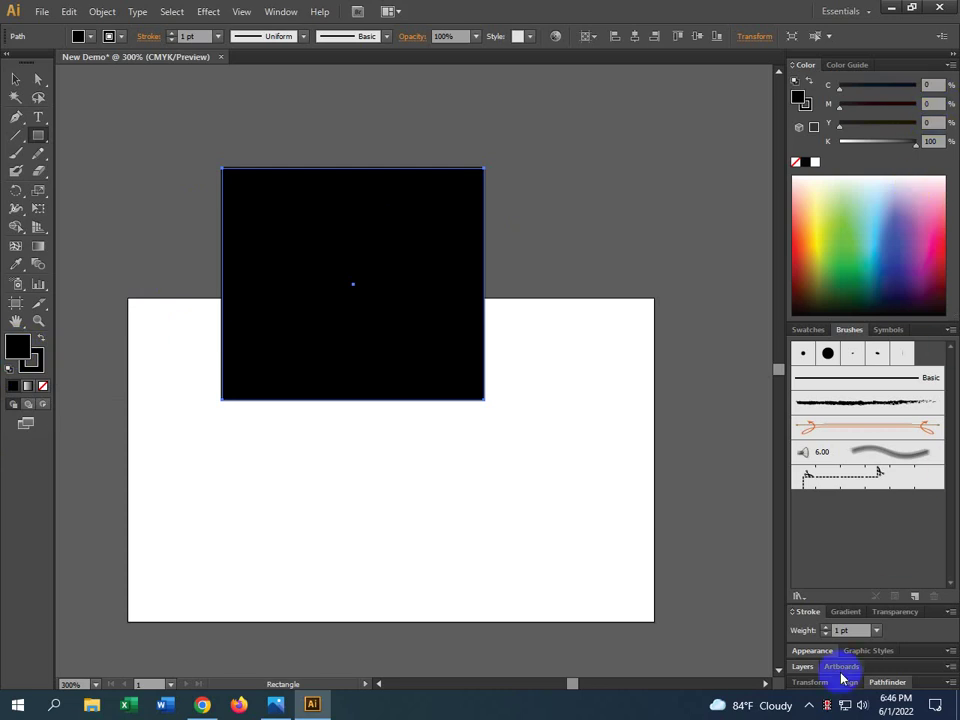
click(12, 347)
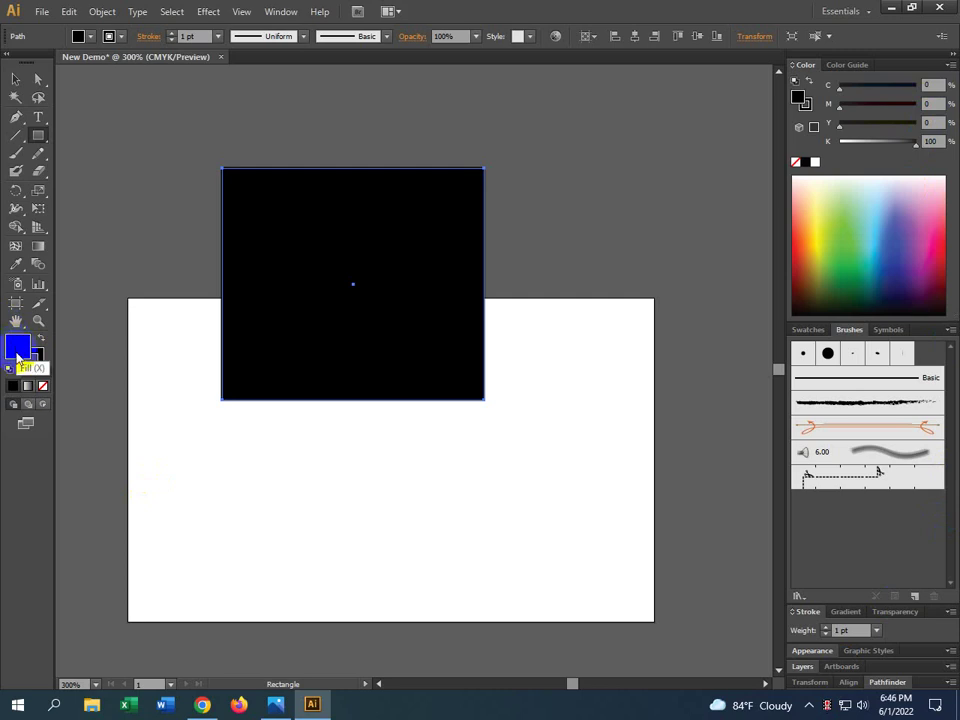
Fill the black rectangle with vivid blue 0808F4 using the Color Picker.
double_click(17, 350)
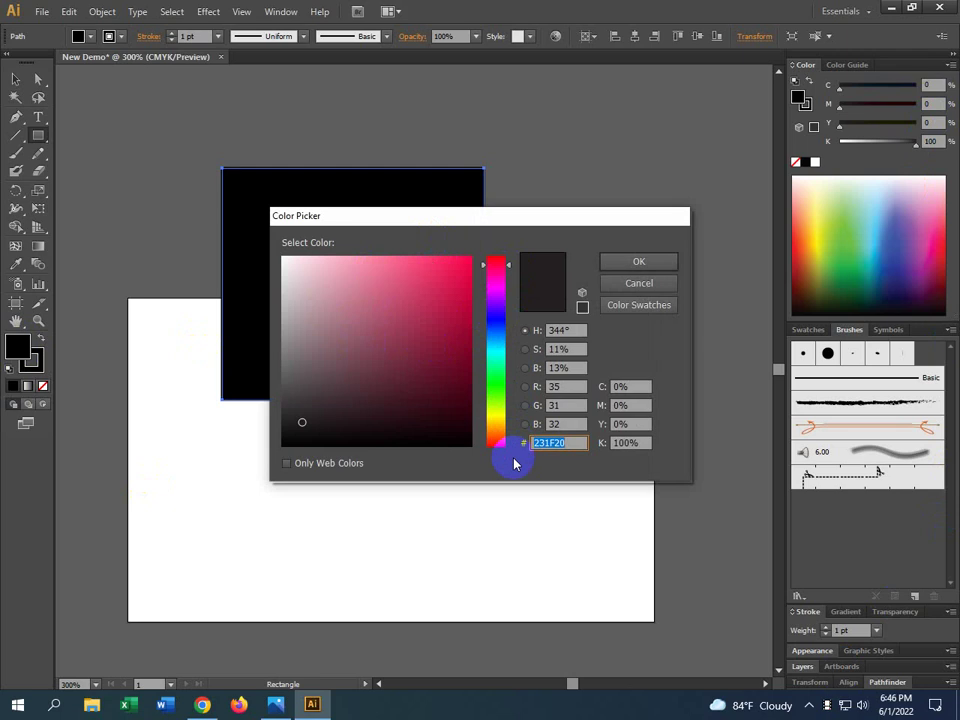
drag(509, 271, 509, 322)
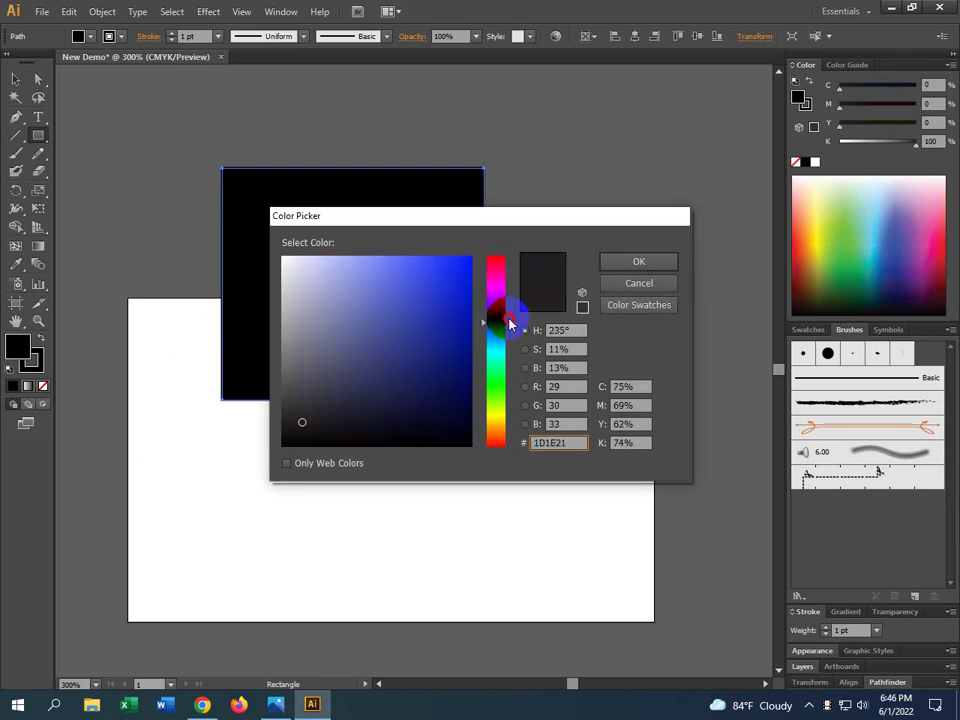
mouse_move(503, 330)
mouse_down()
mouse_move(514, 303)
mouse_move(510, 320)
mouse_up()
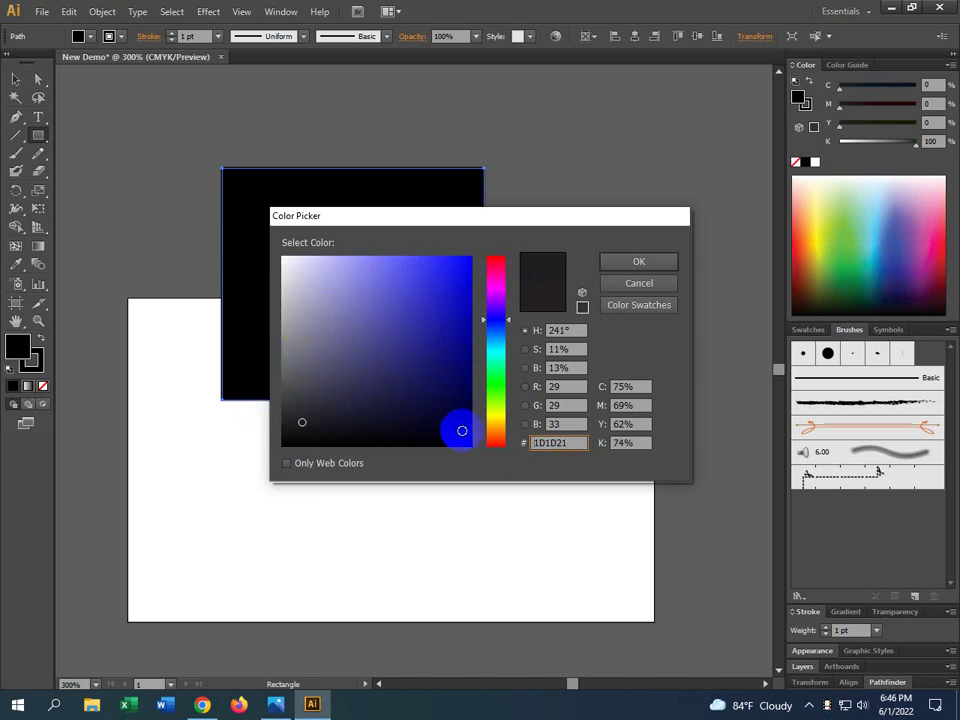
click(456, 401)
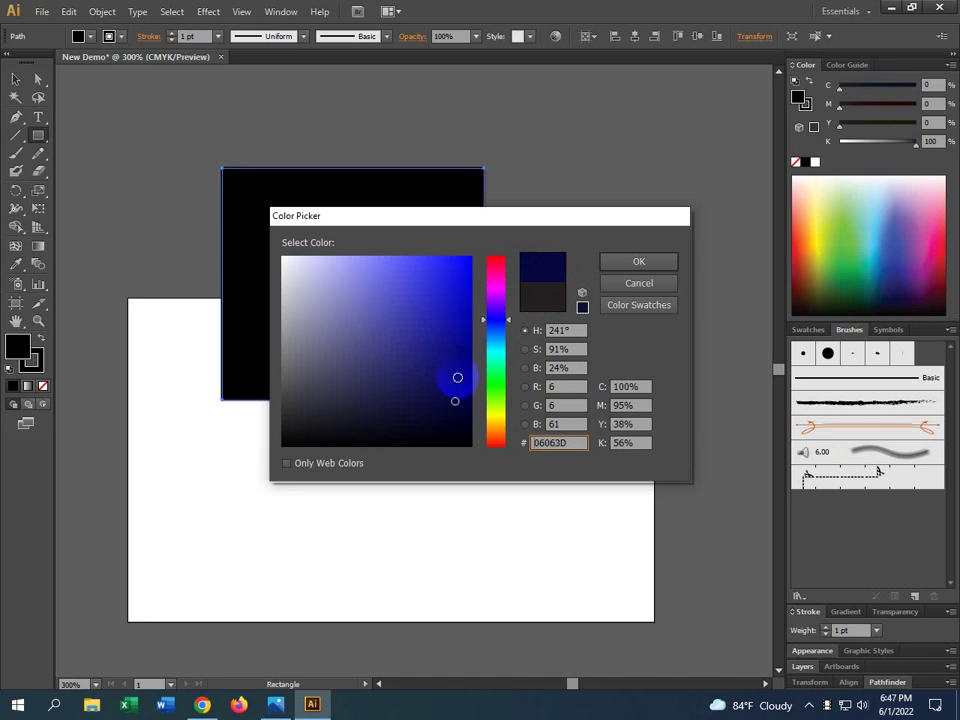
drag(457, 377, 458, 330)
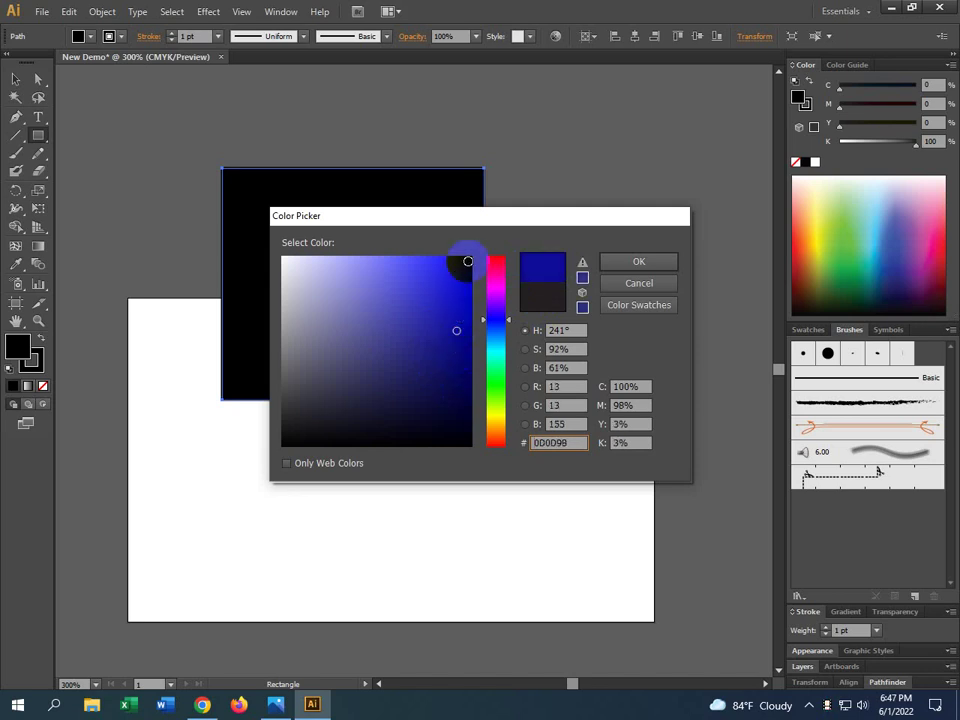
click(467, 261)
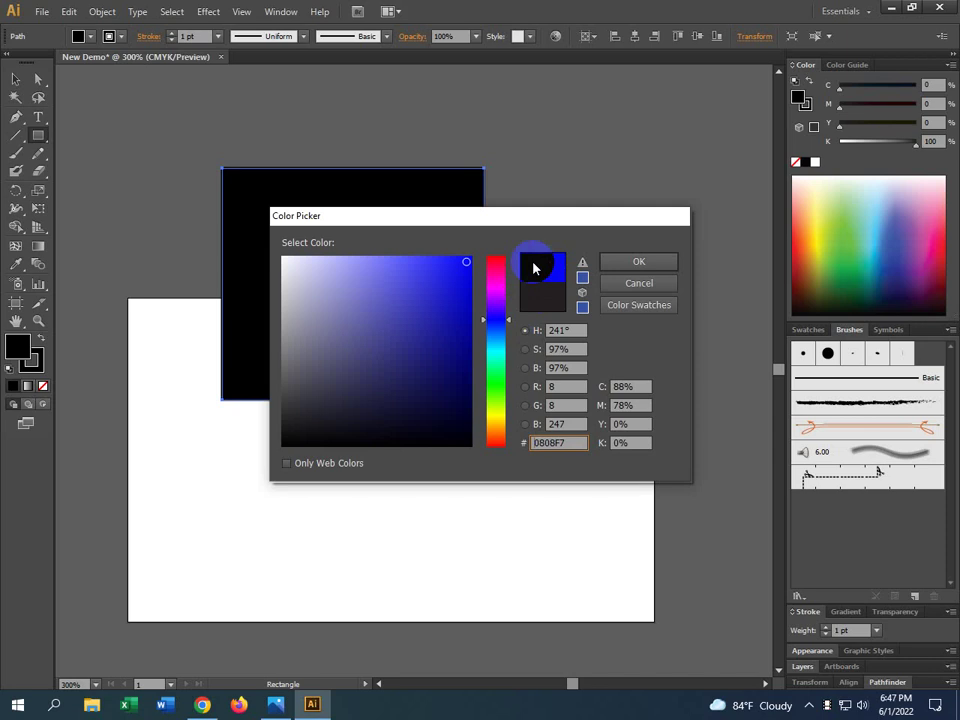
click(464, 264)
click(660, 266)
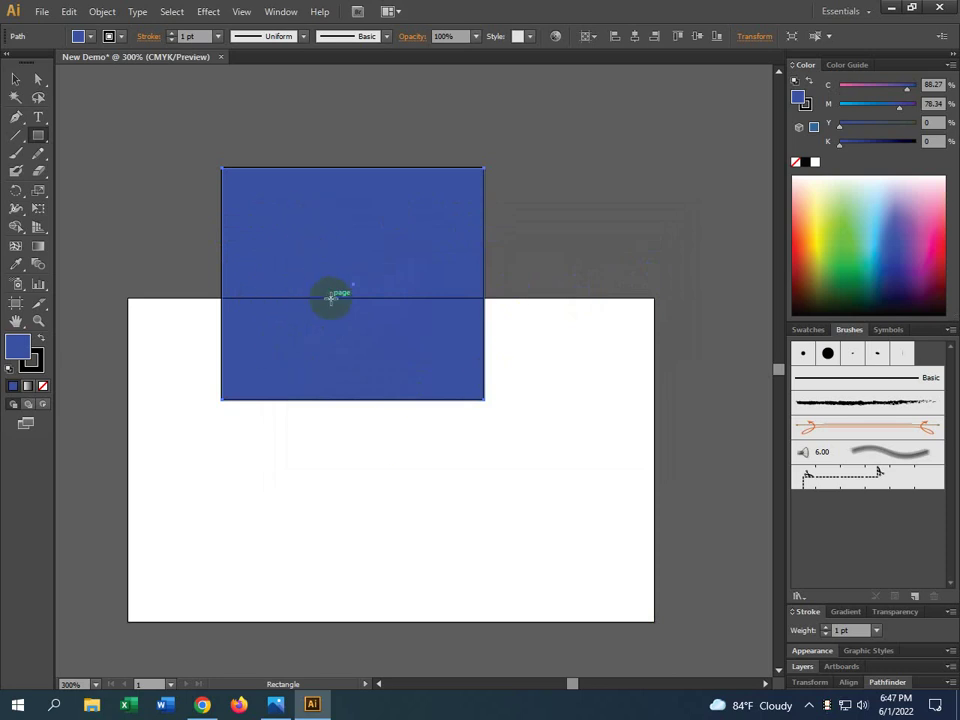
double_click(22, 348)
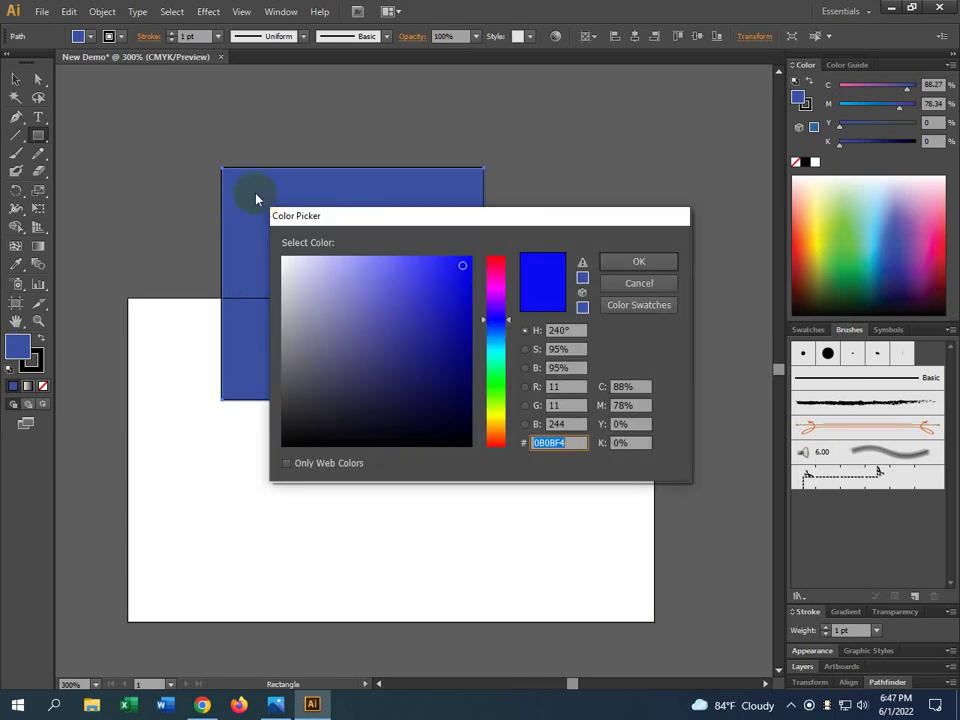
click(666, 286)
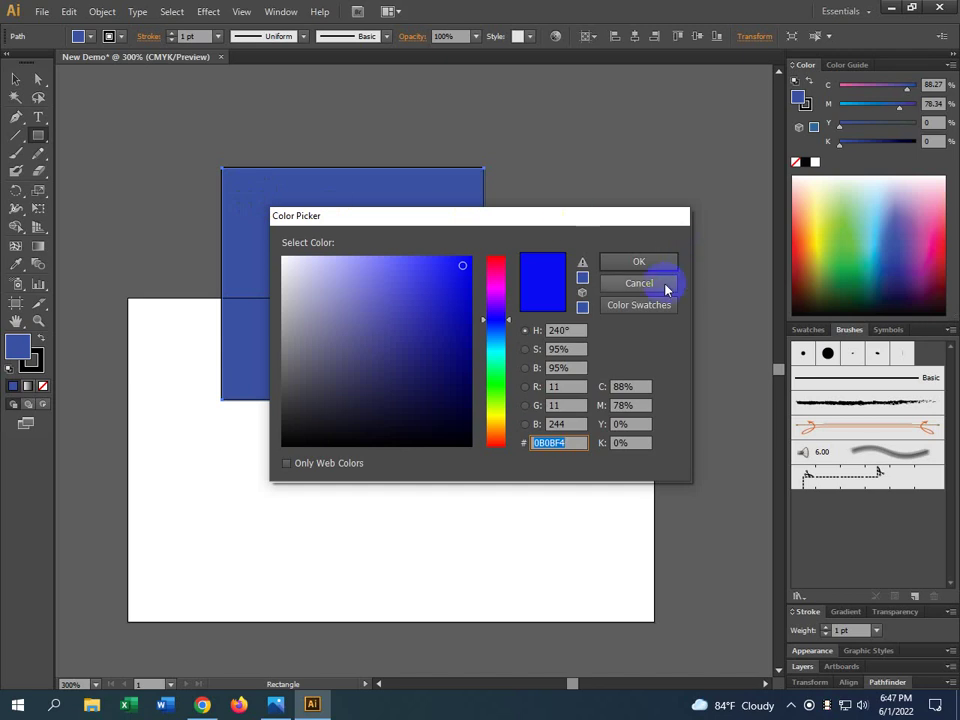
click(665, 285)
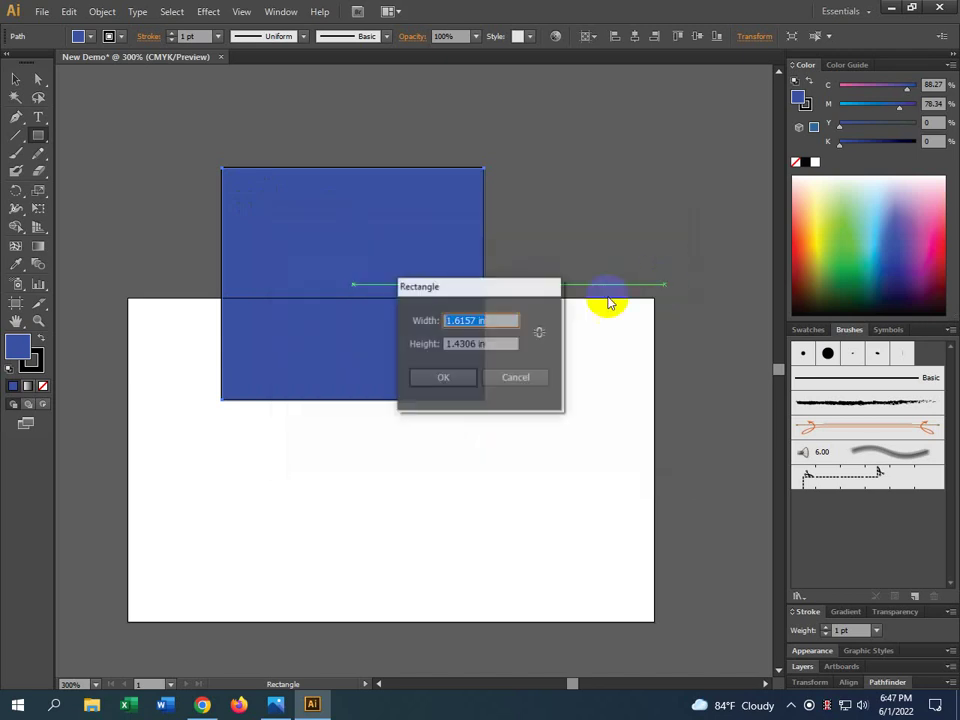
click(530, 377)
double_click(19, 344)
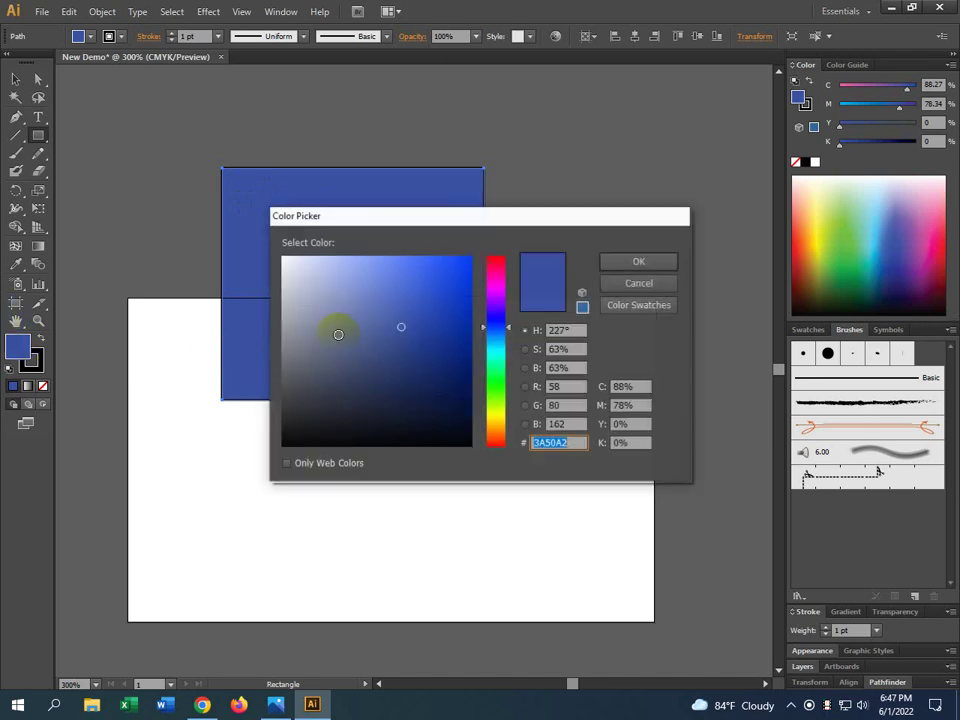
click(639, 284)
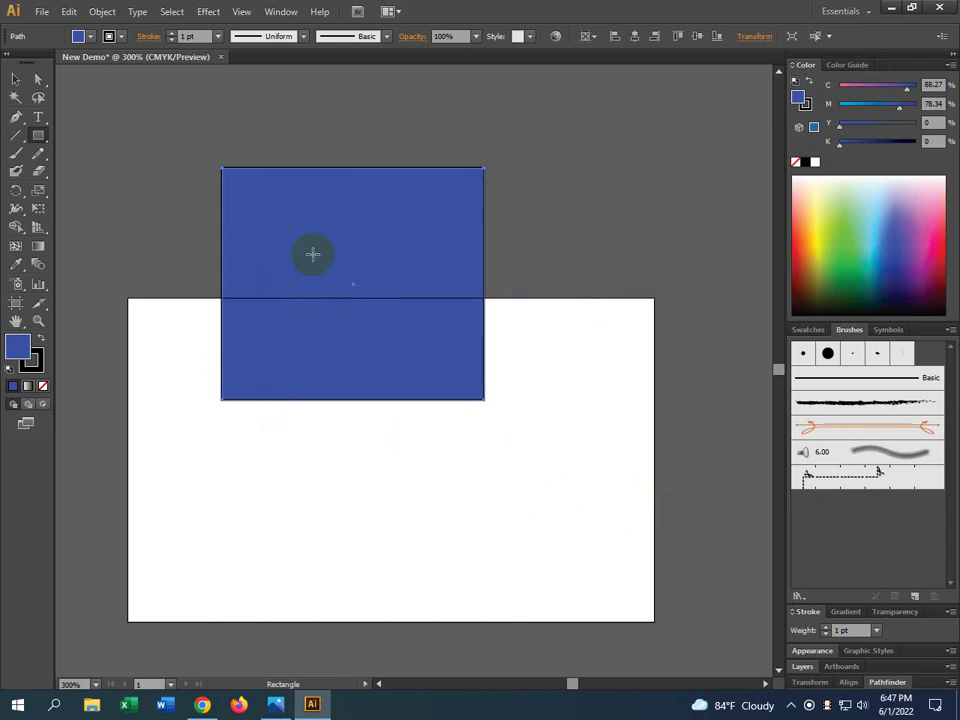
Draw a tall rectangle right of the first and set its fill in RGB to full blue, no red or green.
drag(544, 151, 700, 399)
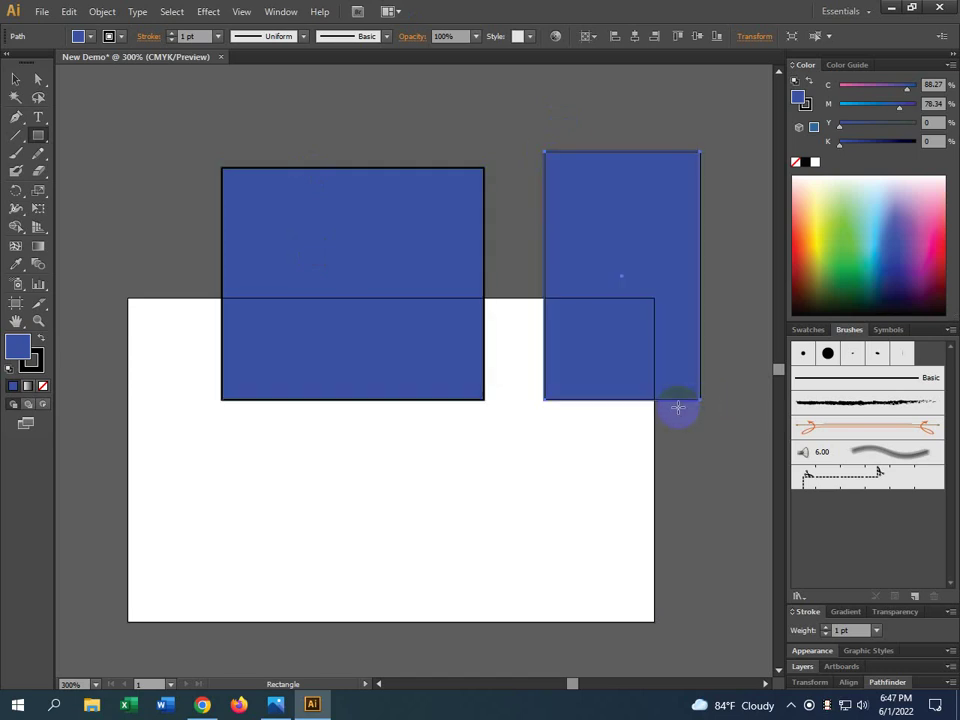
click(15, 80)
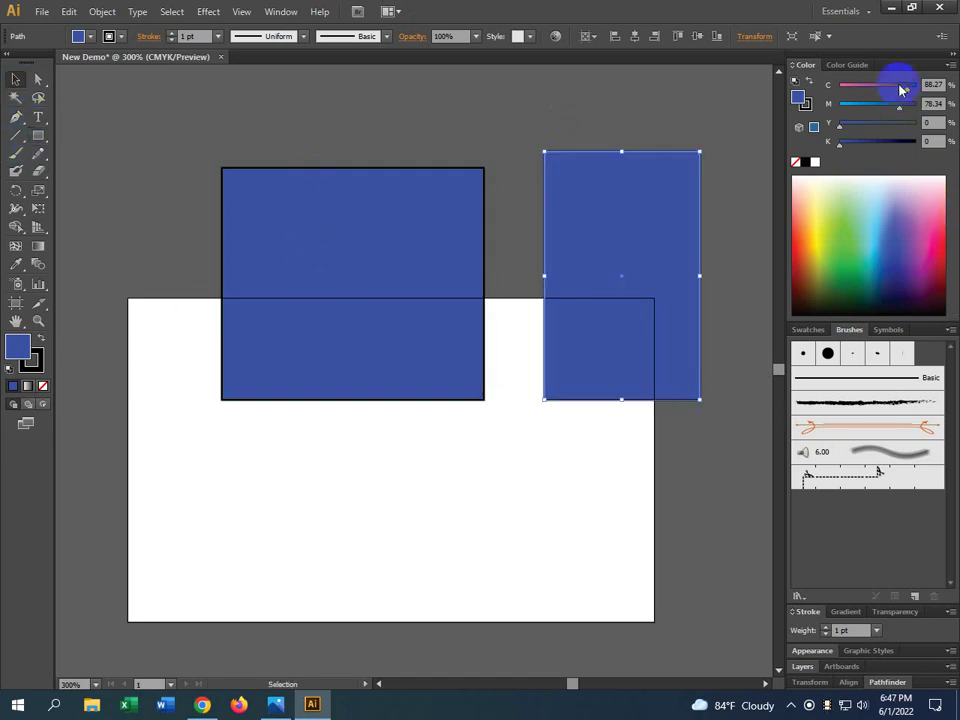
click(951, 66)
click(864, 108)
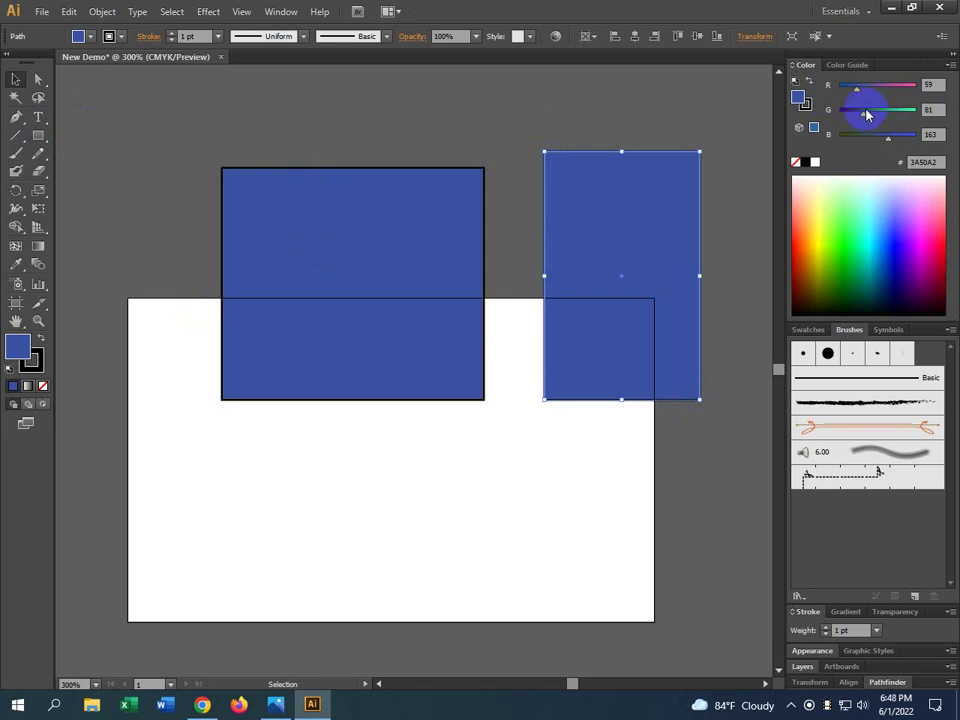
drag(857, 88, 840, 88)
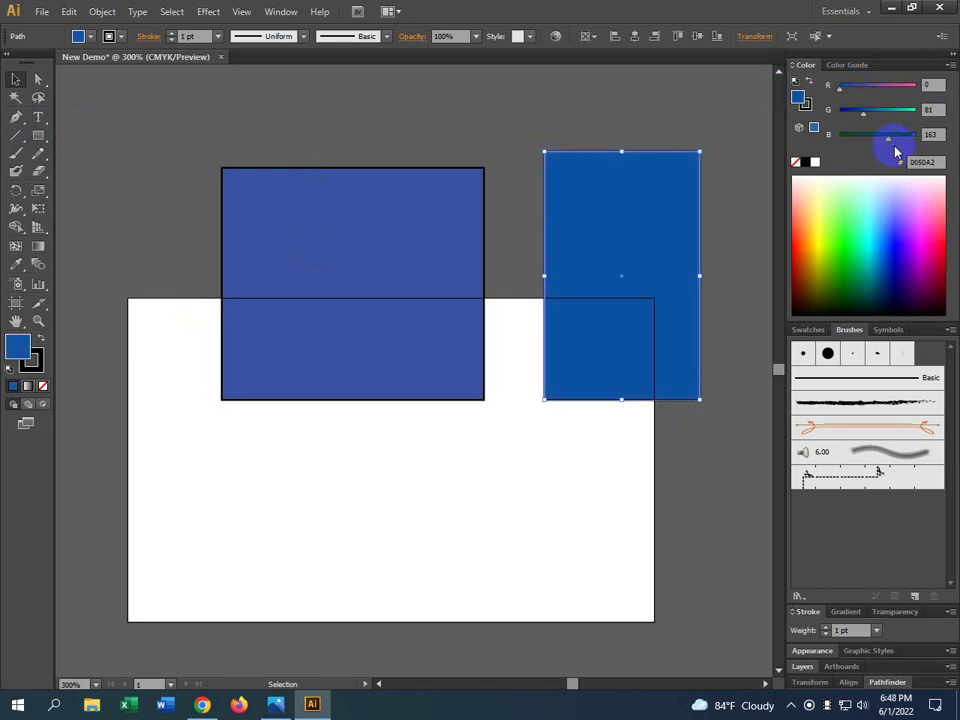
drag(888, 139, 916, 136)
drag(863, 113, 772, 142)
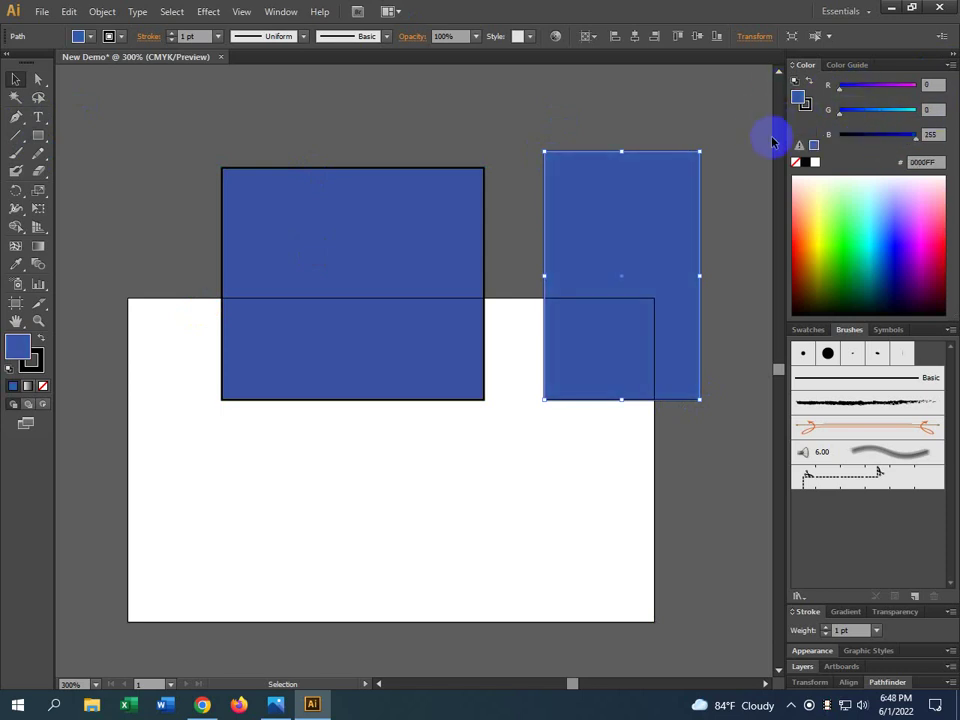
Pick a darker blue from the spectrum, raise blue to full, nudge red up, then select the left rectangle.
click(618, 428)
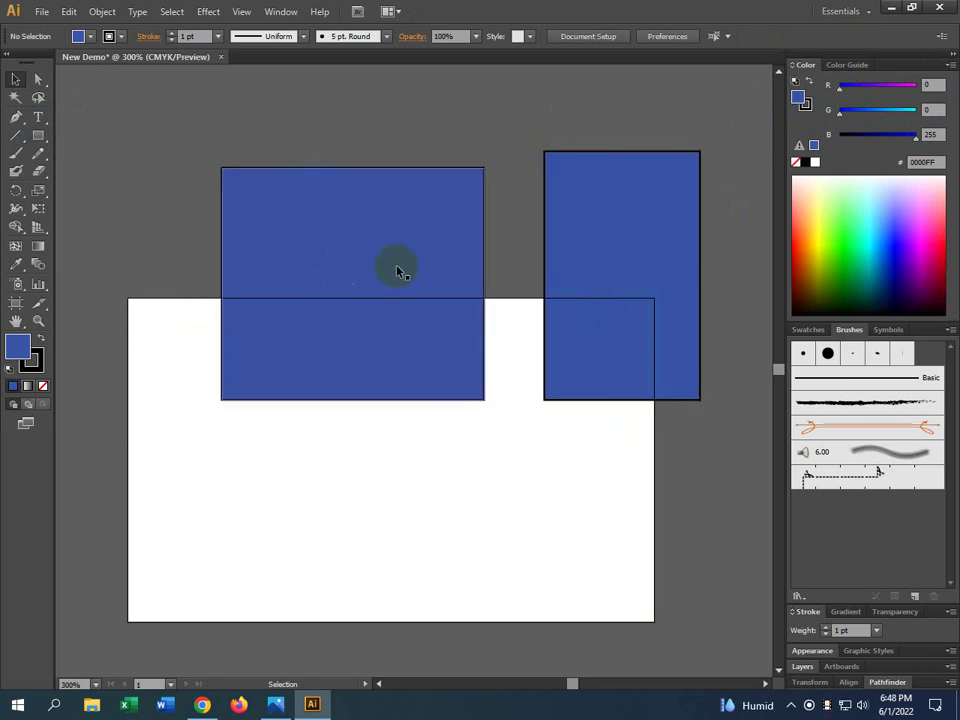
click(900, 246)
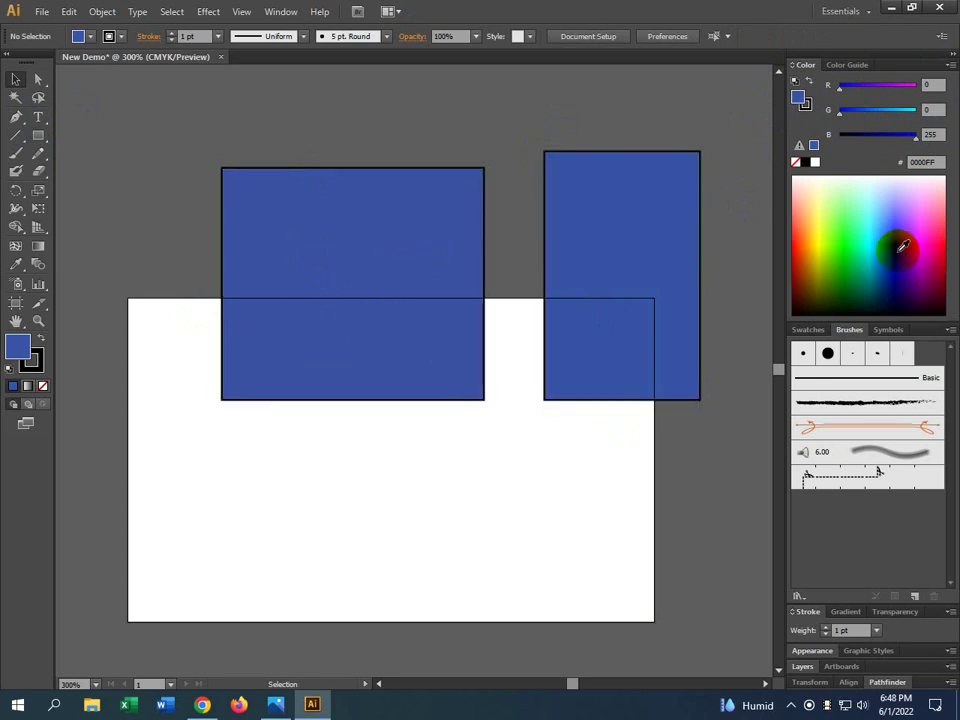
click(900, 259)
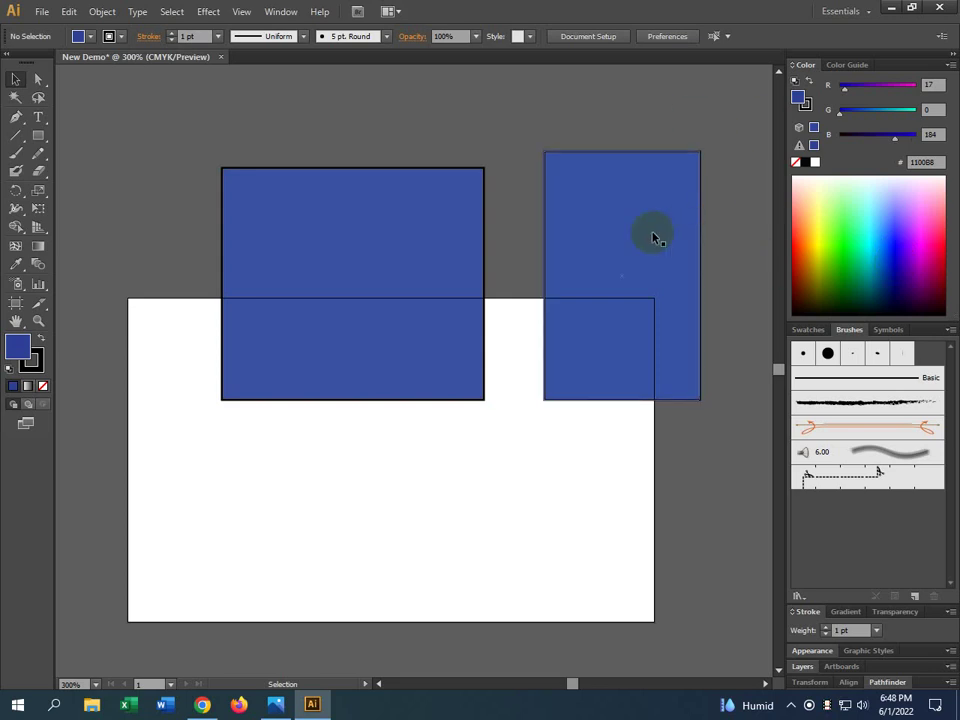
drag(895, 141, 922, 143)
drag(844, 88, 850, 111)
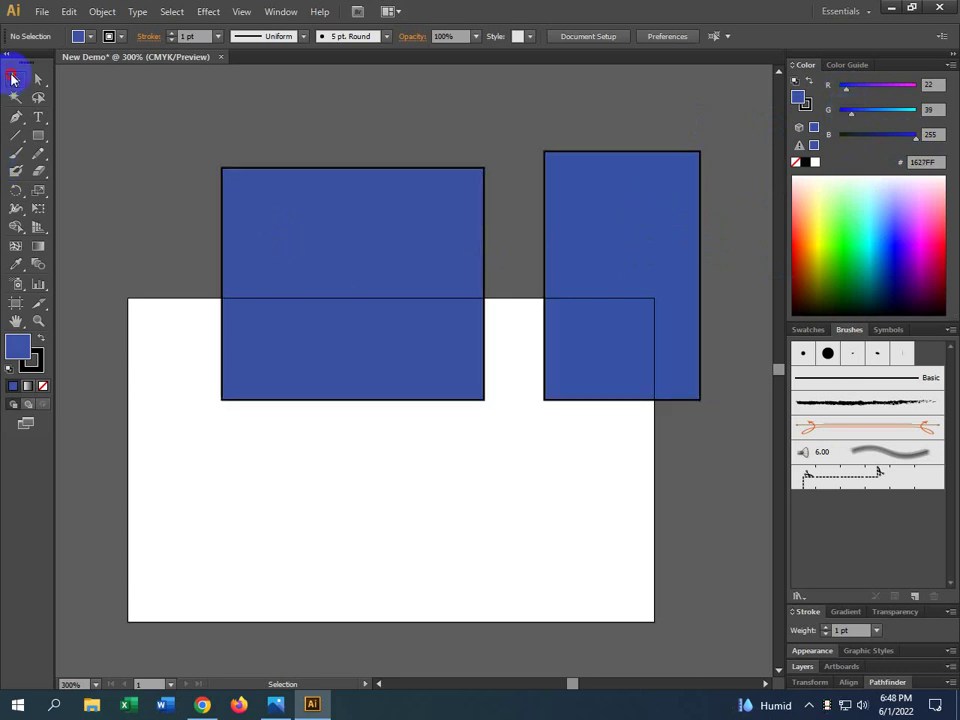
click(437, 306)
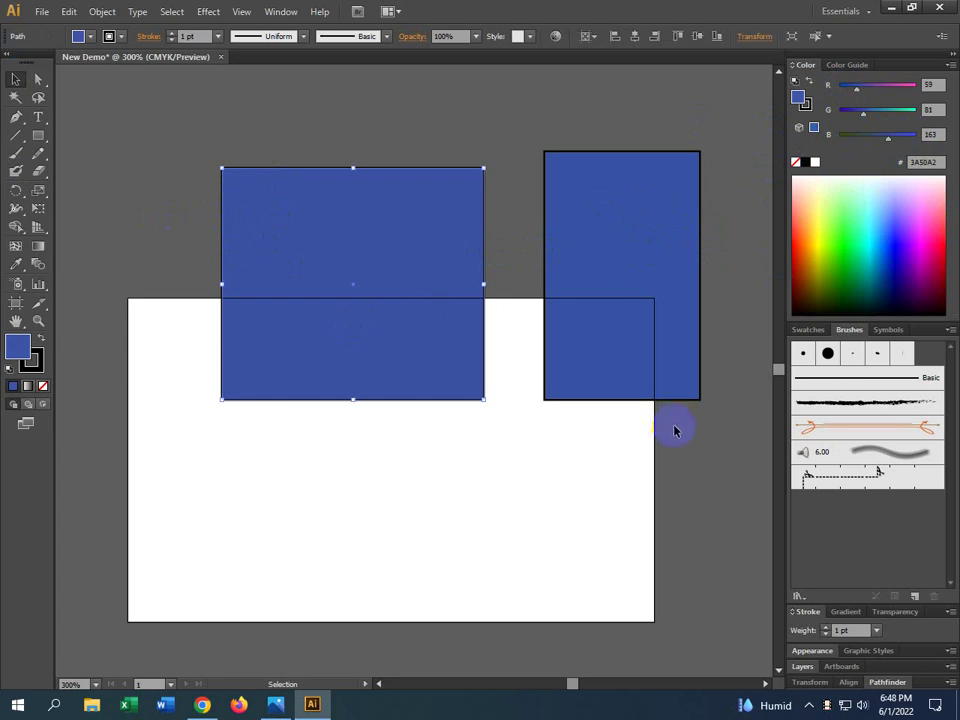
Select the right rectangle and delete it.
click(716, 418)
click(675, 371)
key(Delete)
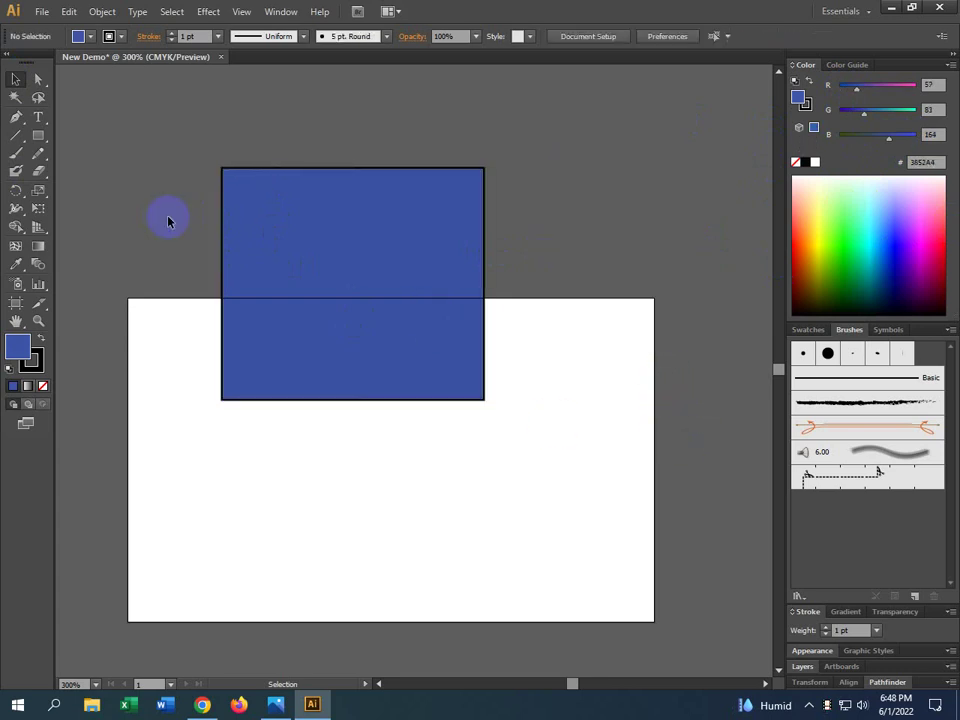
Switch the Color panel to CMYK and select the remaining blue rectangle.
click(946, 64)
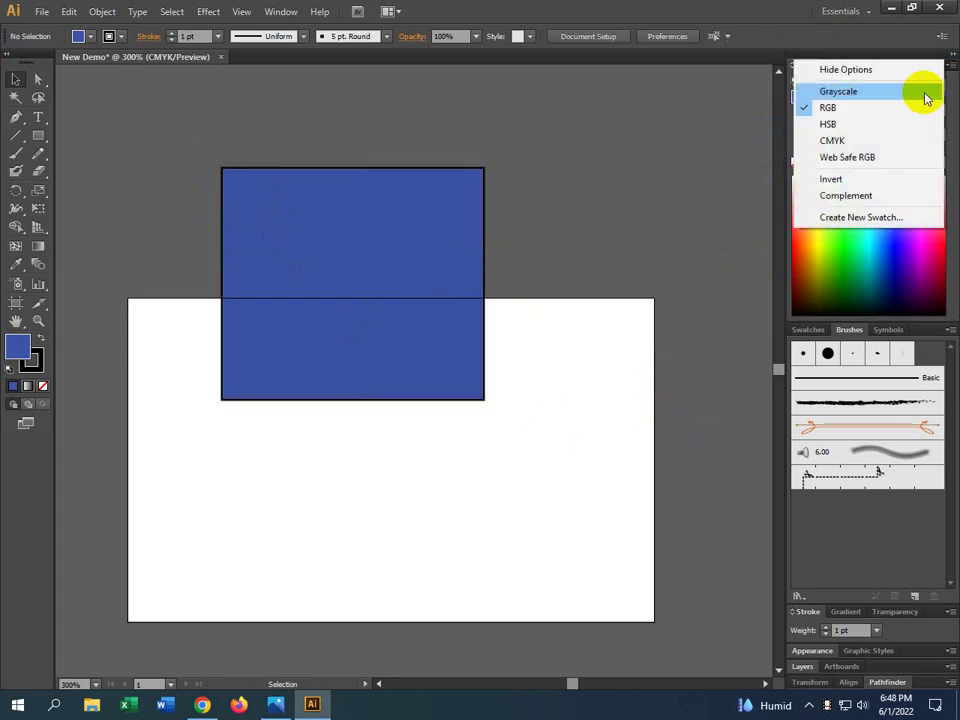
click(832, 140)
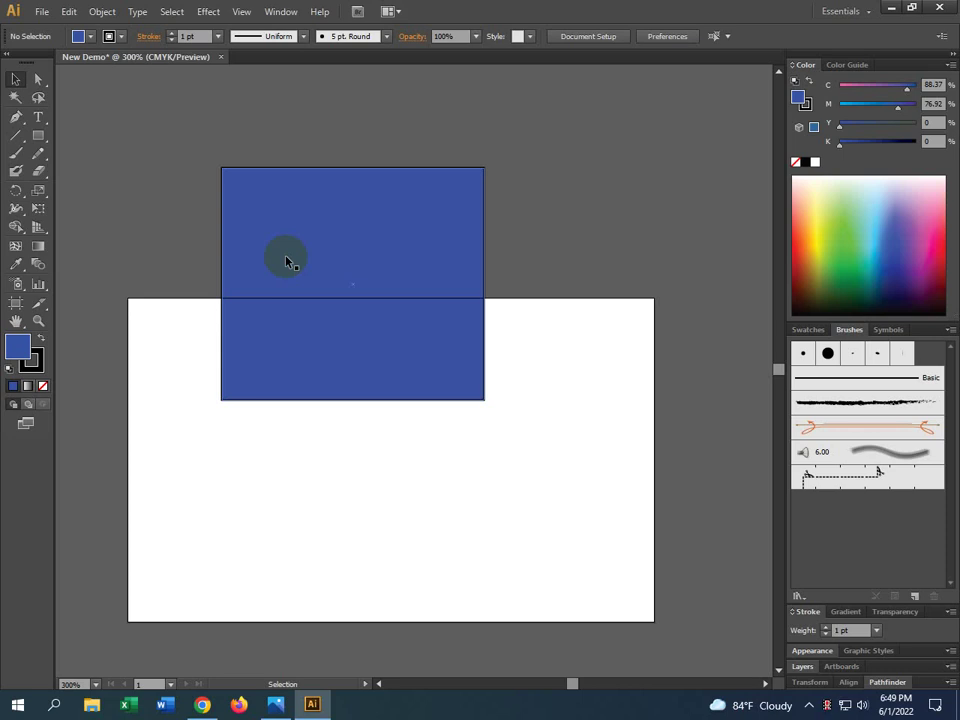
click(435, 300)
click(519, 376)
click(419, 348)
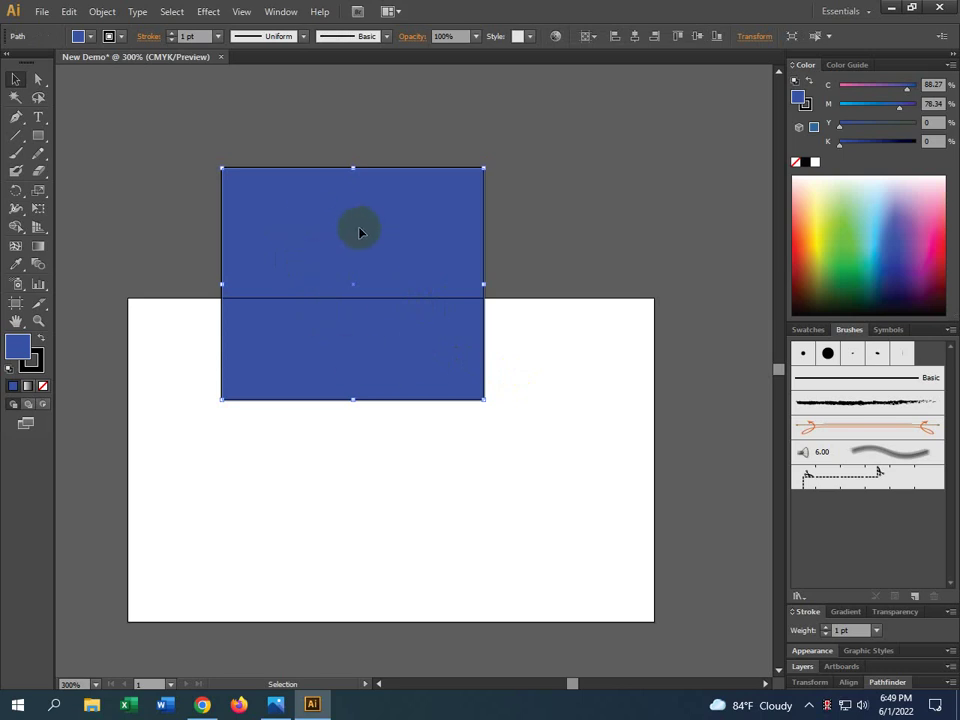
click(47, 349)
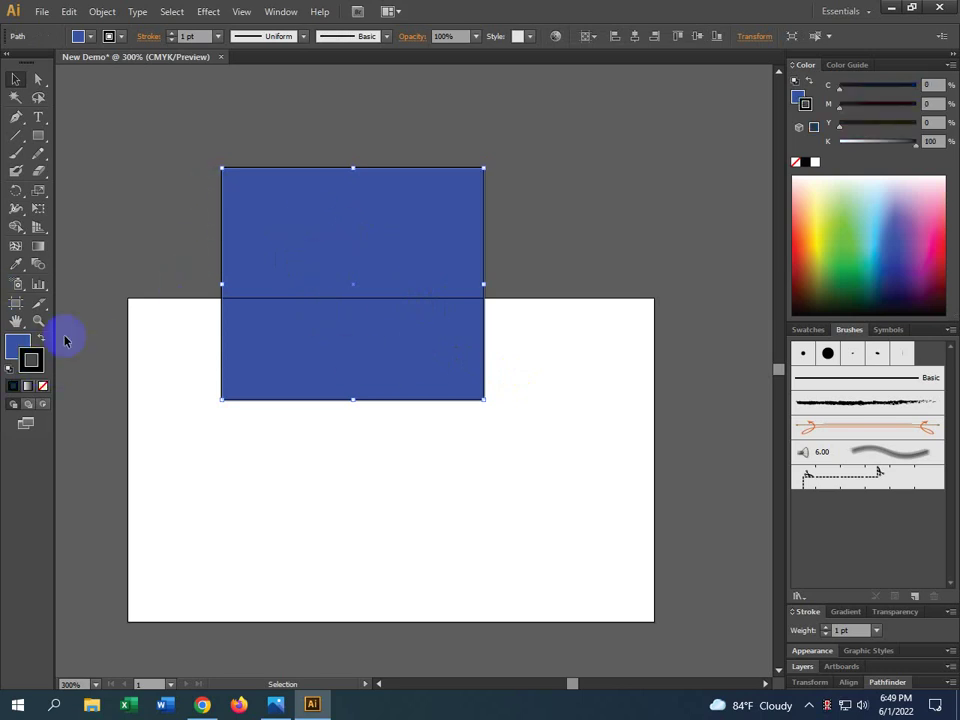
Set the rectangle's stroke to pinkish red F40C4E in the Color Picker.
click(30, 366)
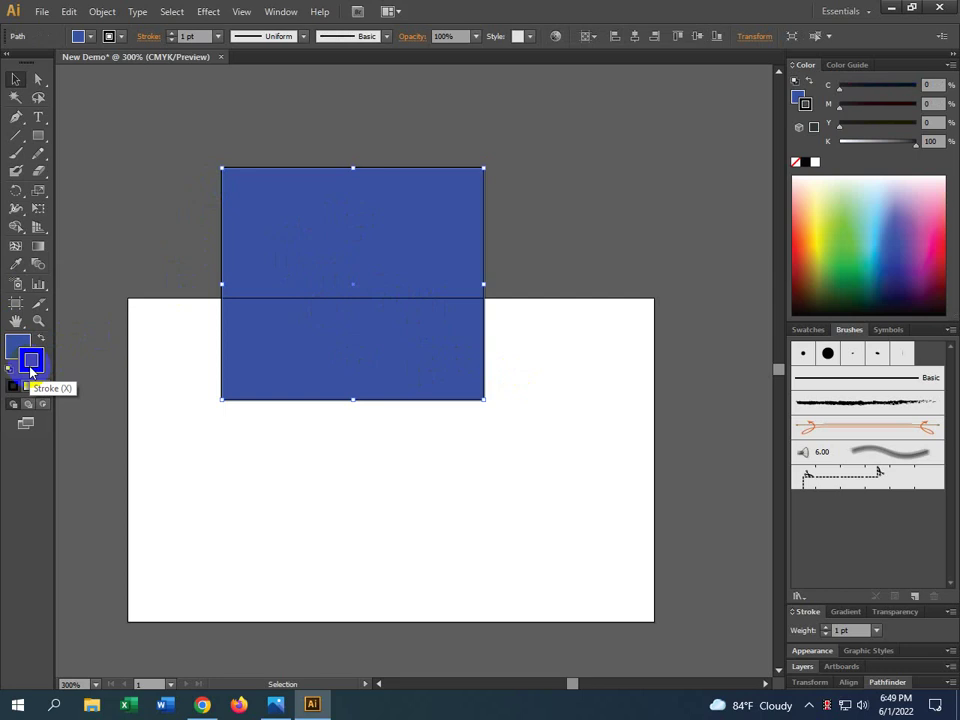
double_click(31, 364)
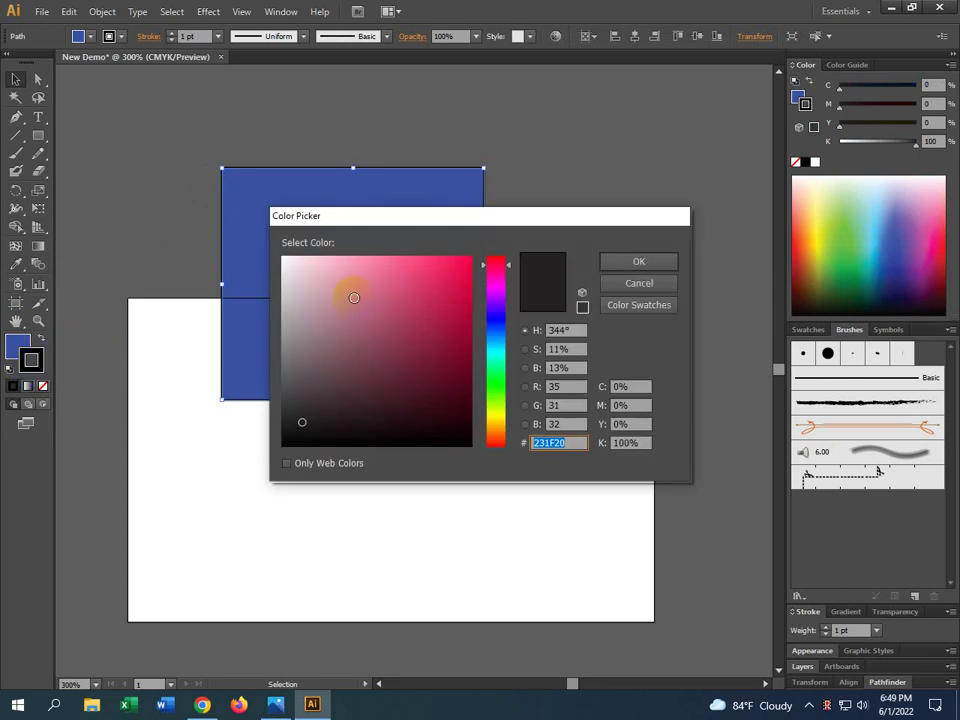
drag(450, 347, 480, 251)
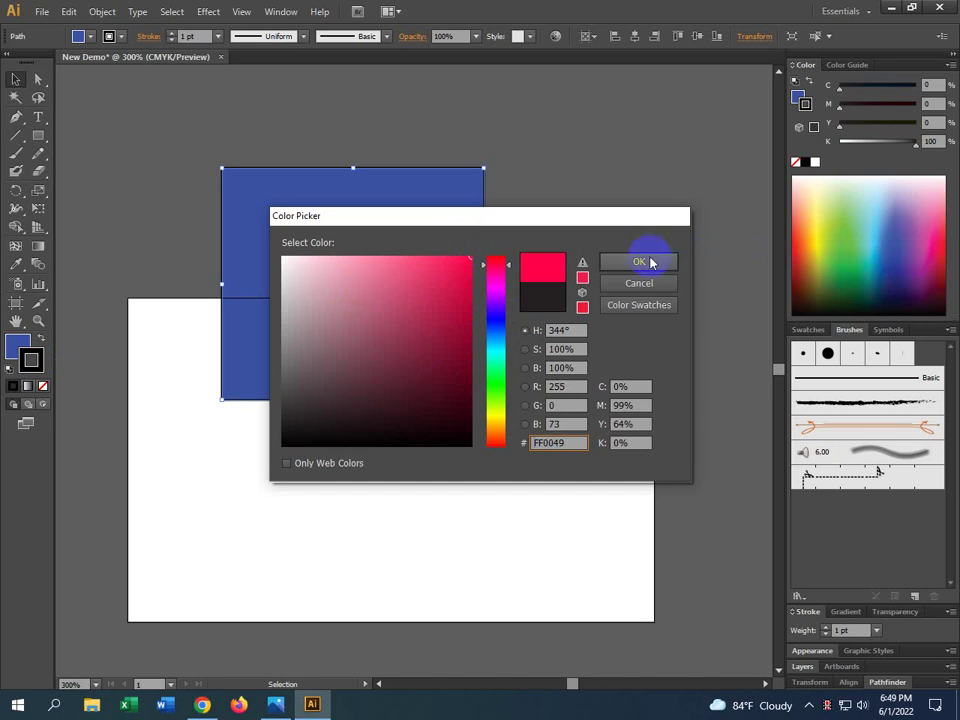
drag(645, 264, 480, 268)
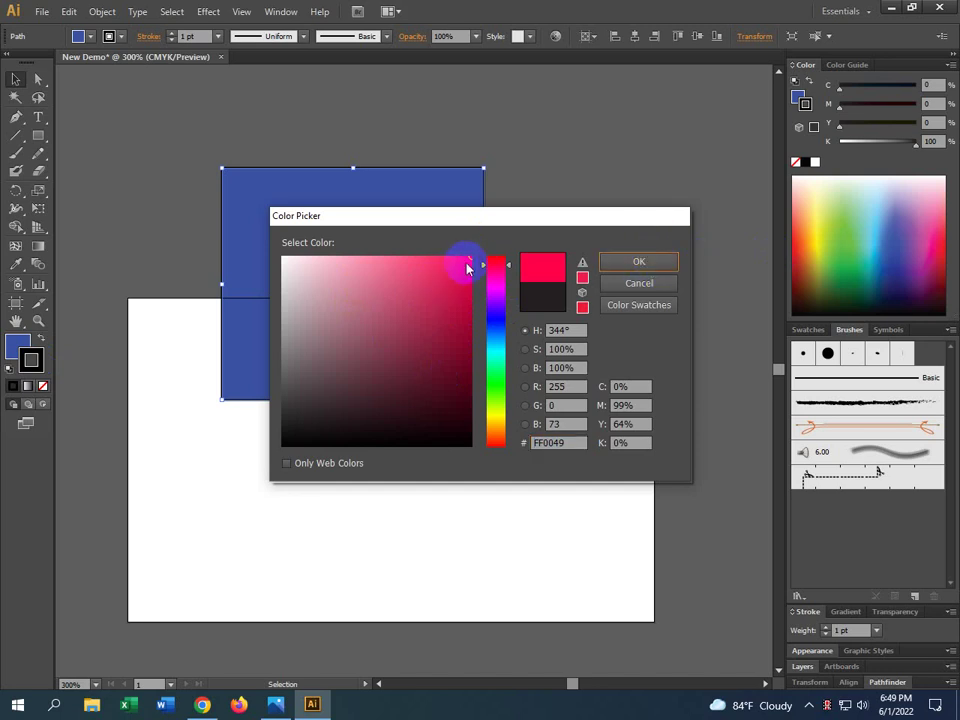
click(462, 264)
click(638, 261)
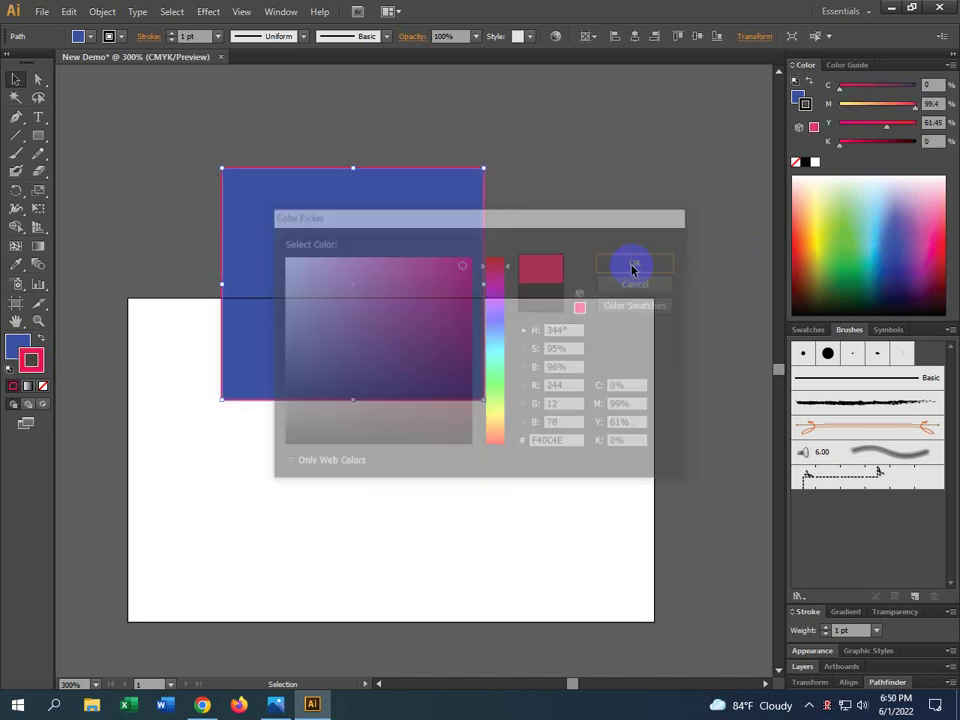
Shift the view so the rectangle sits higher and reselect the rectangle.
scroll(282, 185, up, 3)
scroll(277, 194, up, 1)
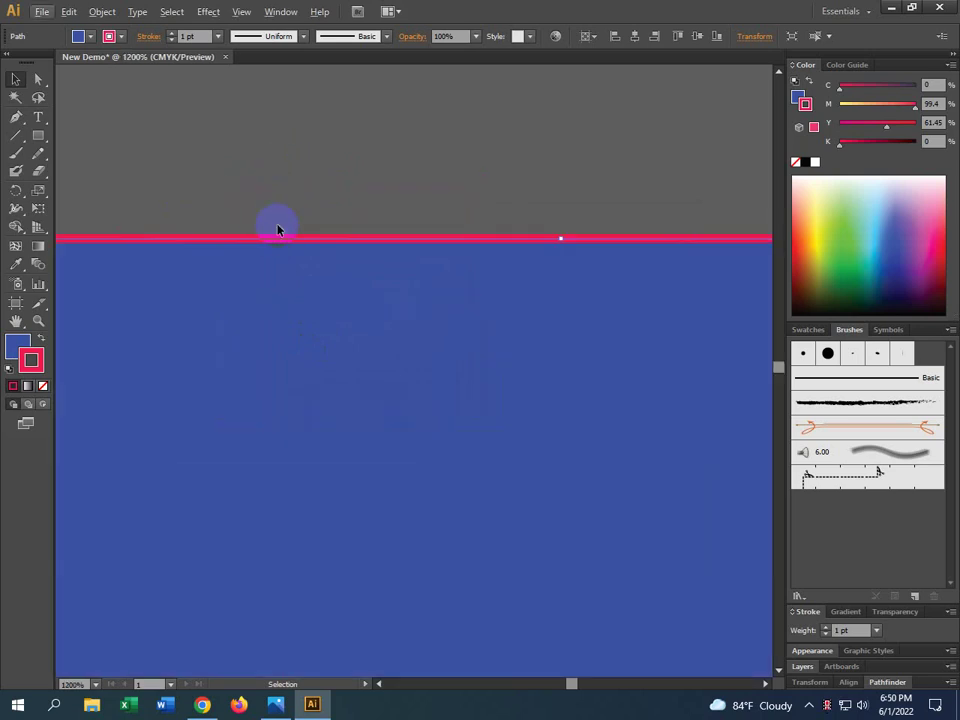
scroll(280, 228, down, 2)
scroll(285, 229, down, 1)
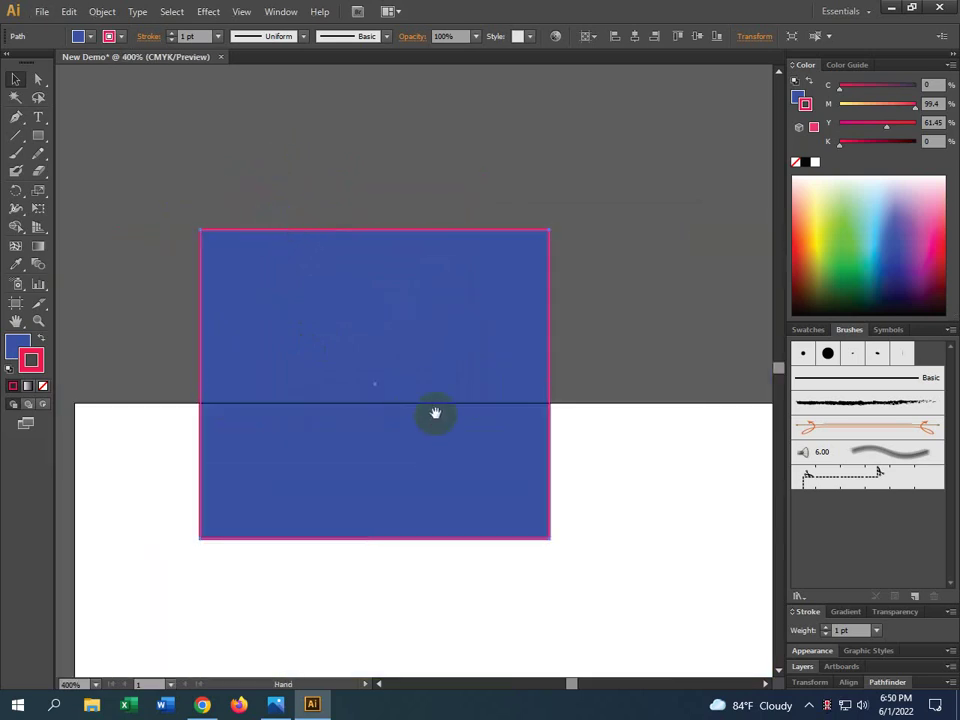
drag(435, 413, 422, 347)
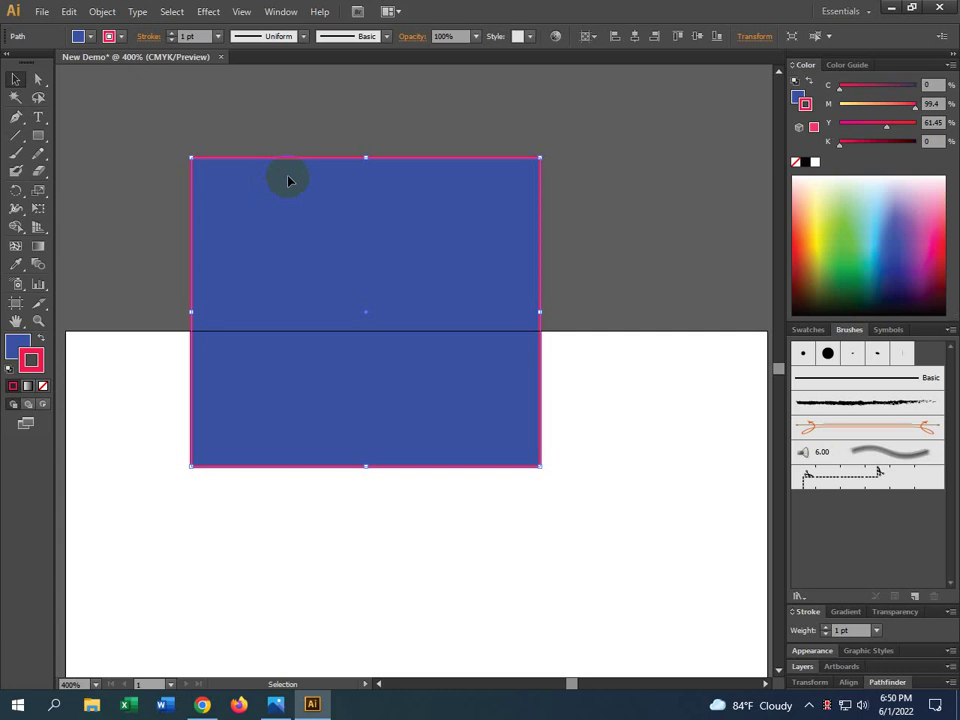
click(163, 216)
click(310, 241)
Bring the Stroke swatch in front of Fill to edit the magenta outline.
click(14, 350)
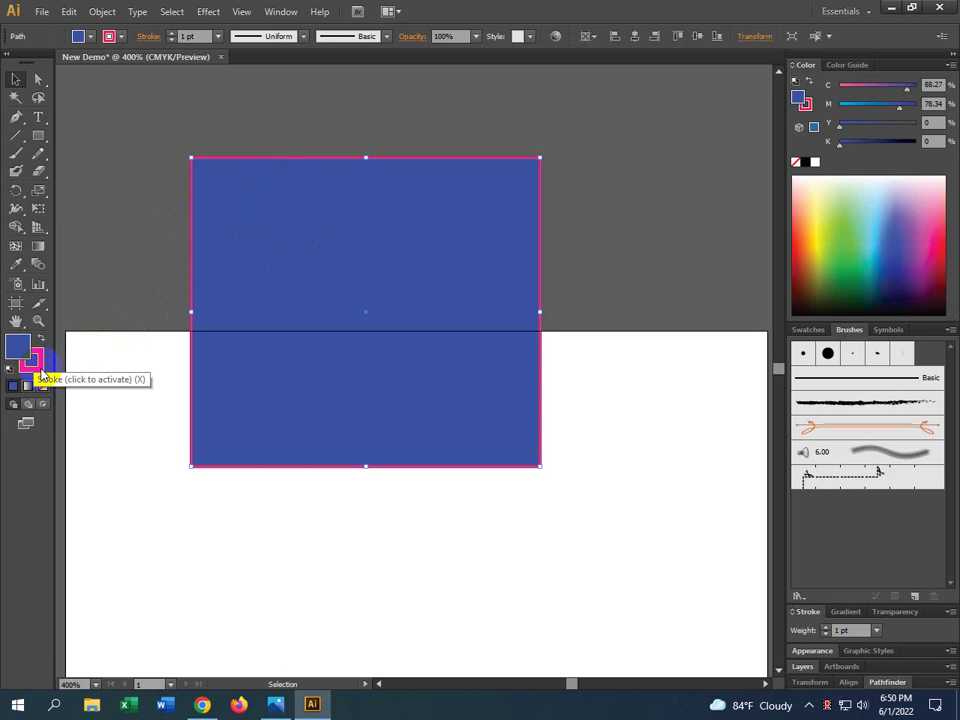
click(30, 366)
click(16, 355)
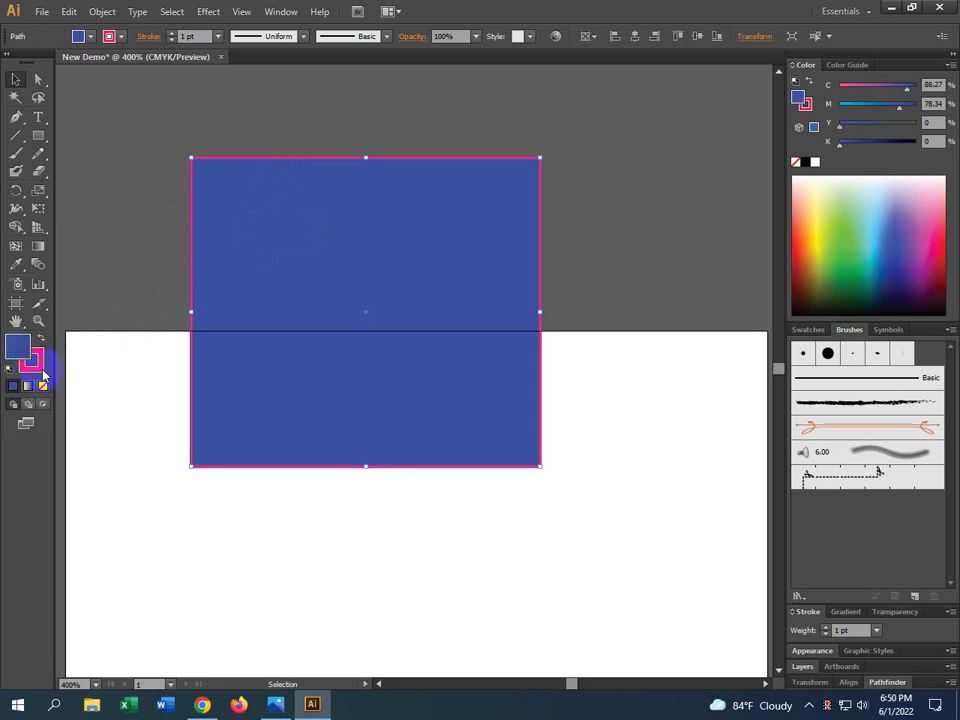
click(41, 370)
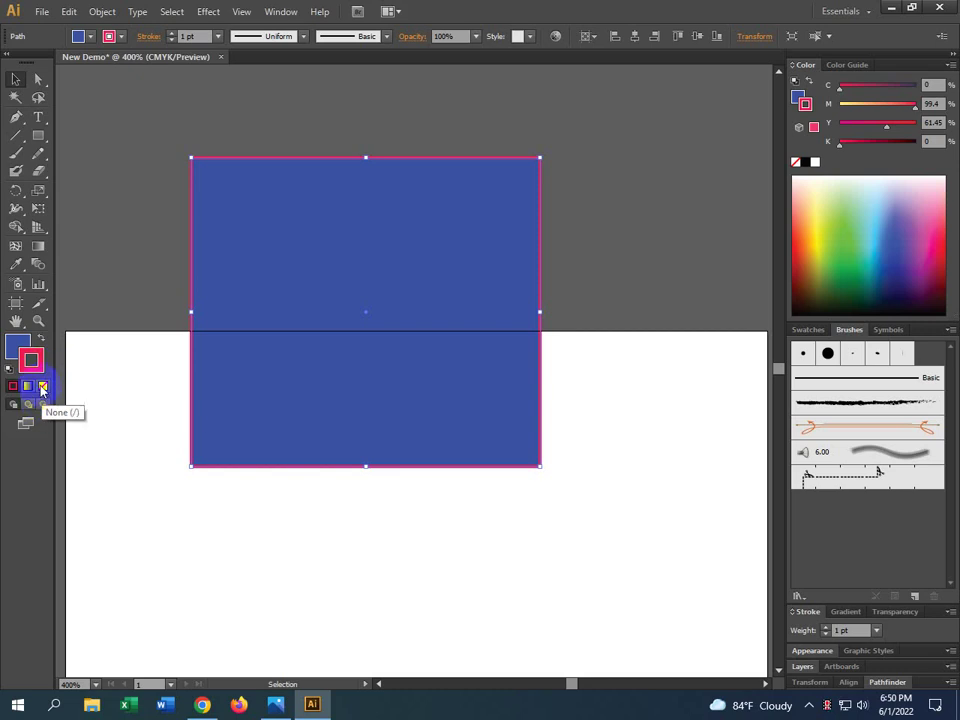
click(42, 390)
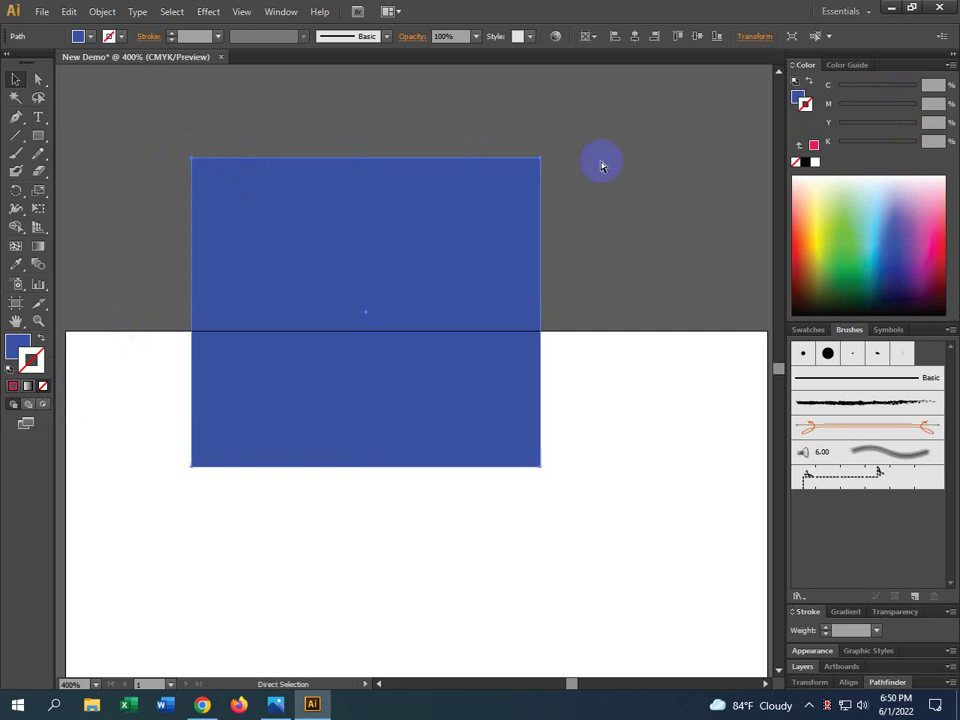
key(ctrl+z)
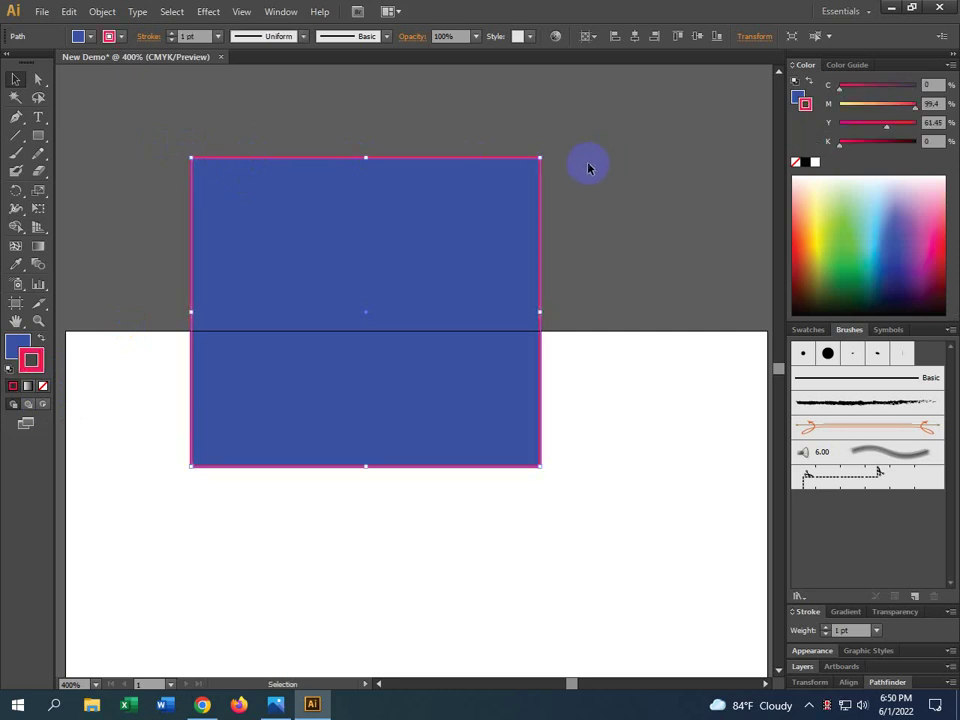
click(44, 365)
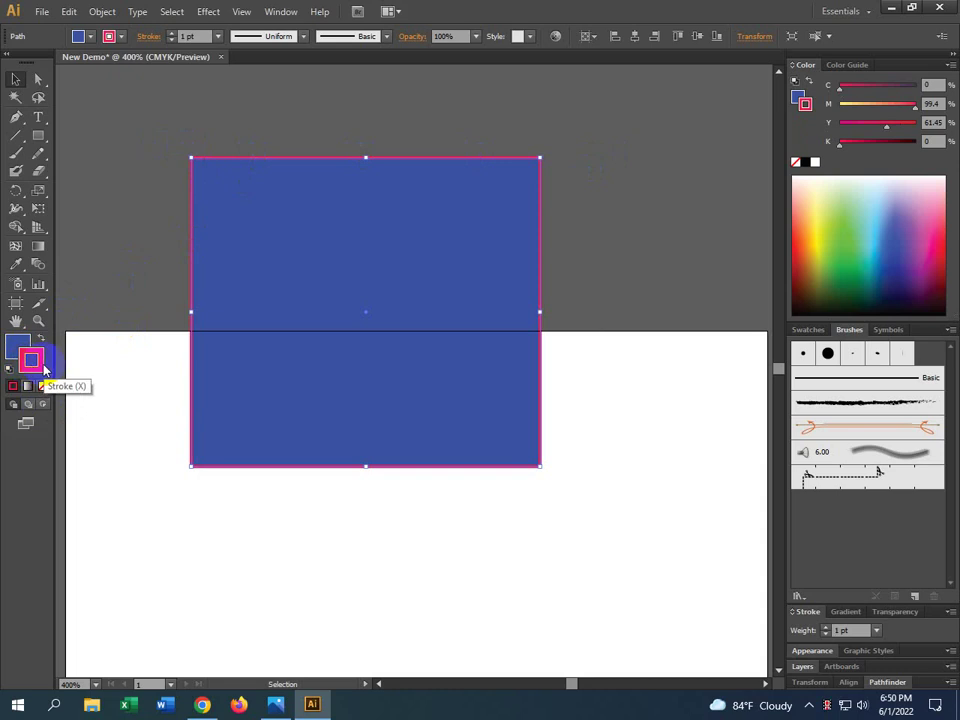
click(647, 204)
drag(600, 152, 413, 262)
click(12, 78)
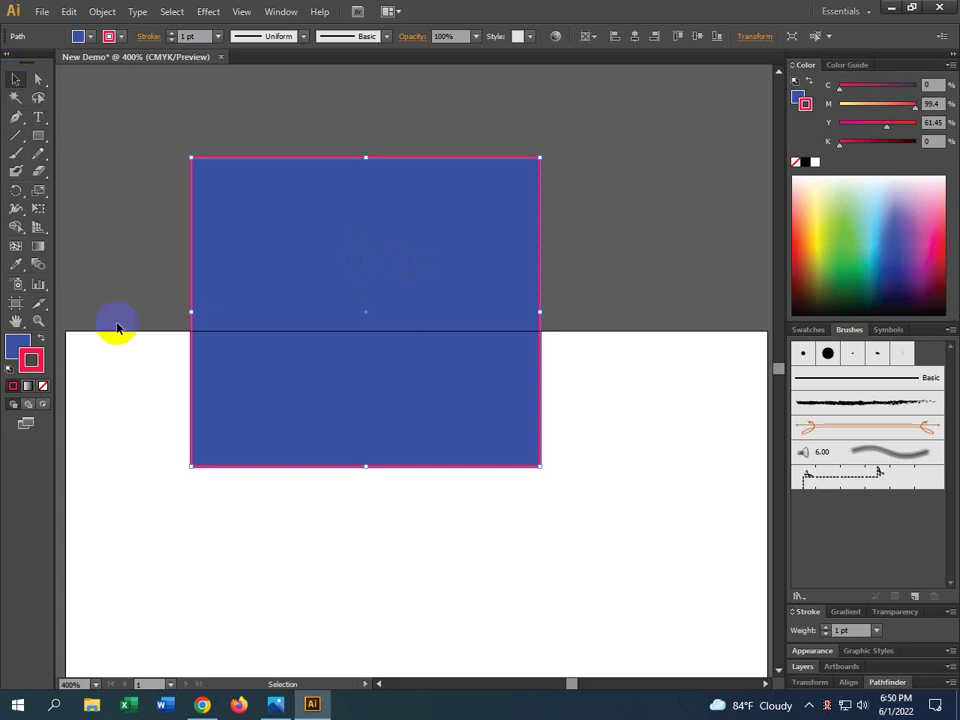
click(40, 368)
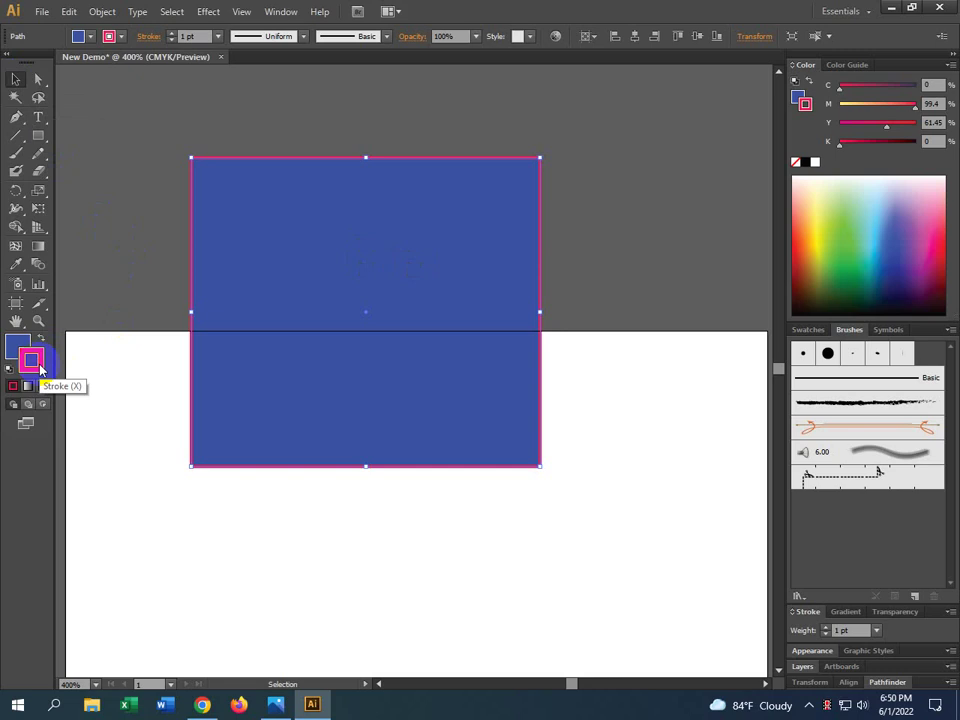
click(44, 387)
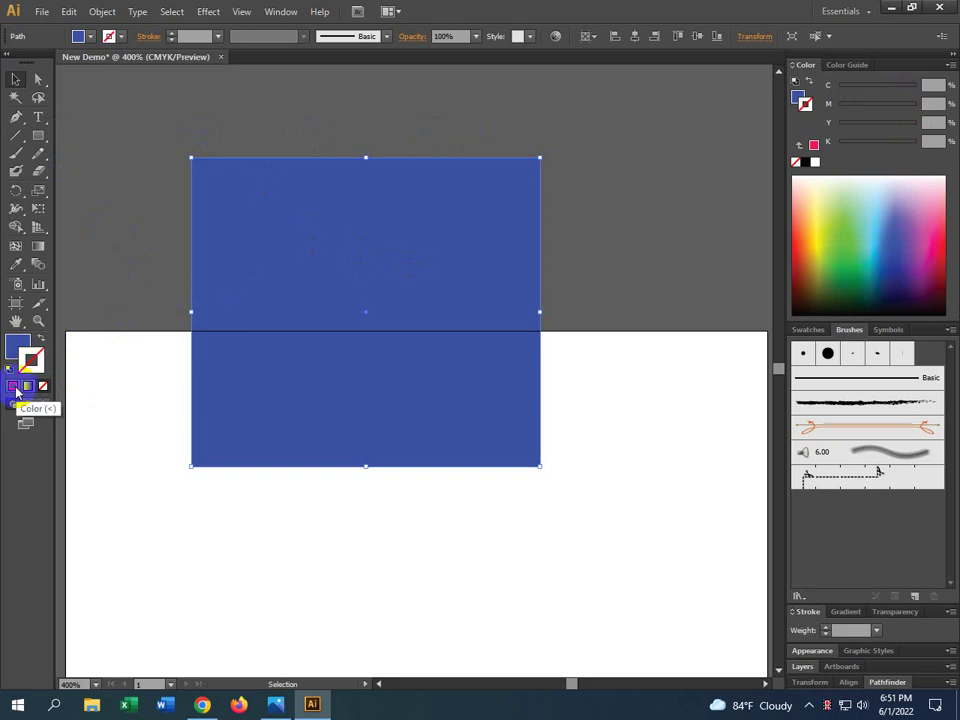
click(227, 270)
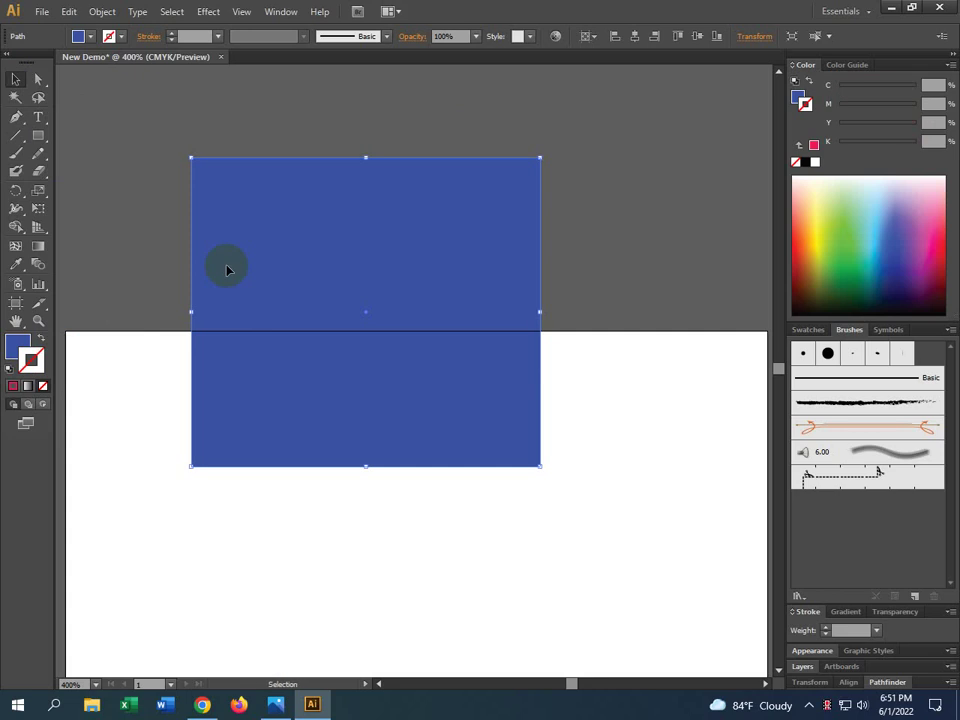
key(ctrl)
key(ctrl)
key(ctrl+z)
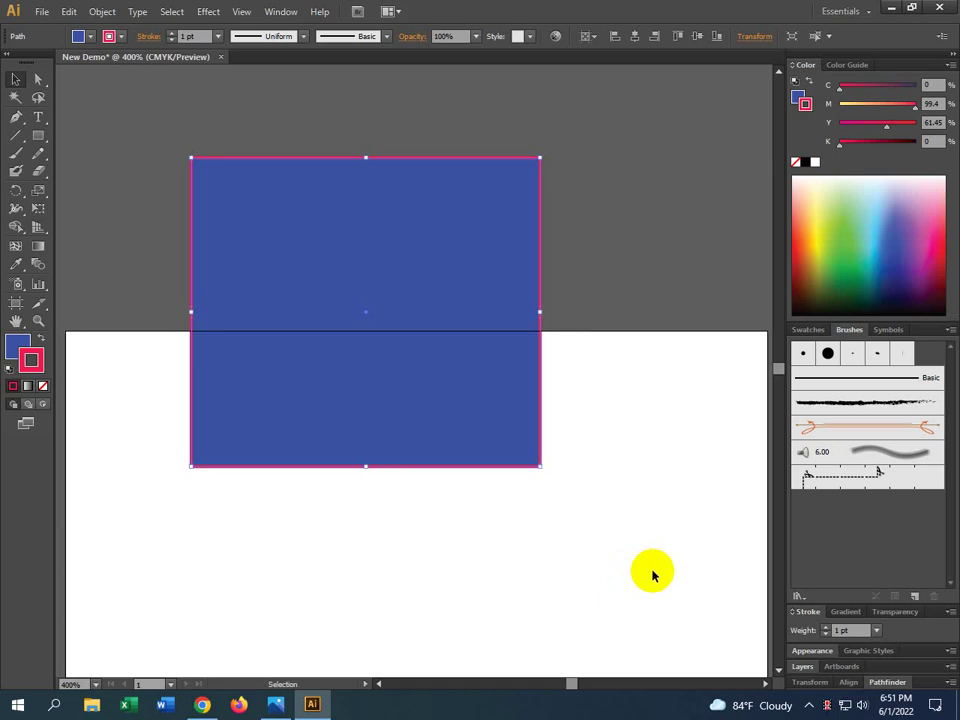
Redo Stroke None to drop the outline, reselect the rectangle and make Fill active.
key(slash)
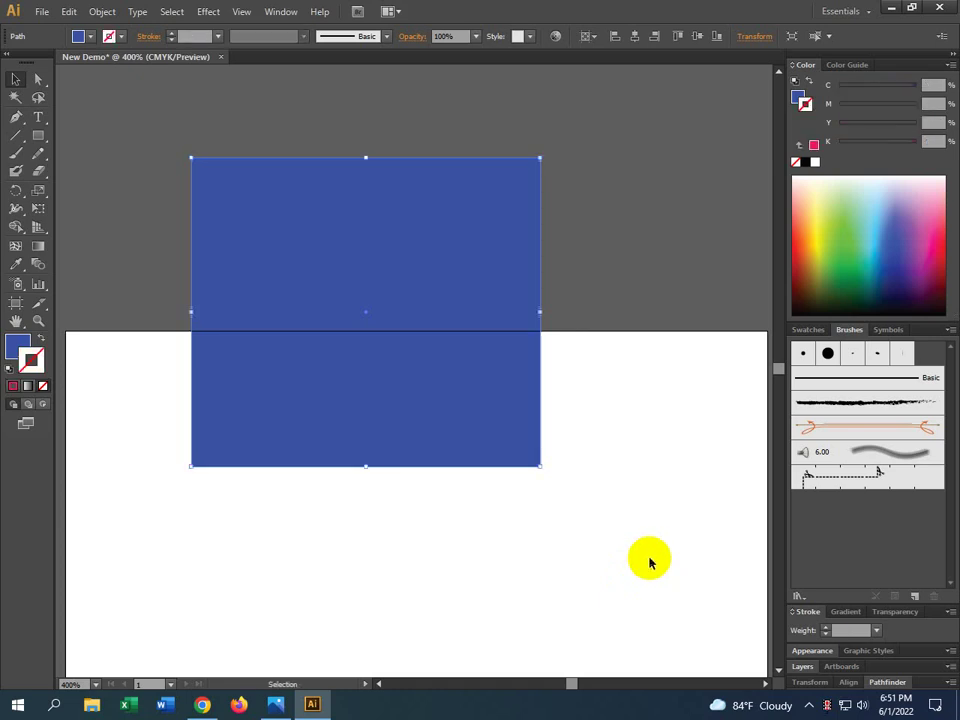
click(614, 446)
scroll(614, 446, down, 2)
click(385, 378)
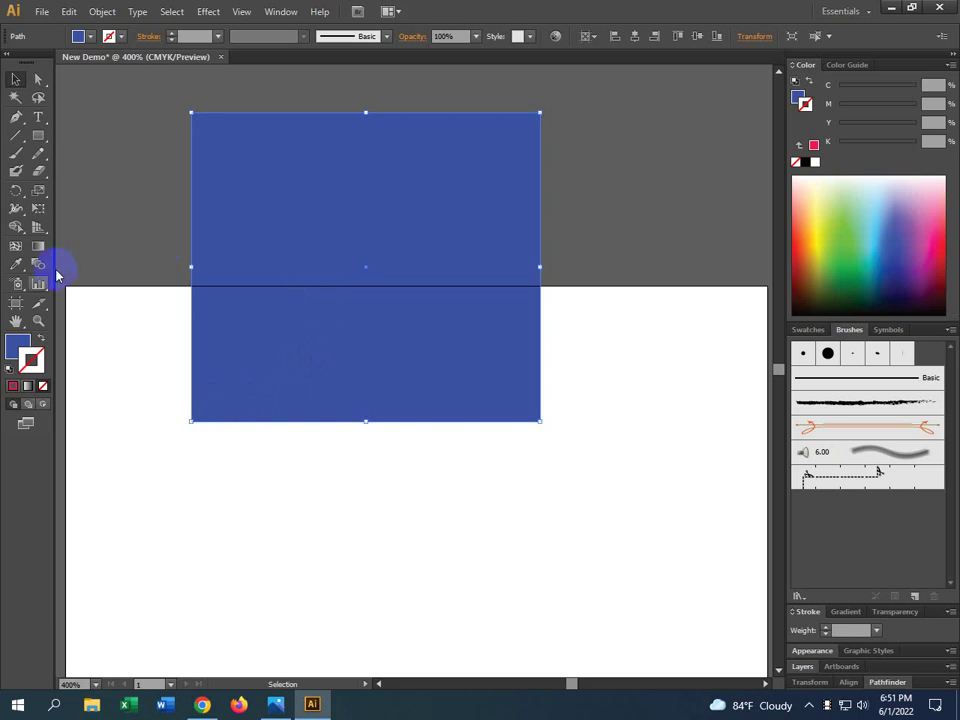
click(16, 346)
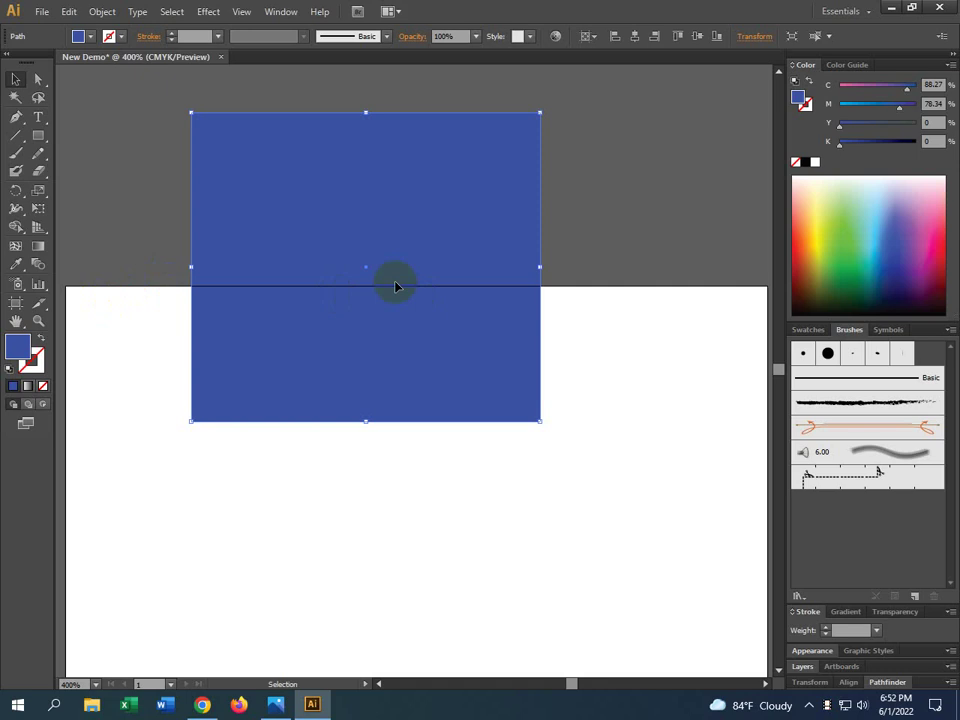
Pan the canvas with the Hand tool around the blue rectangle.
click(649, 189)
drag(627, 255, 641, 305)
click(371, 255)
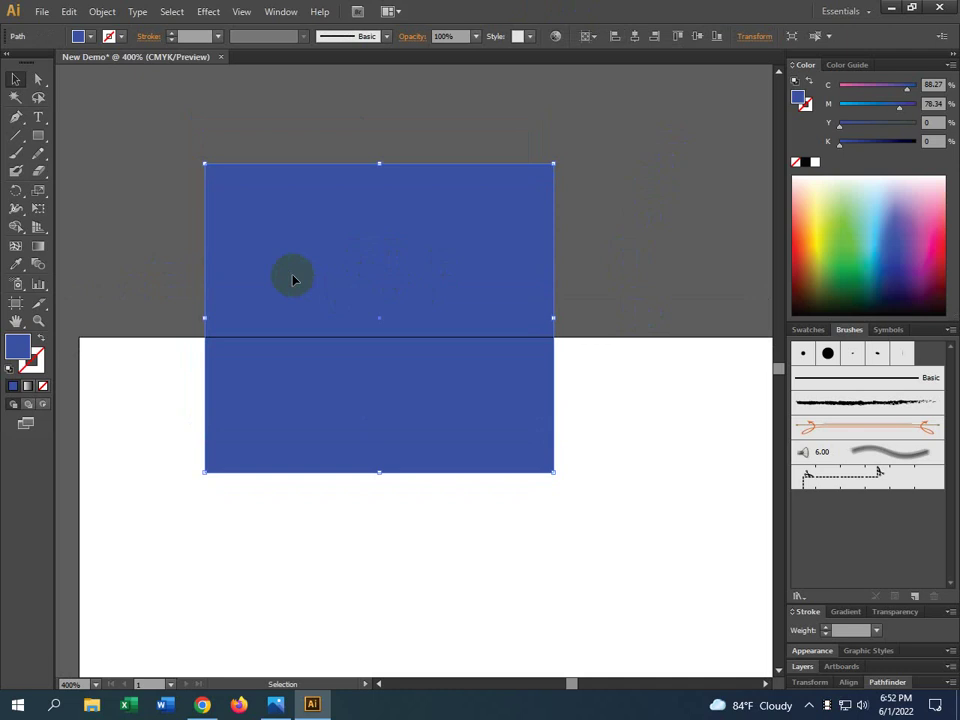
drag(166, 228, 180, 174)
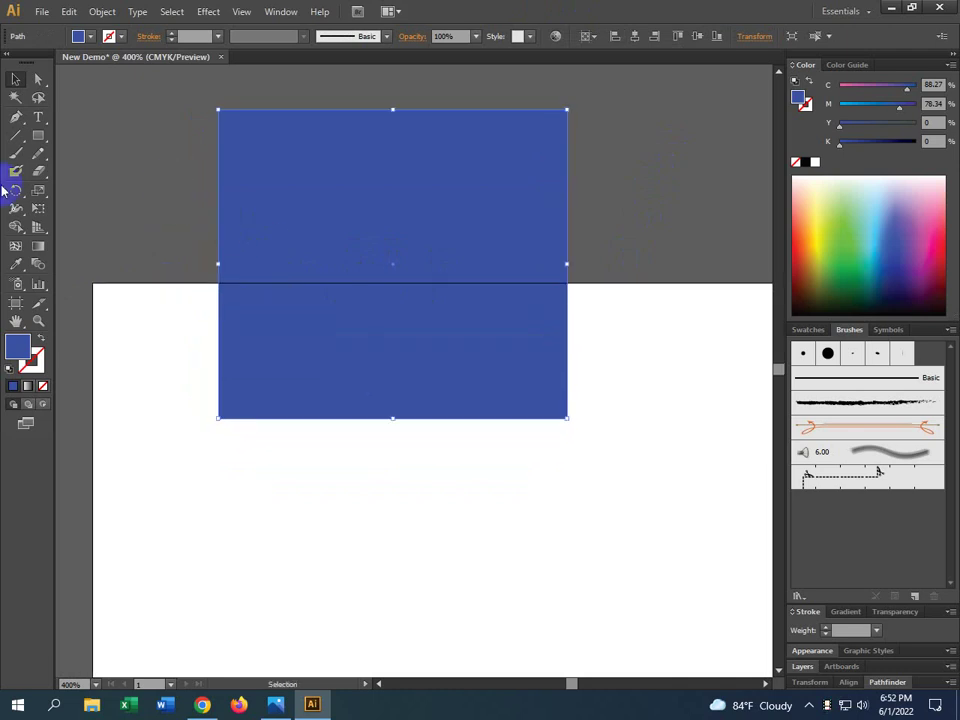
Draw two rounded rectangles across the bottom of the artboard.
click(38, 135)
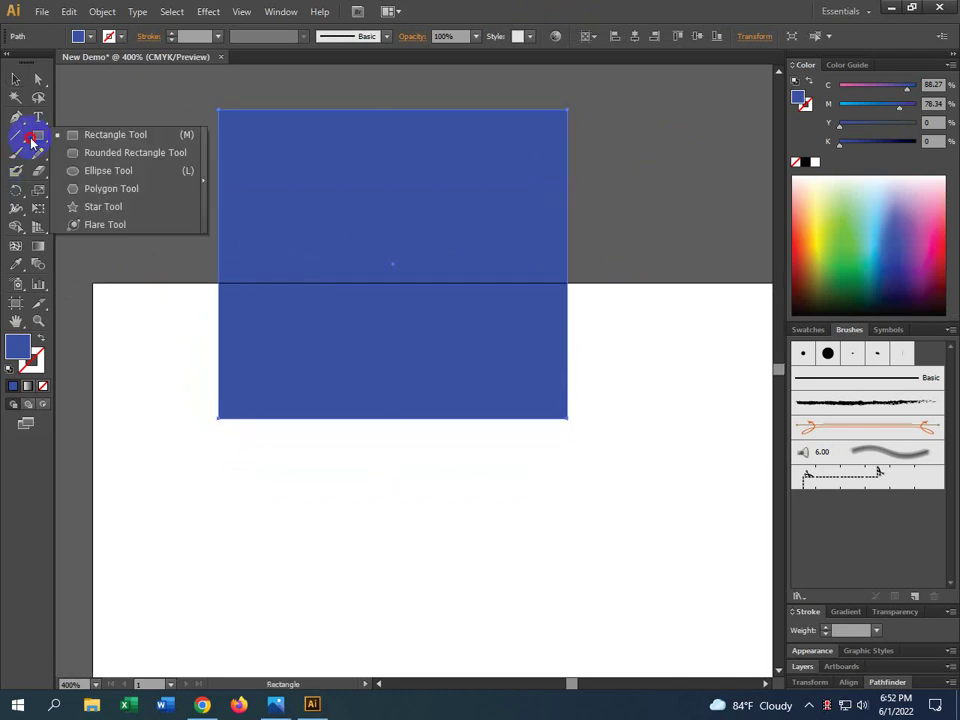
click(85, 155)
drag(206, 461, 661, 628)
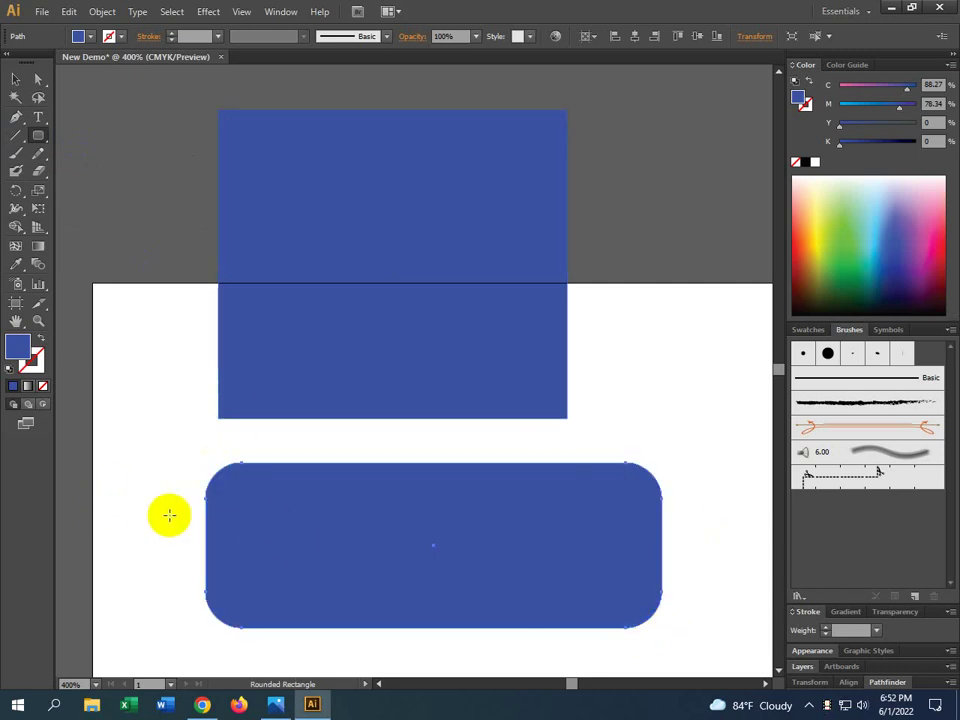
scroll(169, 505, down, 2)
scroll(551, 429, down, 3)
scroll(572, 484, up, 2)
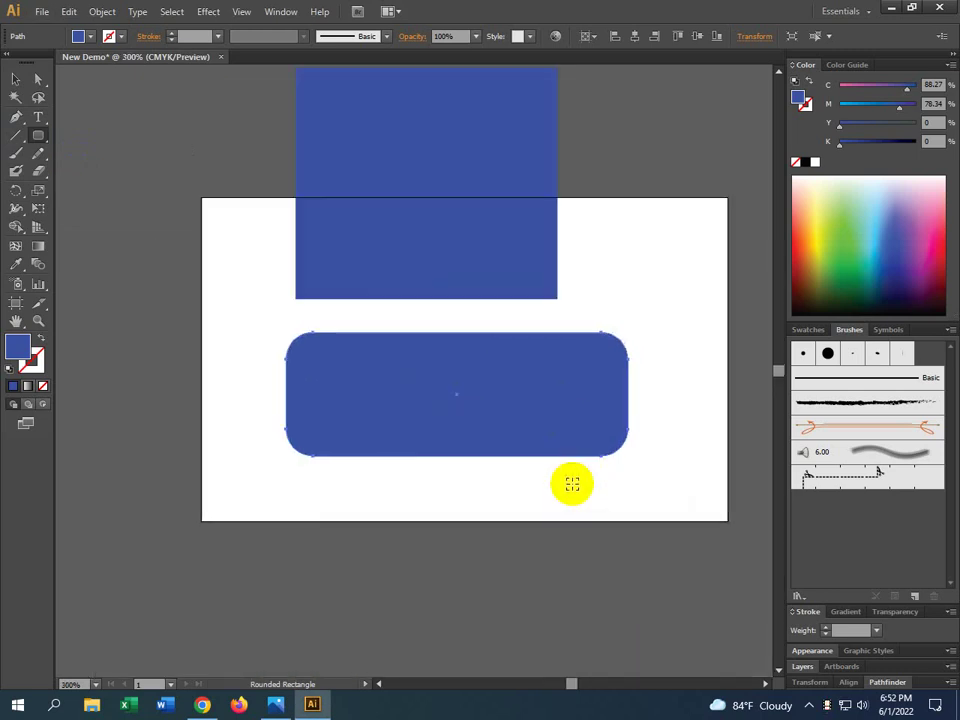
click(37, 140)
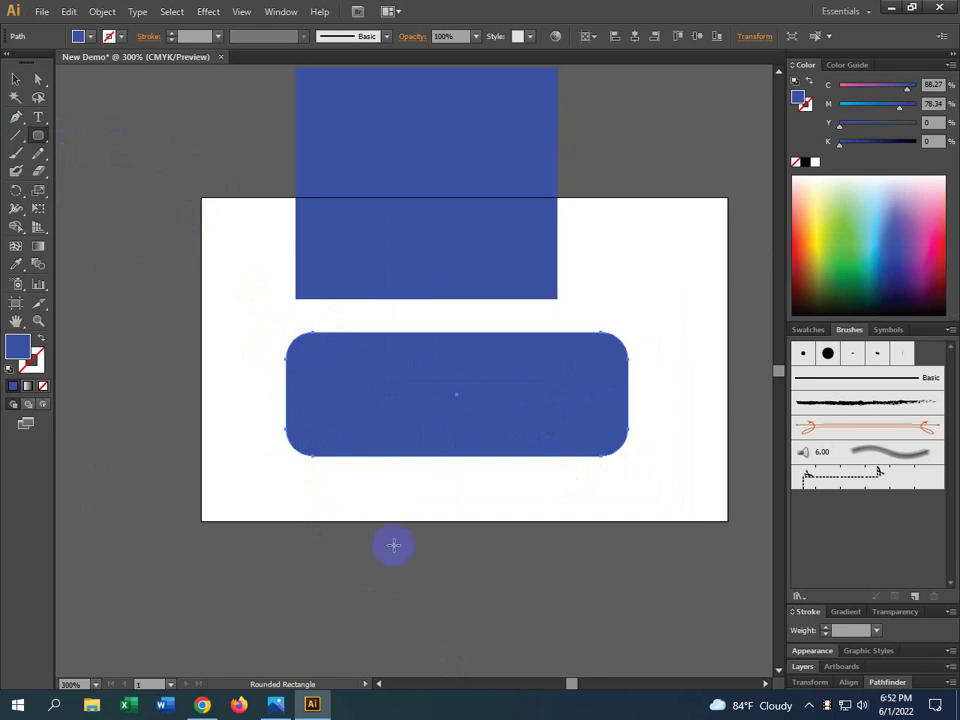
drag(313, 484, 682, 640)
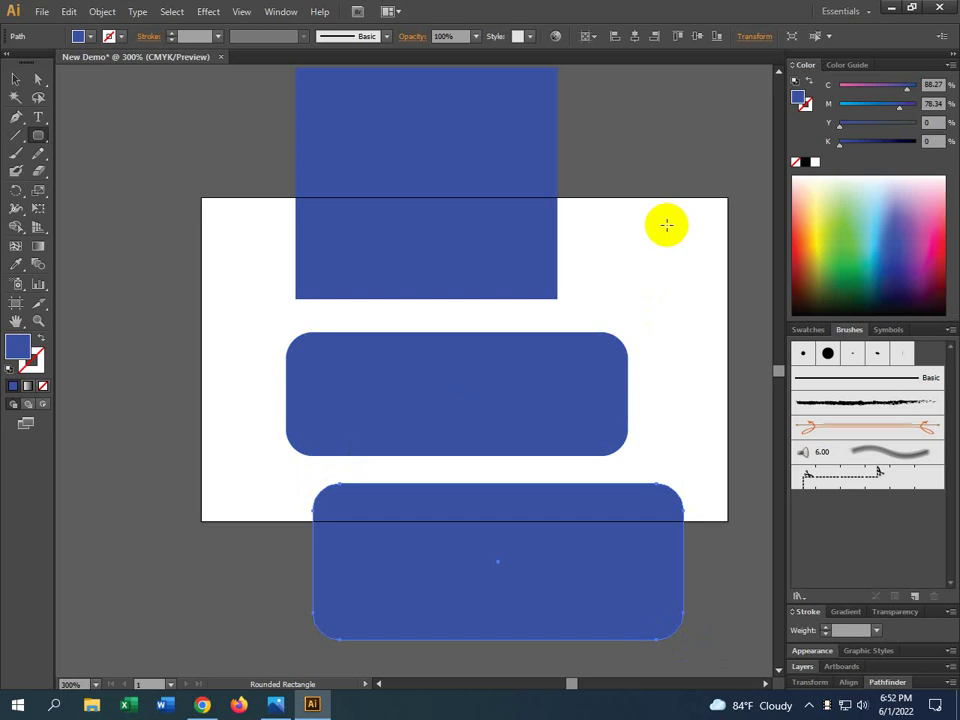
Create a rounded rectangle at right with a 0.1 in corner radius via its size dialog.
click(664, 290)
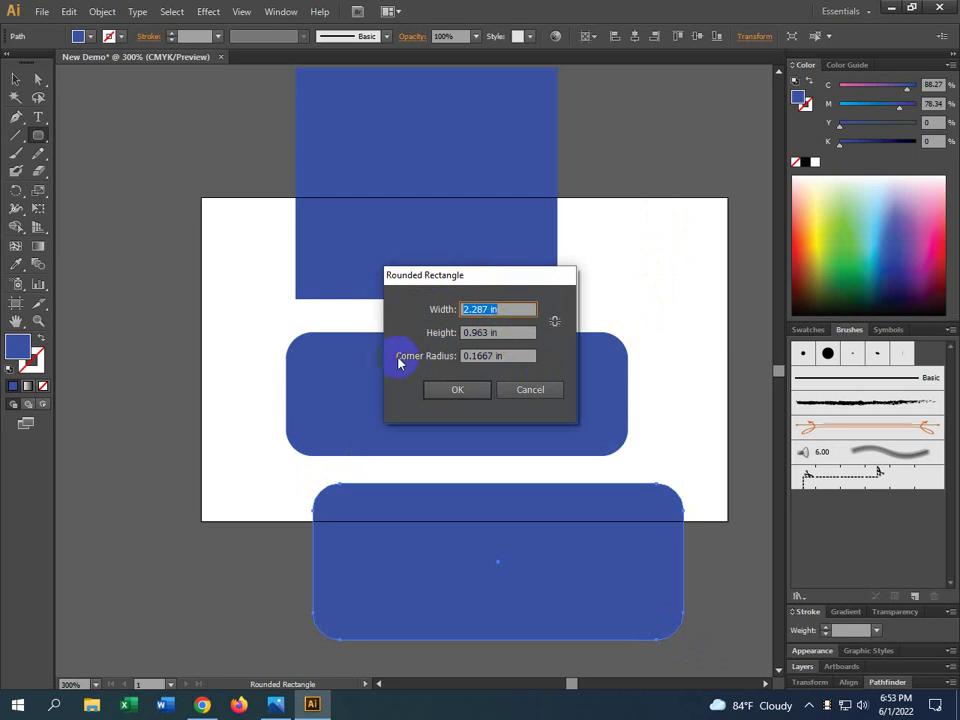
click(481, 357)
double_click(481, 357)
text(0.125)
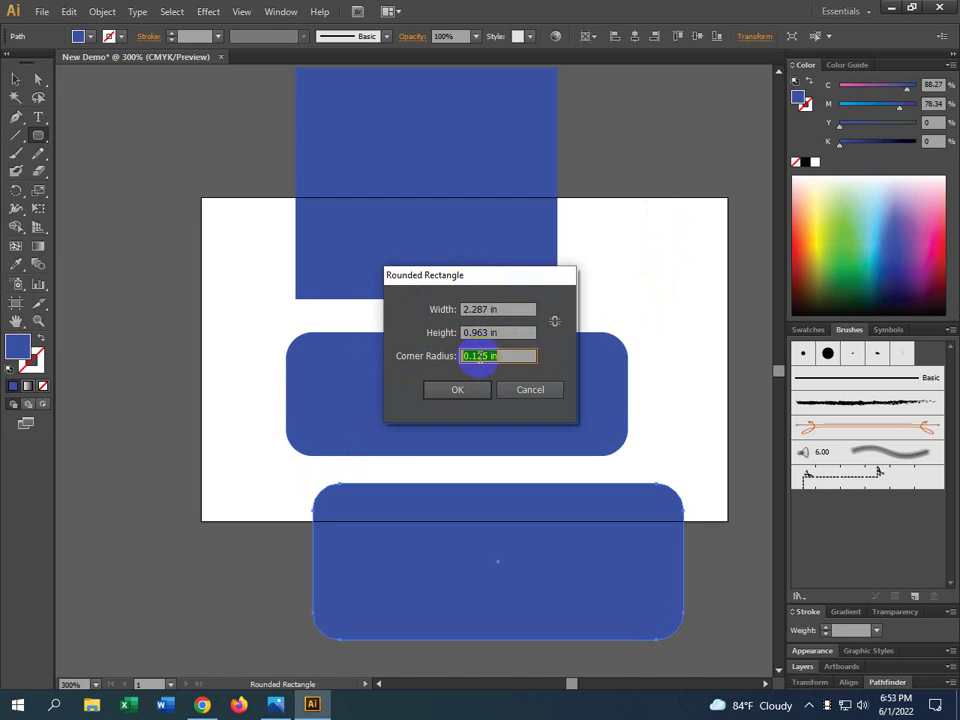
drag(477, 357, 488, 357)
key(BackSpace)
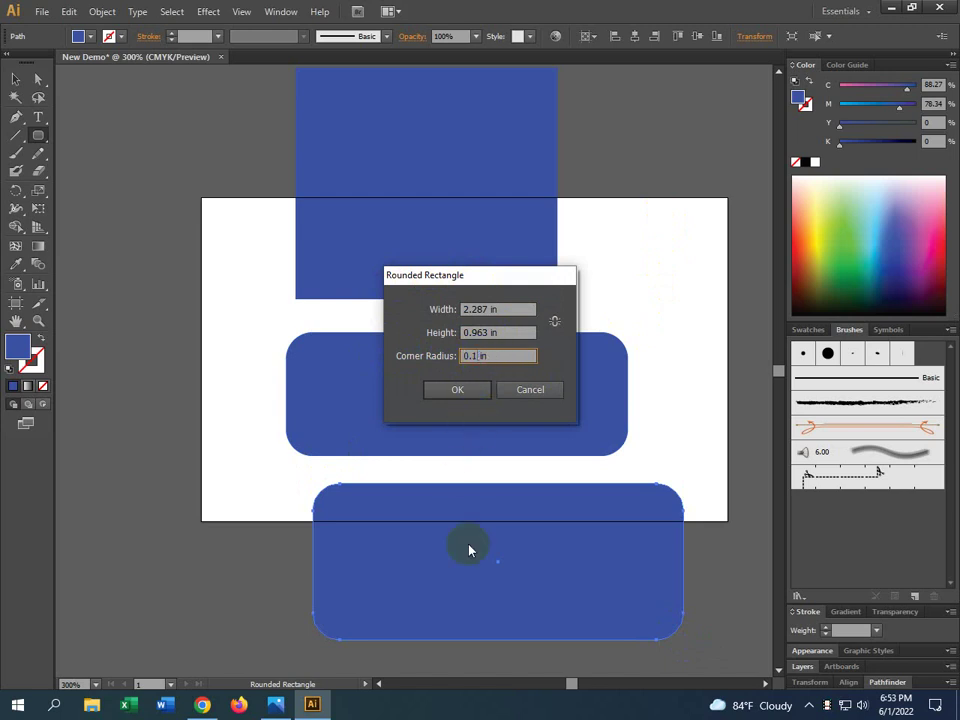
click(458, 390)
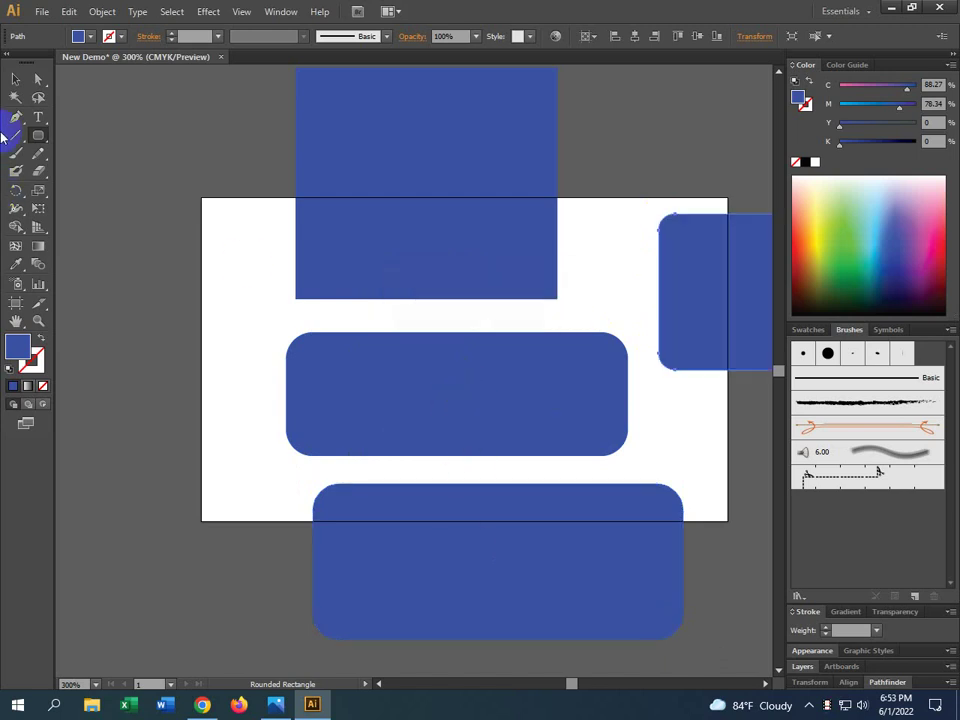
click(15, 82)
Marquee-select all four blue shapes and delete them.
drag(752, 392, 512, 452)
click(407, 274)
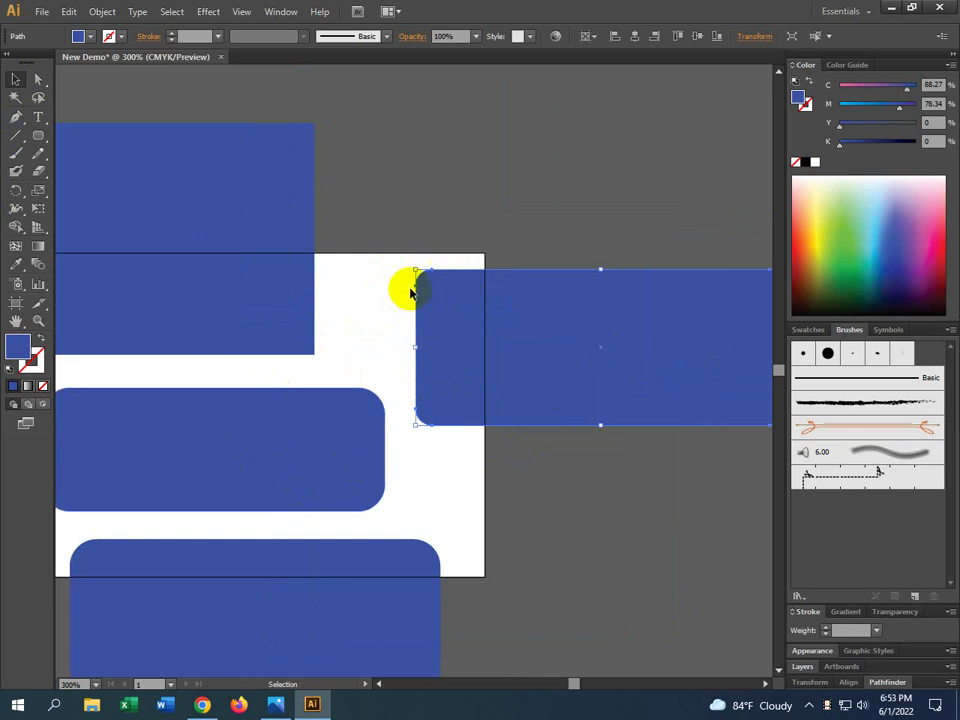
scroll(472, 252, down, 2)
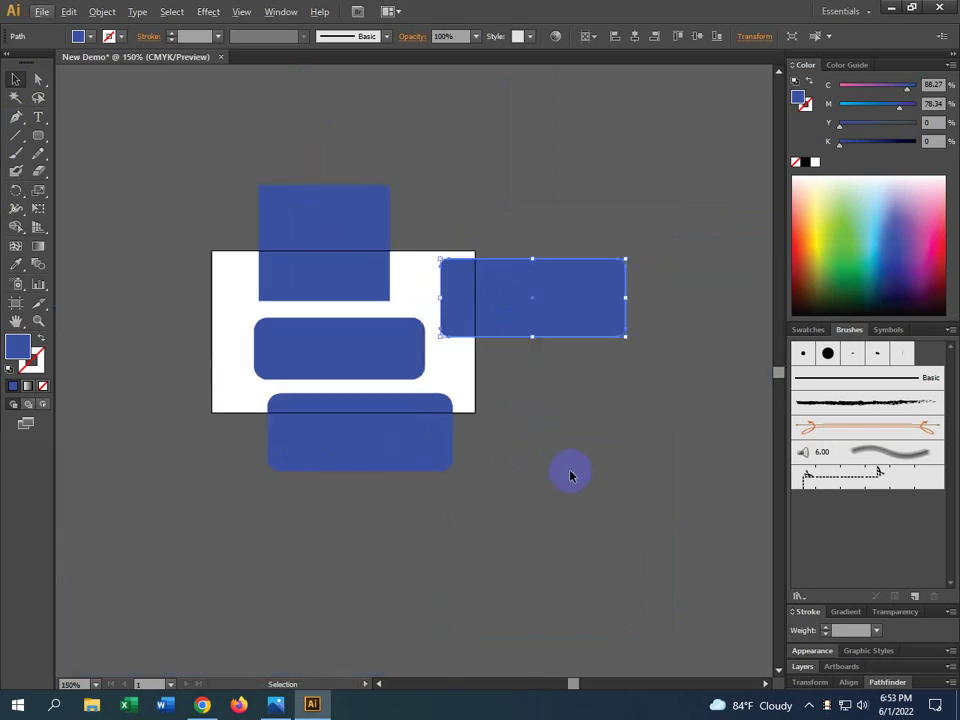
drag(568, 469, 134, 160)
key(Delete)
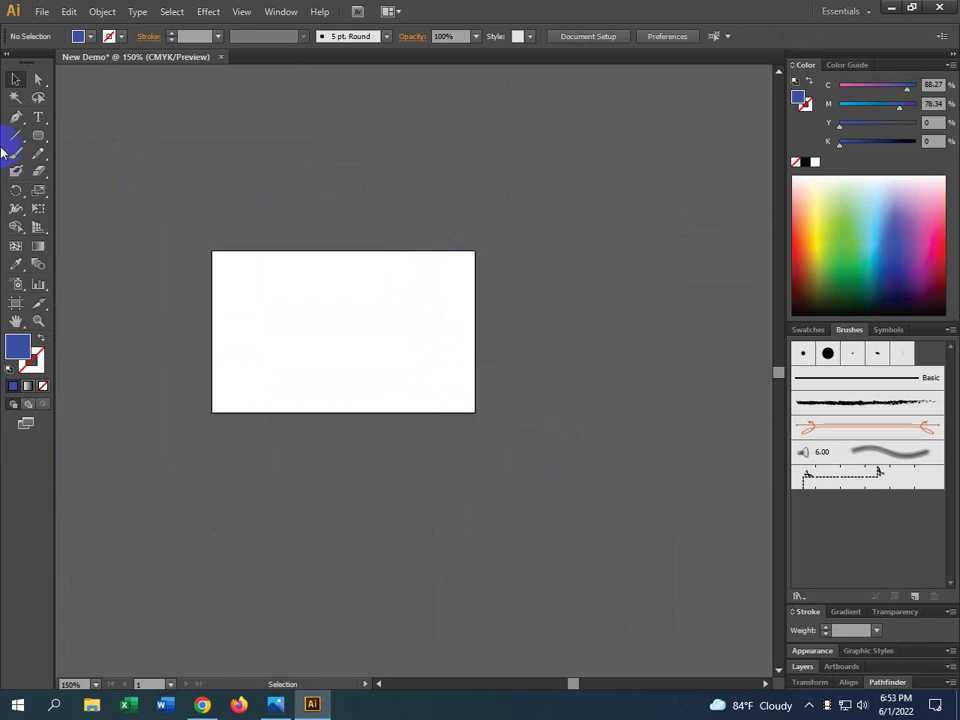
click(39, 135)
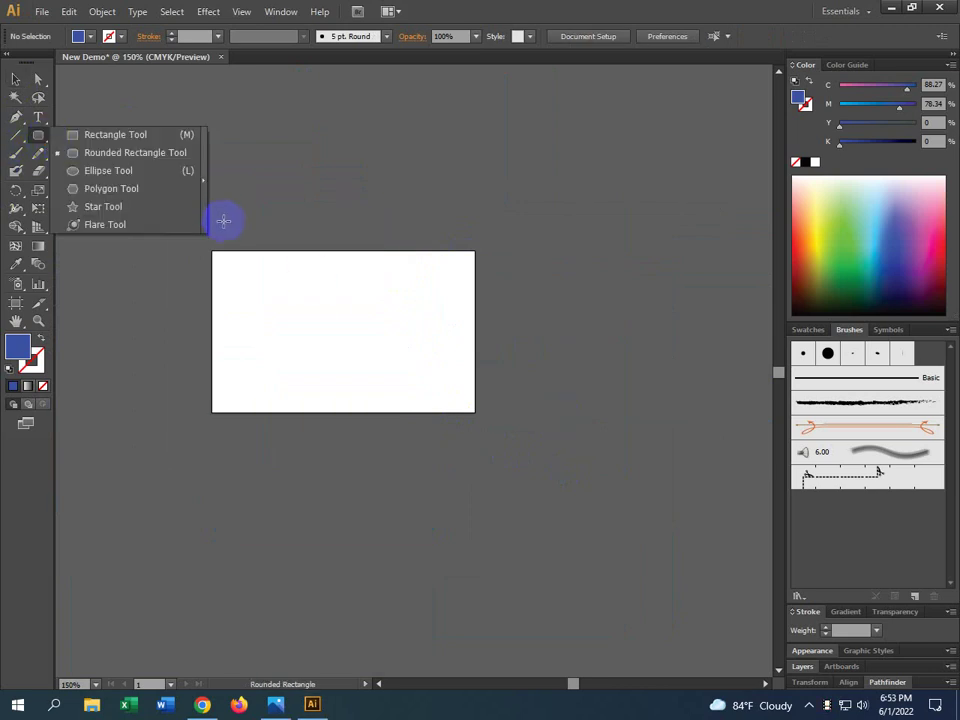
click(13, 78)
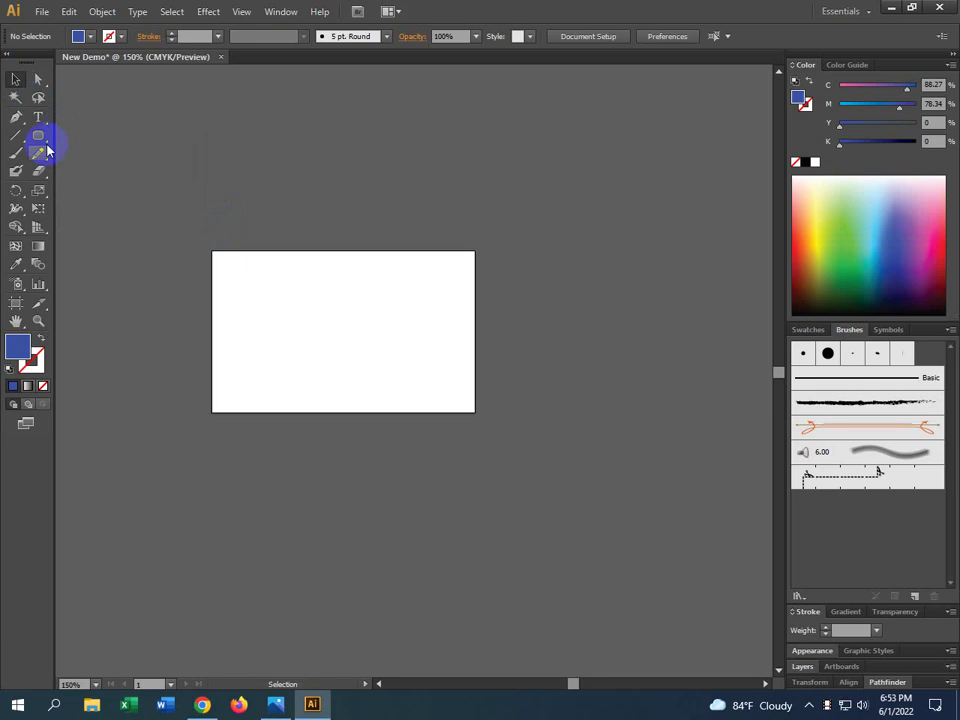
click(38, 137)
drag(302, 195, 435, 253)
drag(279, 354, 542, 465)
click(15, 78)
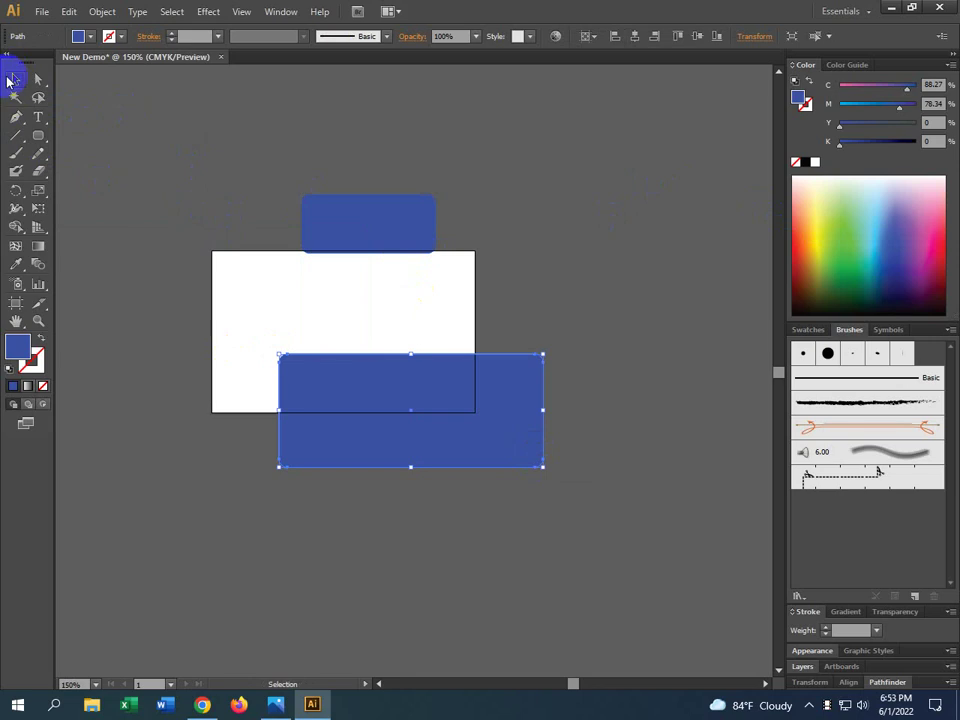
click(20, 77)
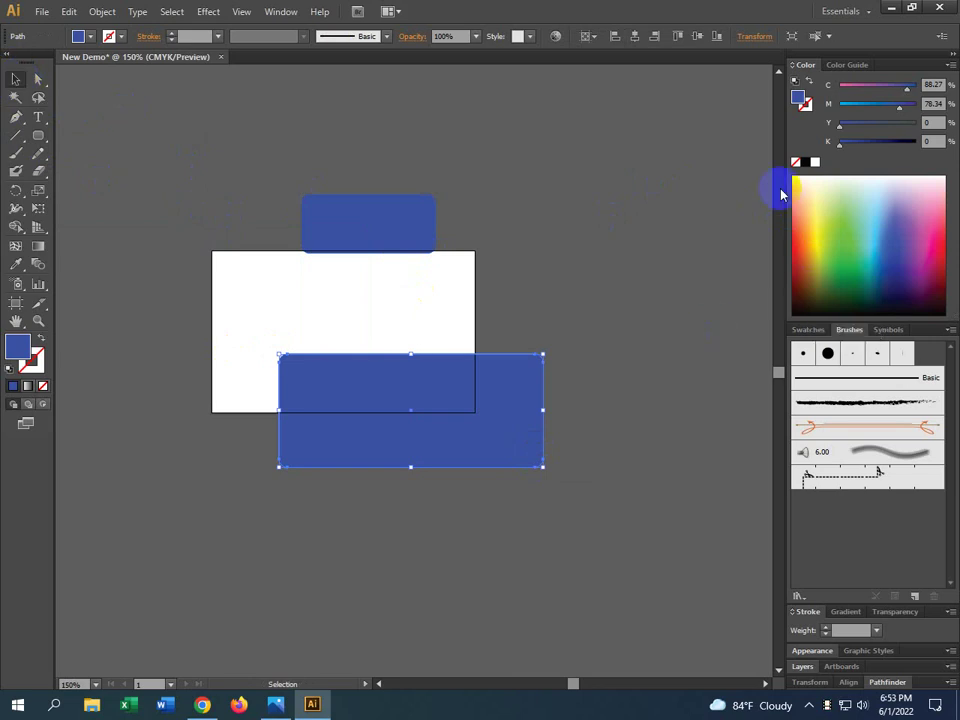
drag(720, 178, 143, 453)
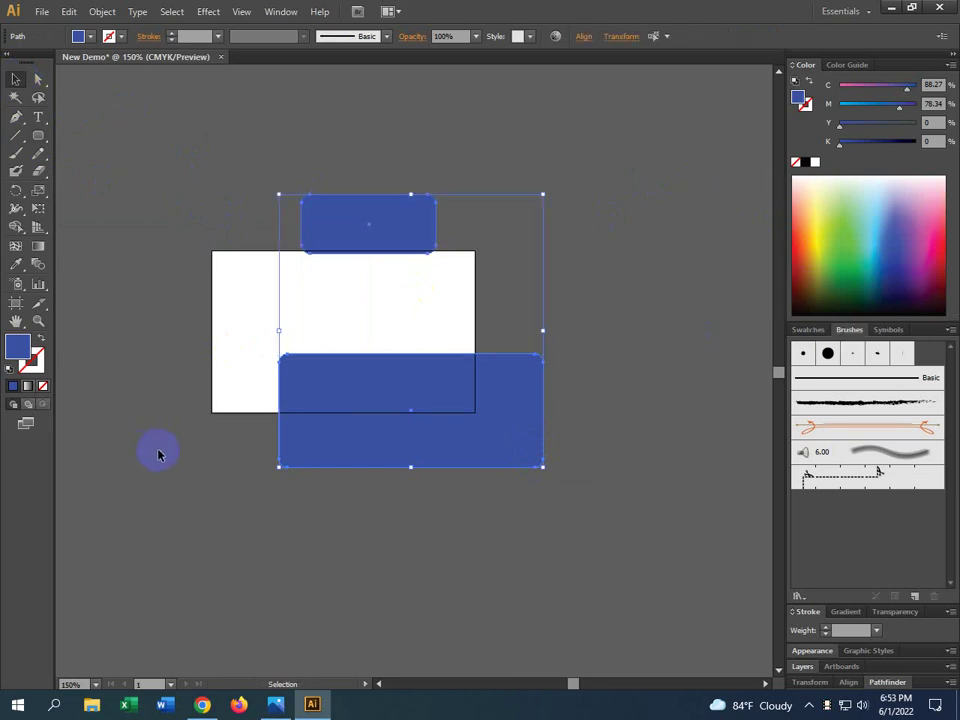
drag(730, 158, 199, 482)
key(Delete)
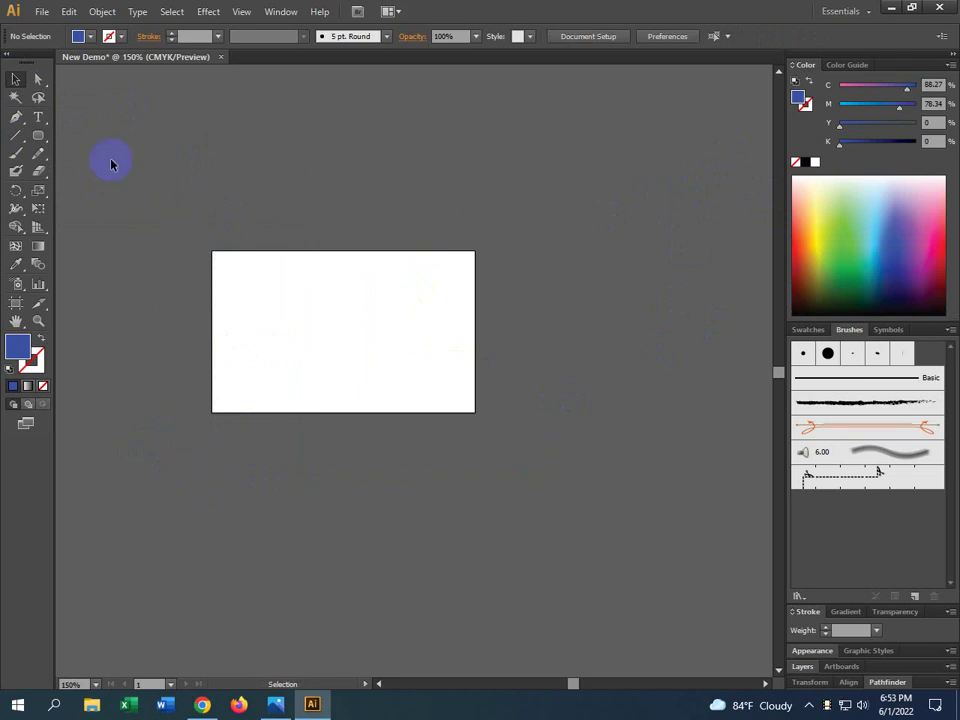
drag(37, 134, 107, 174)
With the Ellipse tool, draw a blue circle right of the artboard and a wide ellipse above it, then pick the Polygon tool.
drag(260, 196, 440, 400)
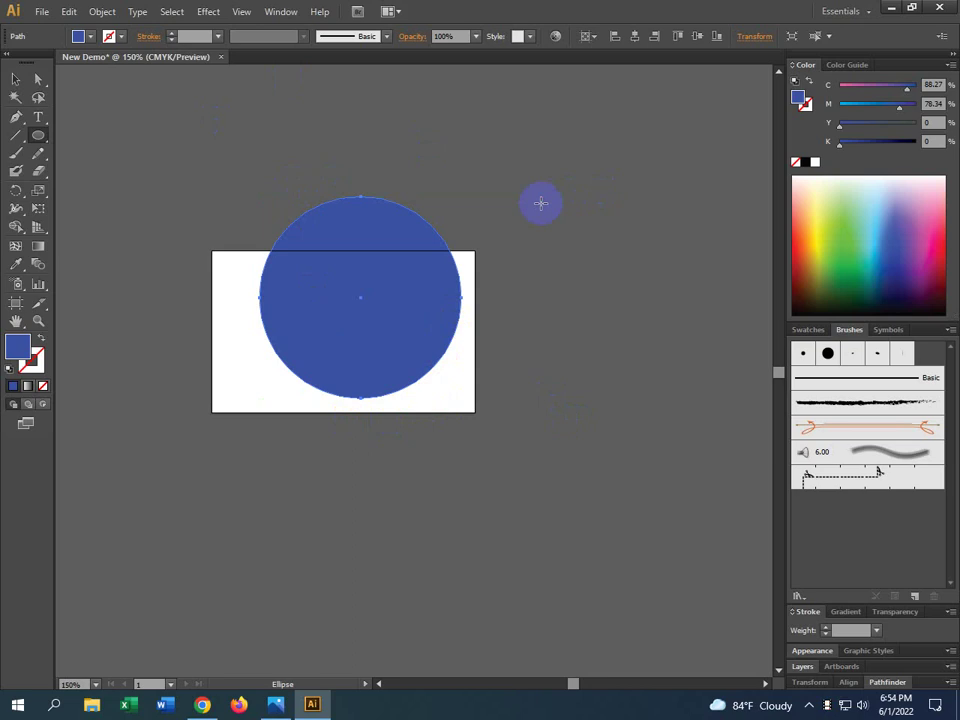
drag(552, 178, 678, 380)
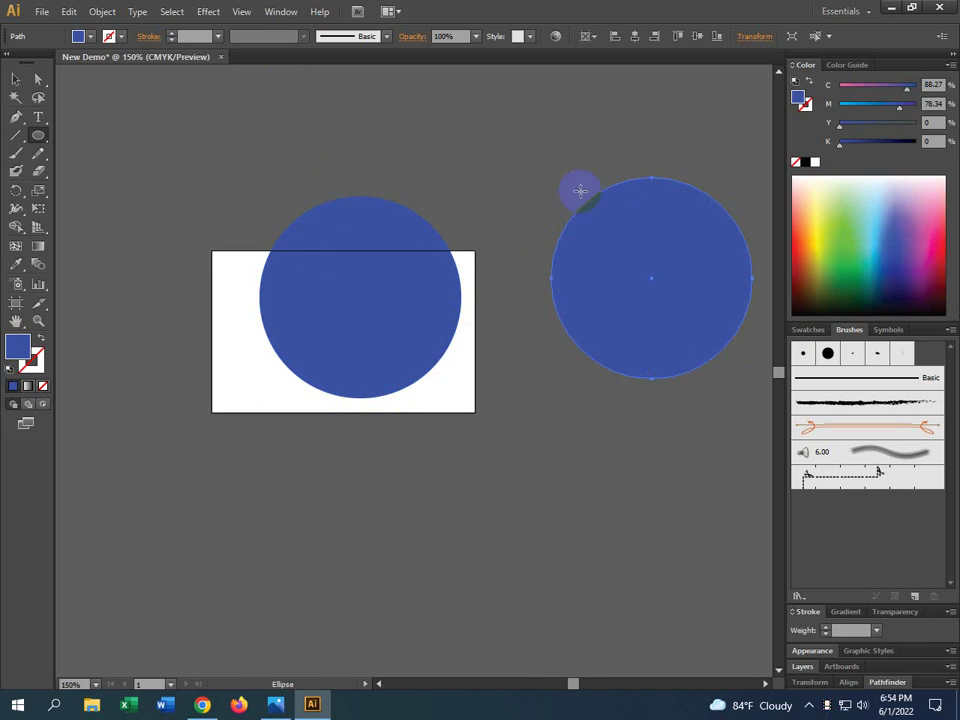
mouse_move(259, 140)
mouse_down()
mouse_move(531, 197)
mouse_move(527, 240)
mouse_up()
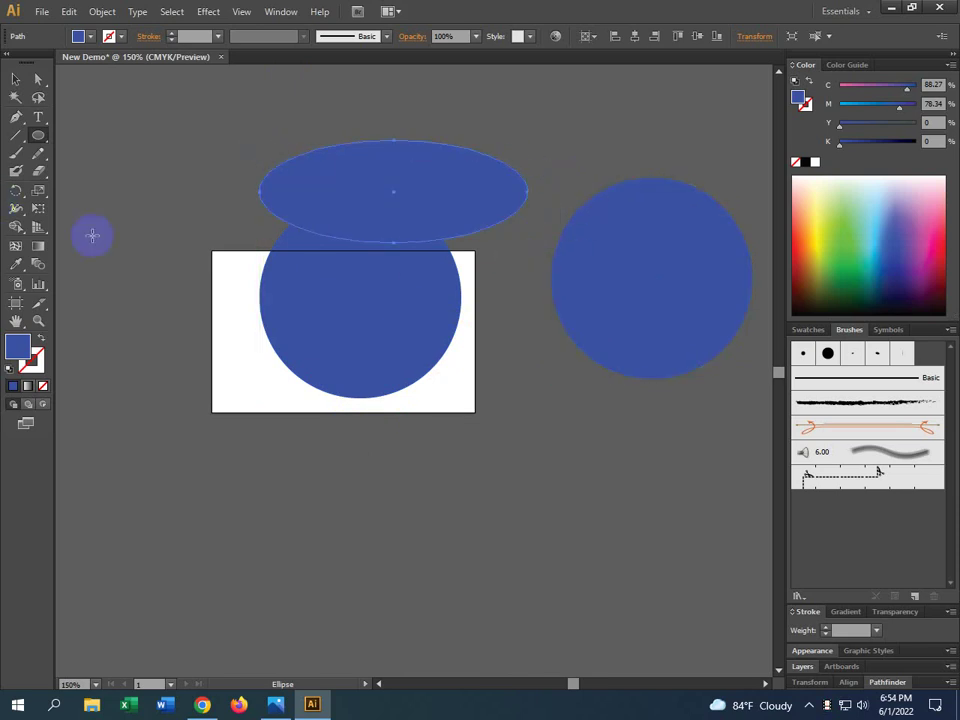
drag(36, 138, 242, 375)
scroll(242, 375, down, 5)
Draw an oversized test hexagon and undo it, then minimize the Illustrator window.
drag(343, 282, 445, 385)
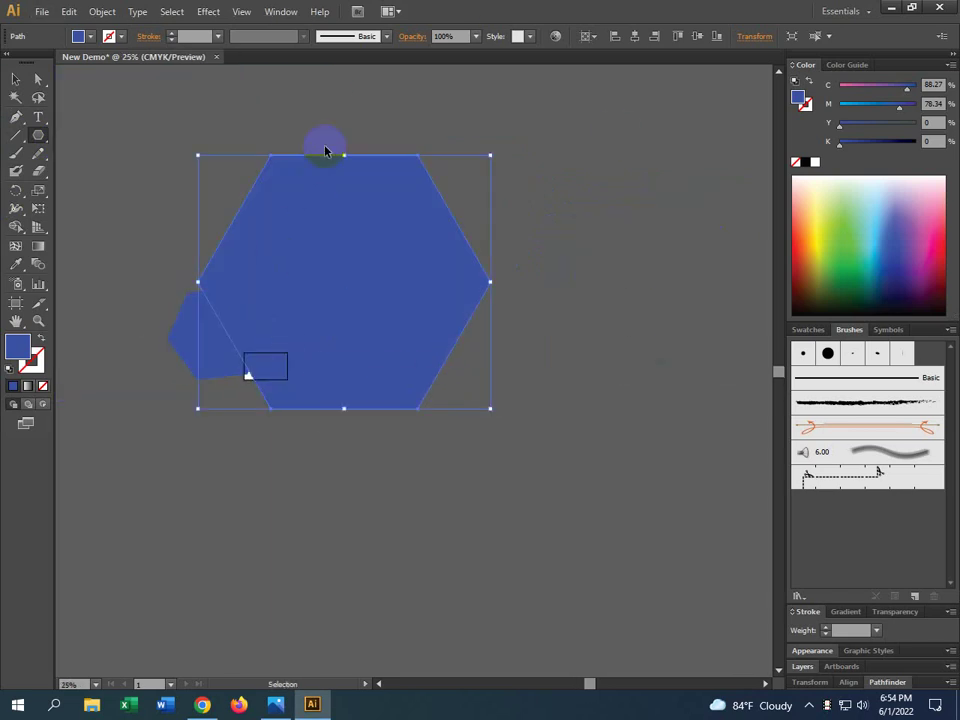
key(ctrl+z)
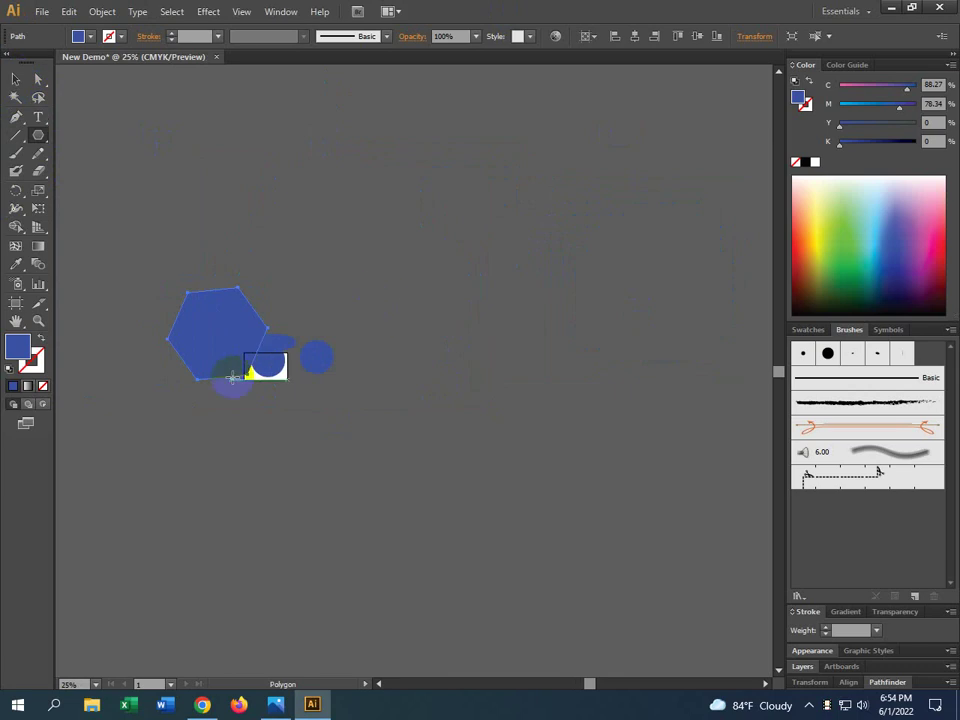
click(39, 137)
drag(39, 137, 113, 188)
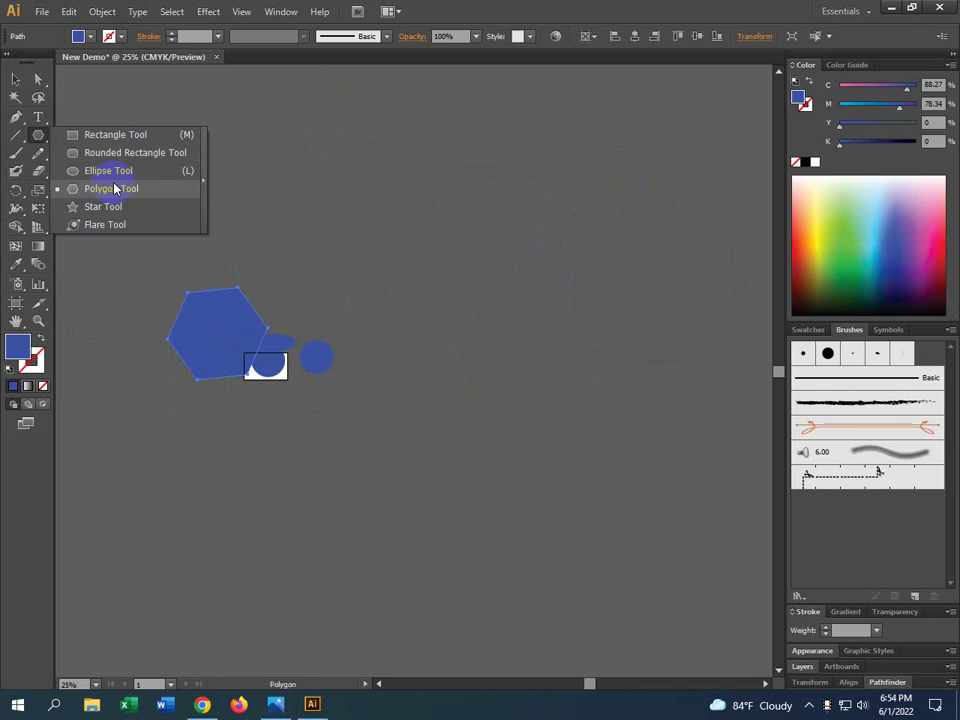
drag(113, 188, 895, 8)
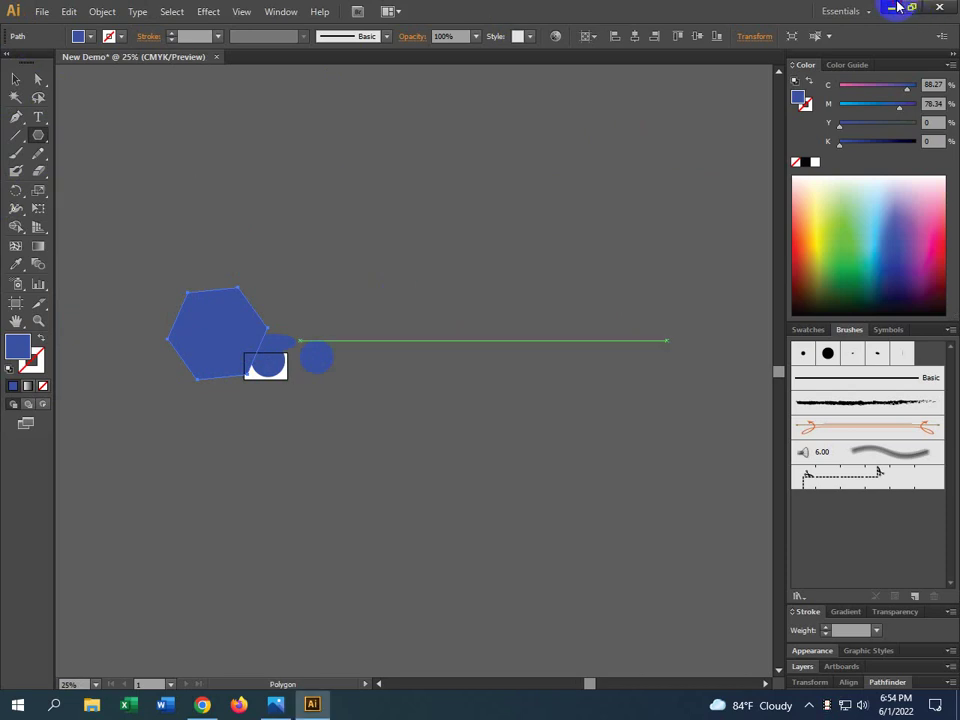
click(893, 8)
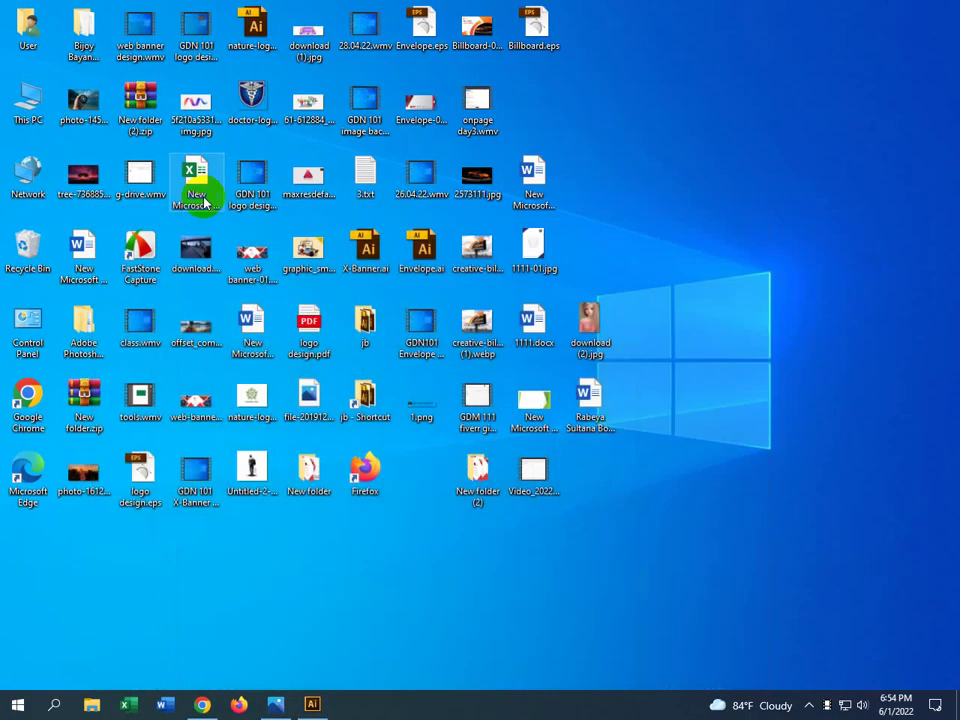
View Envelope-01.png in Photos from the desktop, then minimize Photos and return to Illustrator.
click(421, 110)
double_click(421, 117)
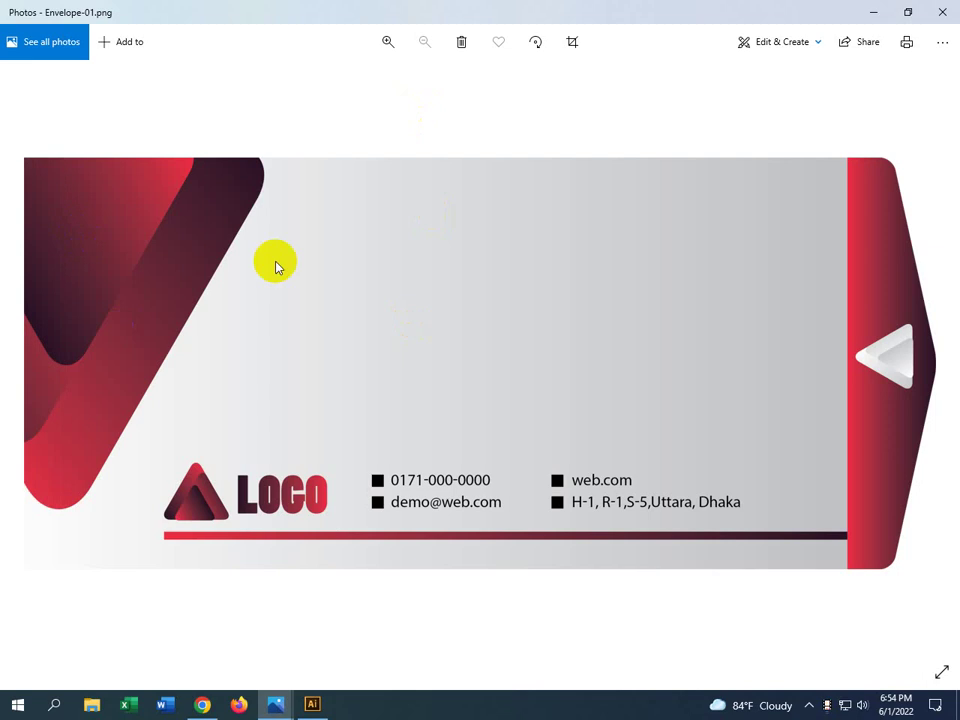
click(872, 12)
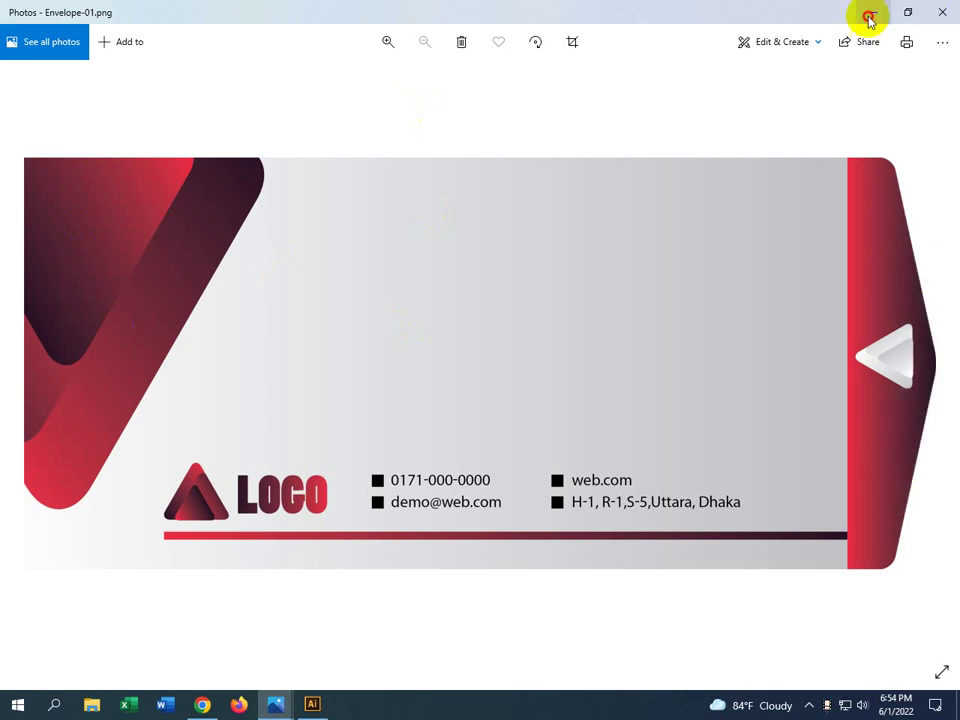
click(312, 704)
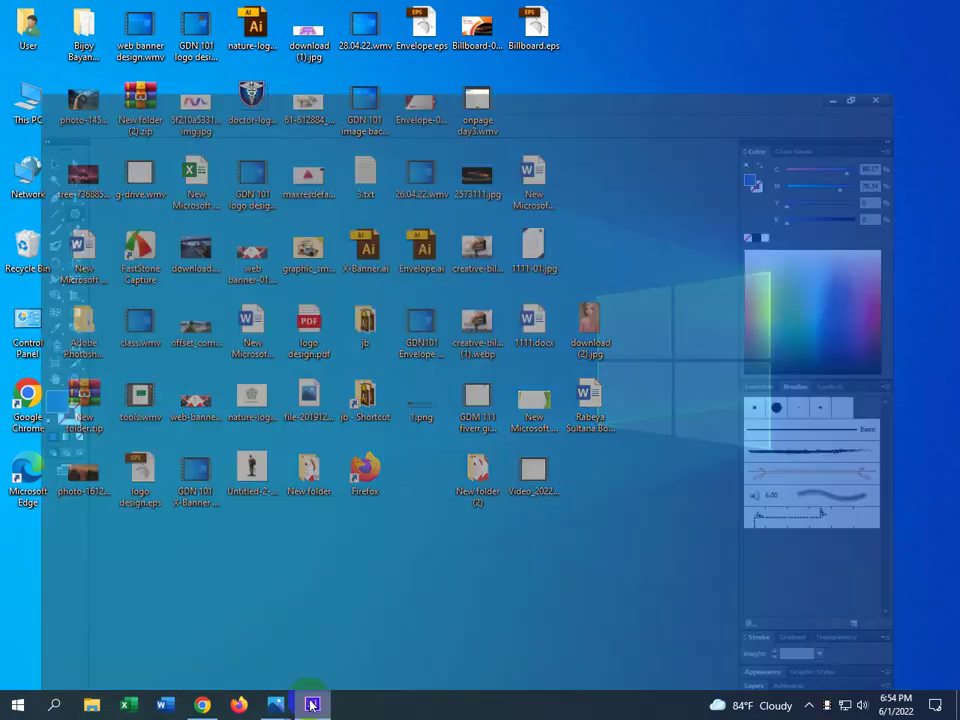
Dismiss the Polygon dialog and drag out a larger hexagon above the existing shapes.
alt+scroll(283, 325, up, 2)
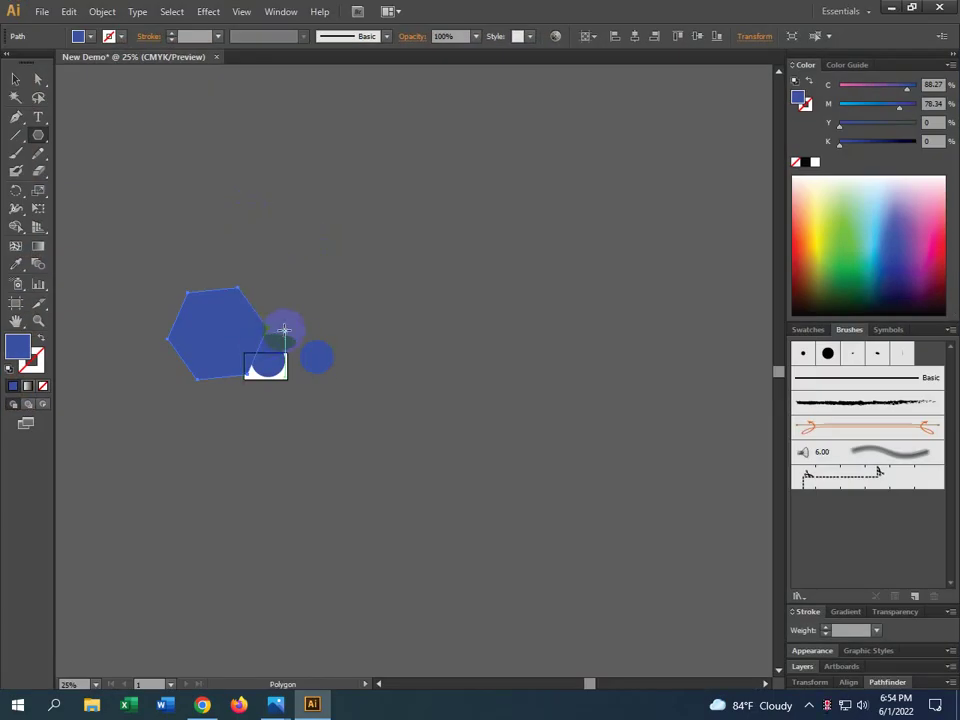
click(327, 186)
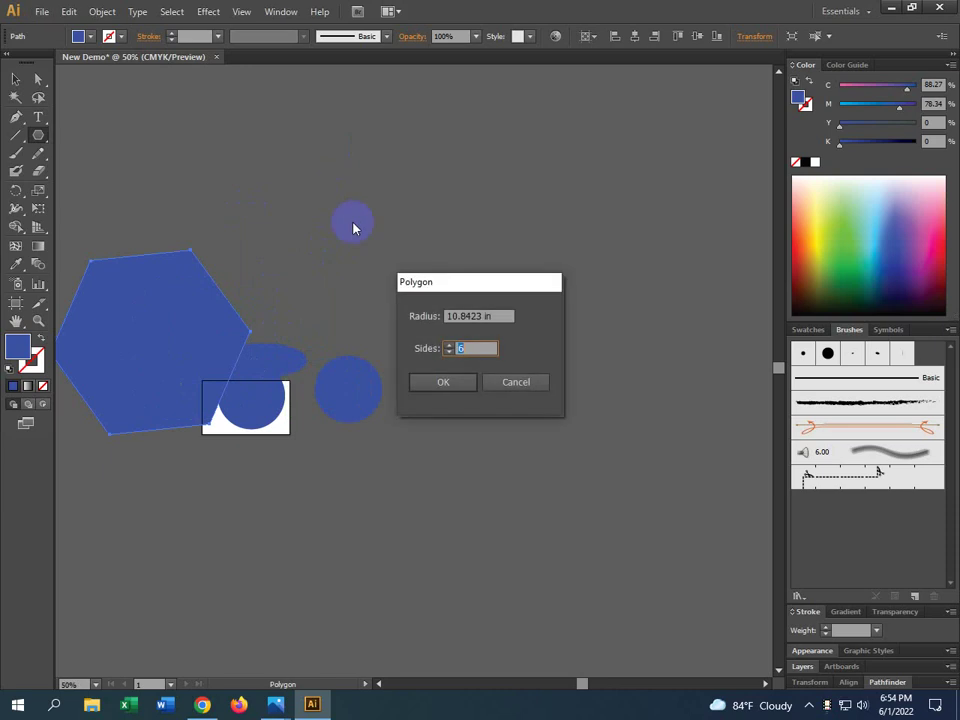
click(516, 382)
drag(303, 182, 411, 280)
Reopen the Polygon size dialog and cancel it without drawing anything.
scroll(368, 478, down, 3)
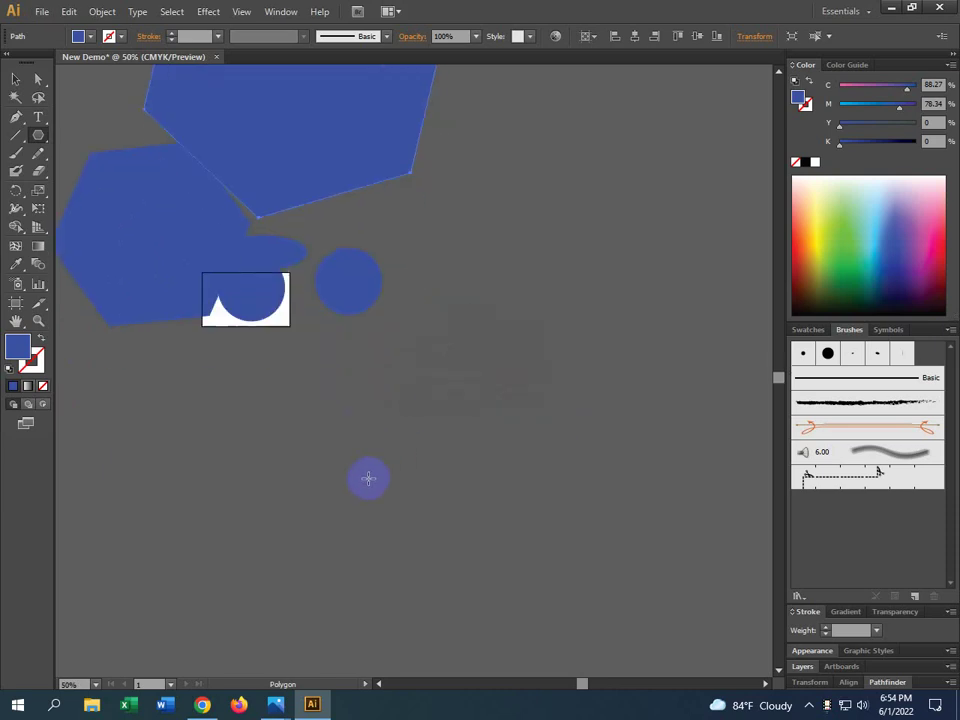
click(268, 418)
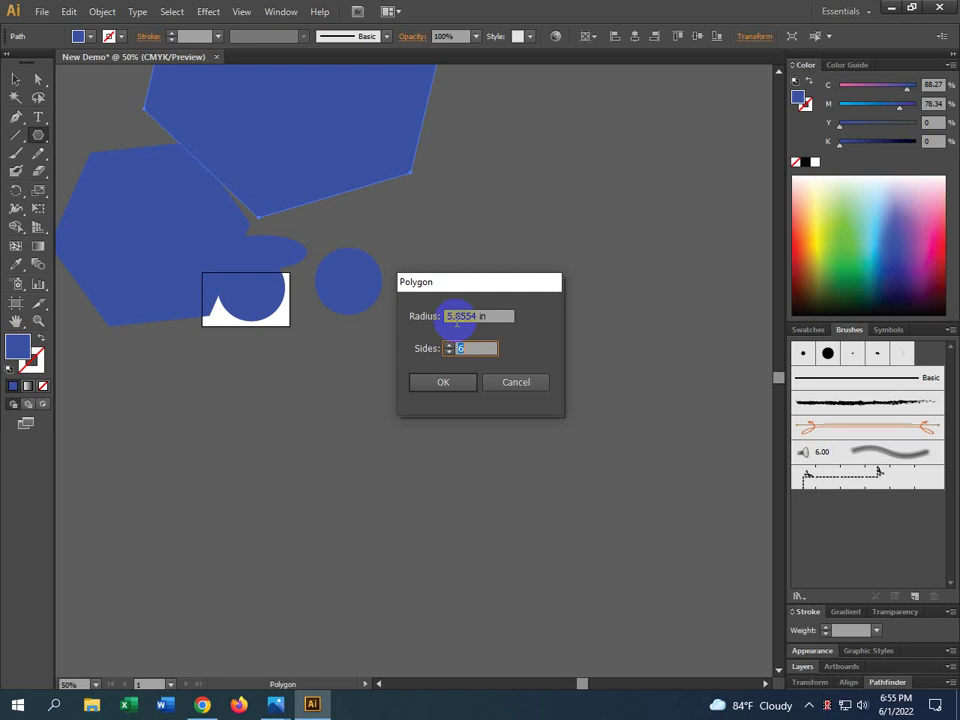
click(538, 380)
scroll(514, 360, down, 6)
scroll(514, 360, down, 1)
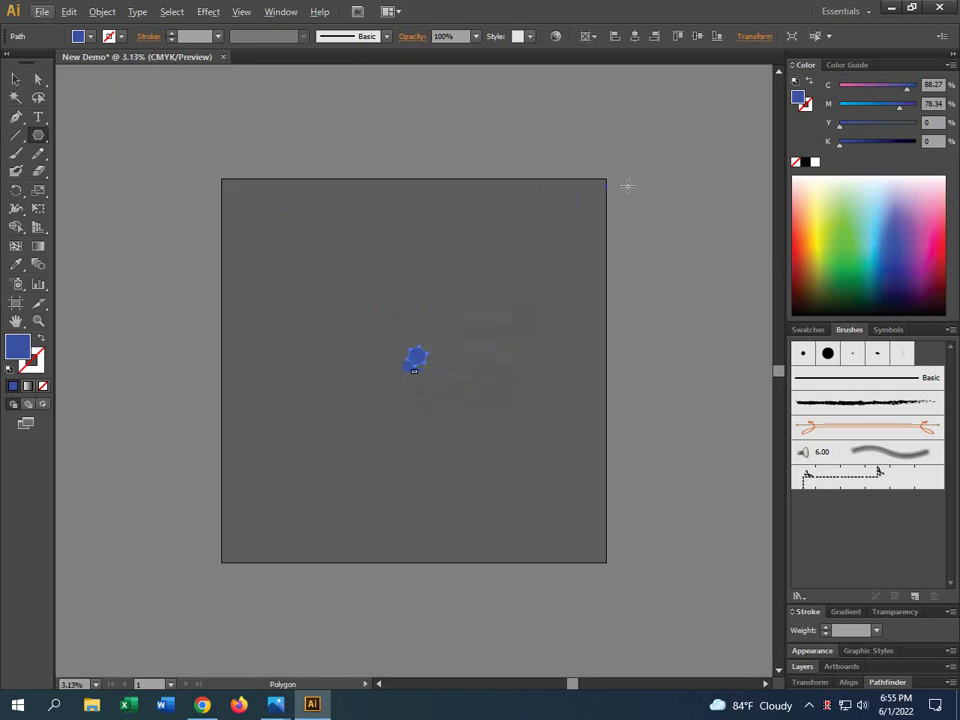
scroll(448, 343, up, 9)
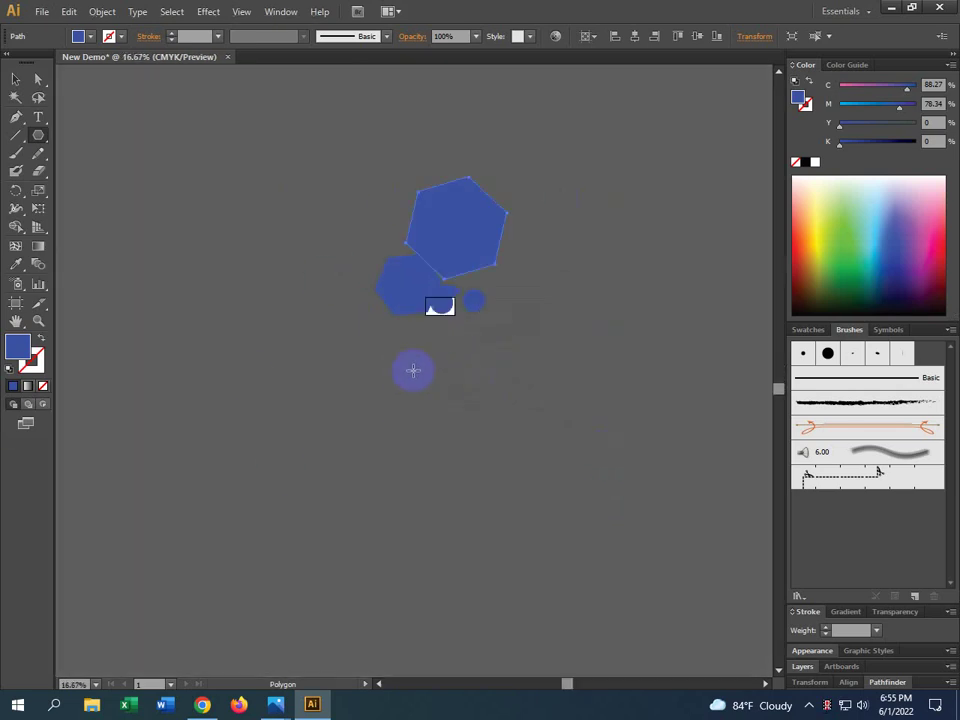
scroll(440, 287, up, 1)
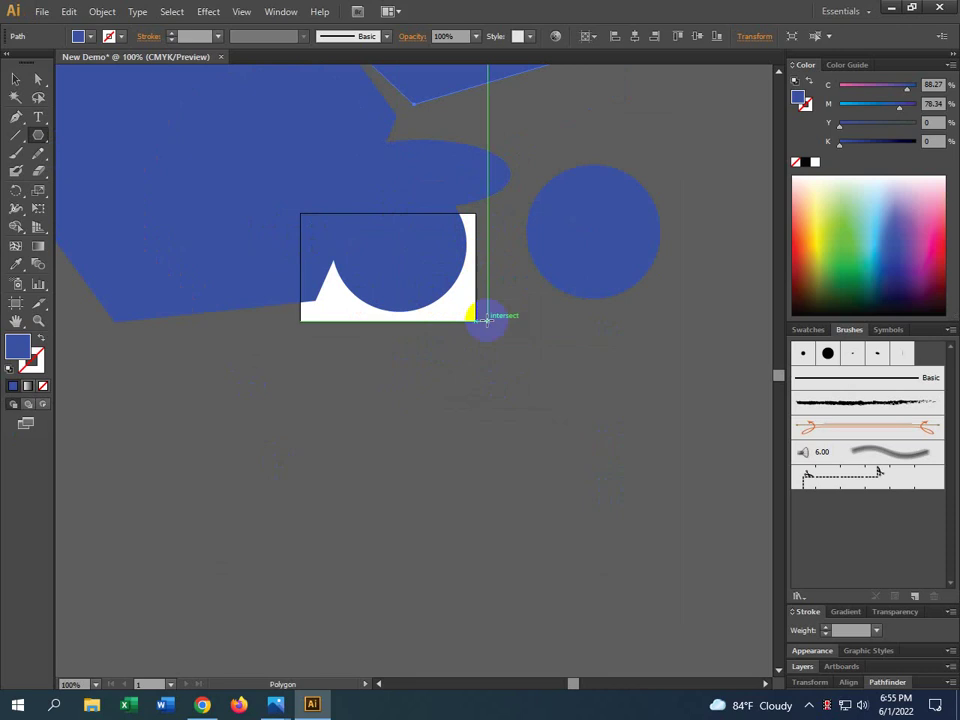
scroll(447, 330, down, 1)
scroll(447, 330, down, 3)
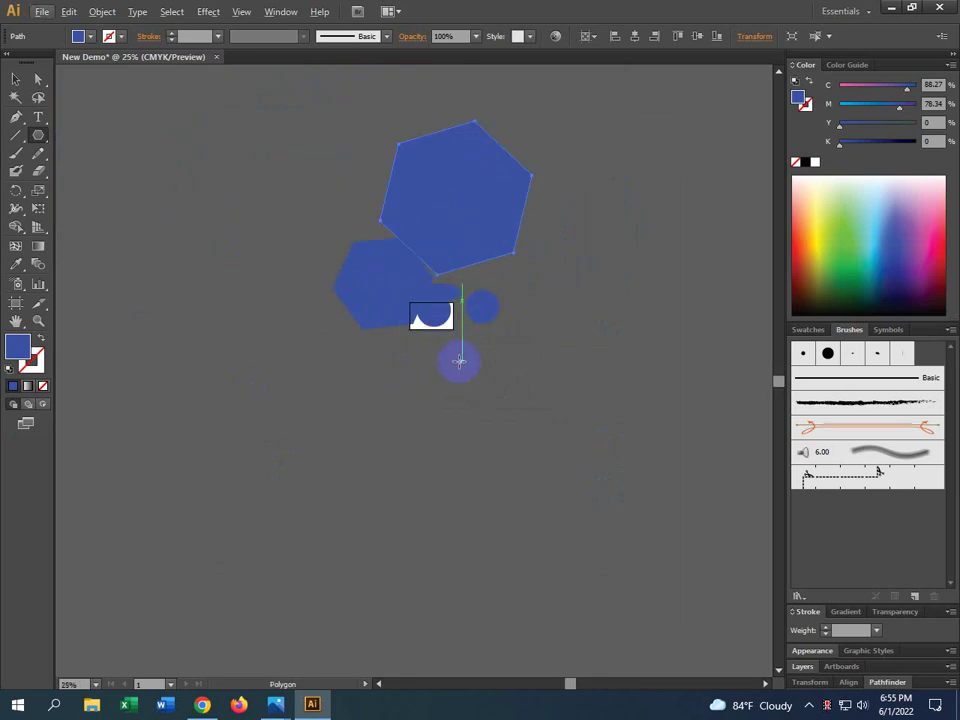
Create a blue triangle through the Polygon dialog with Radius 3.75 in and 3 sides.
scroll(452, 375, up, 4)
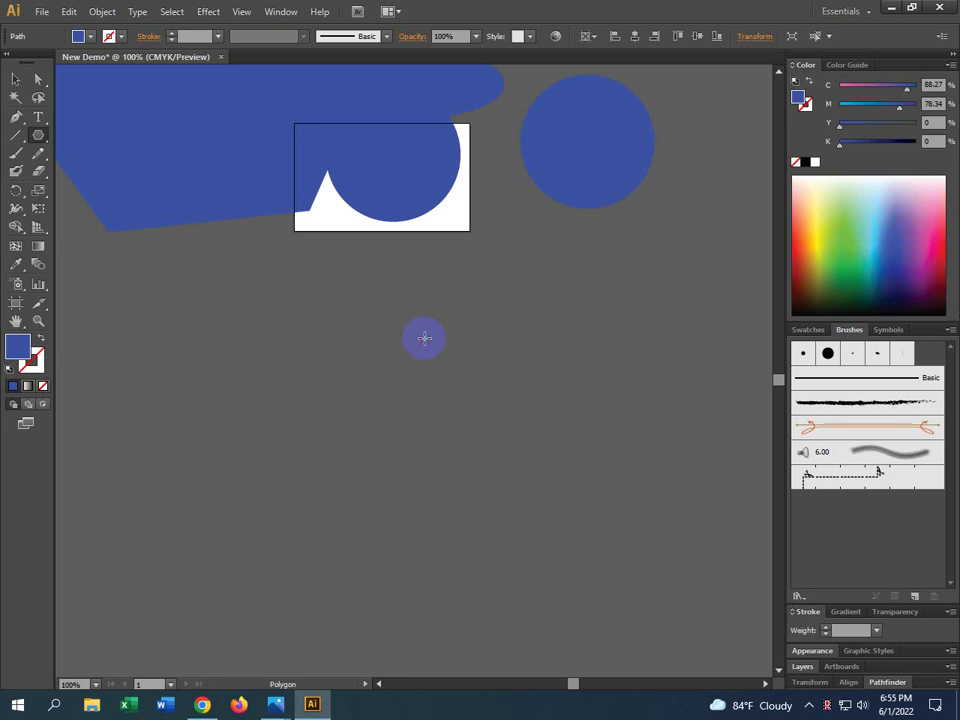
click(424, 338)
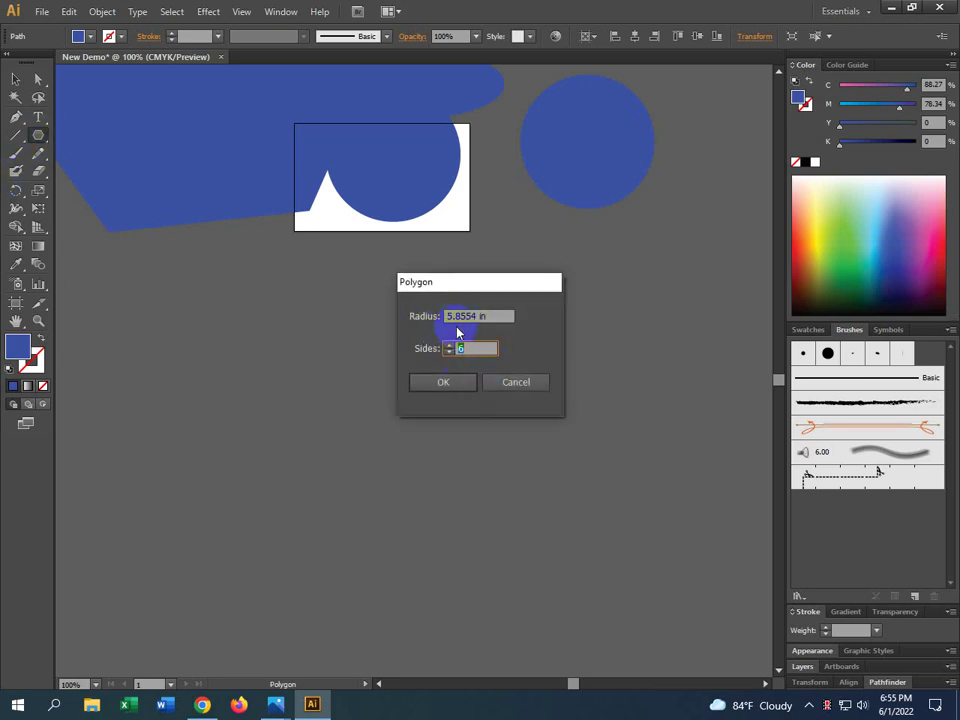
click(505, 316)
text(5.625)
key(Down)
click(465, 348)
text(6)
click(451, 350)
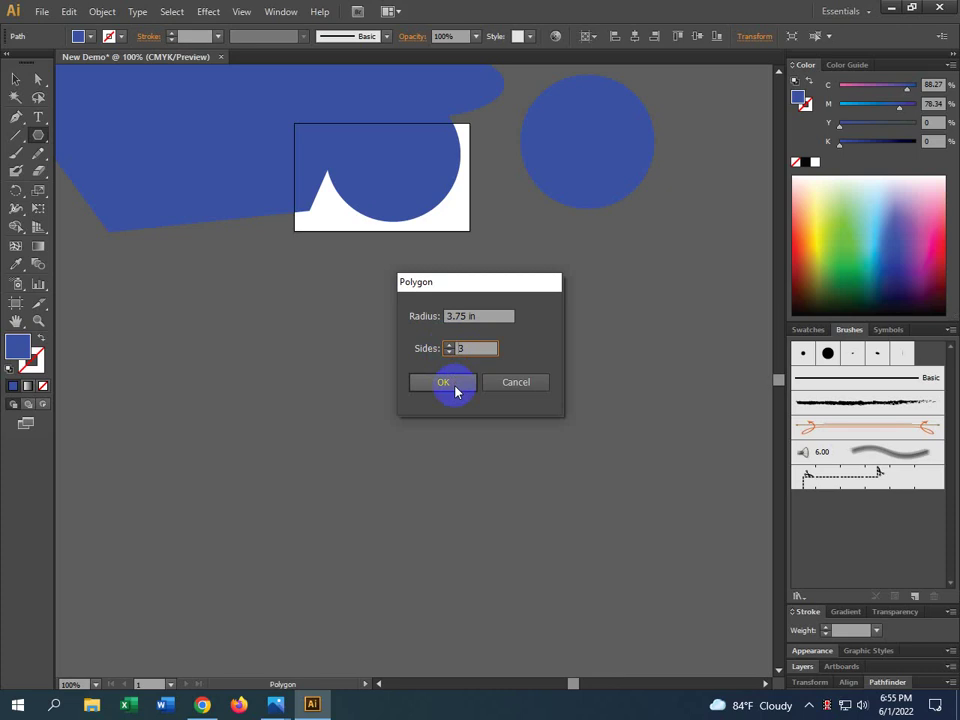
click(454, 381)
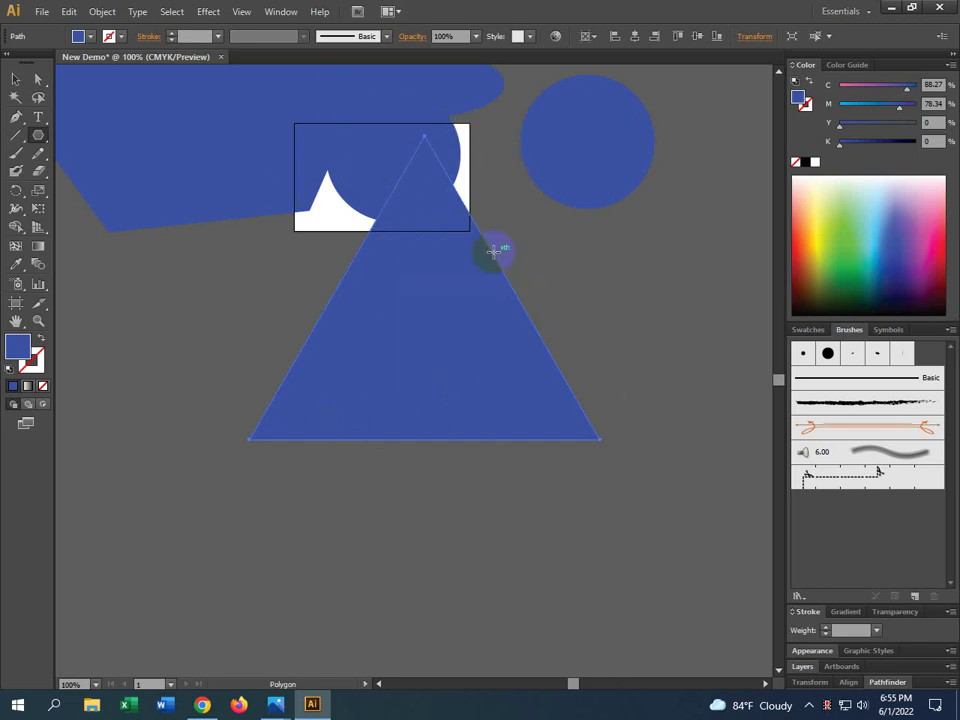
click(16, 78)
Marquee-select the hexagons, triangle and circle and delete them.
scroll(428, 240, down, 4)
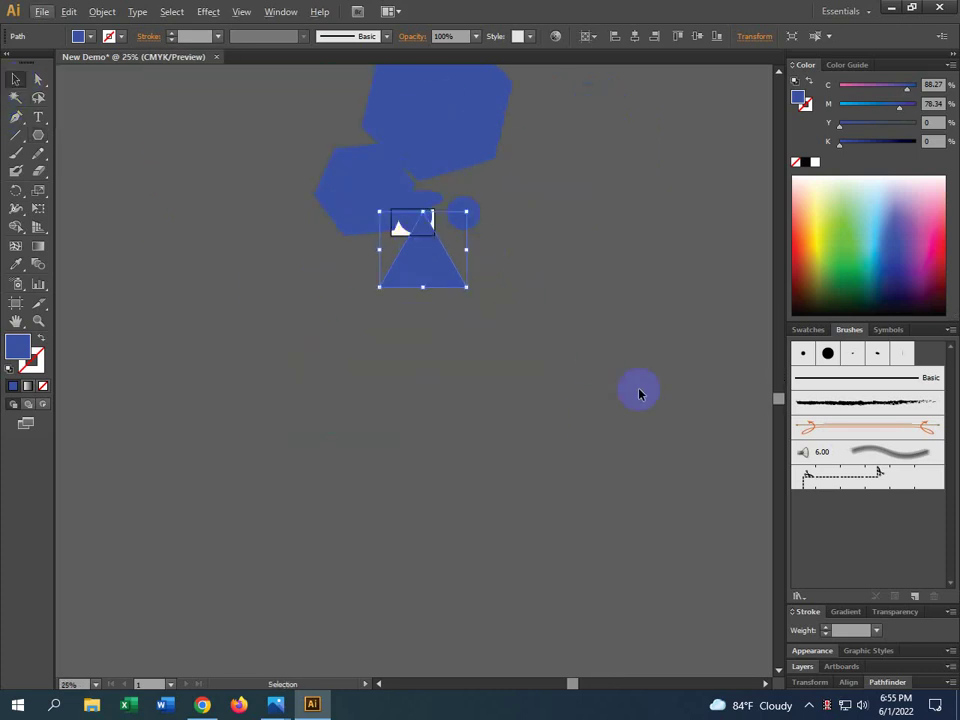
drag(639, 388, 229, 152)
key(Delete)
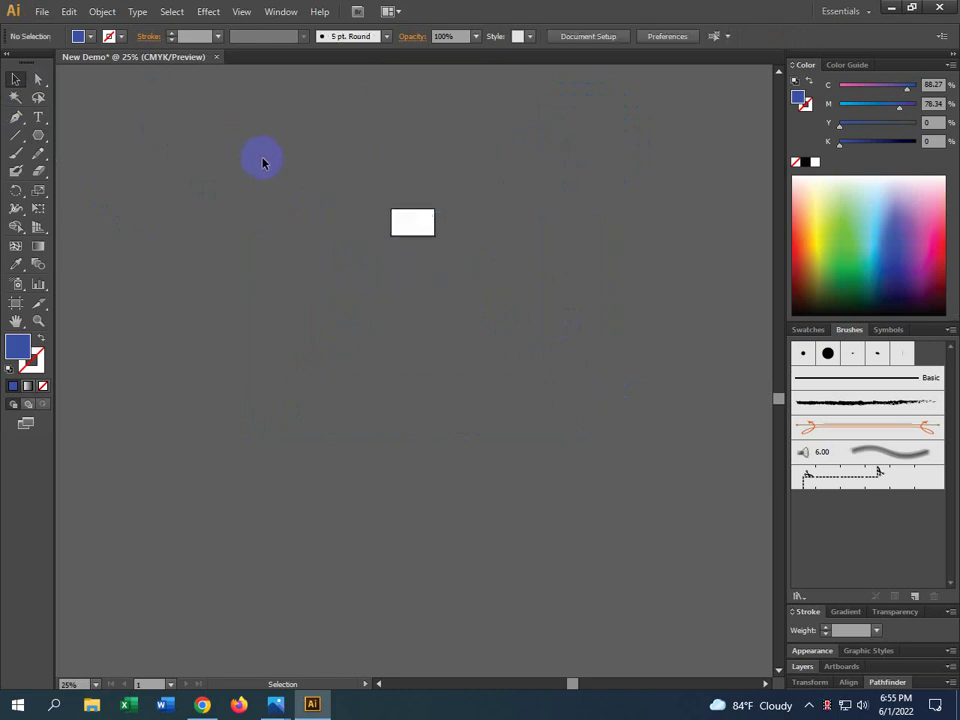
scroll(452, 150, up, 1)
scroll(369, 306, up, 4)
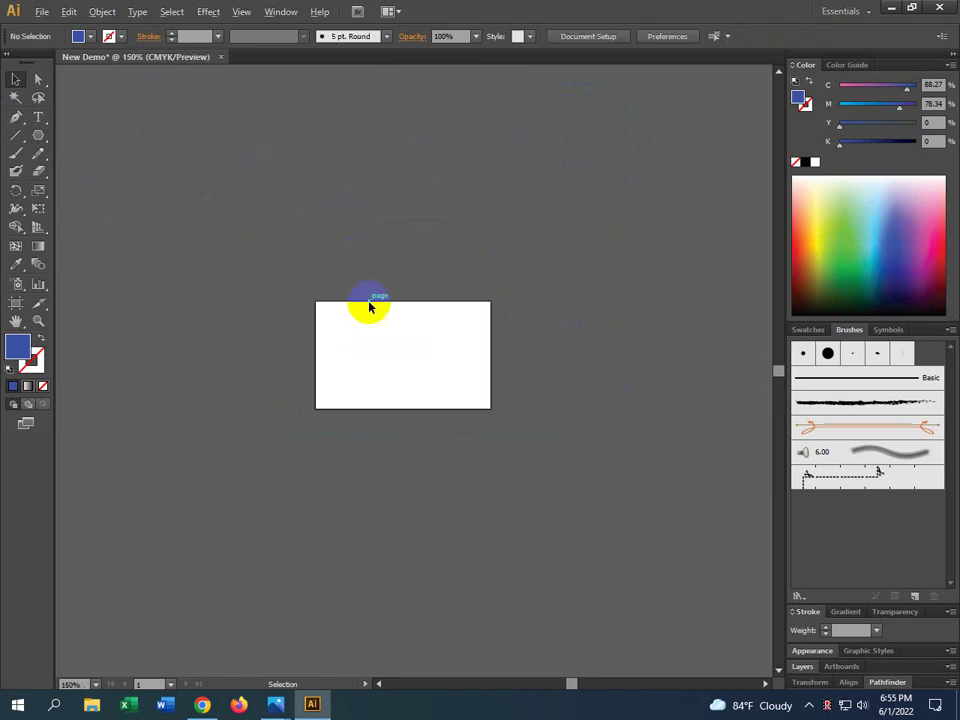
drag(491, 373, 495, 319)
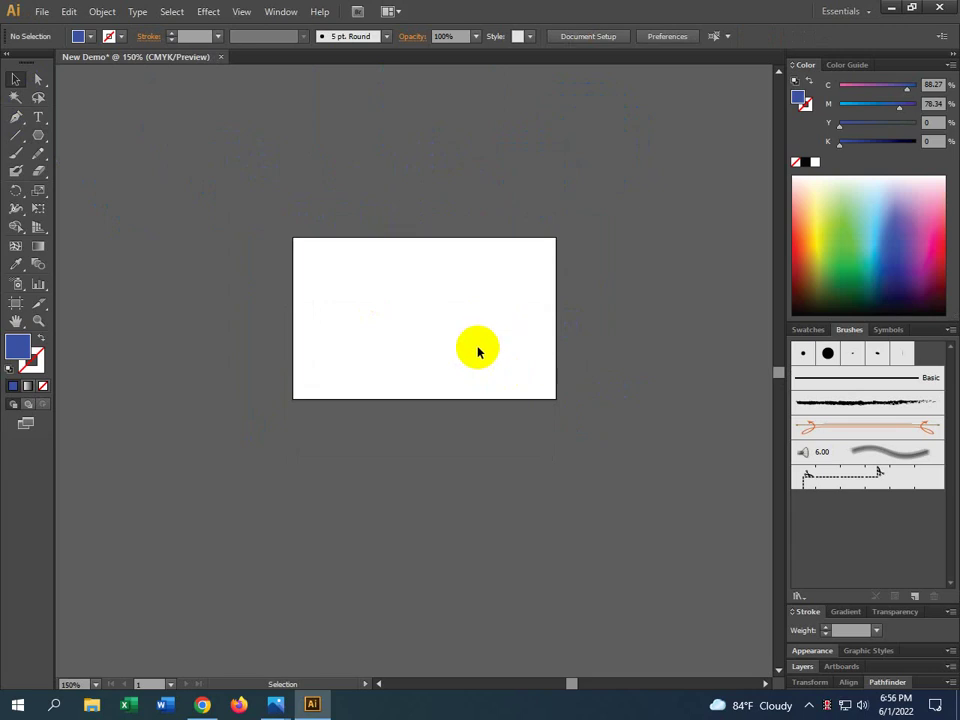
Draw two test triangles across the artboard with the Polygon tool and undo each.
click(33, 144)
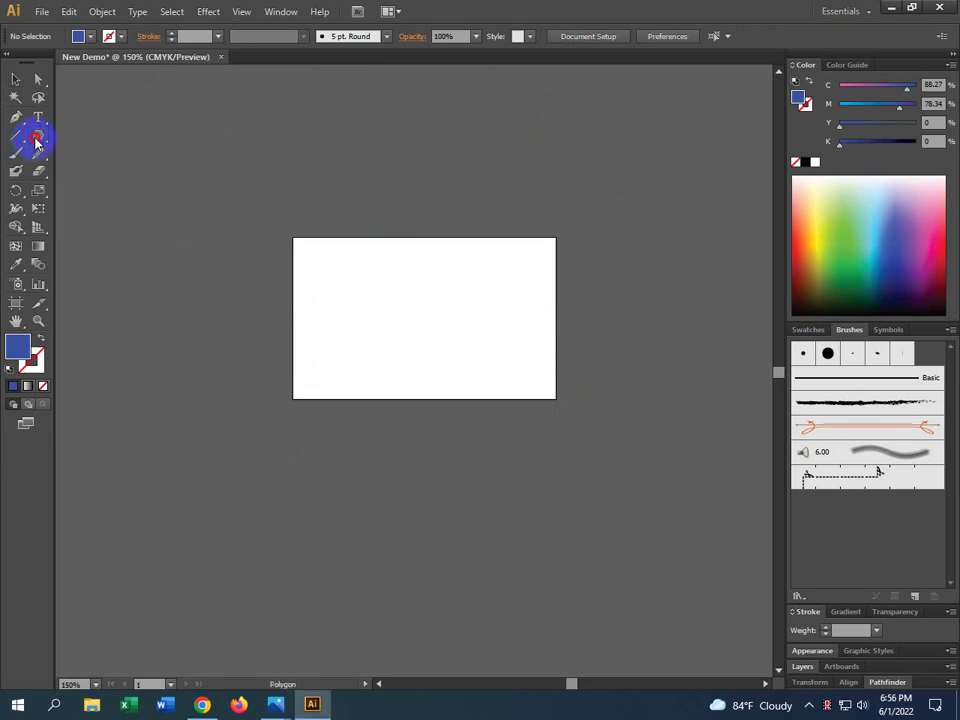
drag(36, 142, 99, 199)
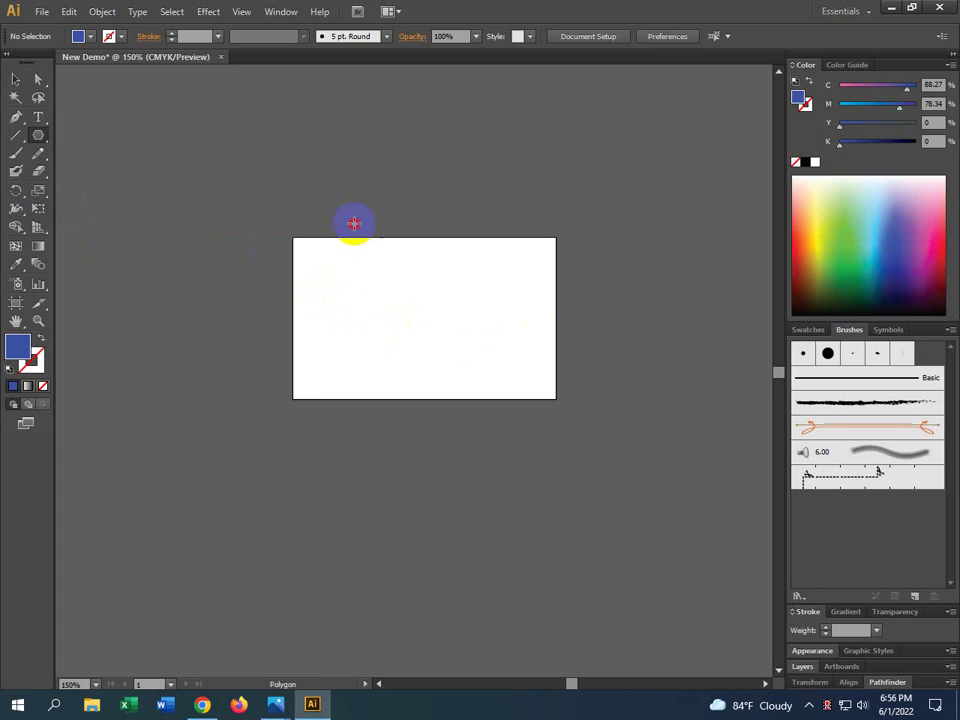
drag(354, 223, 447, 343)
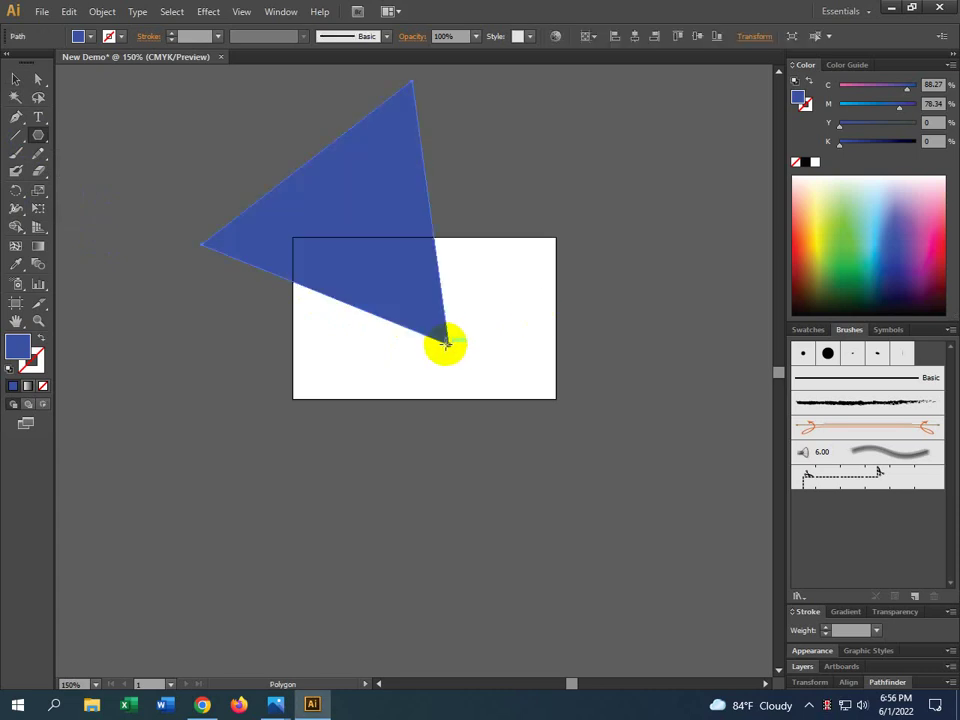
key(ctrl+z)
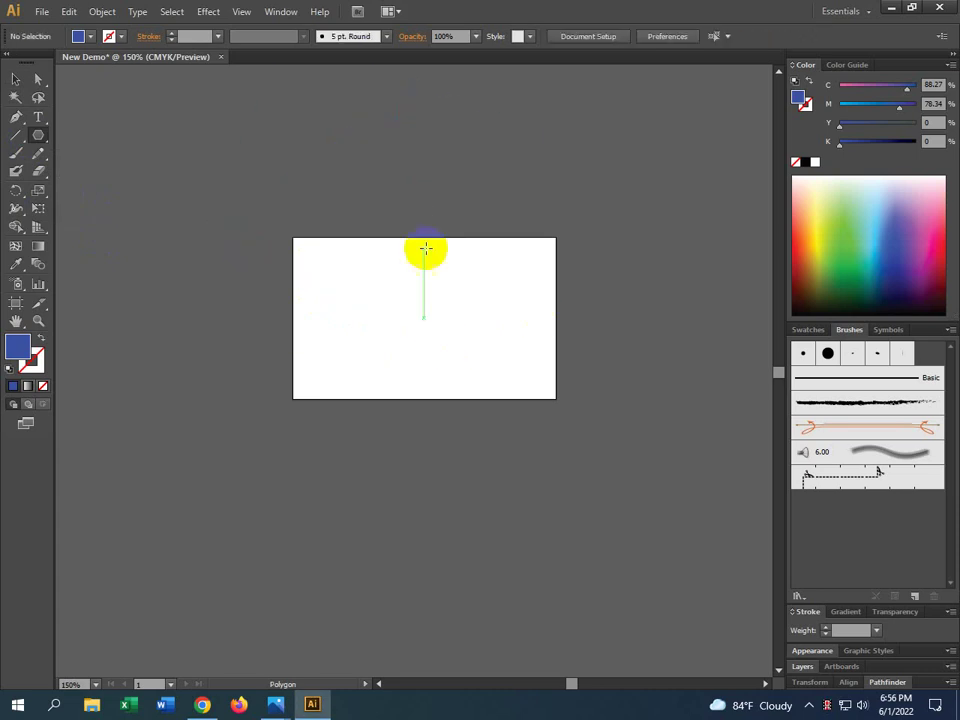
drag(382, 187, 503, 334)
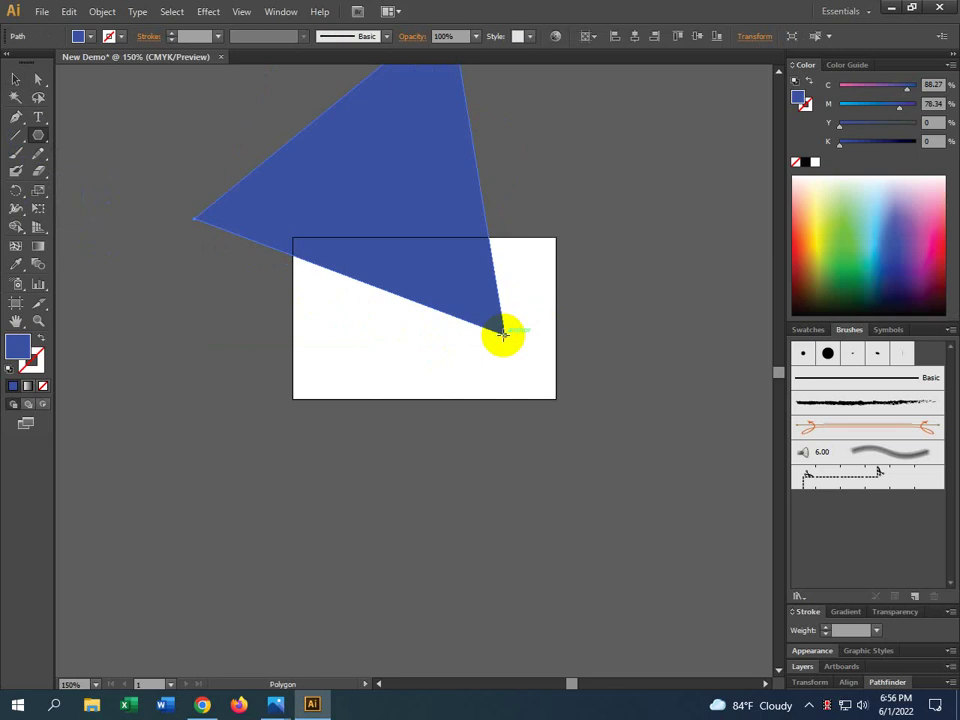
key(ctrl+z)
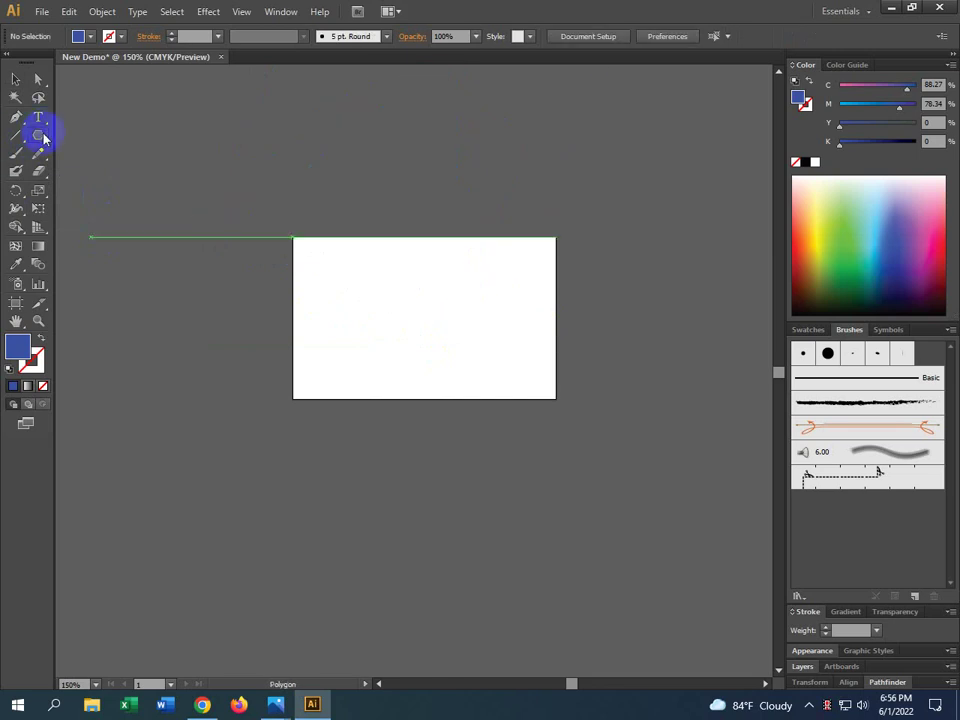
Drag a large five-point star over the artboard, then add a 3-point triangle via the Star dialog.
drag(43, 135, 94, 206)
drag(381, 178, 534, 344)
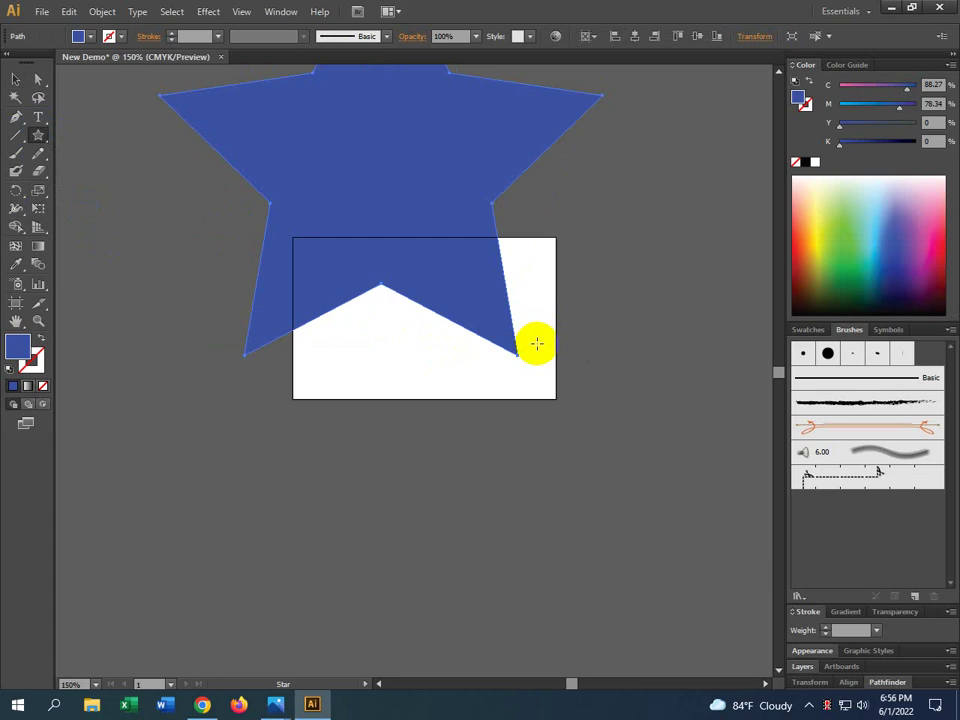
click(493, 298)
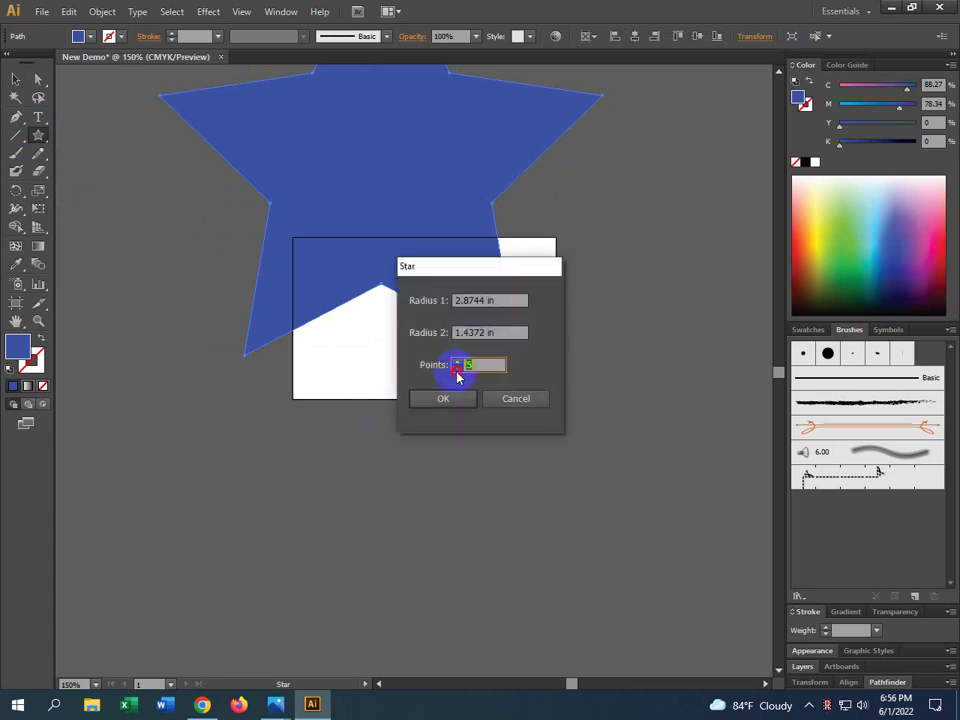
click(456, 369)
click(456, 369)
click(443, 398)
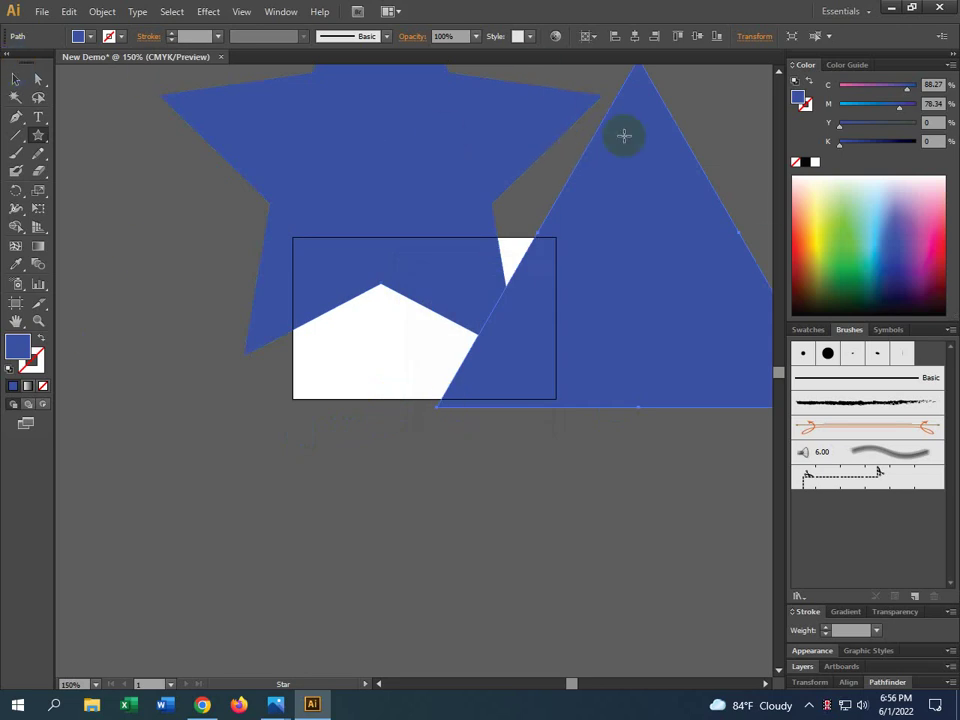
Select all objects, then draw an extra three-point star and undo it.
click(15, 78)
drag(282, 239, 220, 219)
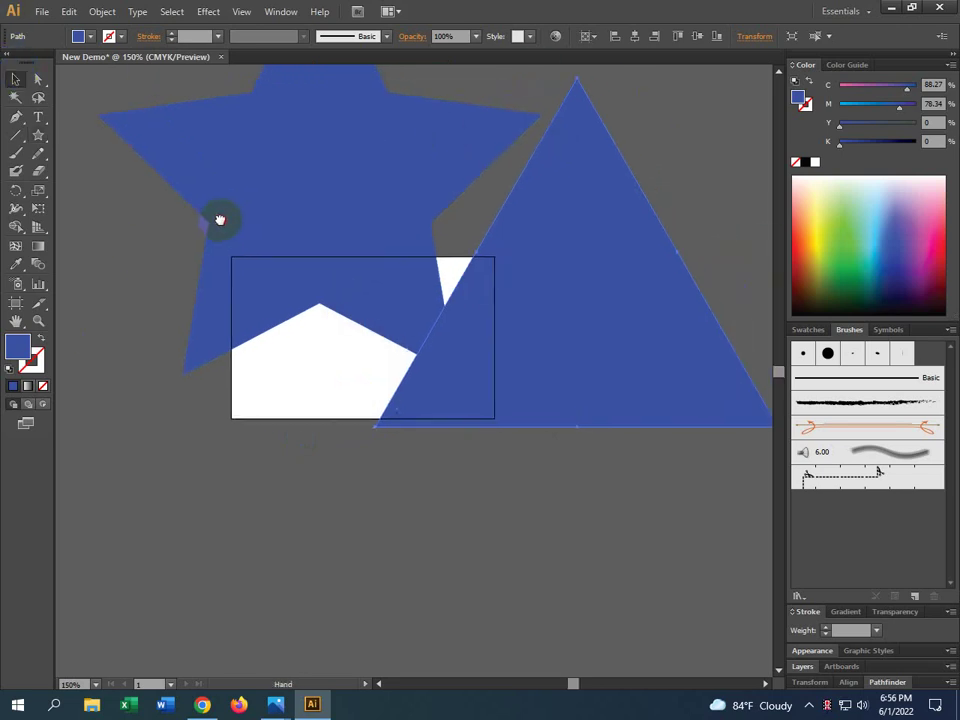
key(ctrl+a)
scroll(160, 158, down, 3)
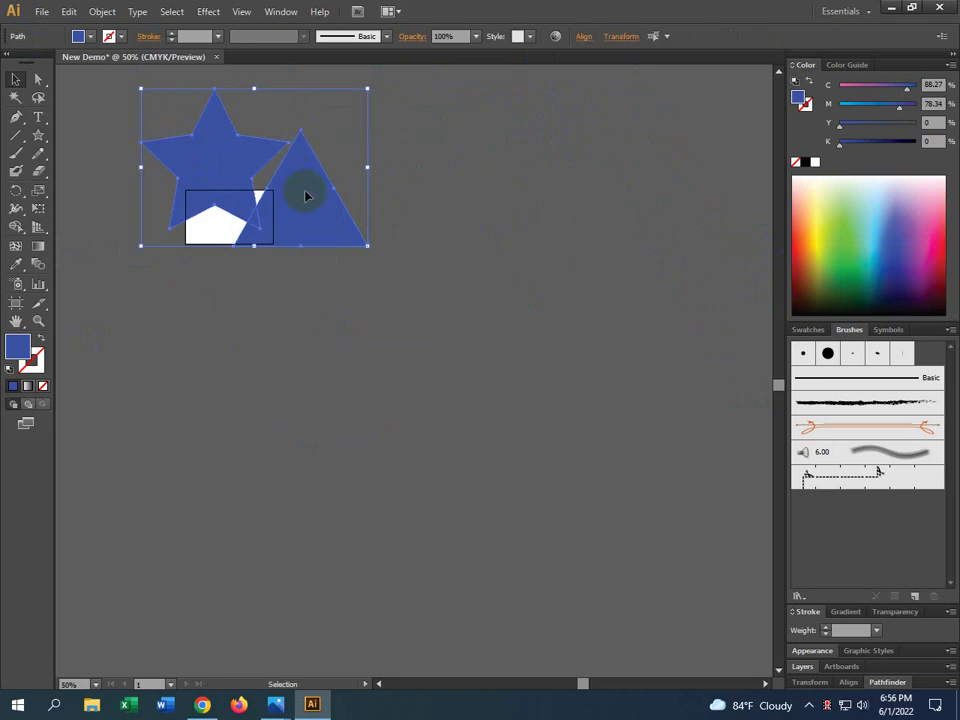
drag(38, 133, 97, 212)
drag(185, 262, 278, 345)
key(ctrl+z)
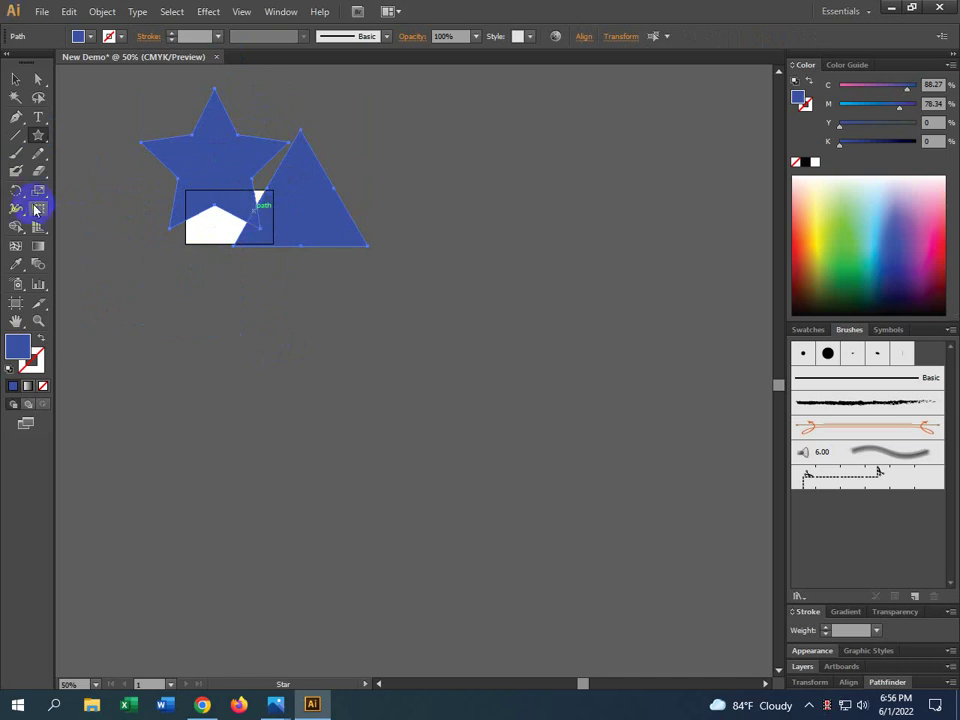
Select the blue triangle and drag it down and right, away from the star.
drag(43, 137, 79, 229)
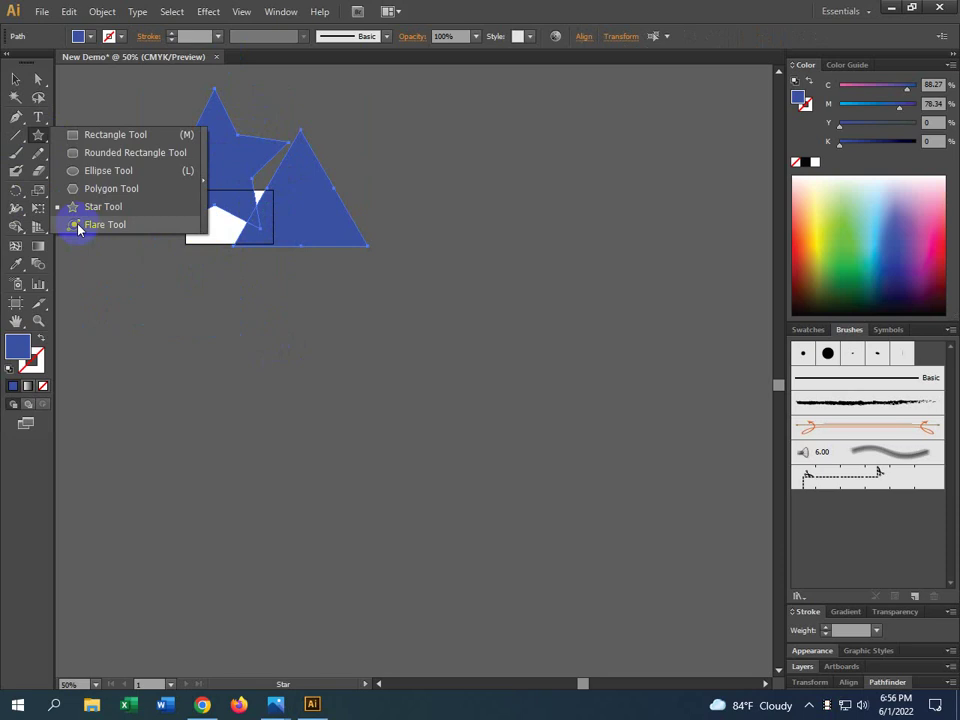
click(15, 78)
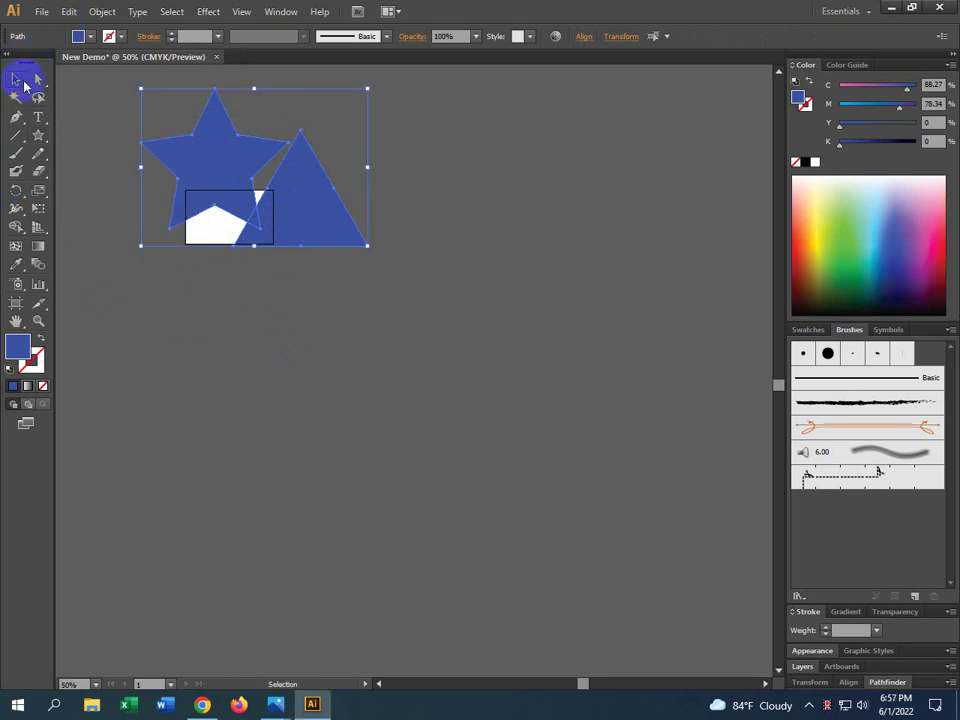
click(21, 87)
click(285, 381)
drag(285, 381, 386, 501)
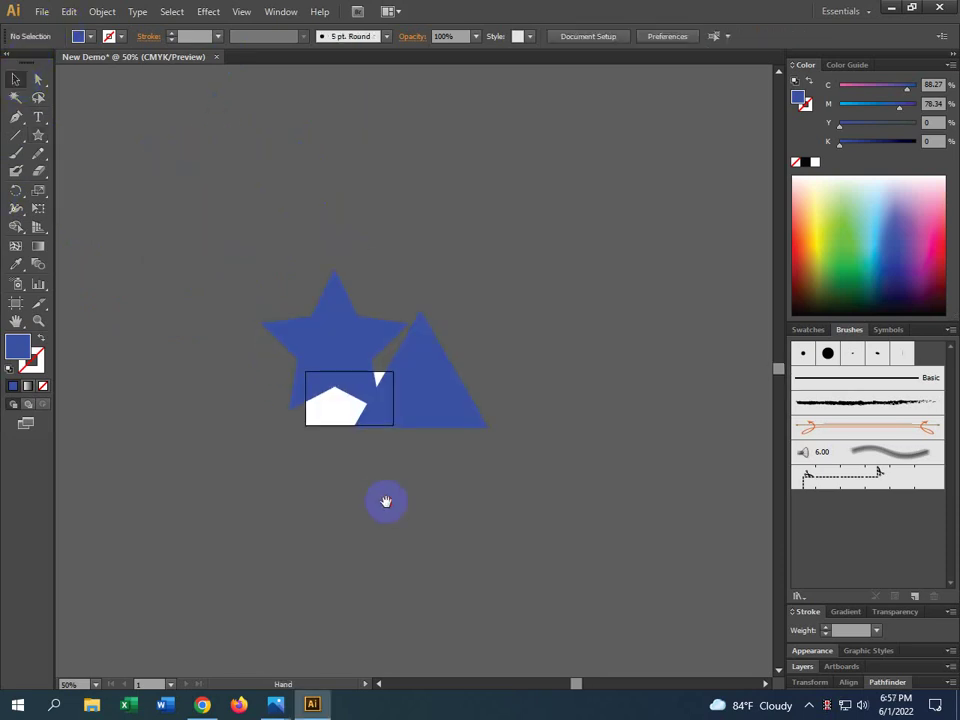
scroll(371, 448, up, 2)
click(440, 318)
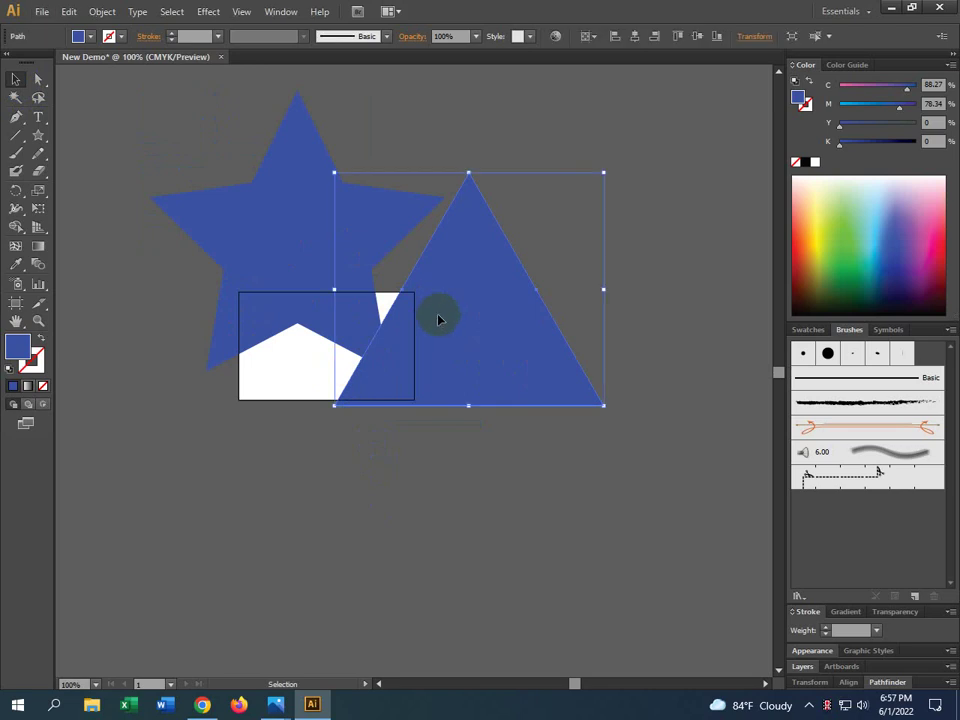
drag(457, 336, 477, 418)
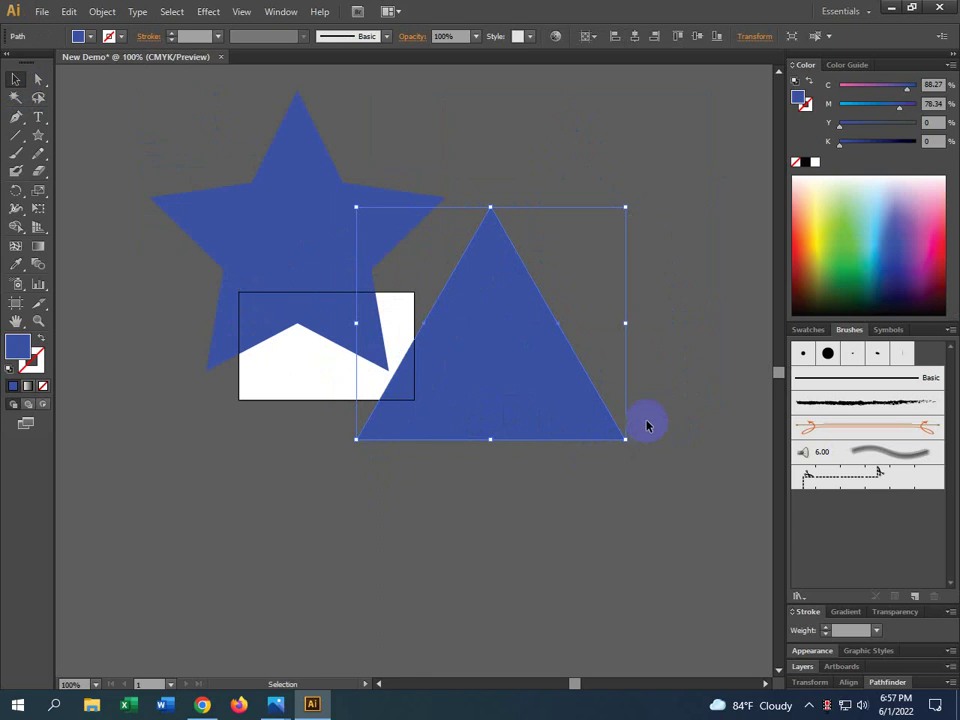
scroll(596, 360, up, 1)
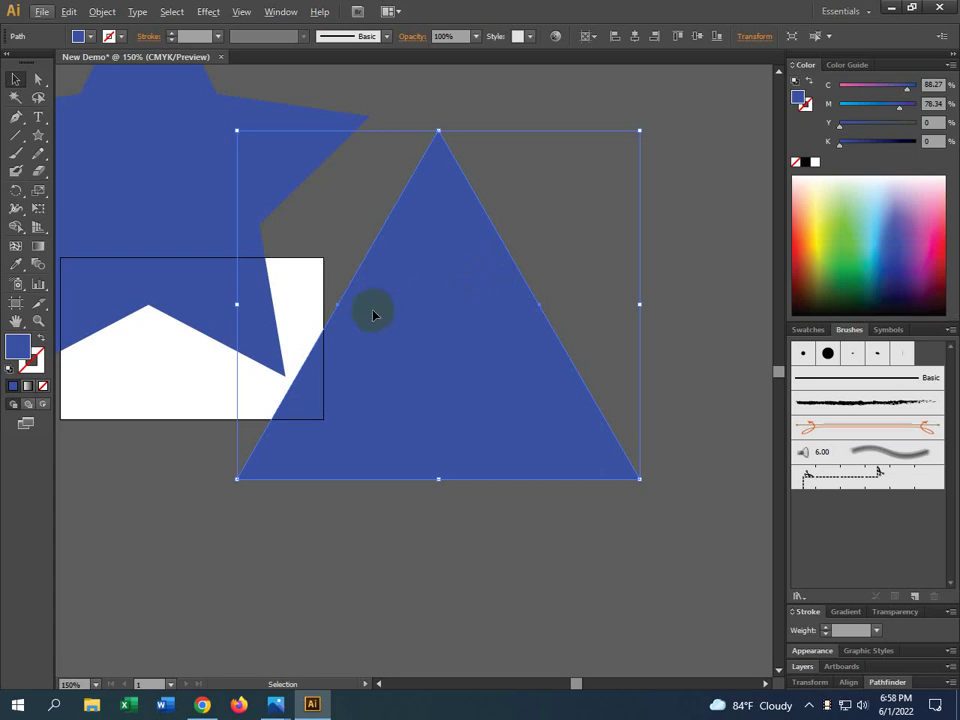
Scale the blue triangle from its bottom-right corner down to about 4.7 × 3.98 in.
click(339, 308)
click(588, 212)
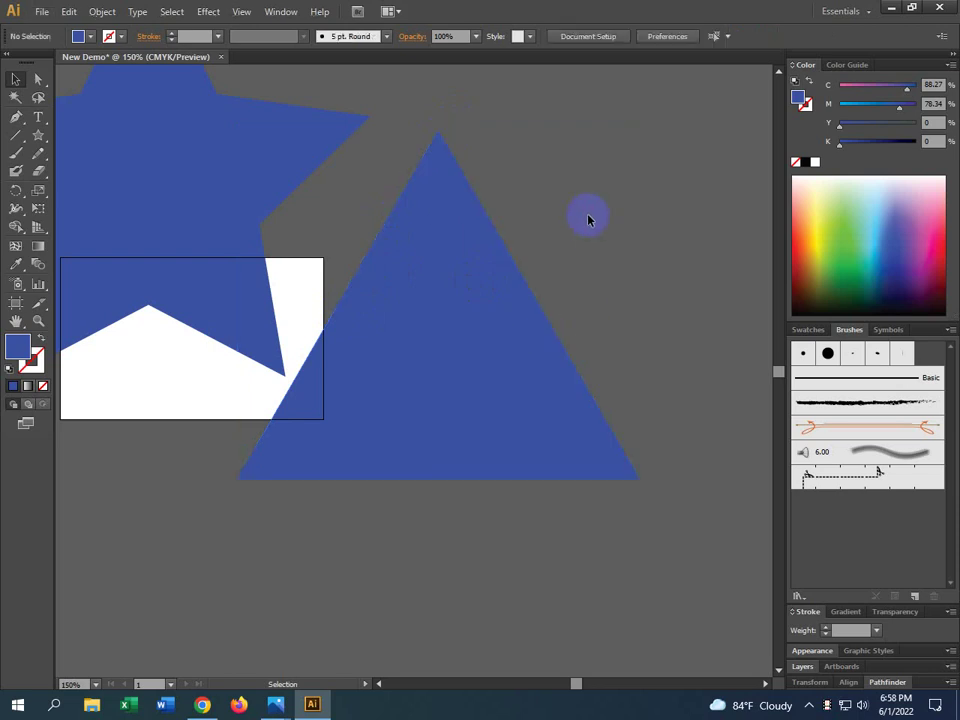
click(504, 328)
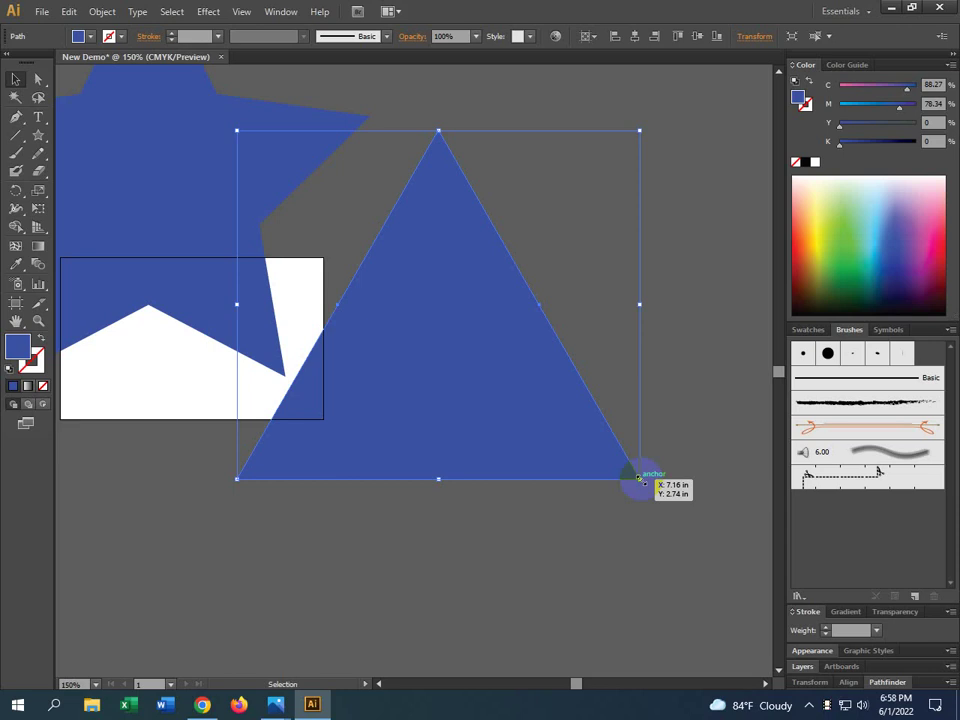
drag(639, 478, 662, 493)
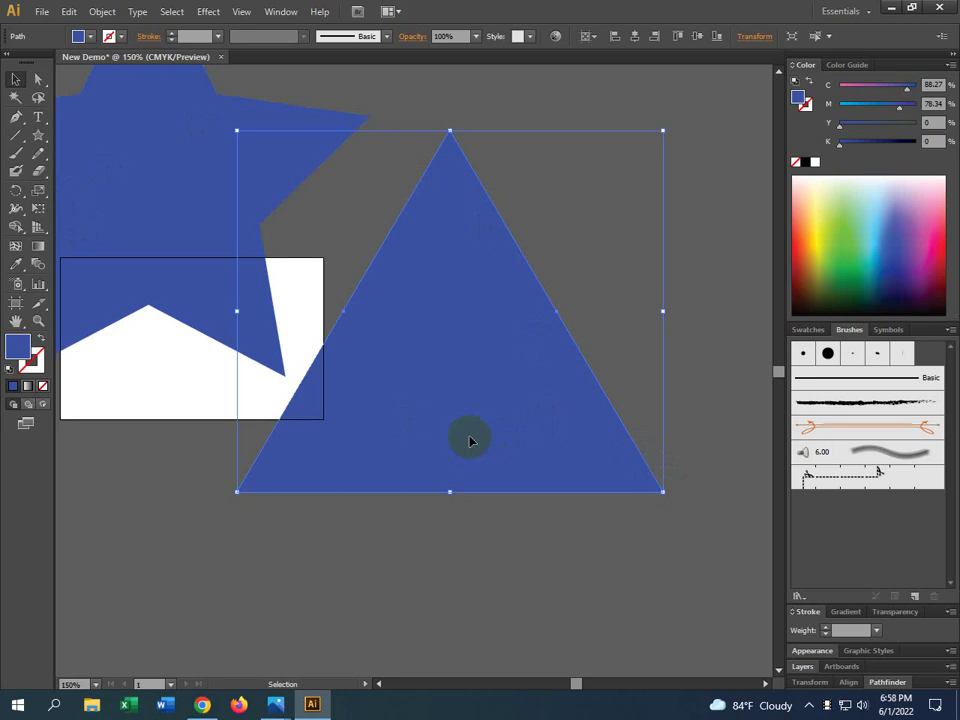
drag(658, 492, 628, 453)
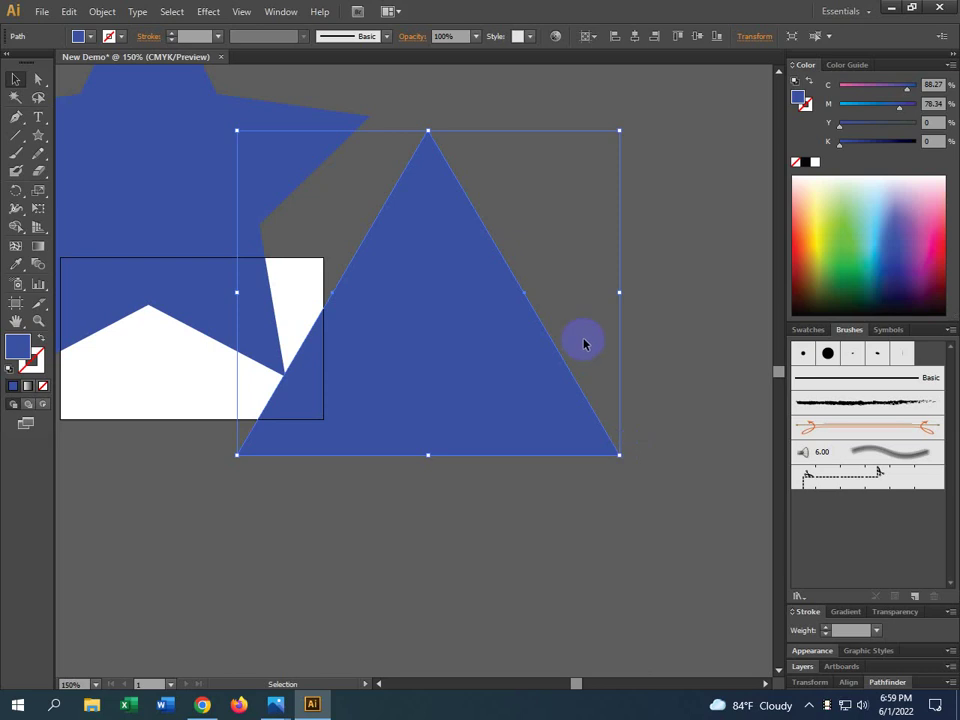
click(585, 508)
drag(585, 508, 561, 461)
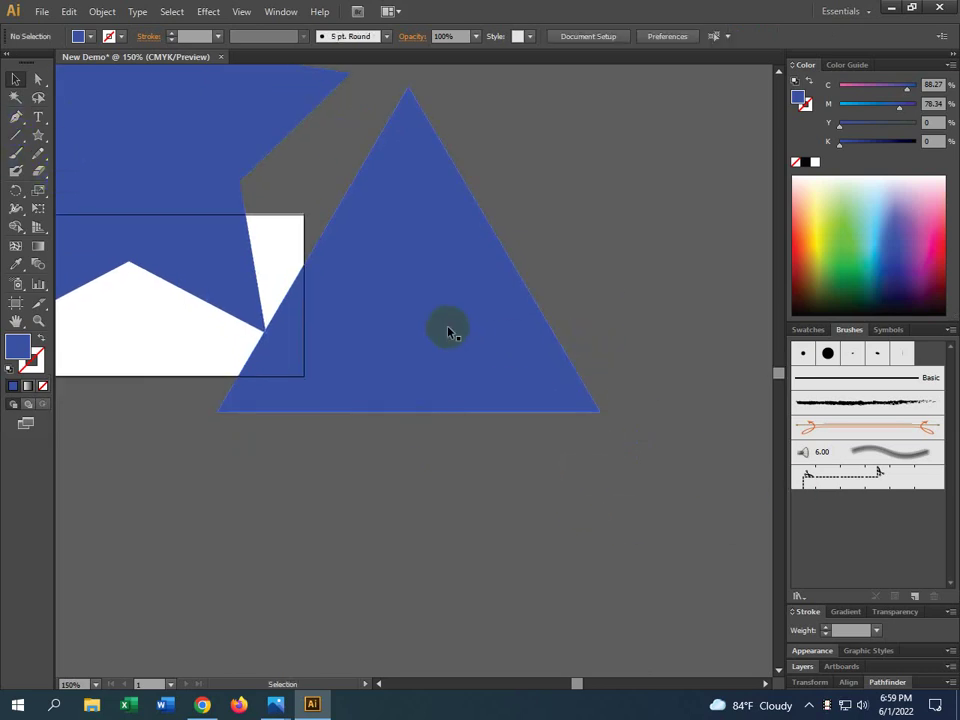
click(407, 324)
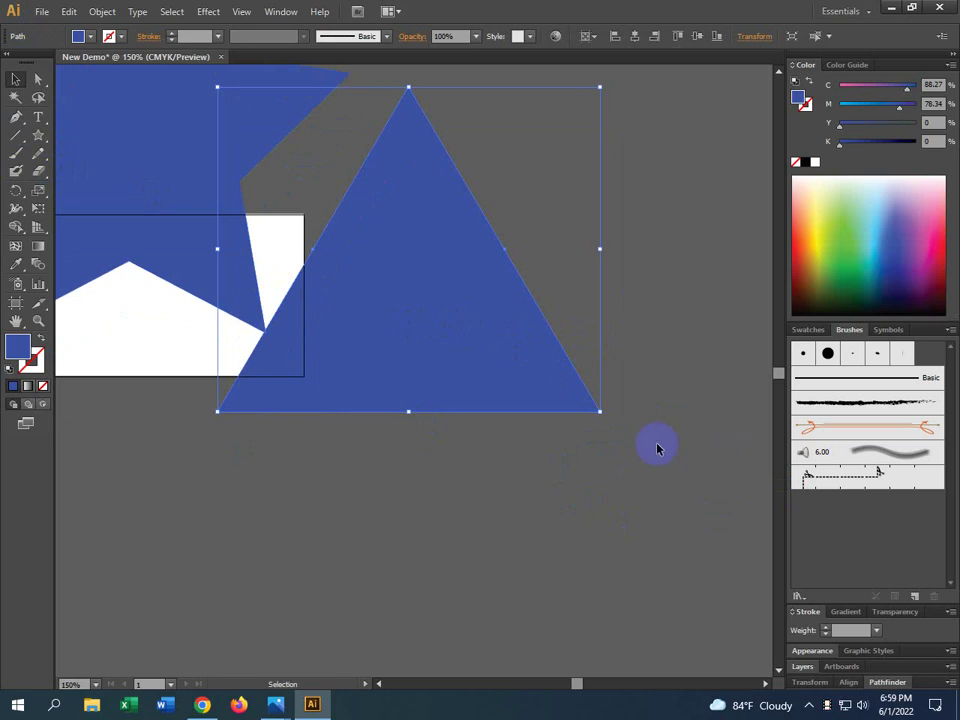
scroll(610, 430, down, 2)
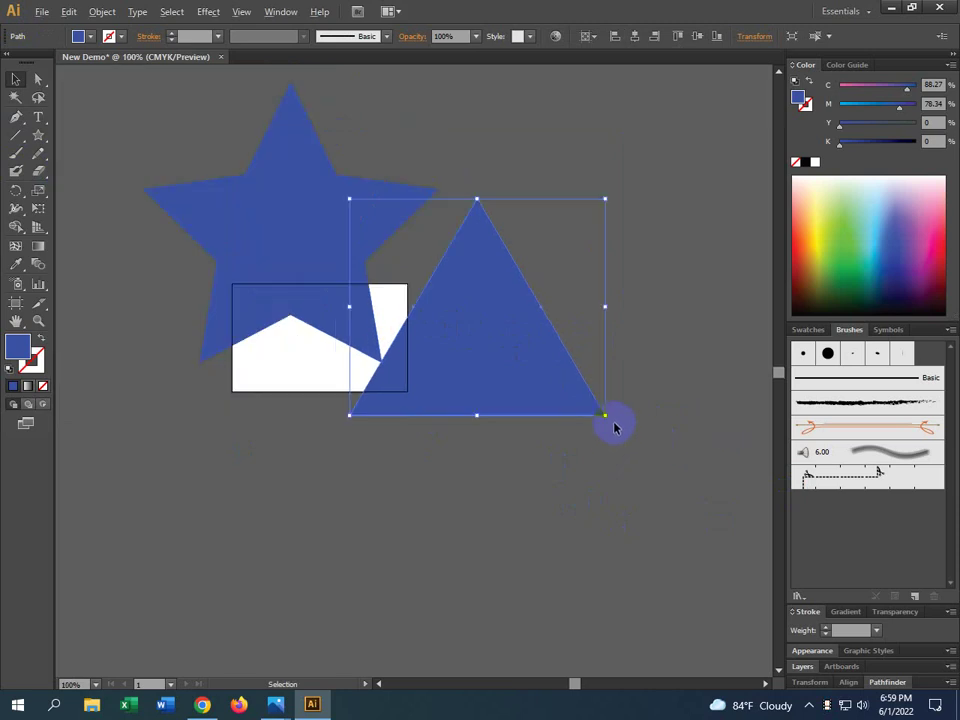
scroll(667, 426, up, 1)
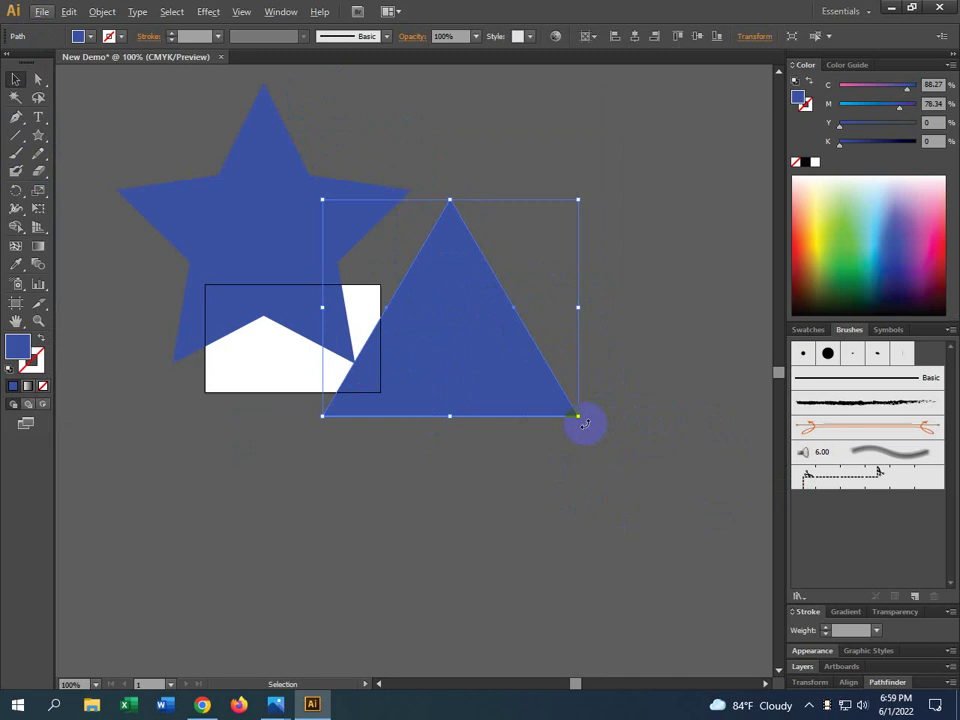
drag(585, 423, 601, 212)
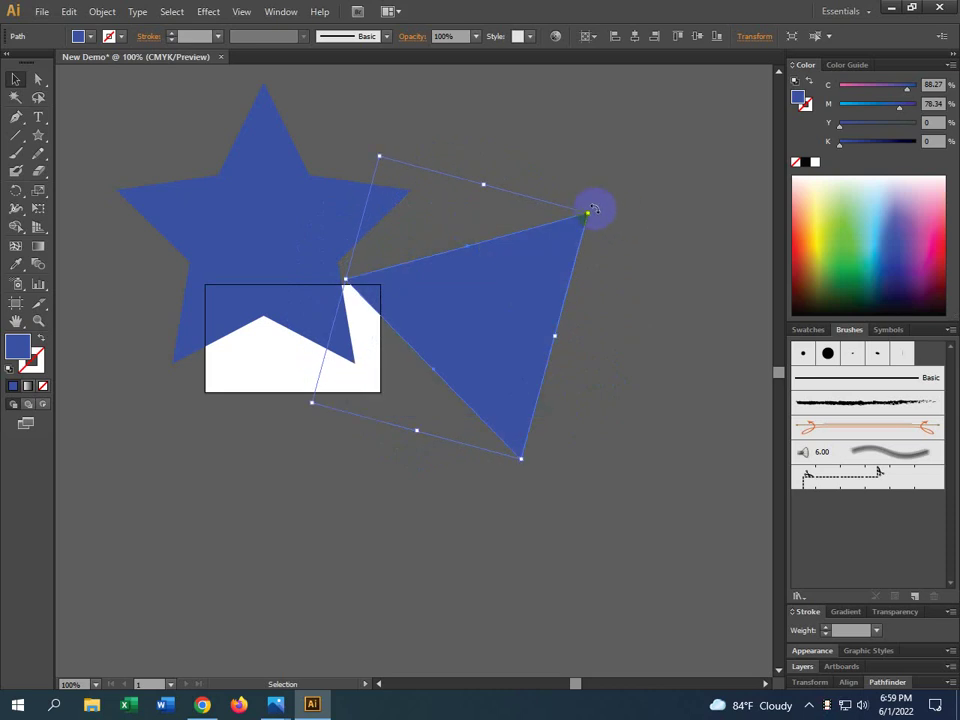
drag(593, 208, 574, 485)
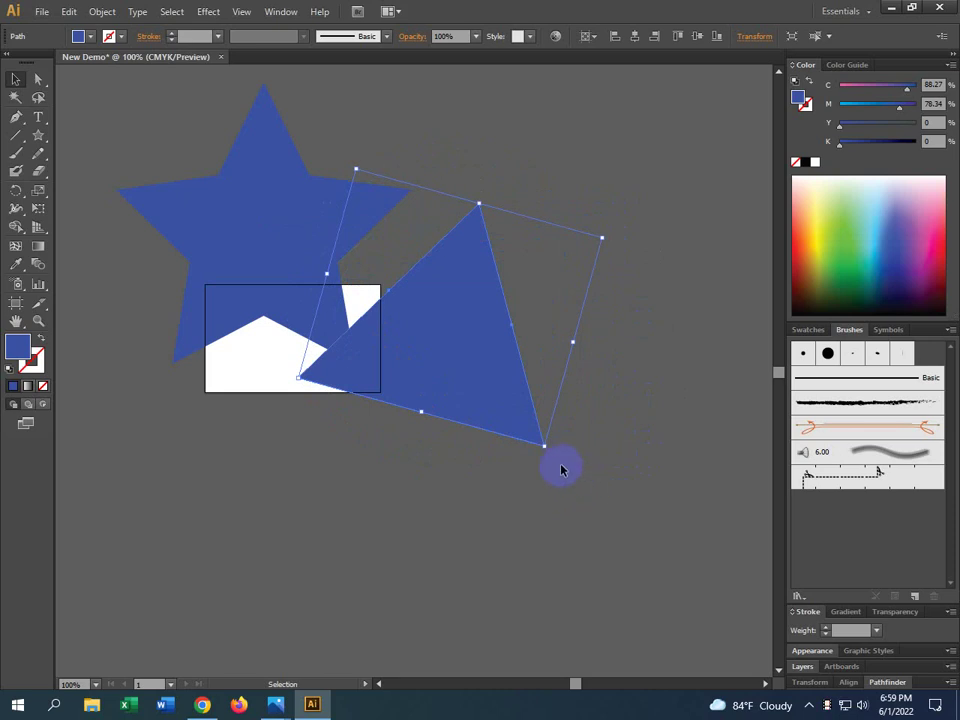
key(ctrl+z)
key(ctrl+z)
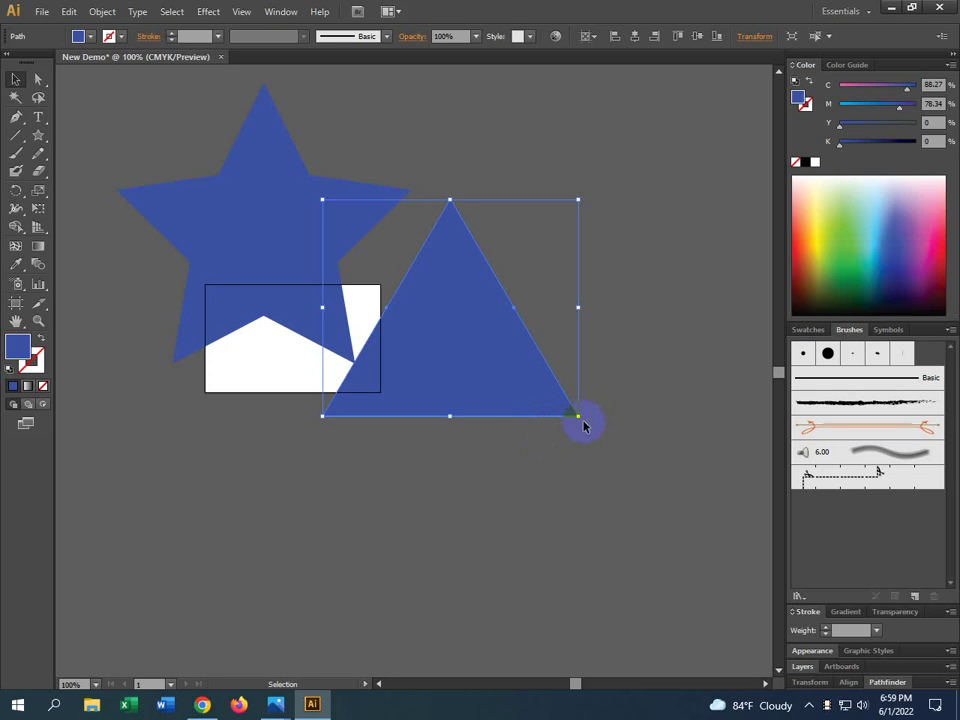
click(583, 423)
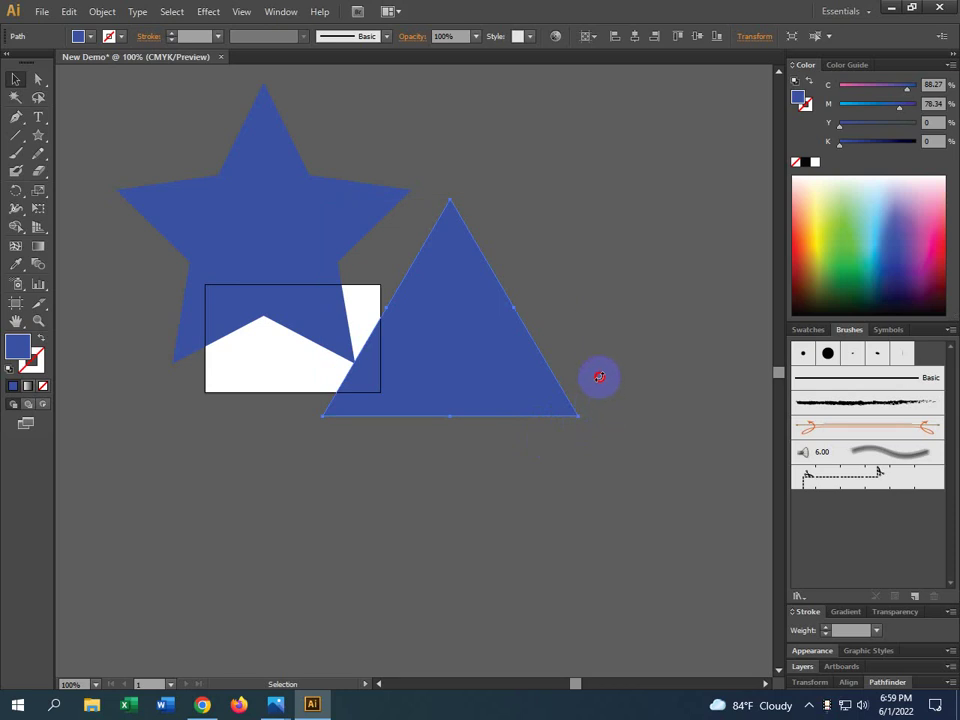
Undo the triangle's rotation and shrink, then enlarge it from its corner beside the star.
drag(601, 357, 475, 336)
key(a)
key(ctrl+z)
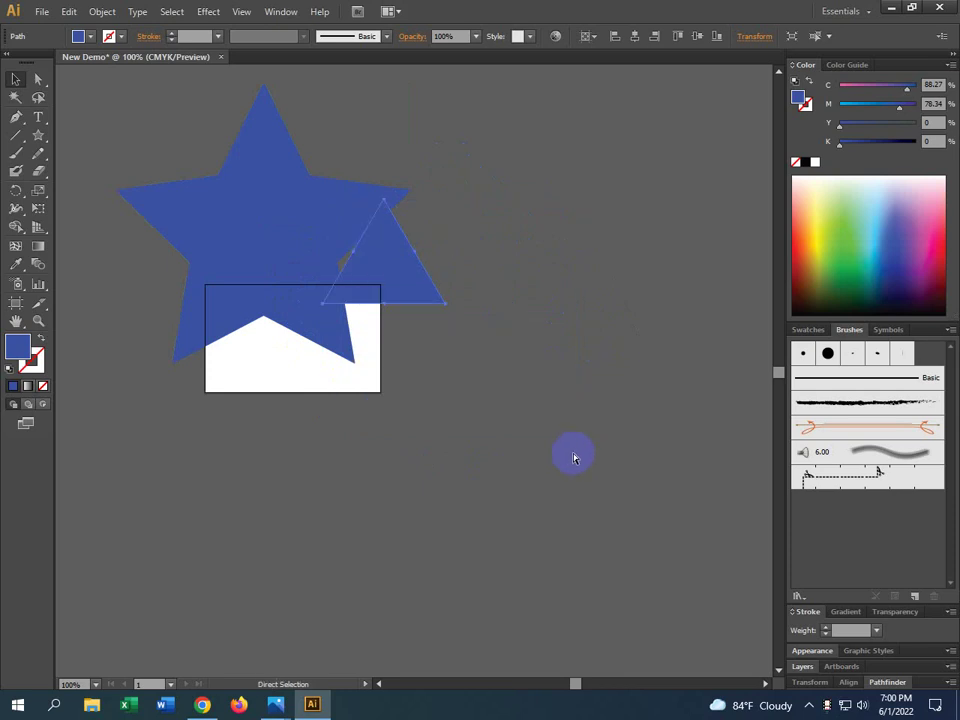
key(v)
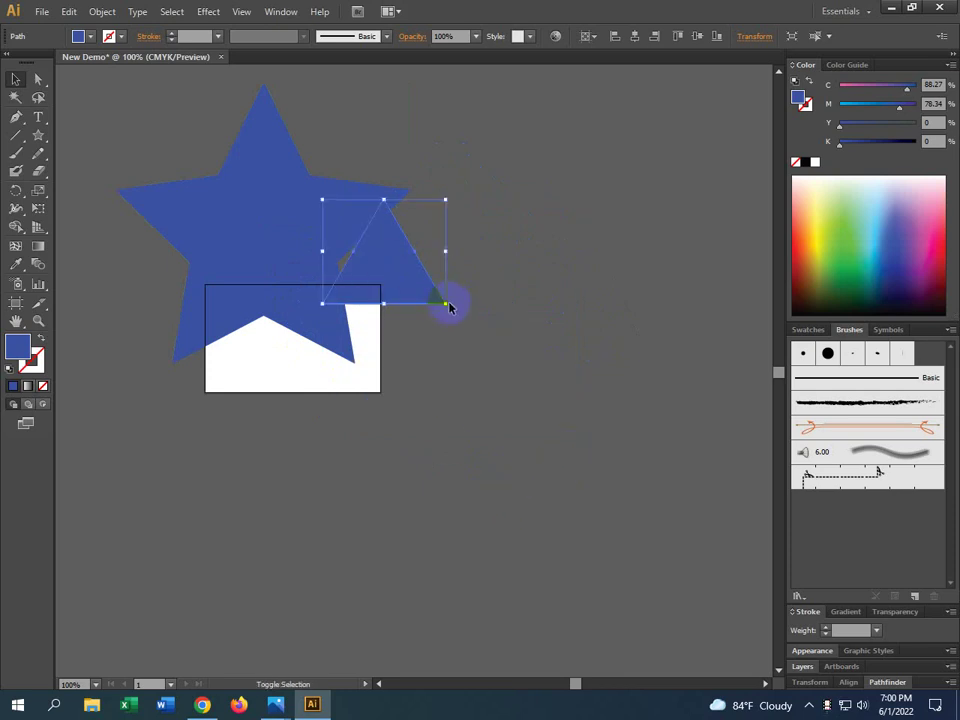
drag(446, 304, 555, 398)
click(490, 463)
scroll(480, 450, left, 2)
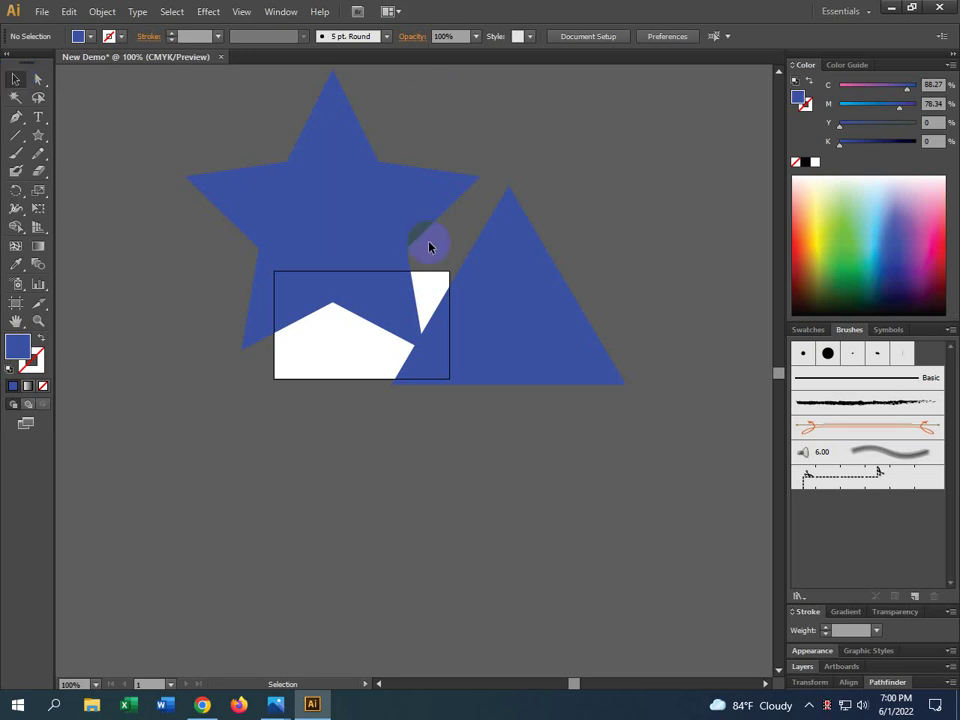
click(508, 259)
click(755, 36)
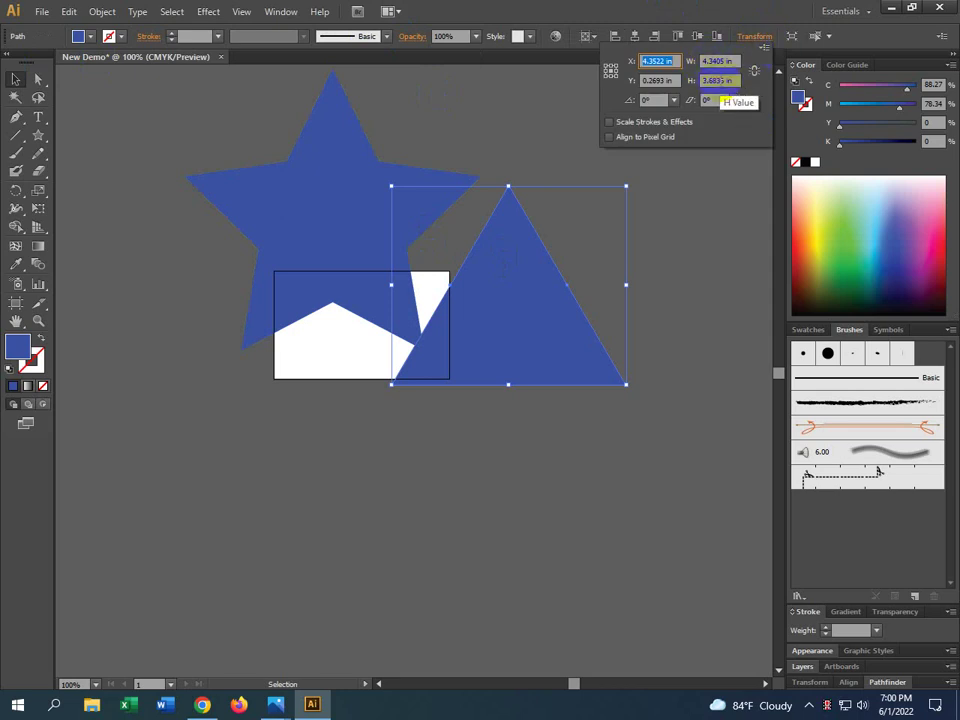
click(481, 145)
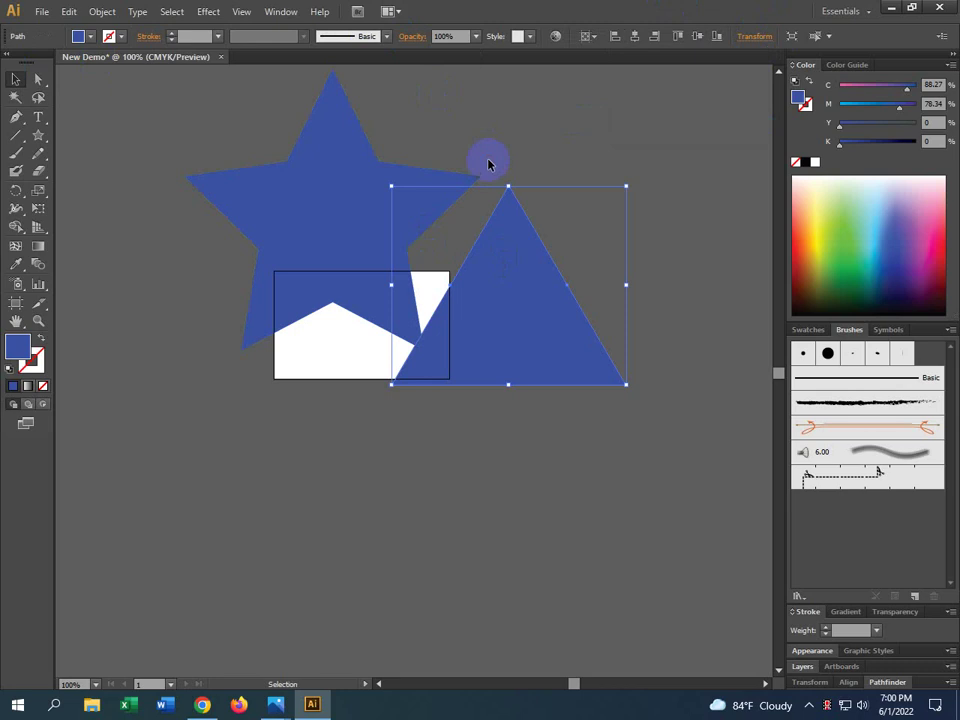
drag(629, 146, 604, 240)
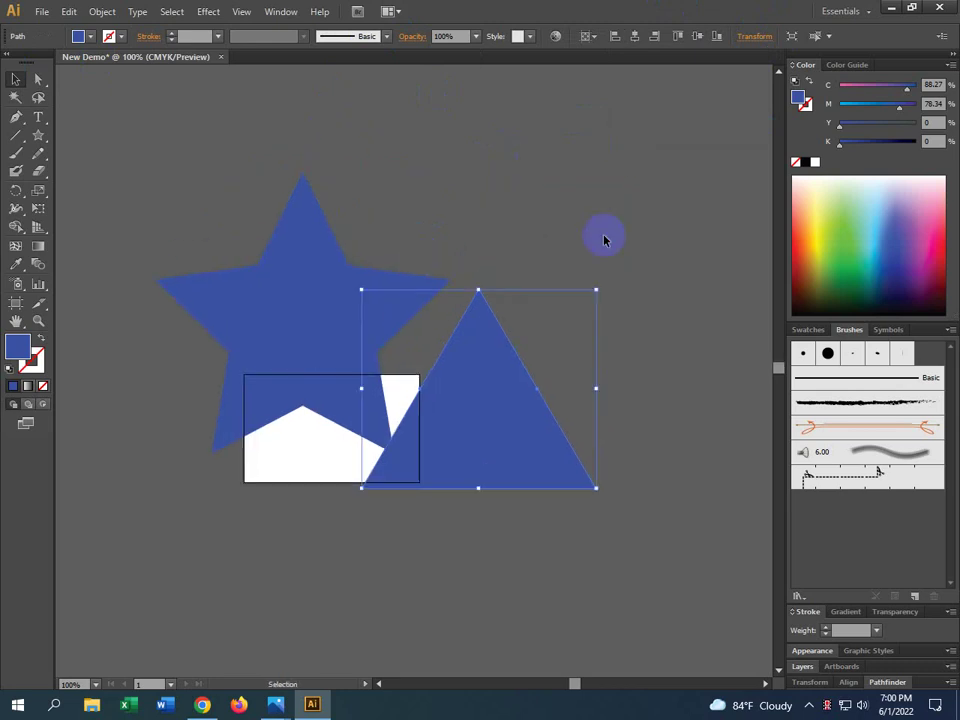
click(756, 42)
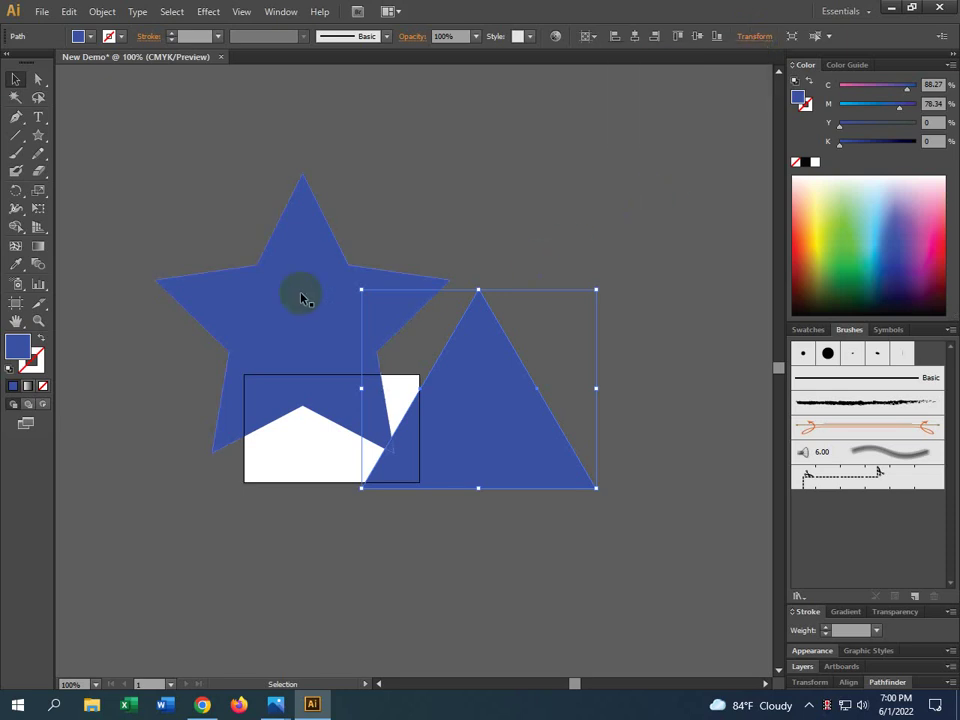
Shift the blue triangle slightly up and right using the Direct Selection tool.
click(40, 80)
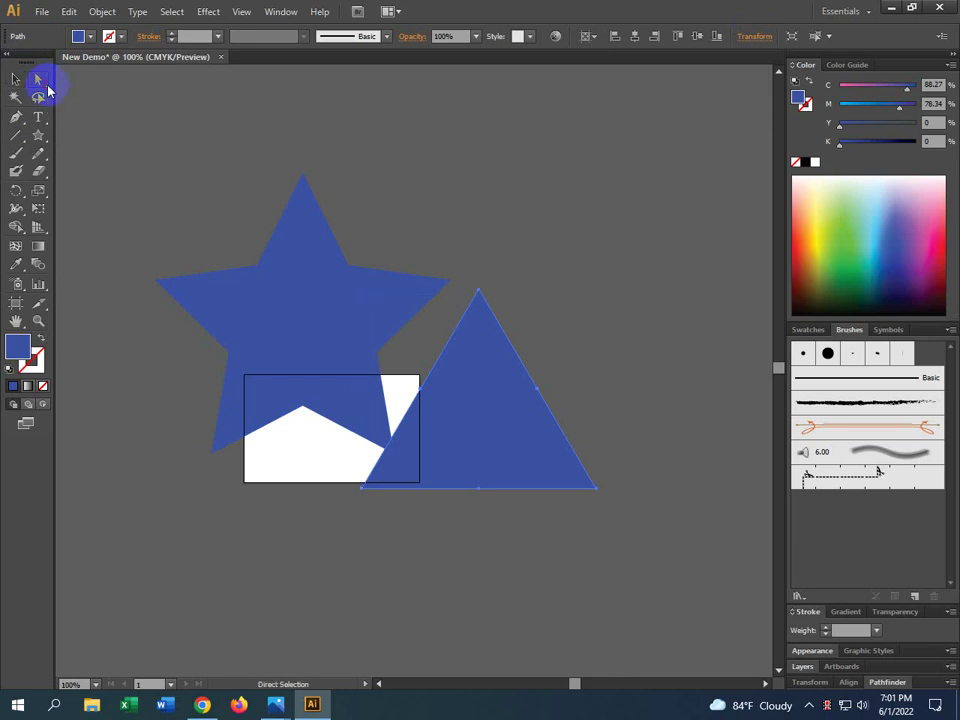
click(16, 78)
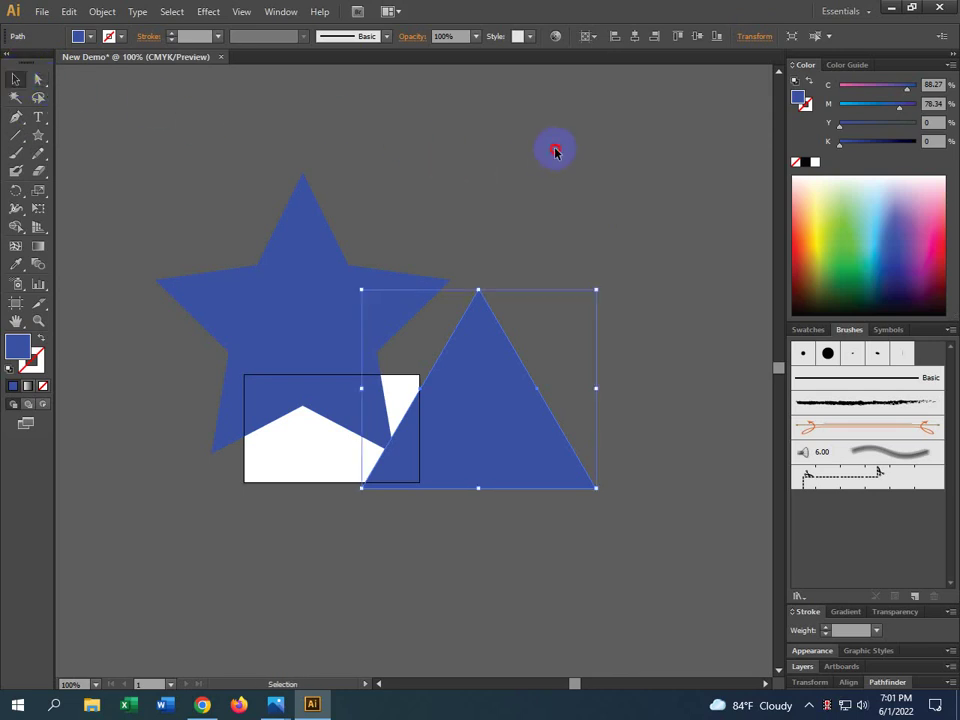
click(553, 152)
click(38, 79)
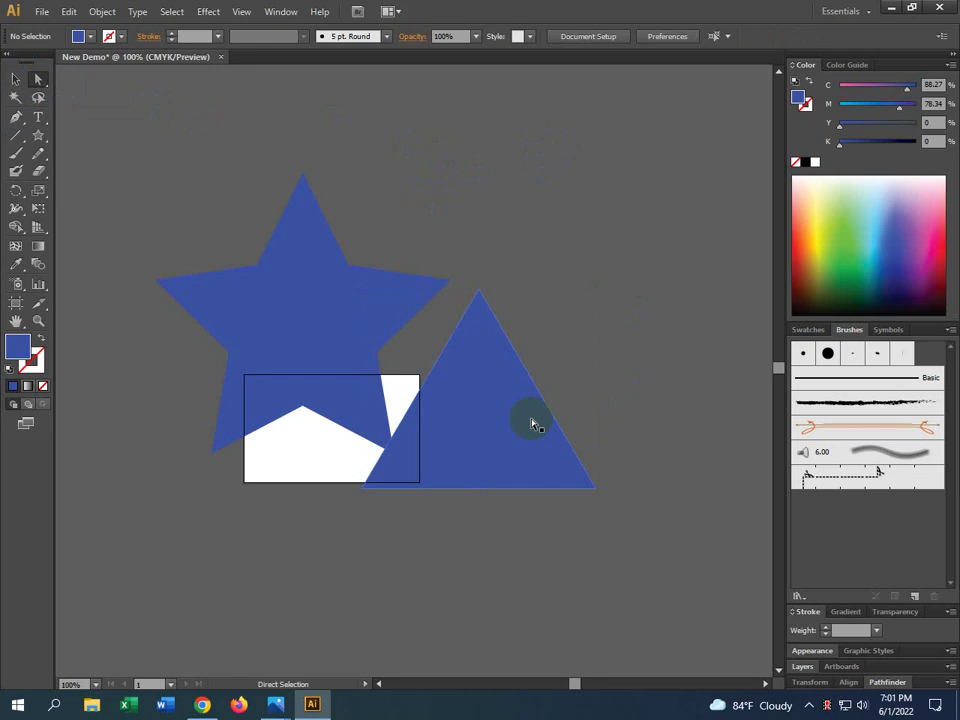
click(497, 412)
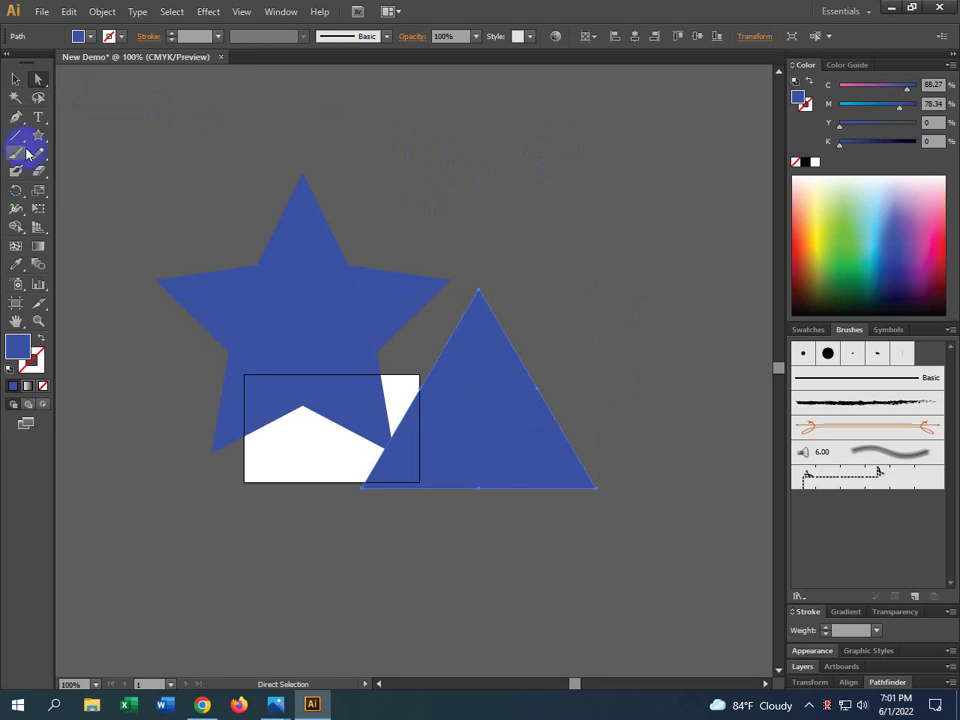
click(15, 78)
click(381, 450)
click(450, 407)
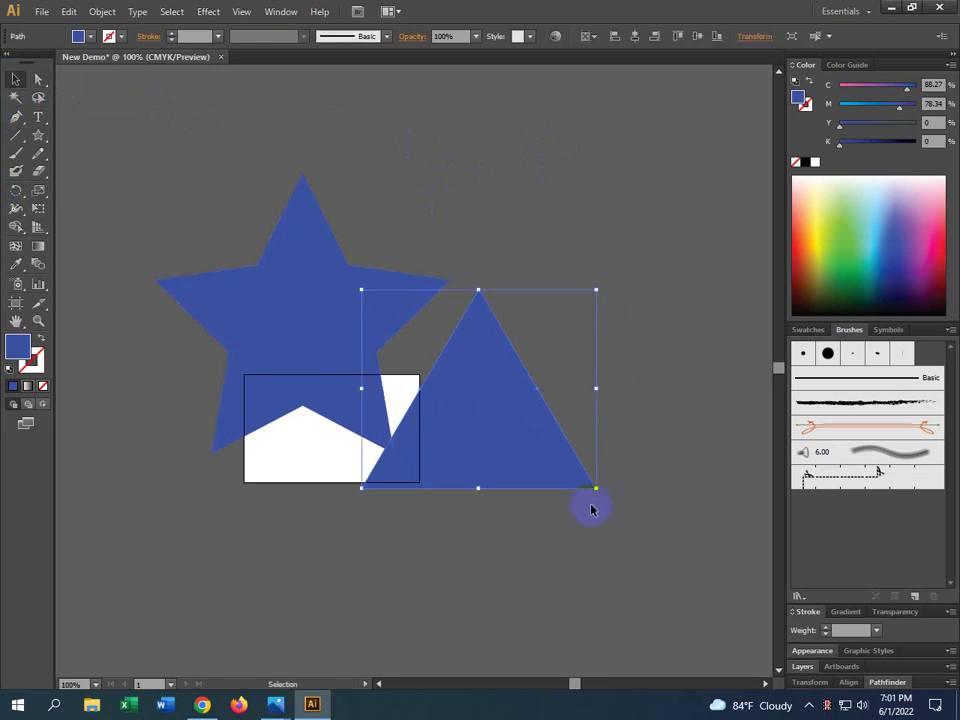
click(37, 79)
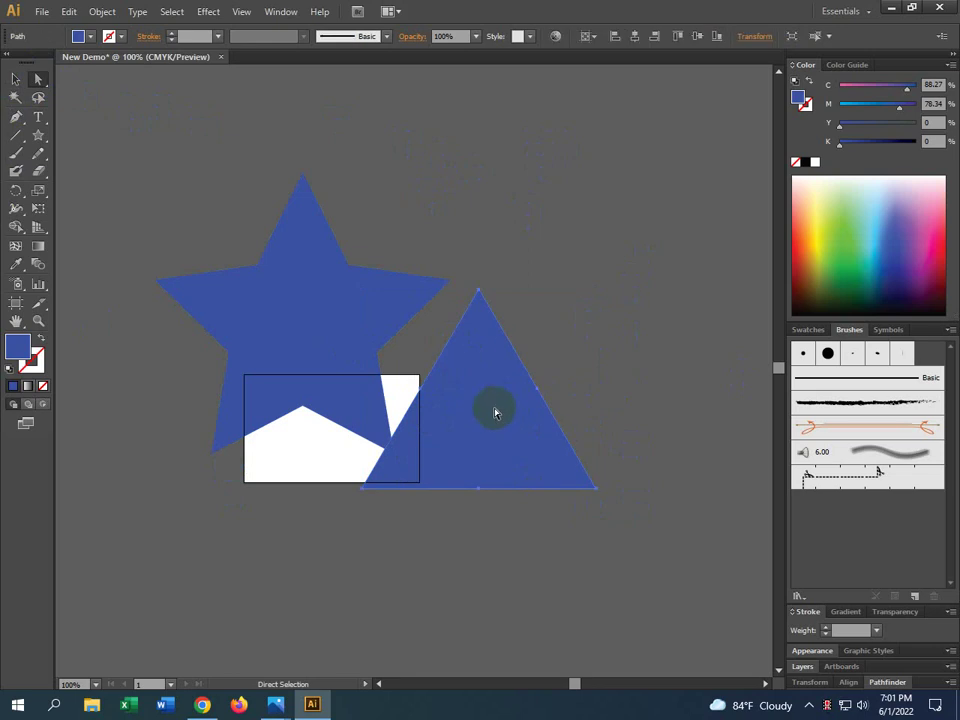
mouse_move(495, 407)
mouse_down()
mouse_move(545, 354)
mouse_move(521, 422)
mouse_move(489, 392)
mouse_move(485, 404)
mouse_up()
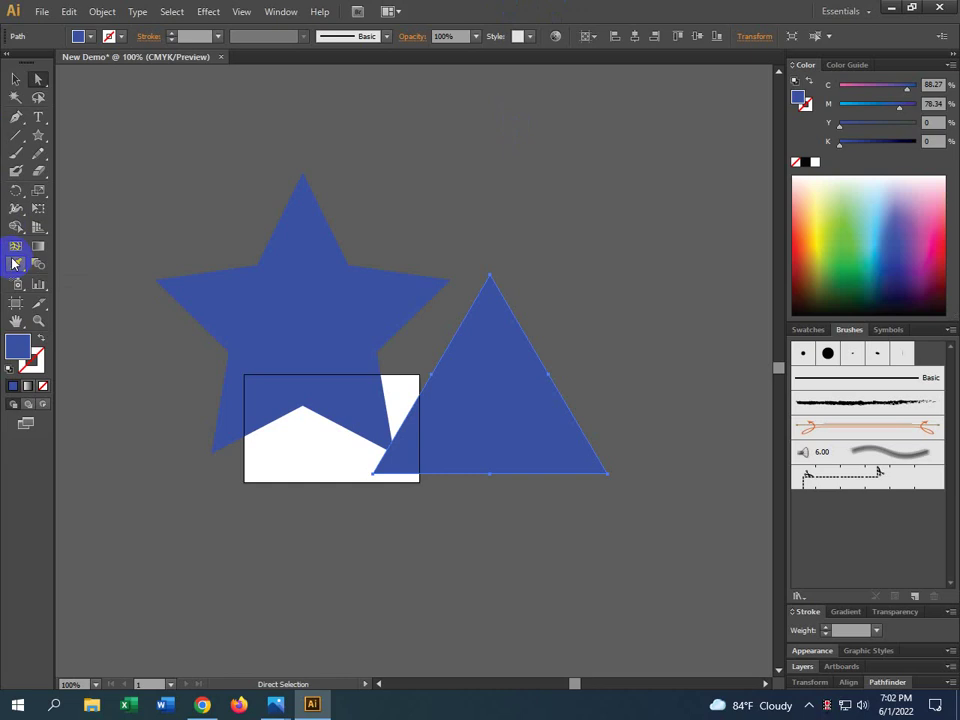
click(37, 80)
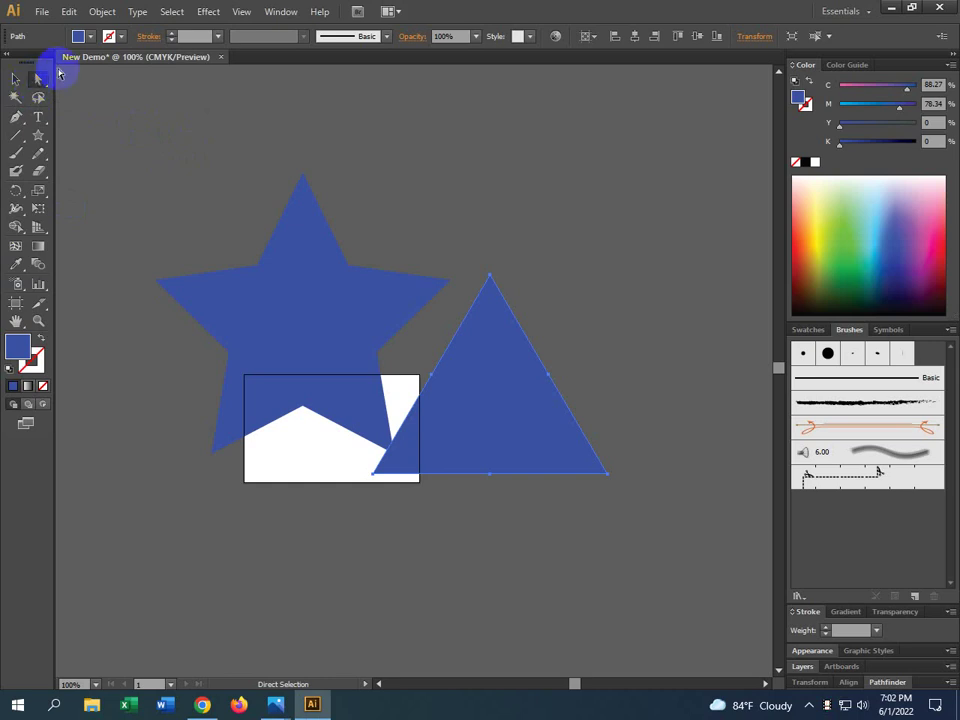
click(38, 84)
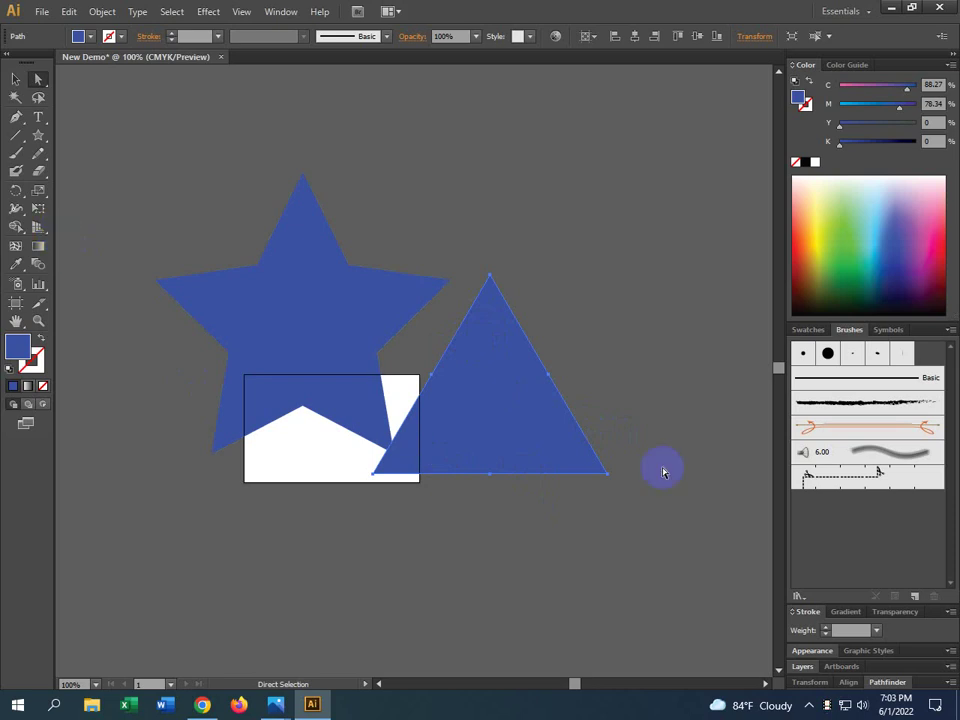
Select the triangle's anchor points, undoing an accidental fill/stroke swap.
scroll(600, 468, up, 2)
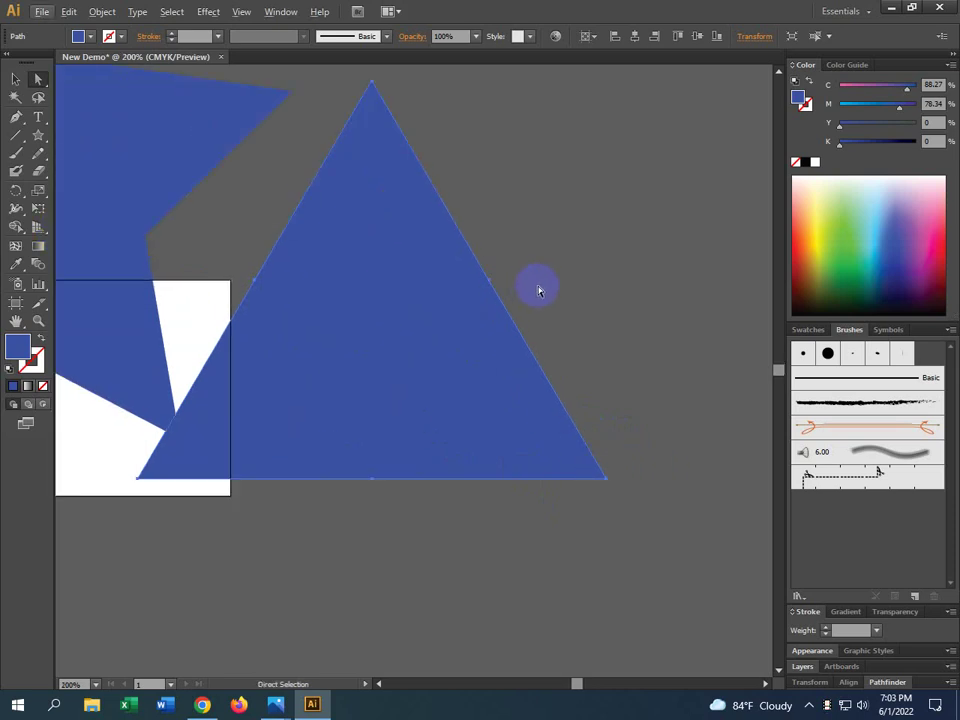
click(375, 85)
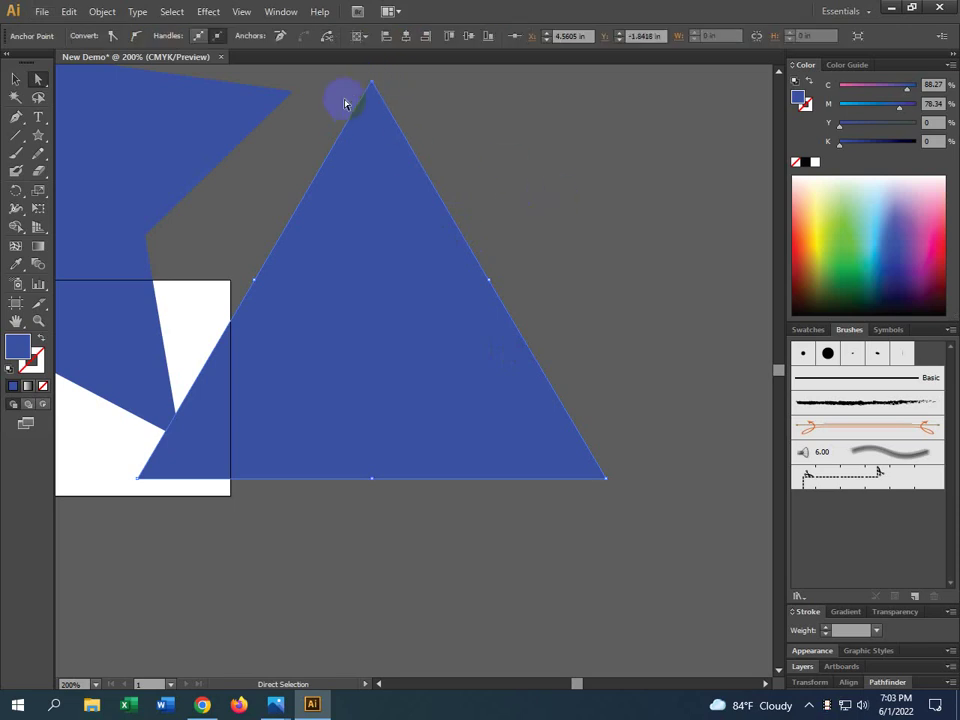
click(375, 85)
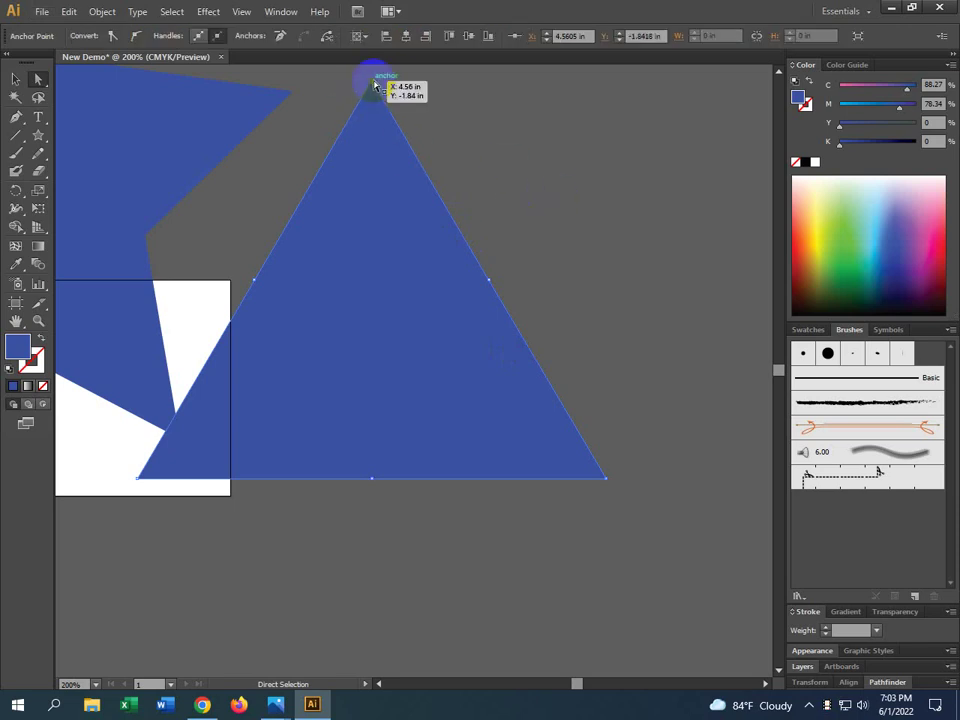
click(375, 85)
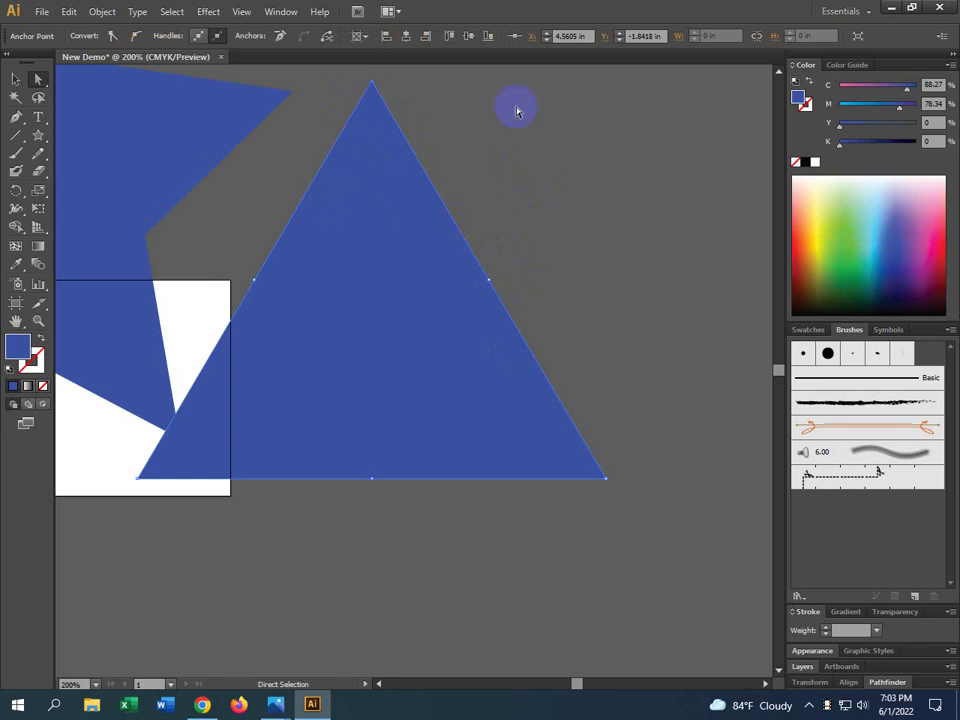
click(589, 122)
click(317, 182)
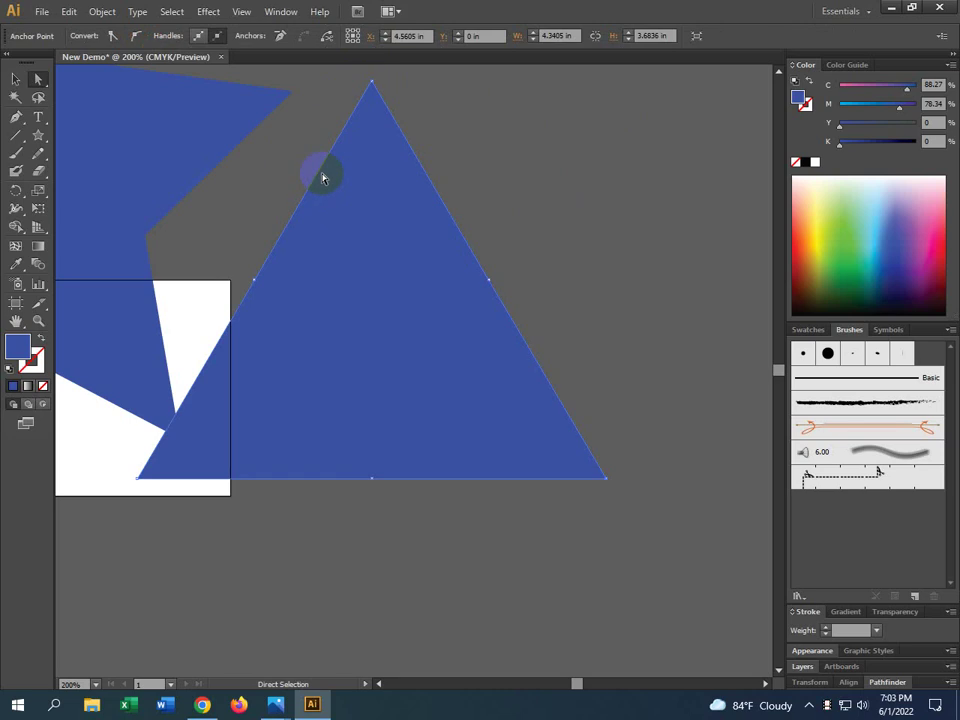
click(322, 178)
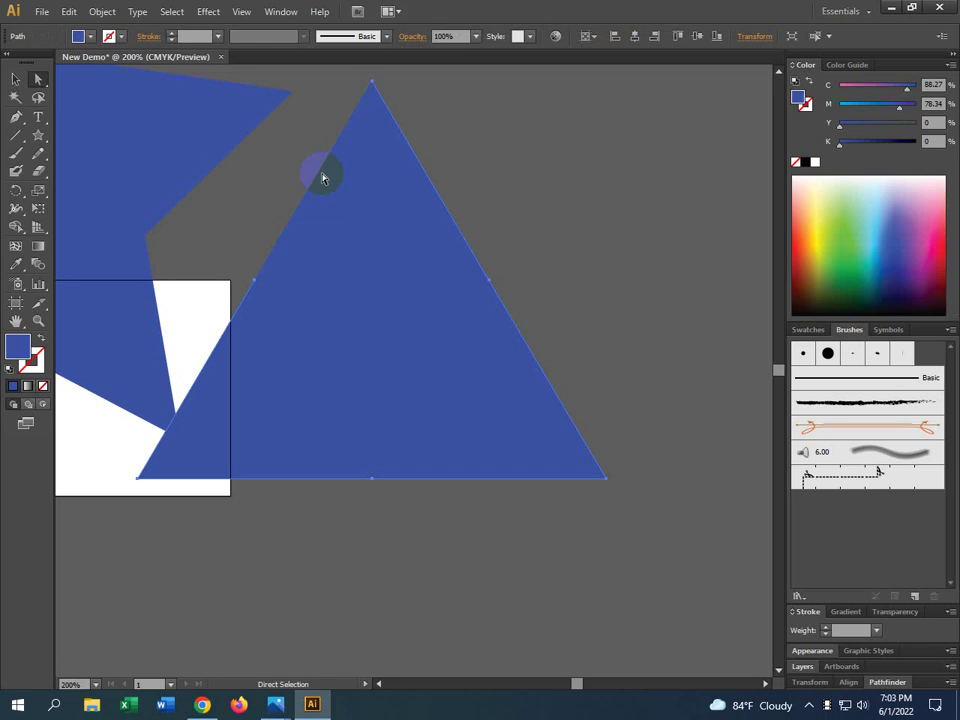
click(40, 337)
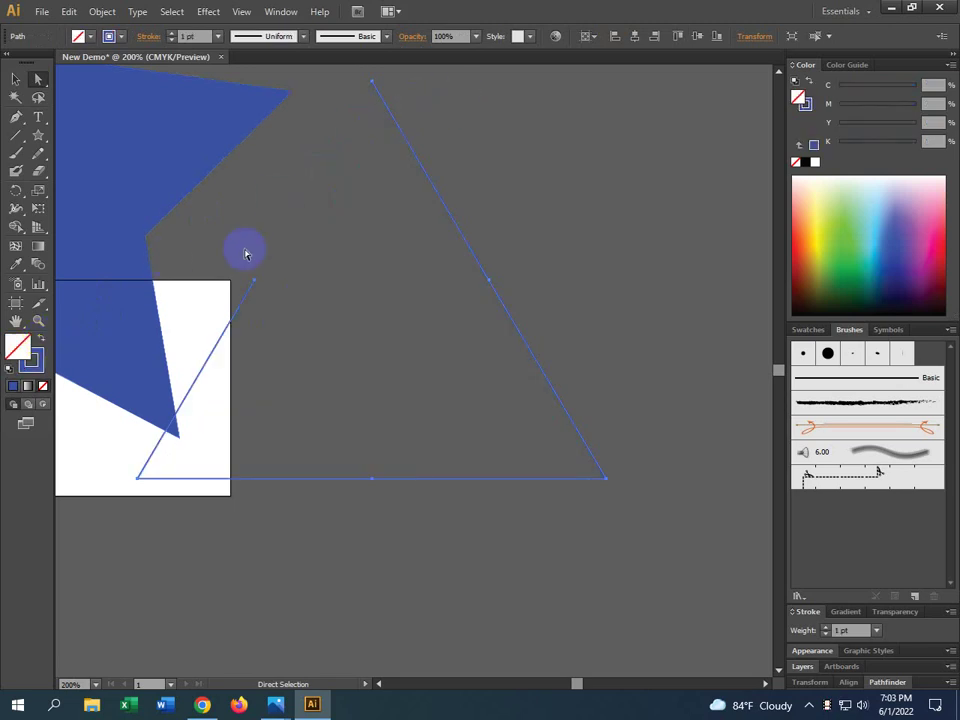
key(ctrl+z)
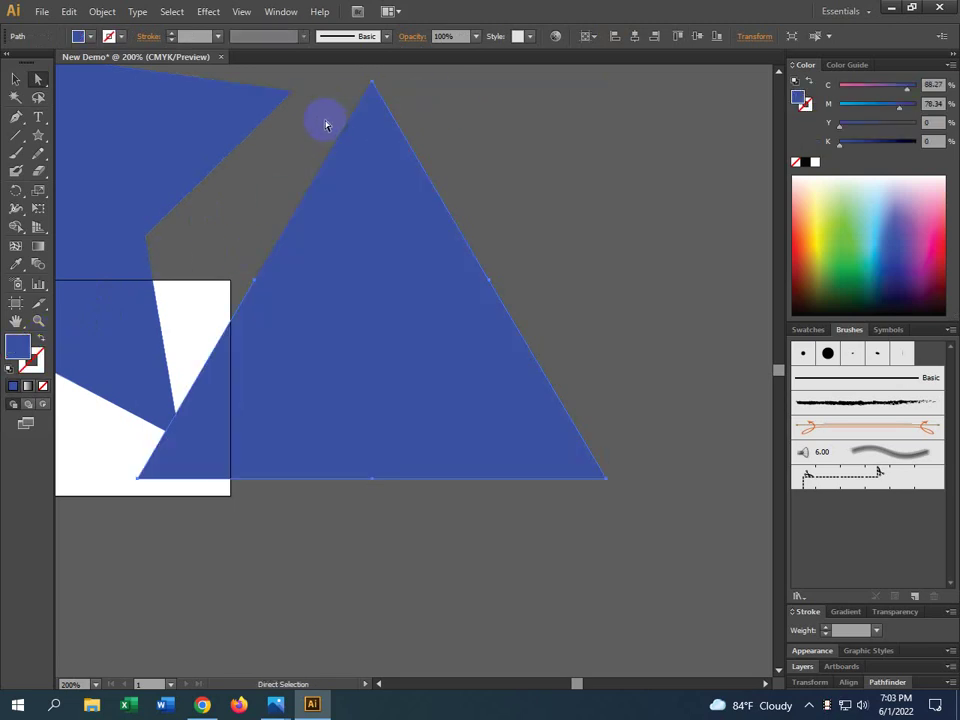
Pull the left-edge, right-edge and bottom-middle points inward into a thin three-pointed star.
click(329, 131)
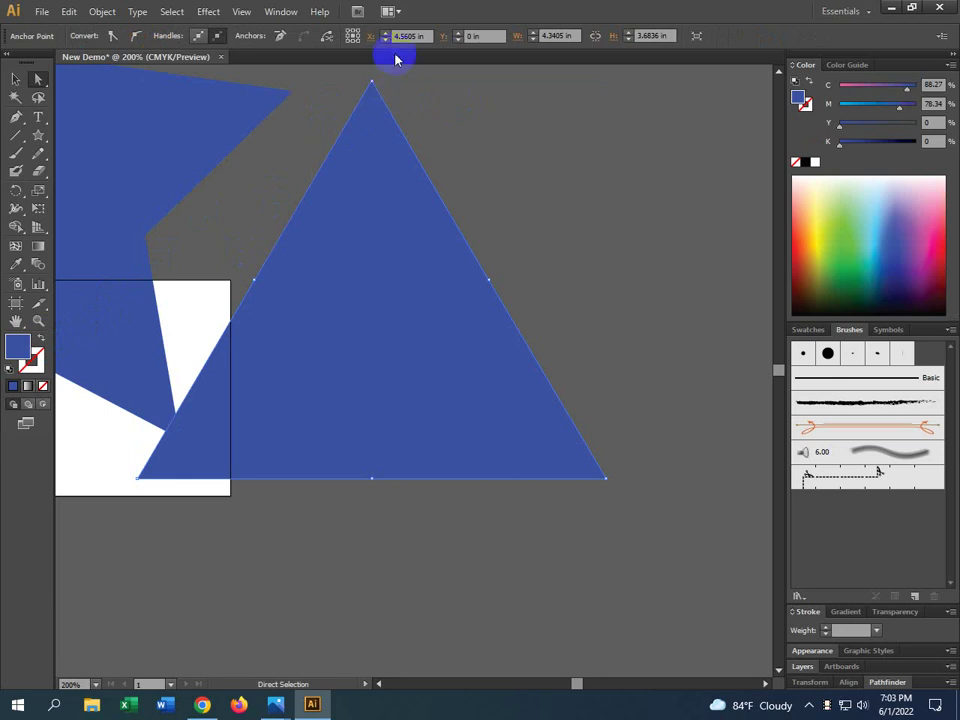
click(372, 92)
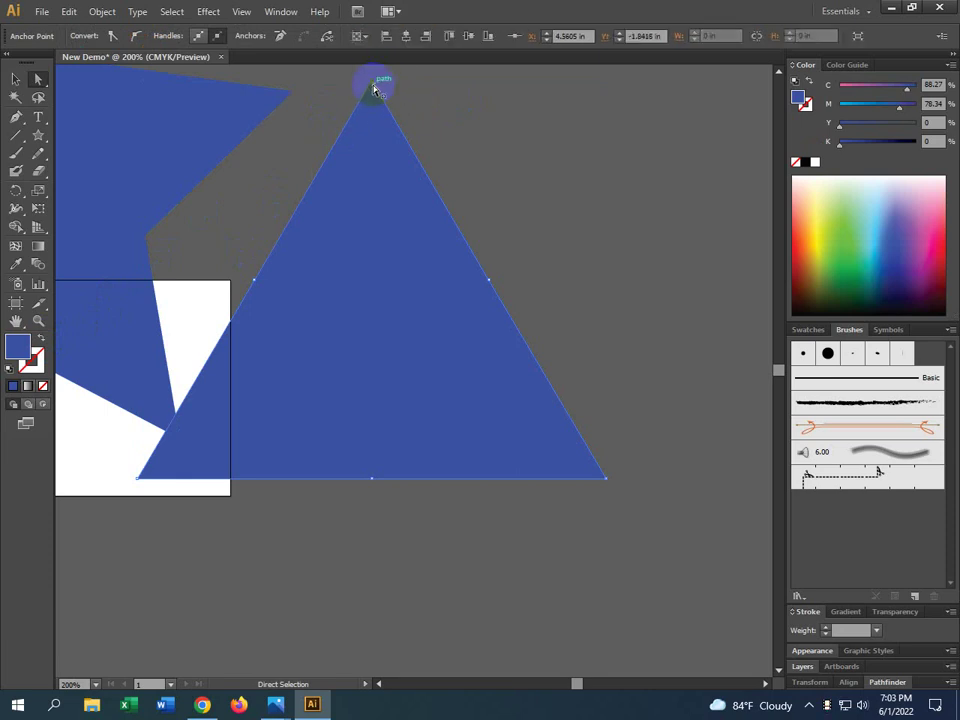
click(255, 285)
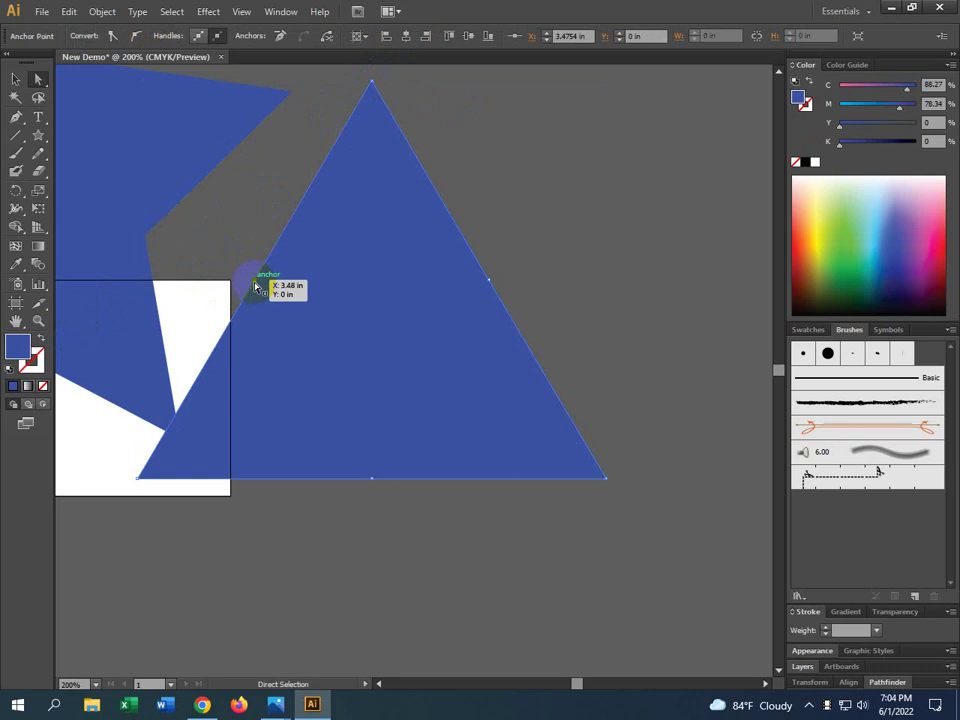
drag(255, 285, 349, 332)
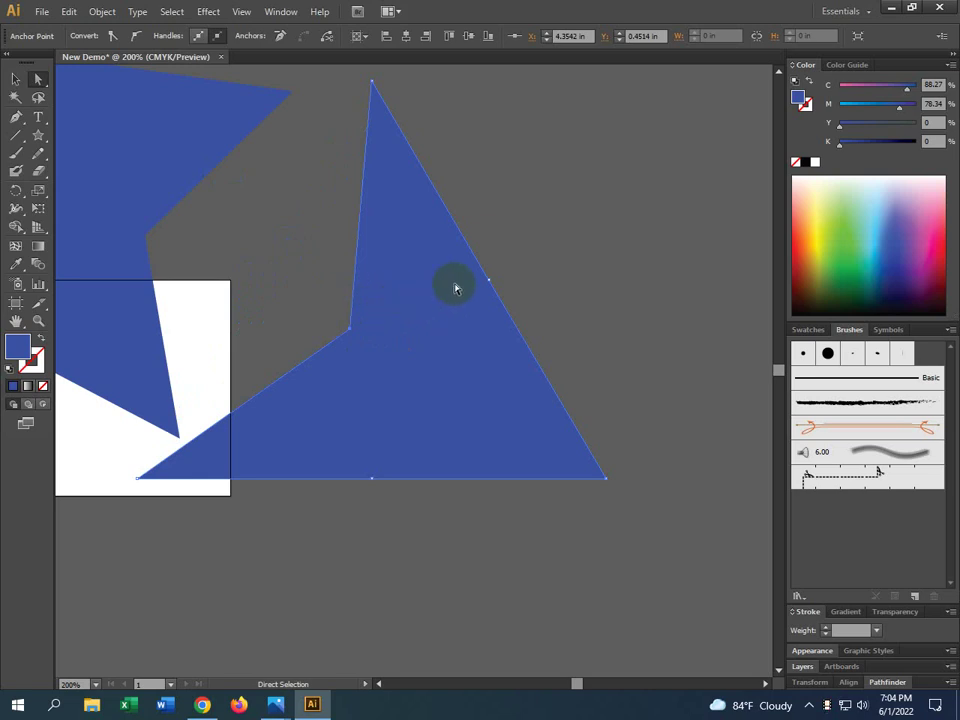
drag(491, 288, 385, 327)
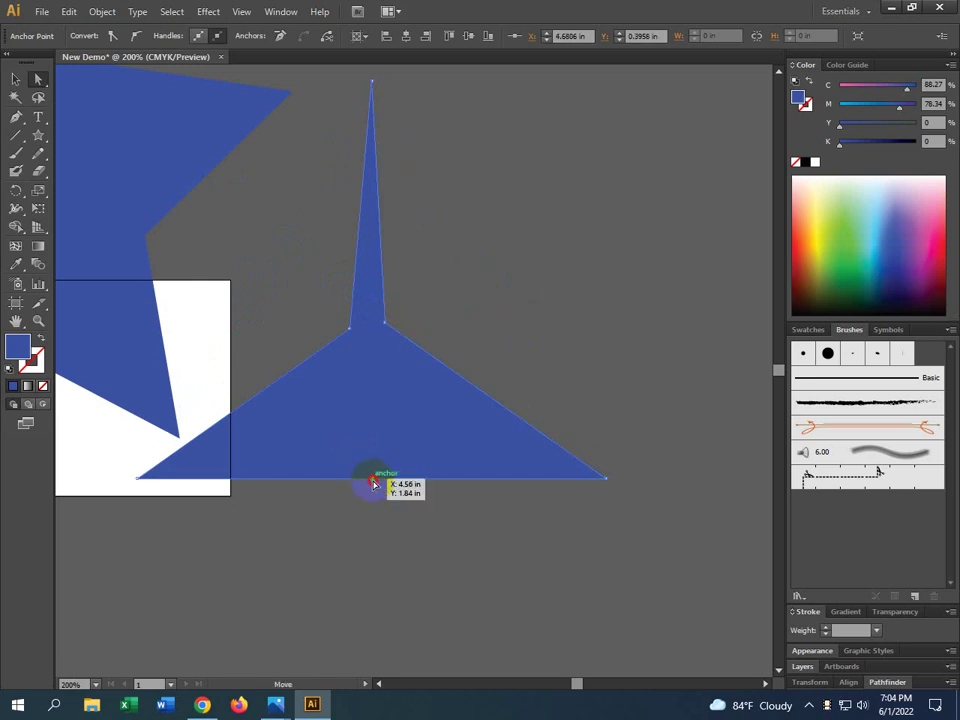
drag(371, 478, 367, 358)
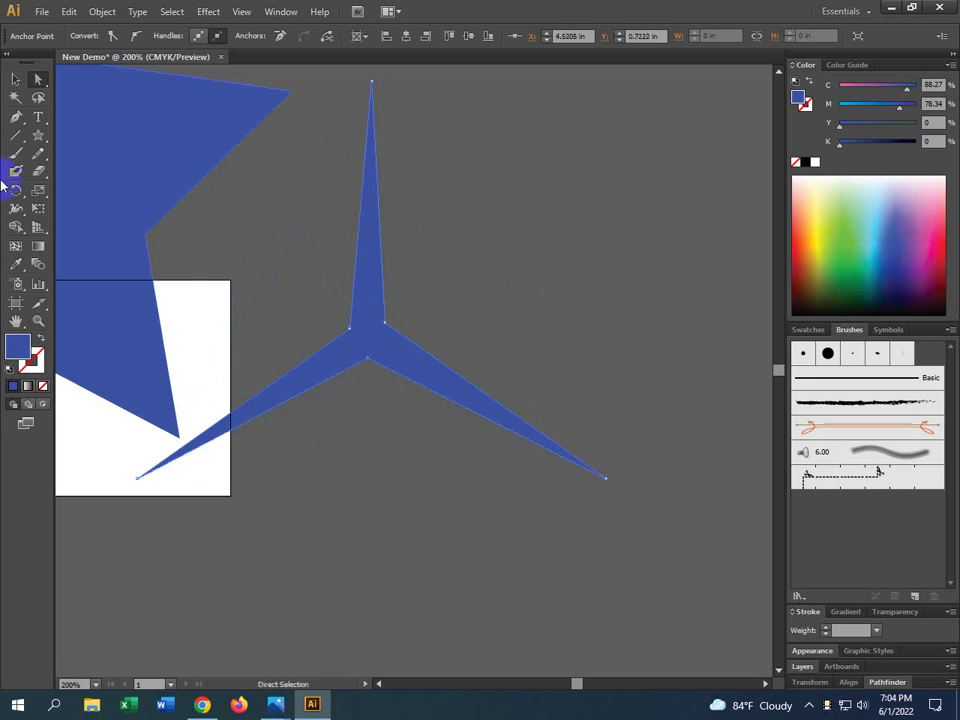
click(12, 77)
Move the star right, then undo the move and reshaping back to a plain triangle.
click(379, 450)
scroll(377, 426, down, 3)
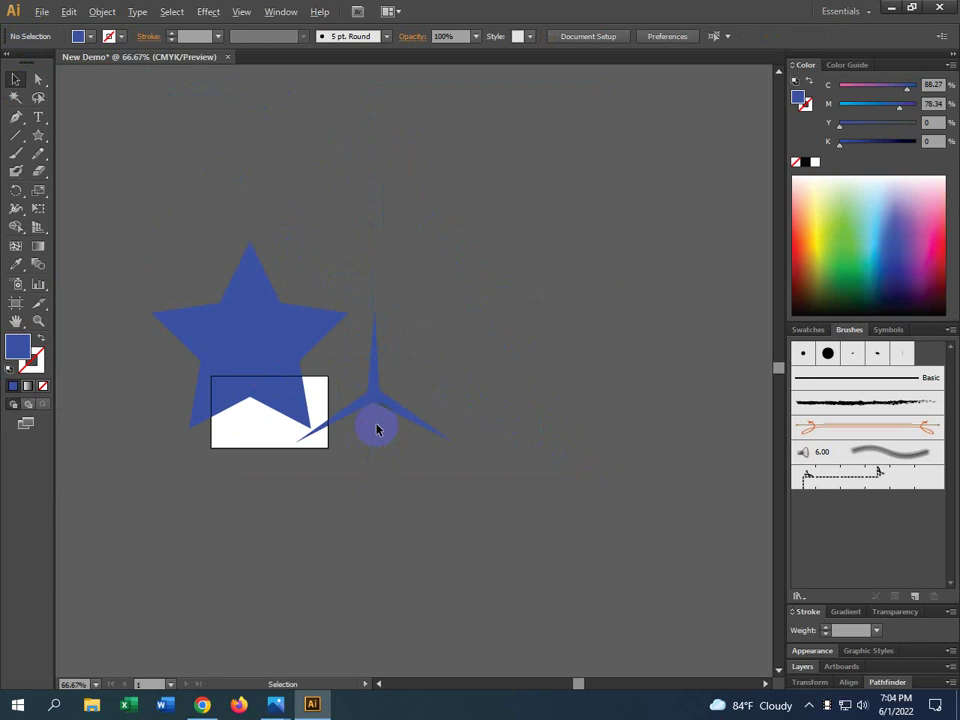
drag(378, 402, 487, 401)
click(639, 487)
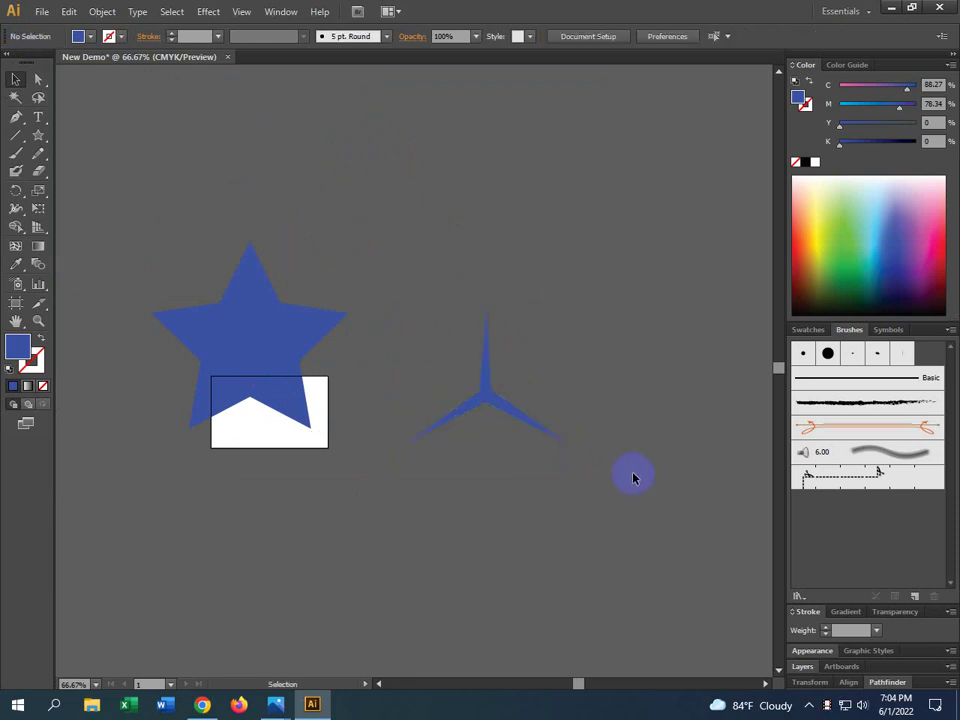
key(ctrl+z)
key(ctrl+z)
key(ctrl+z)
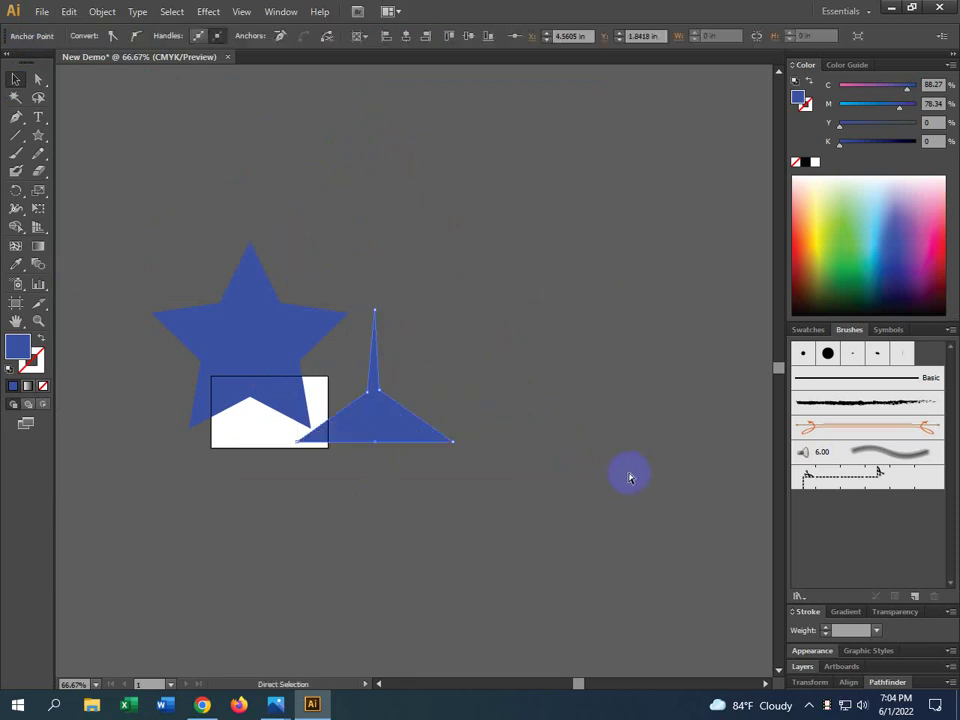
key(ctrl+z)
key(v)
click(536, 499)
Reselect and slightly adjust the restored triangle over the rectangle's lower-right corner, then deselect.
alt+scroll(358, 414, up, 1)
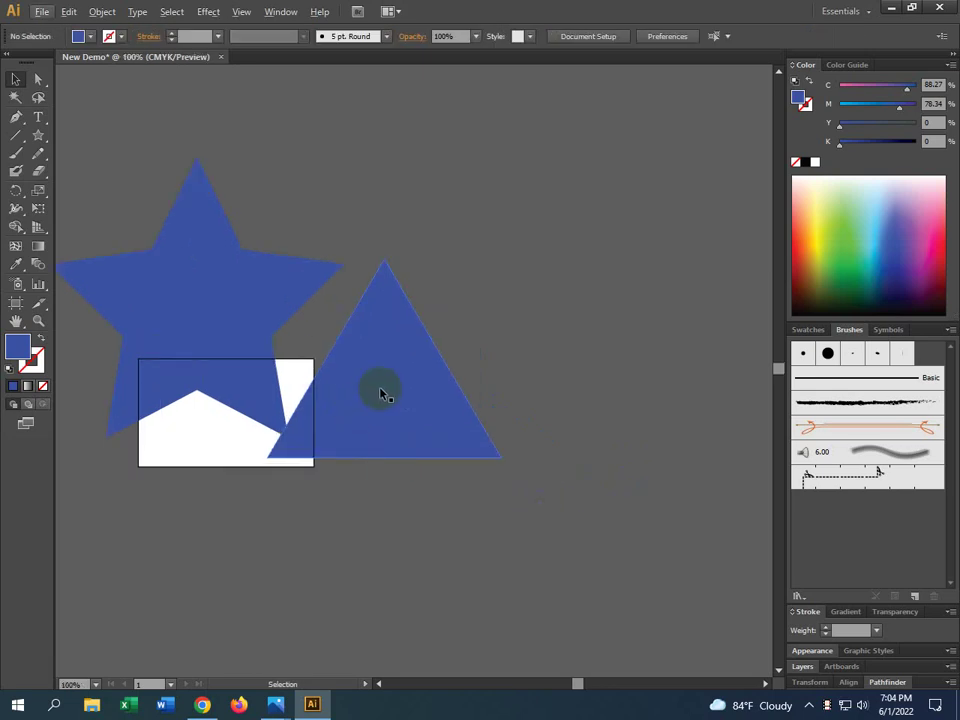
click(382, 394)
click(476, 339)
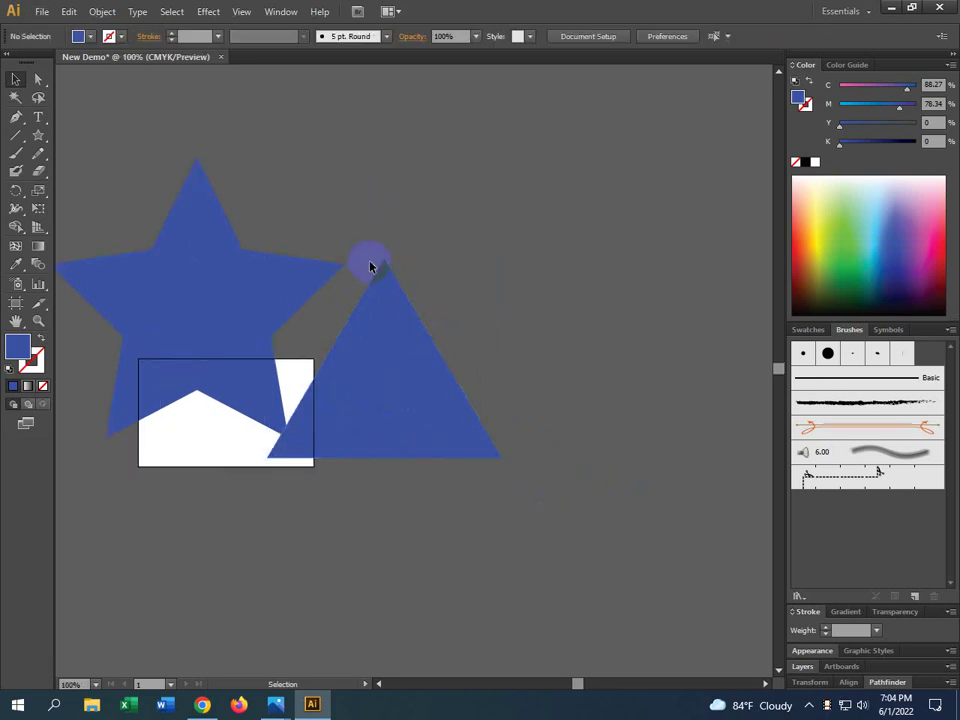
drag(384, 265, 384, 270)
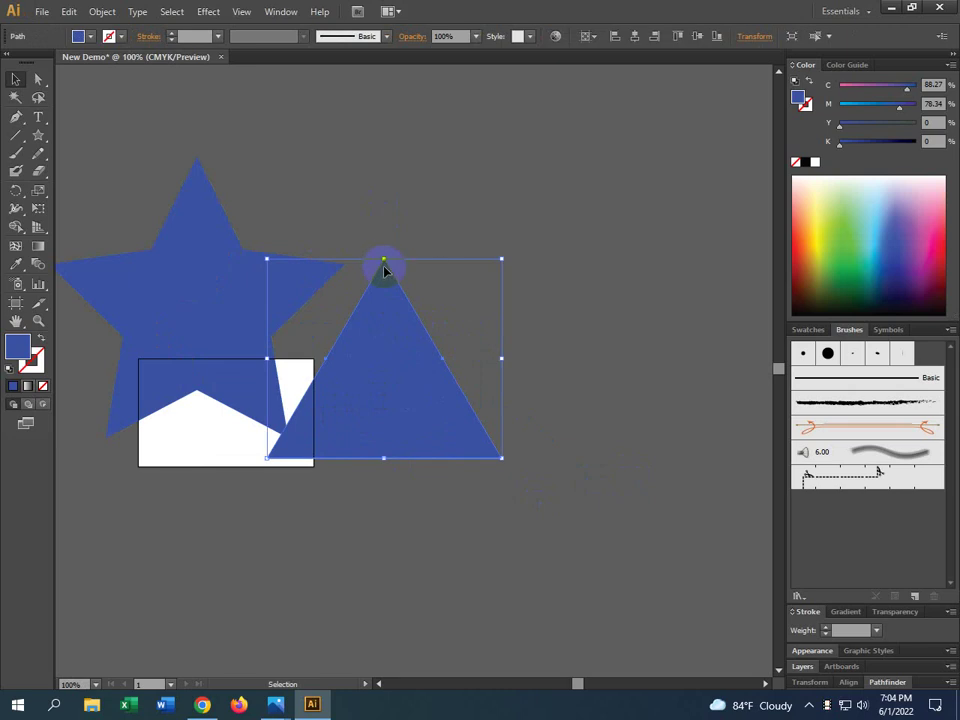
drag(448, 369, 443, 364)
click(392, 516)
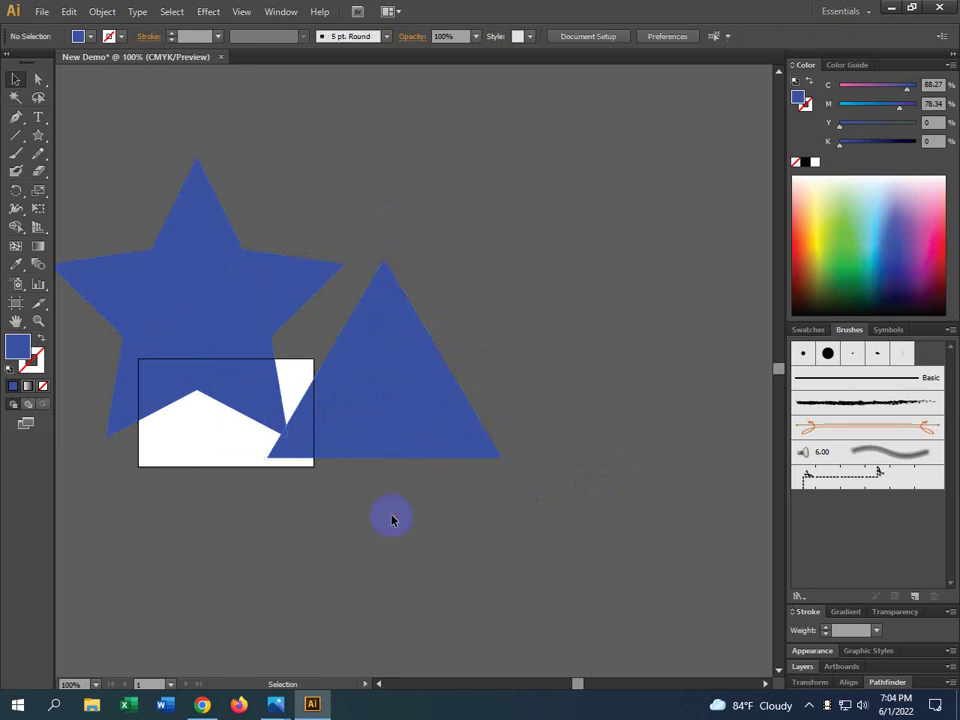
Nudge the triangle's top and right-edge anchors left so its tip meets the star's right point.
click(40, 78)
drag(391, 265, 386, 263)
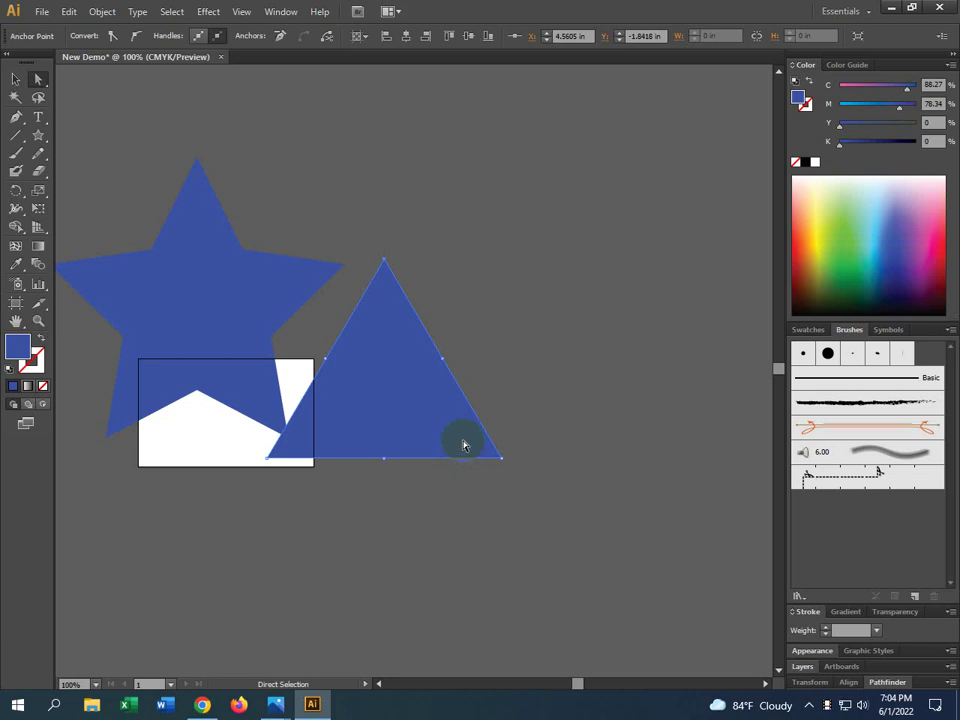
click(442, 374)
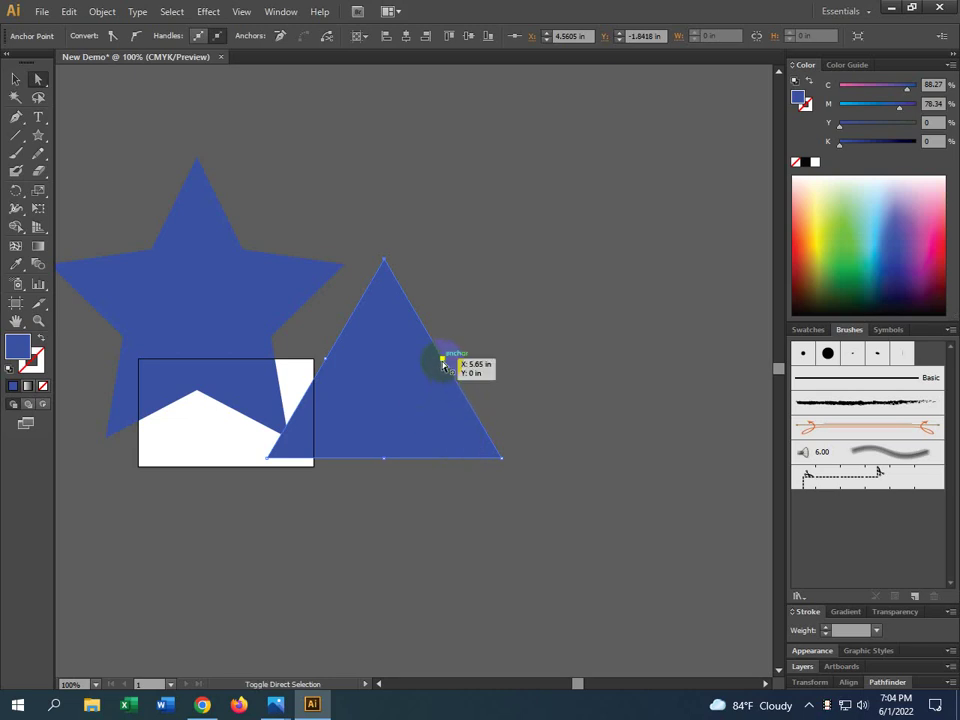
click(442, 366)
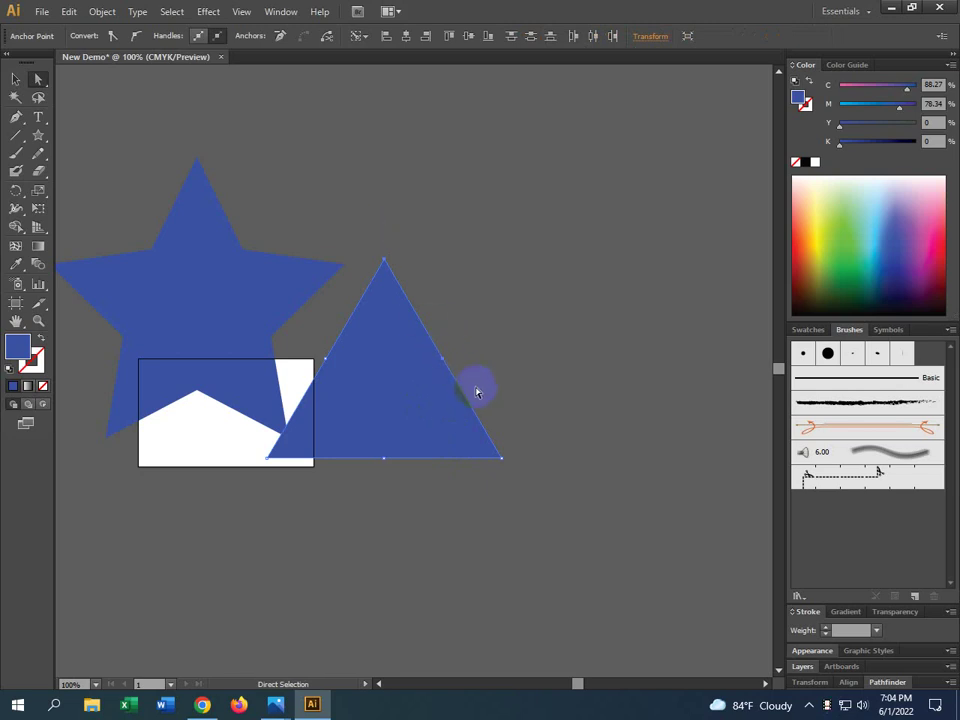
click(296, 379)
key(Left)
key(Left)
key(Left)
key(Left)
key(Left)
key(Left)
key(Left)
key(Left)
key(Left)
key(Left)
key(Left)
key(Left)
key(Left)
key(Left)
key(Left)
key(Left)
key(Left)
key(Left)
key(Left)
key(Left)
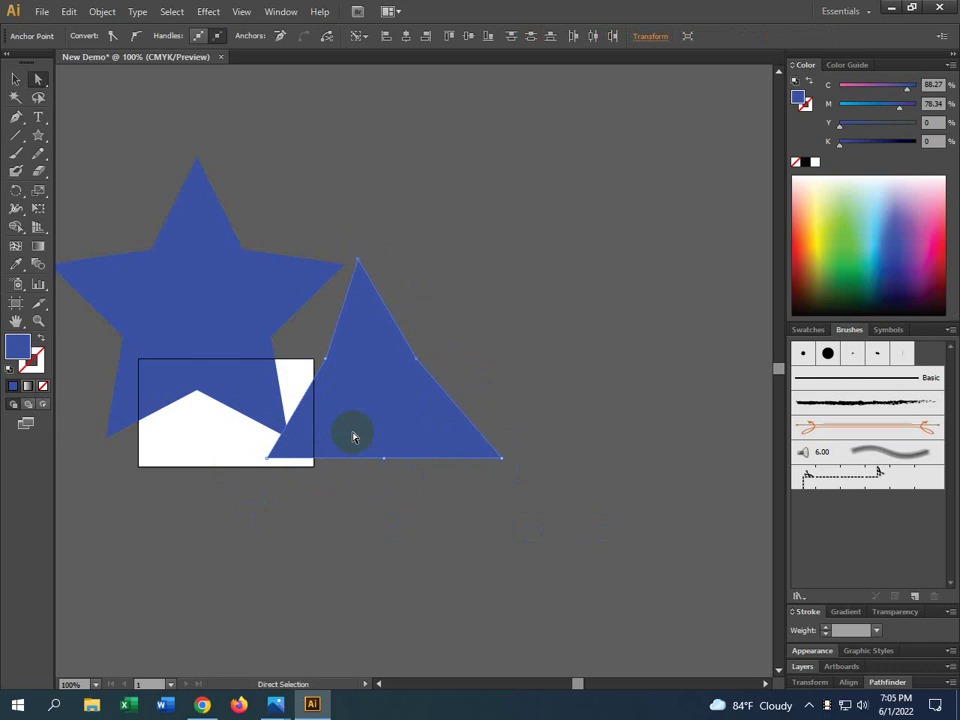
key(Left)
key(Left)
key(Left)
key(Left)
key(Left)
key(Left)
key(Left)
key(Left)
key(Left)
key(Left)
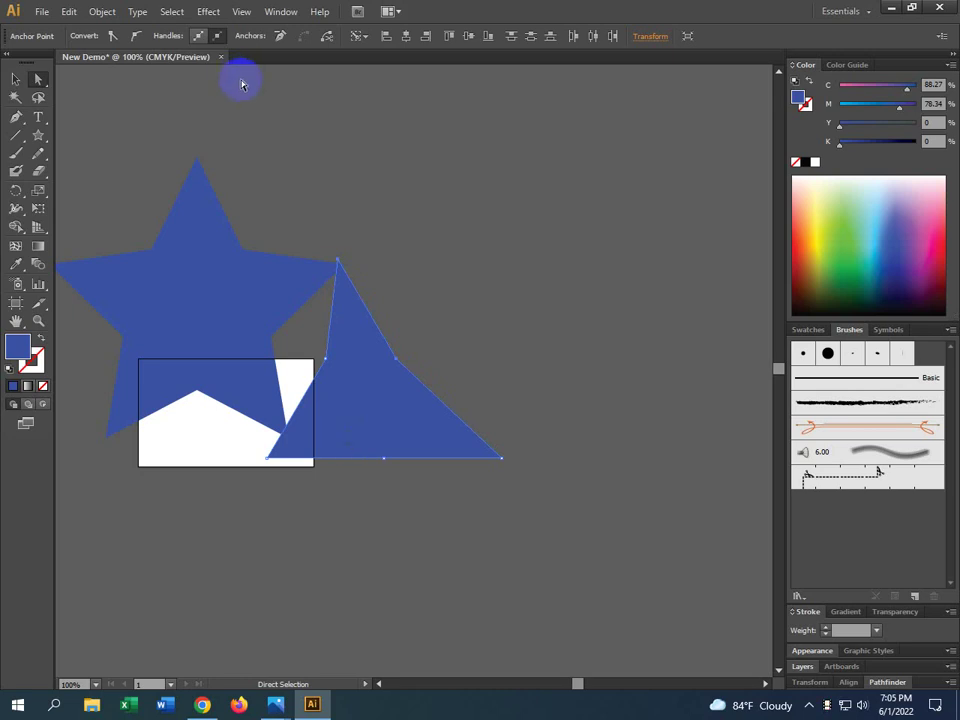
click(300, 366)
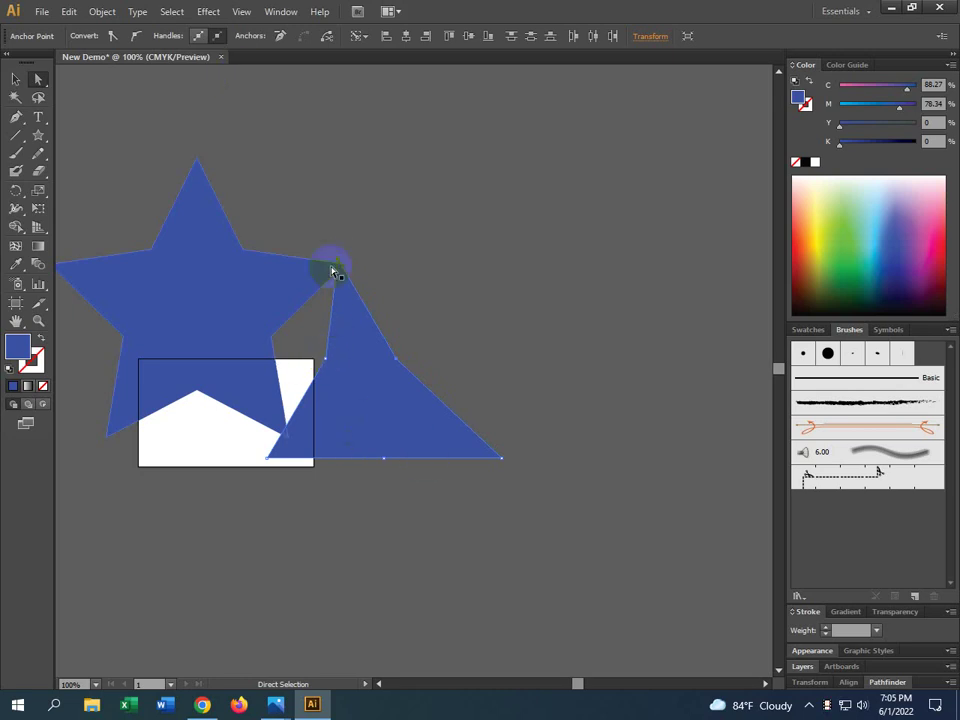
click(16, 98)
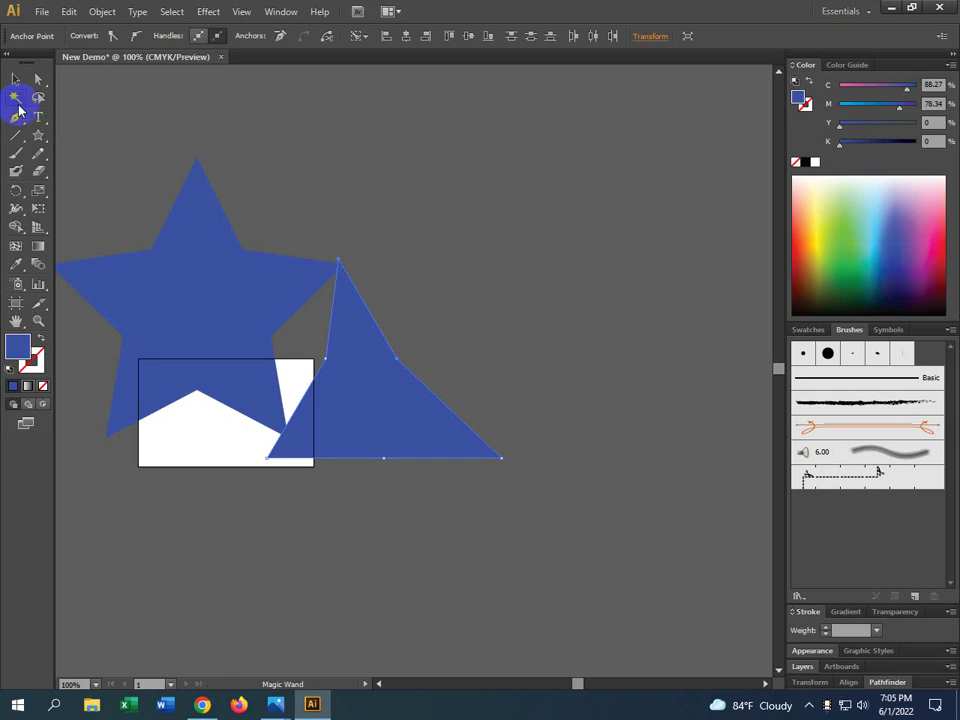
Draw two rectangles below the star and fill the left one green.
click(497, 229)
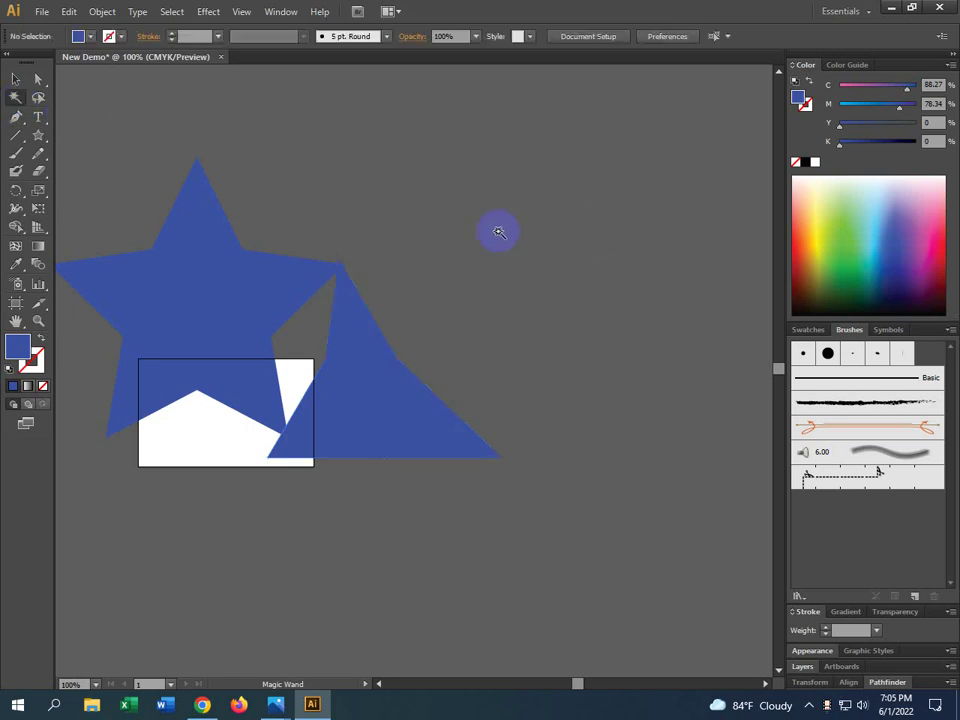
drag(43, 137, 80, 133)
drag(160, 505, 297, 593)
drag(366, 551, 540, 648)
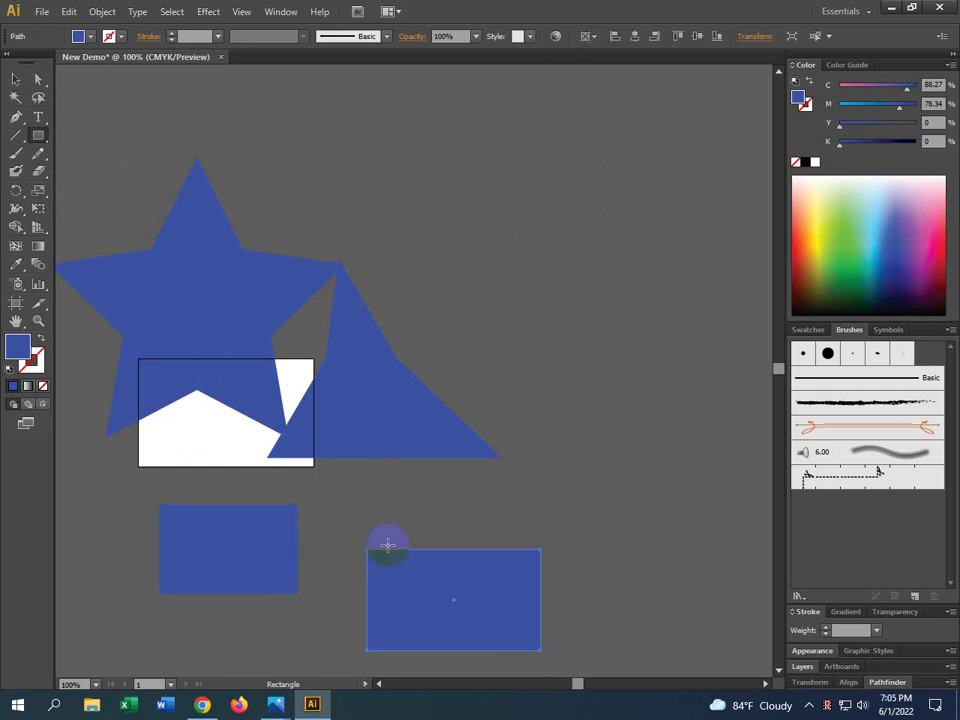
click(17, 80)
click(285, 575)
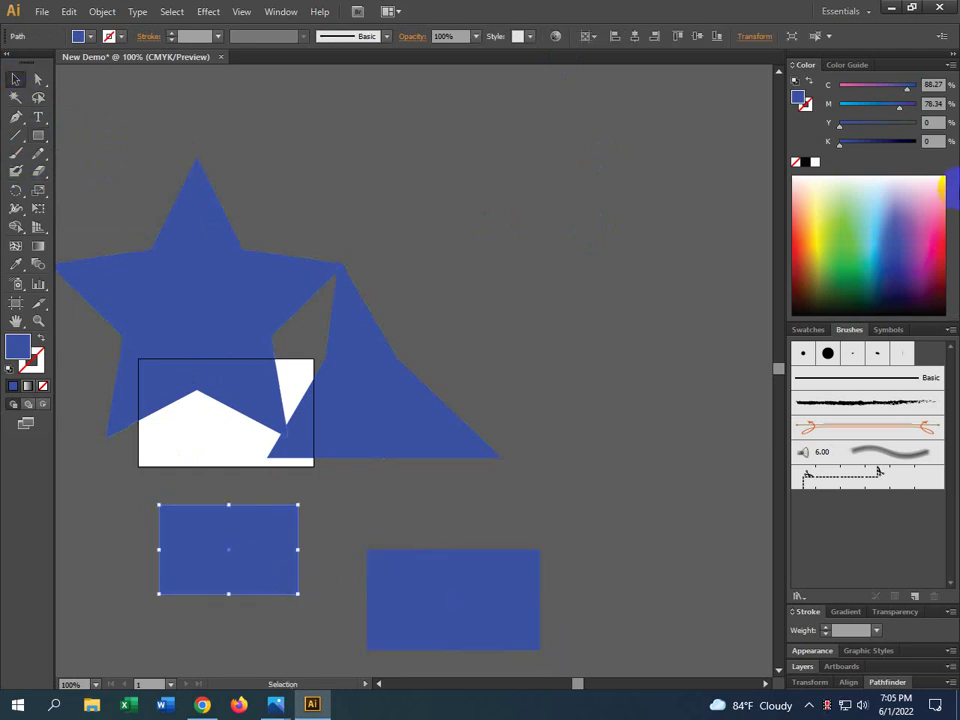
click(868, 257)
click(443, 624)
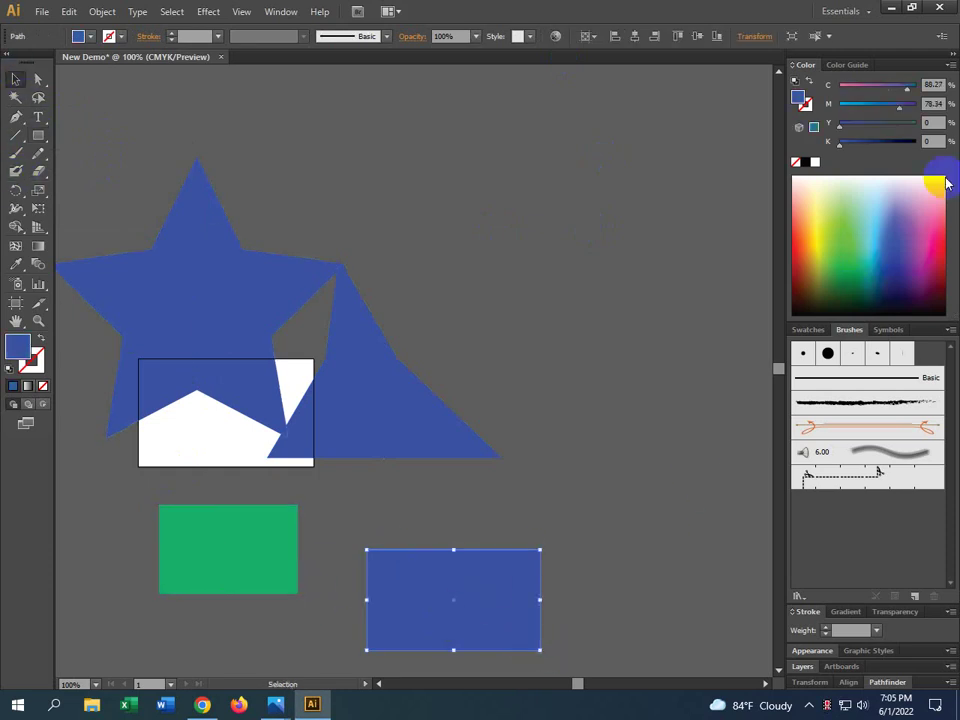
Fill the triangle lime green (C 67.45, Y 100).
click(386, 386)
click(842, 210)
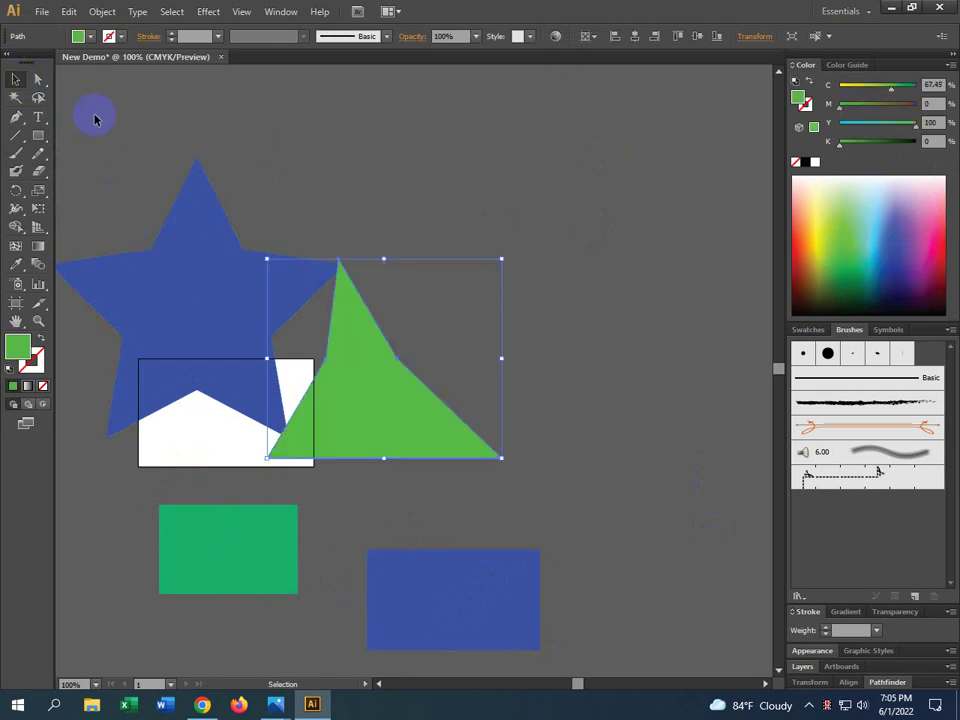
click(515, 203)
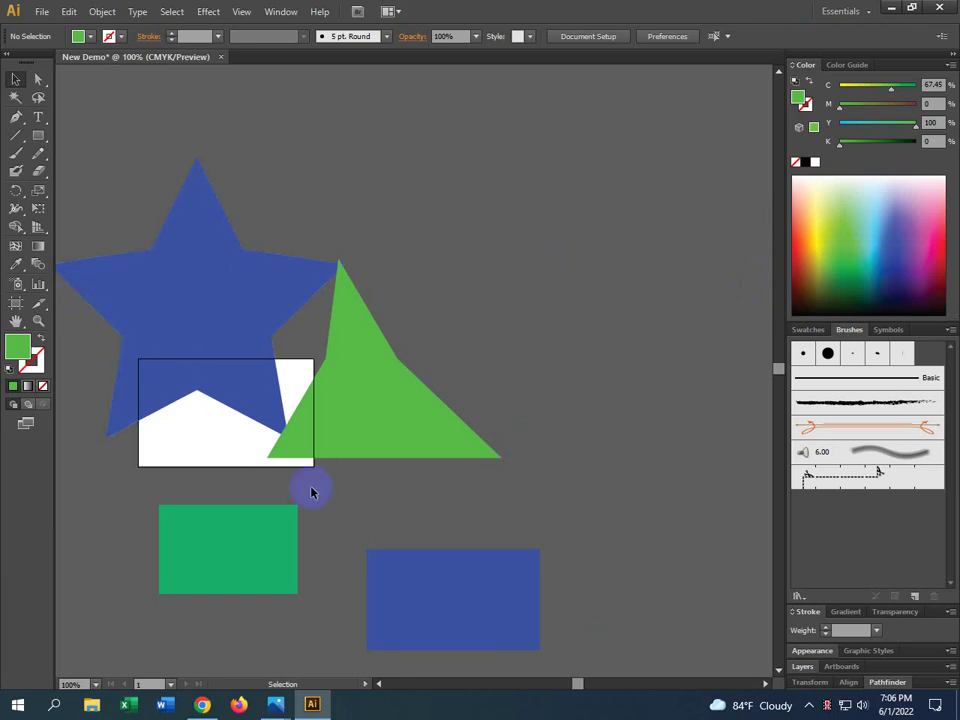
Eyedrop the rectangle's green (C 80.78, M 3.14, Y 80.39) onto the triangle and move it up-right.
click(364, 414)
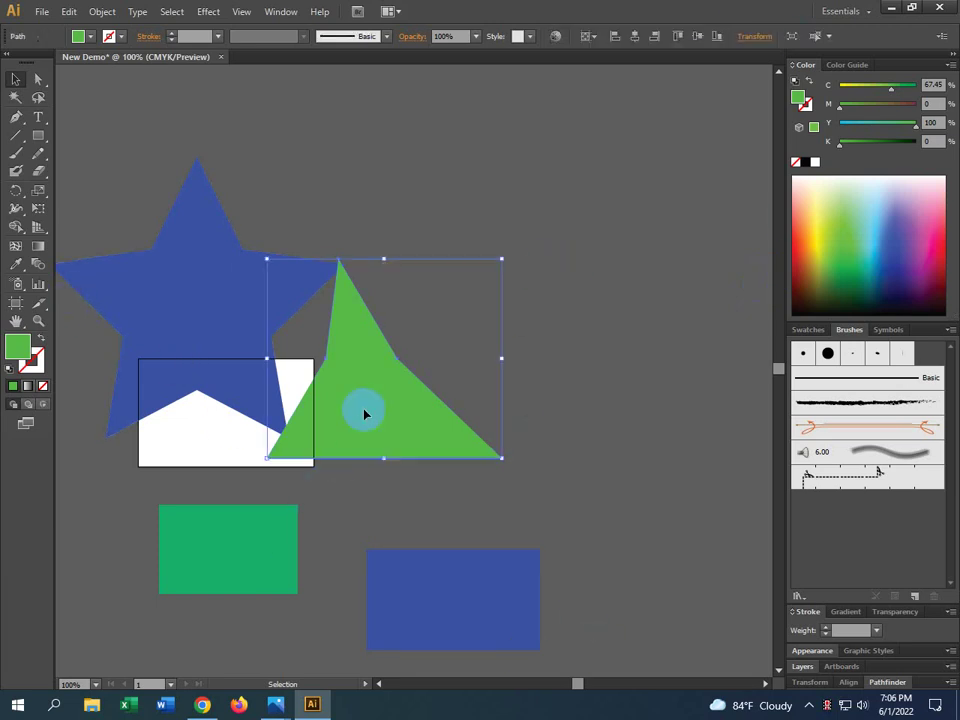
click(292, 518)
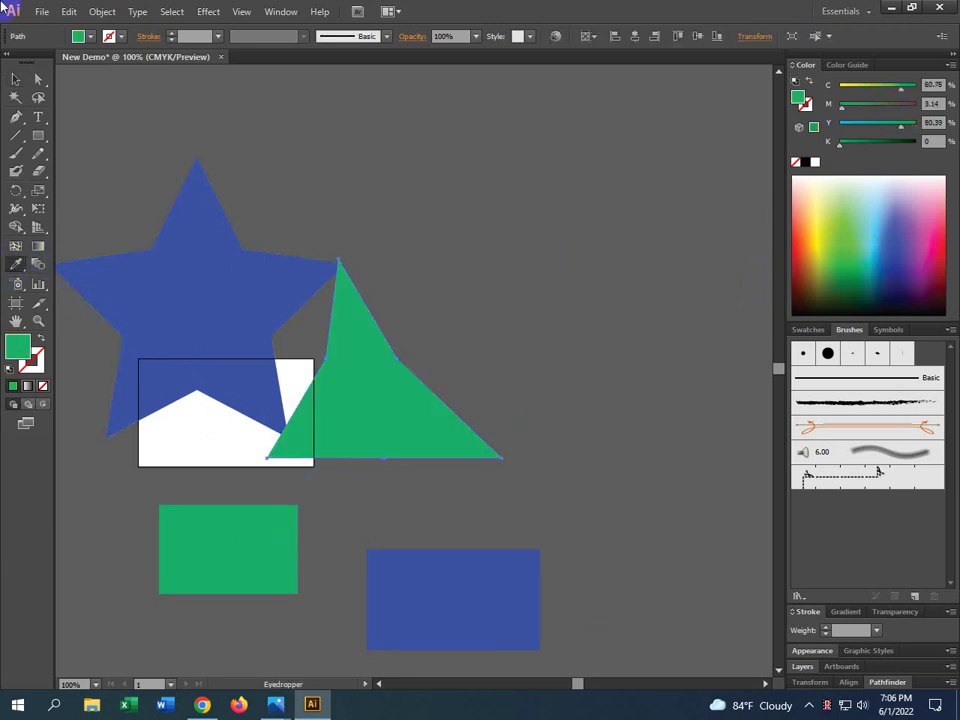
click(698, 310)
drag(356, 360, 422, 369)
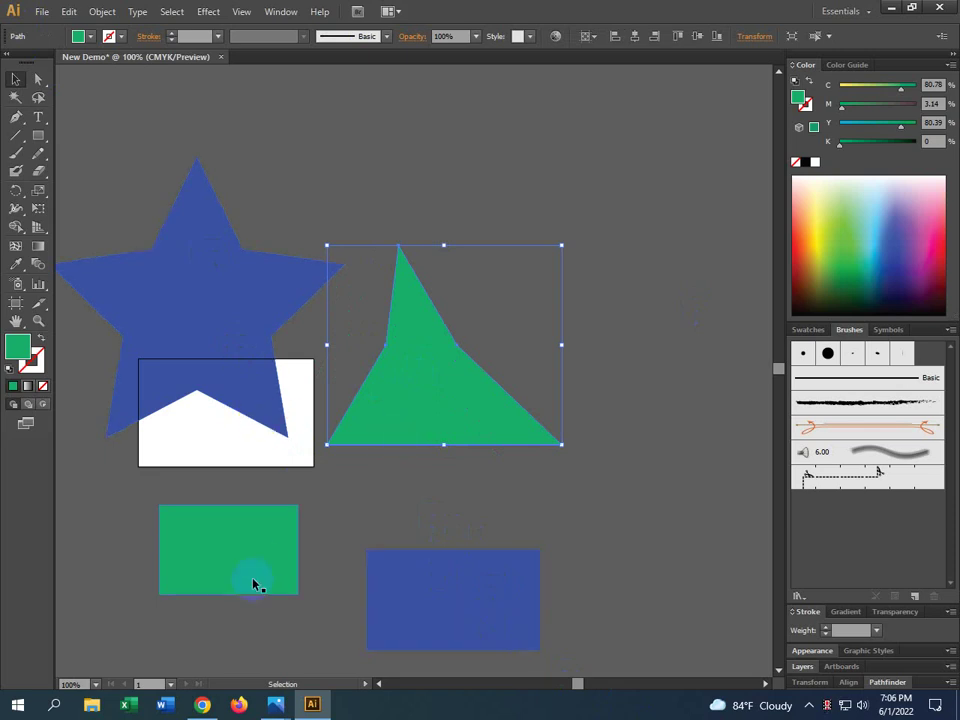
Use the Magic Wand to select all blue objects, then all green objects.
click(16, 97)
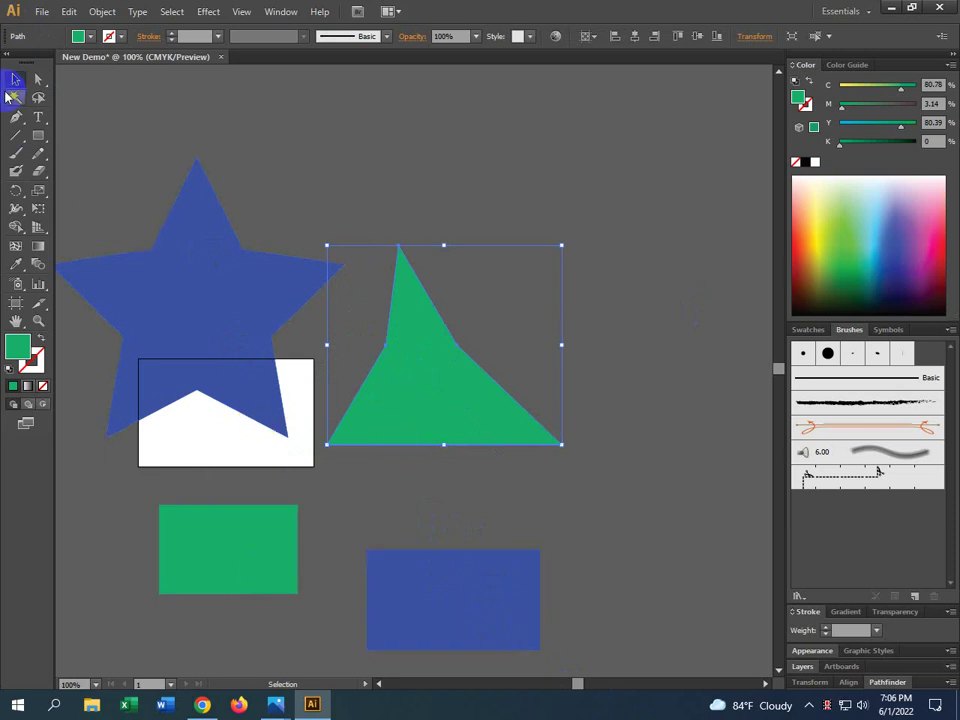
click(90, 203)
click(200, 311)
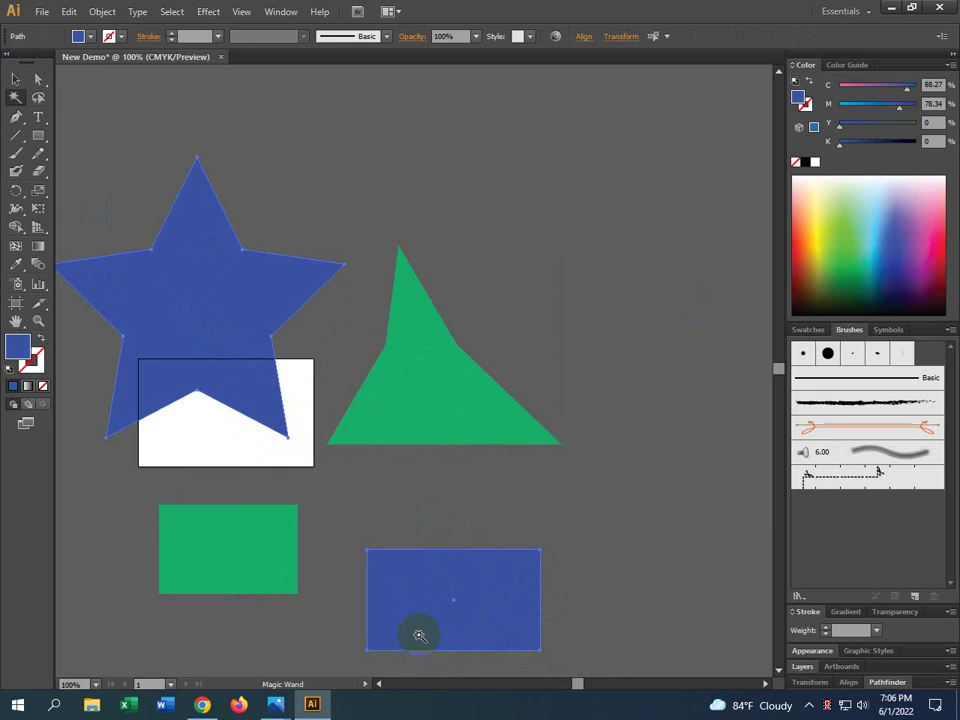
click(443, 381)
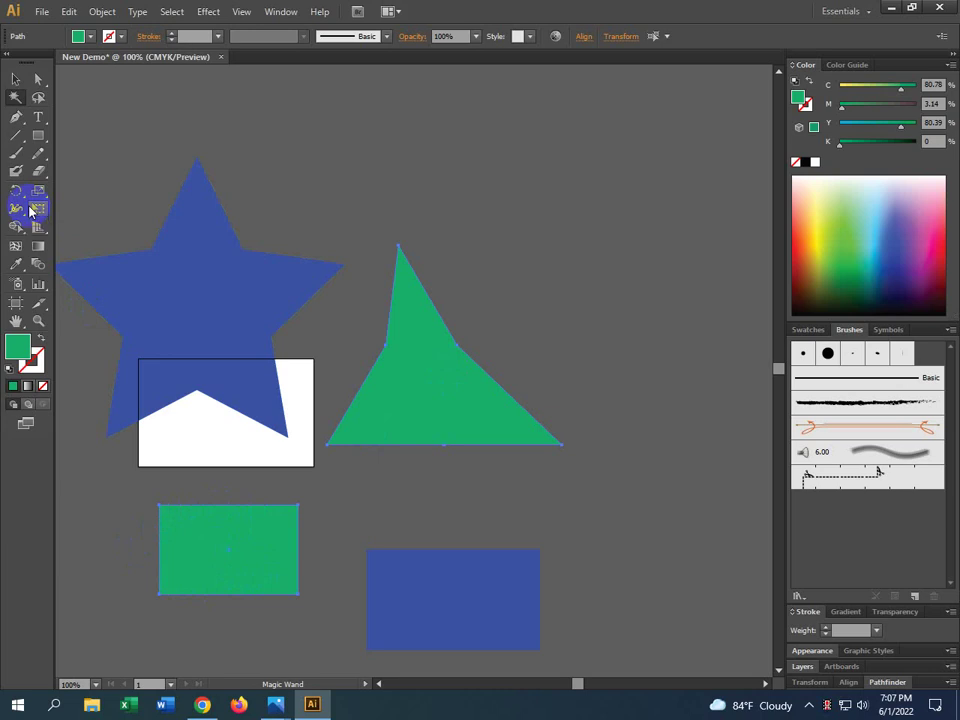
click(39, 99)
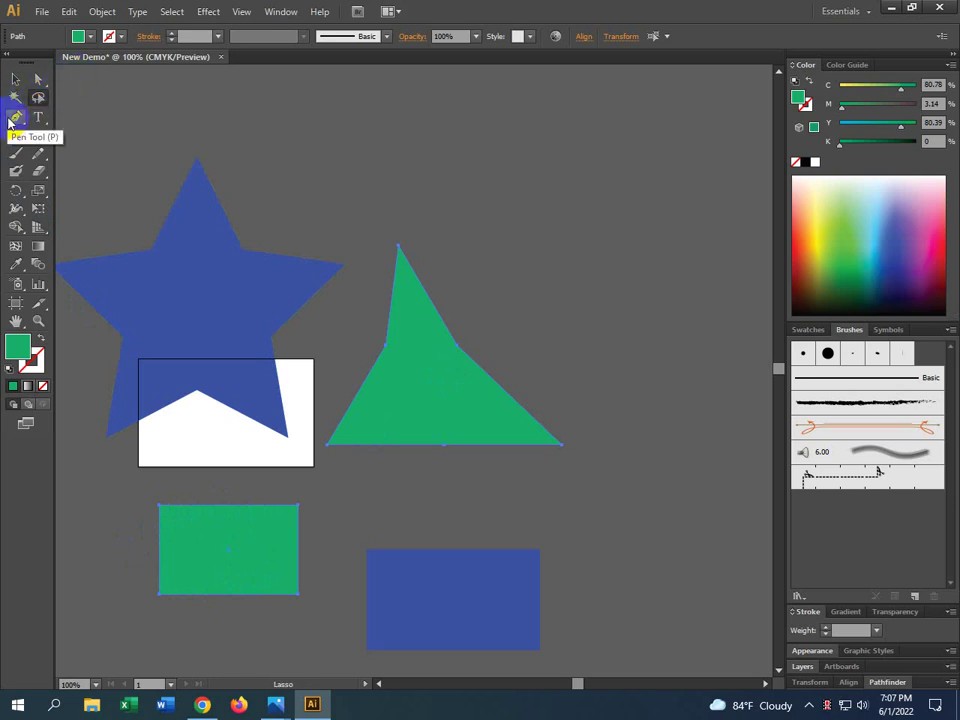
click(12, 119)
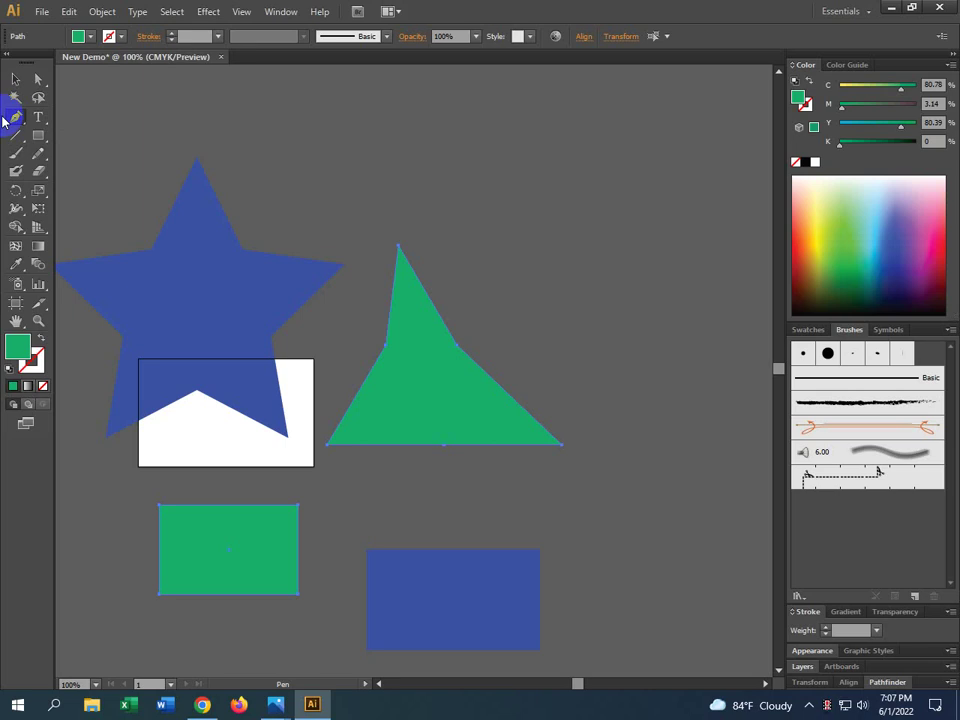
Type 'fkvnlskngcvlskn' as a text line above the triangle.
click(38, 117)
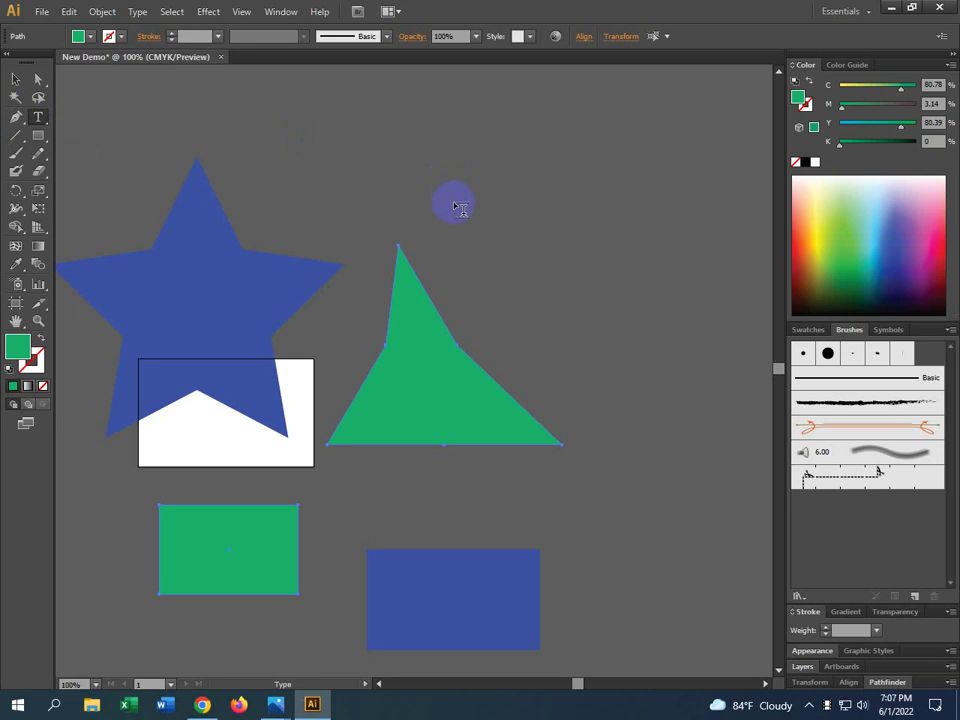
click(459, 206)
text(fkvnlskngcvlskn)
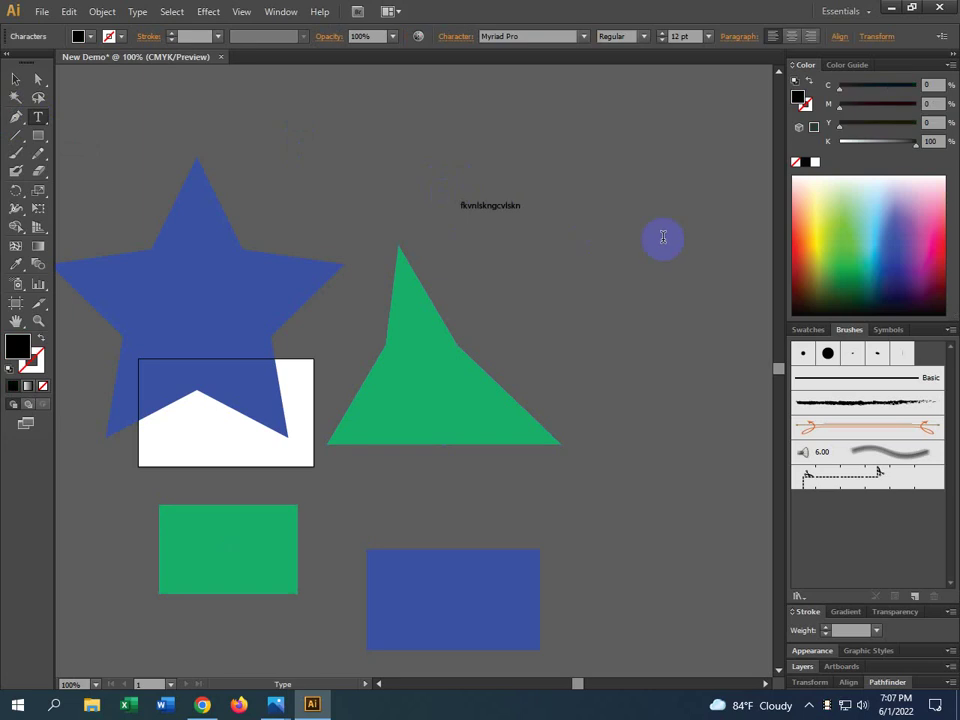
Add a second text line 'dkznzvkjnv kzjnvnzklnv' above the star, then deselect it.
click(40, 123)
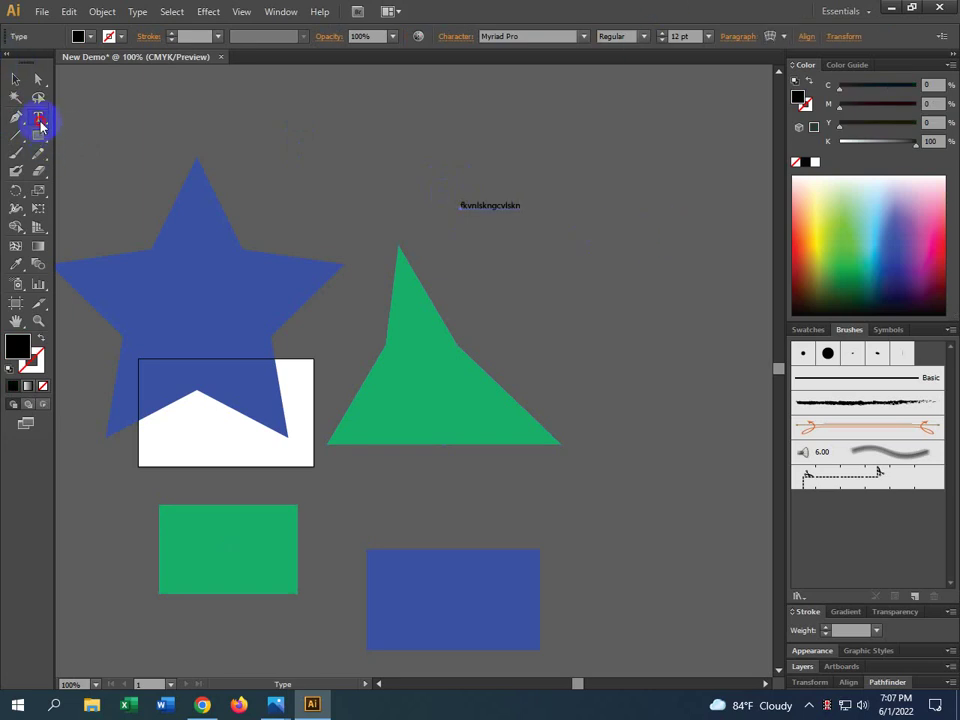
click(287, 150)
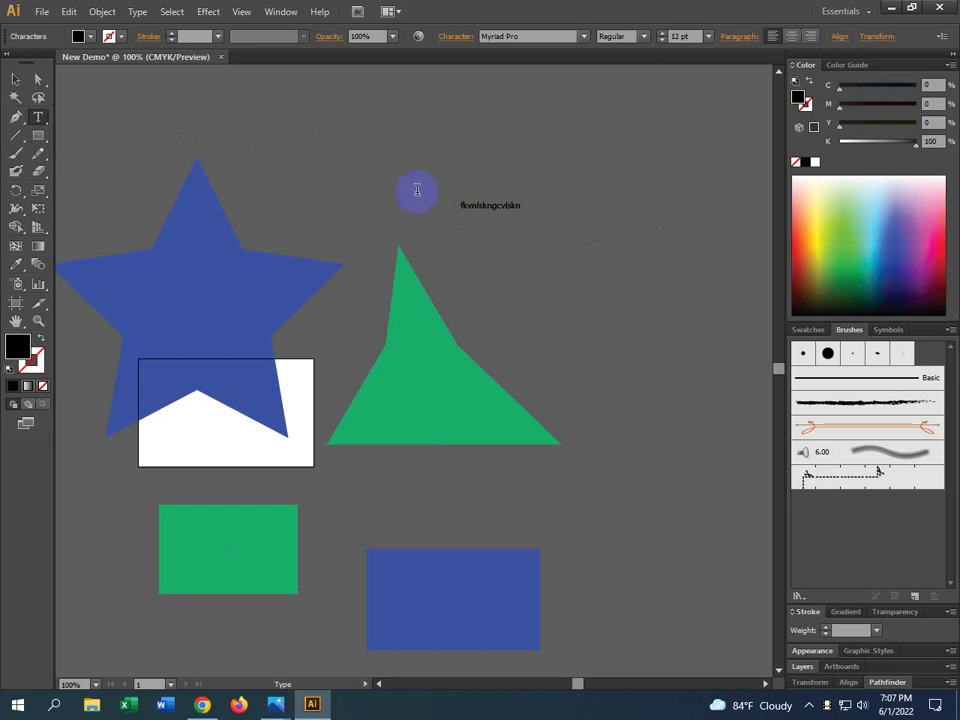
text(dkznzvkjnv kzjnvnzklnv)
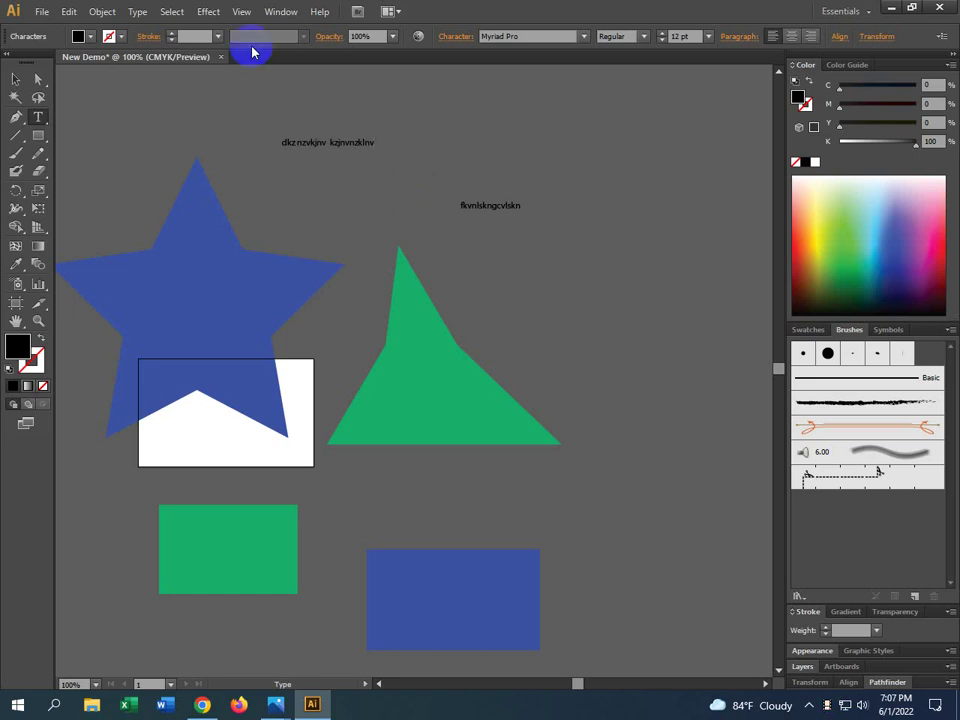
click(17, 79)
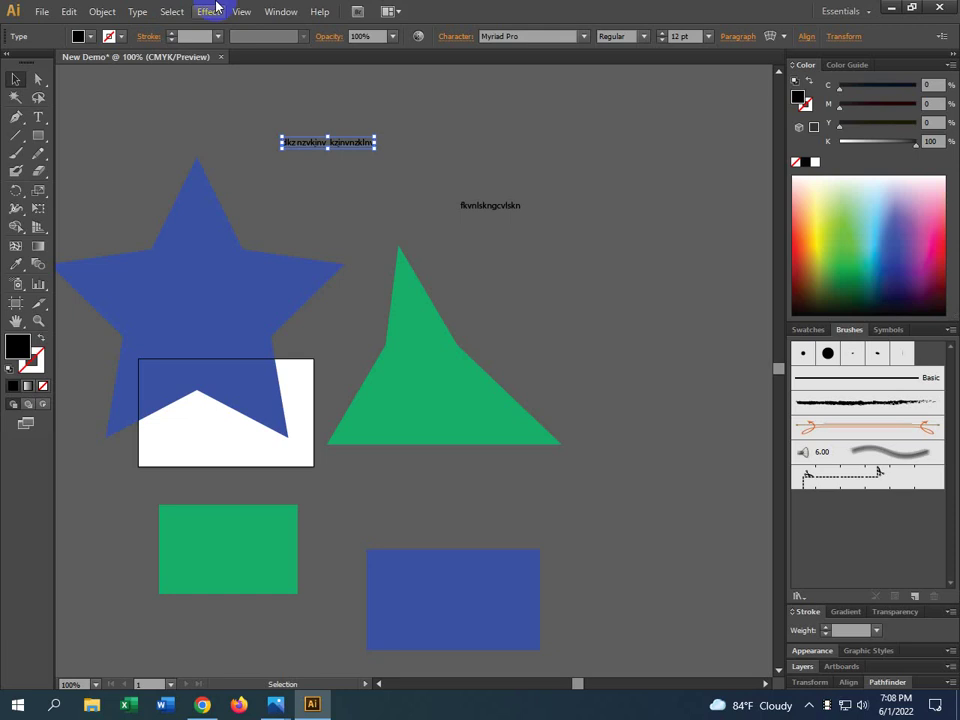
click(404, 199)
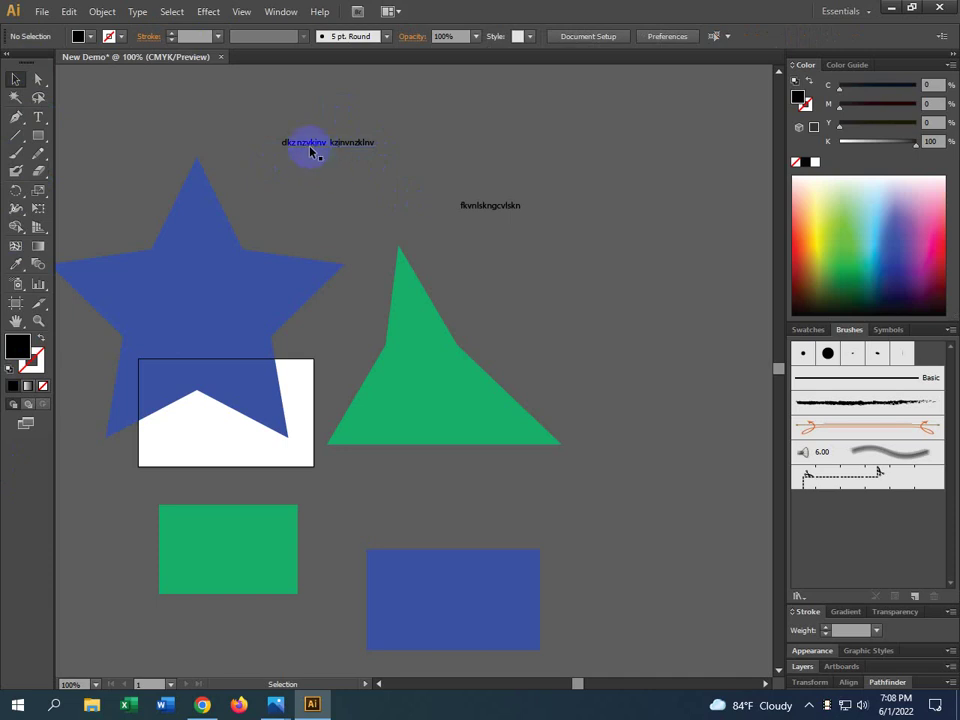
click(46, 117)
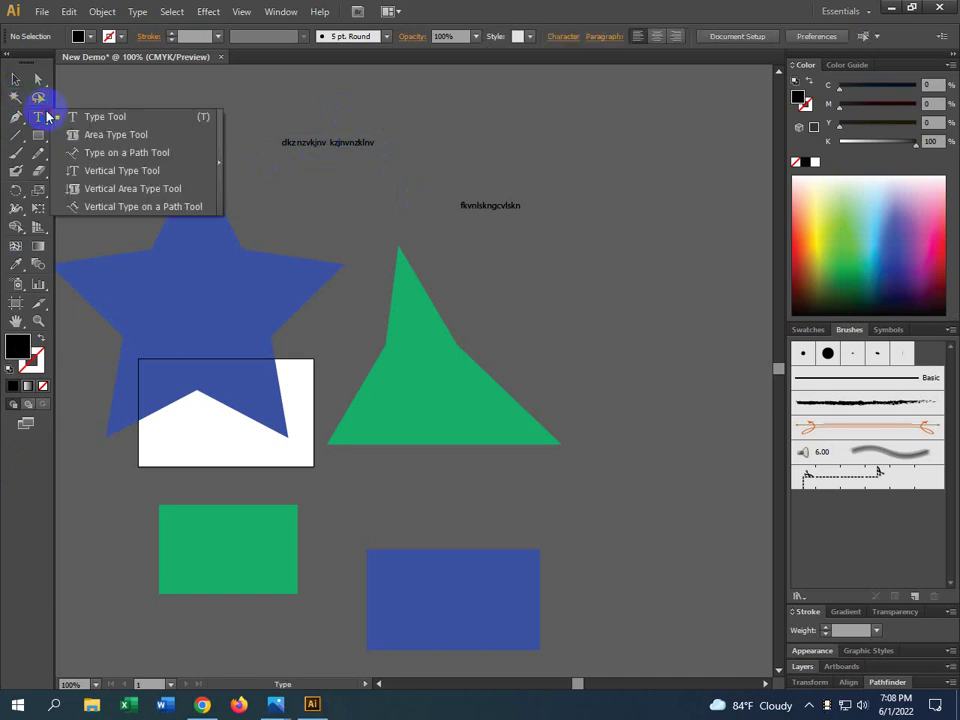
Browse the Type tool flyout to look over the text tool variants.
drag(47, 117, 167, 195)
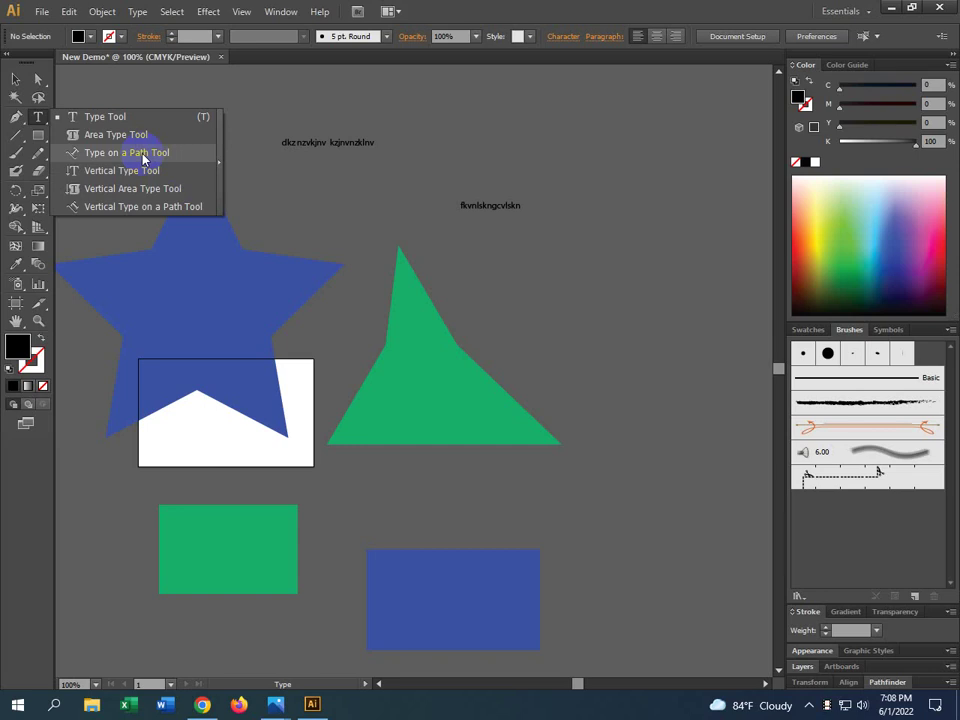
Draw a horizontal line right of the green triangle and give it a black 1 pt stroke.
click(14, 142)
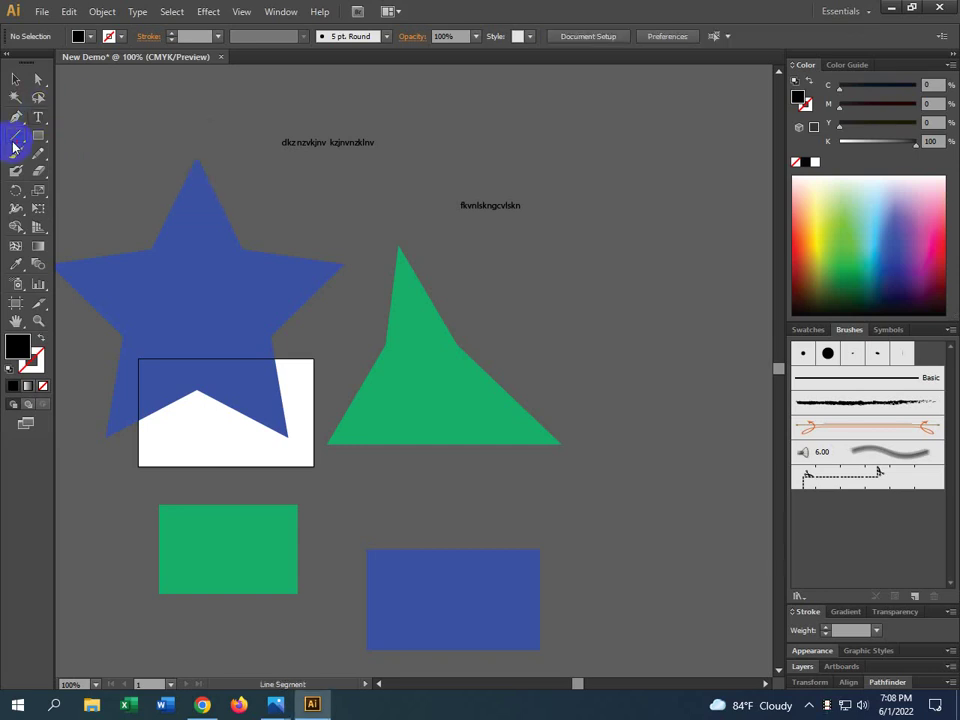
drag(495, 291, 711, 291)
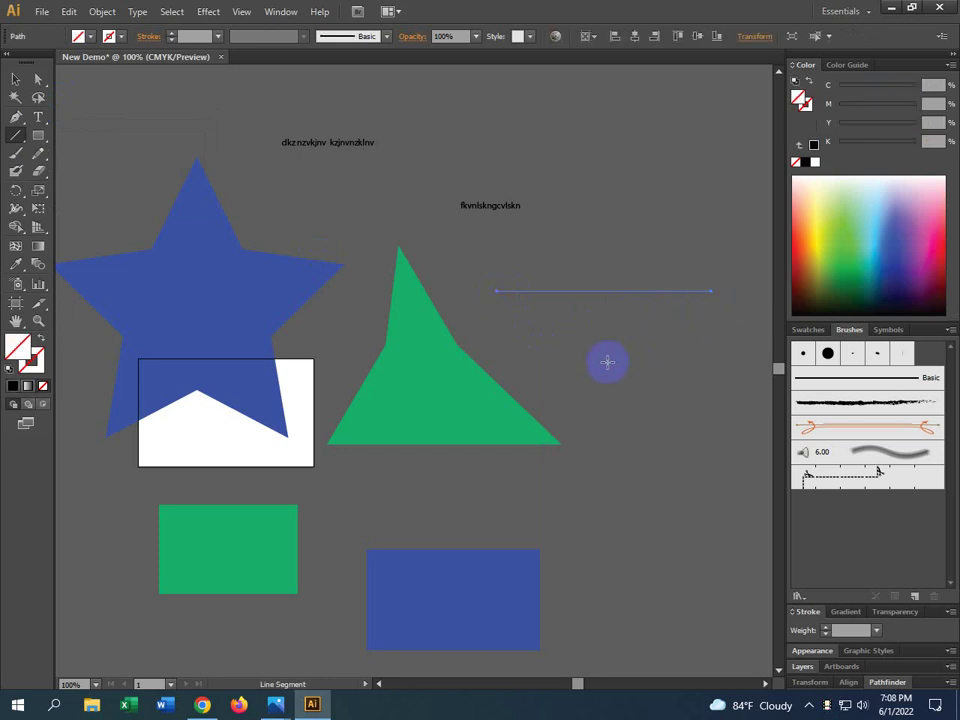
click(30, 368)
click(13, 386)
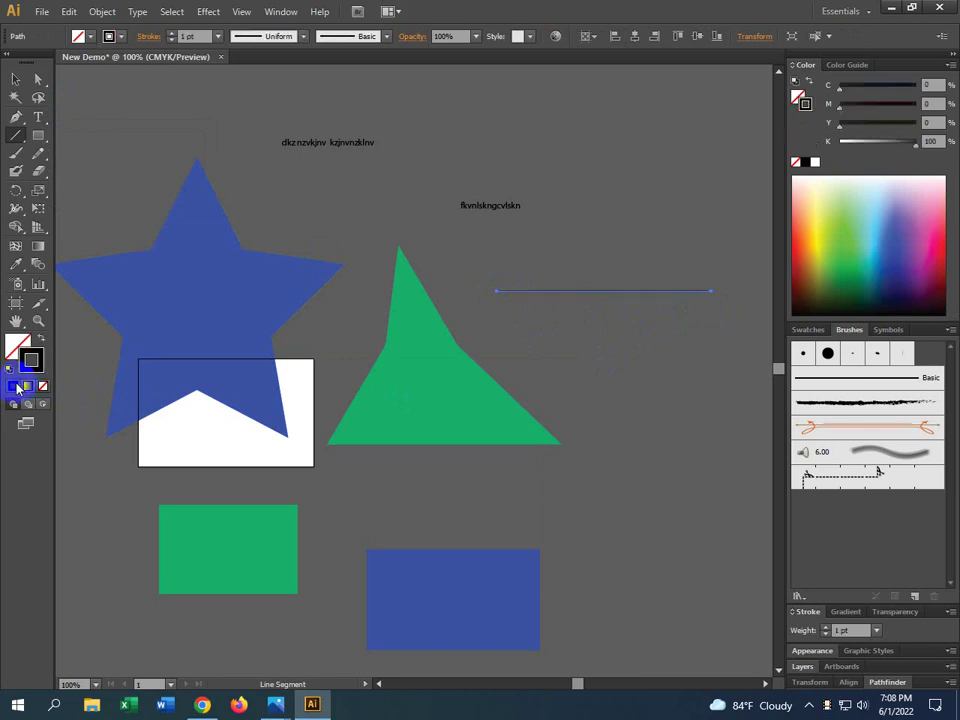
click(15, 80)
scroll(560, 300, up, 5)
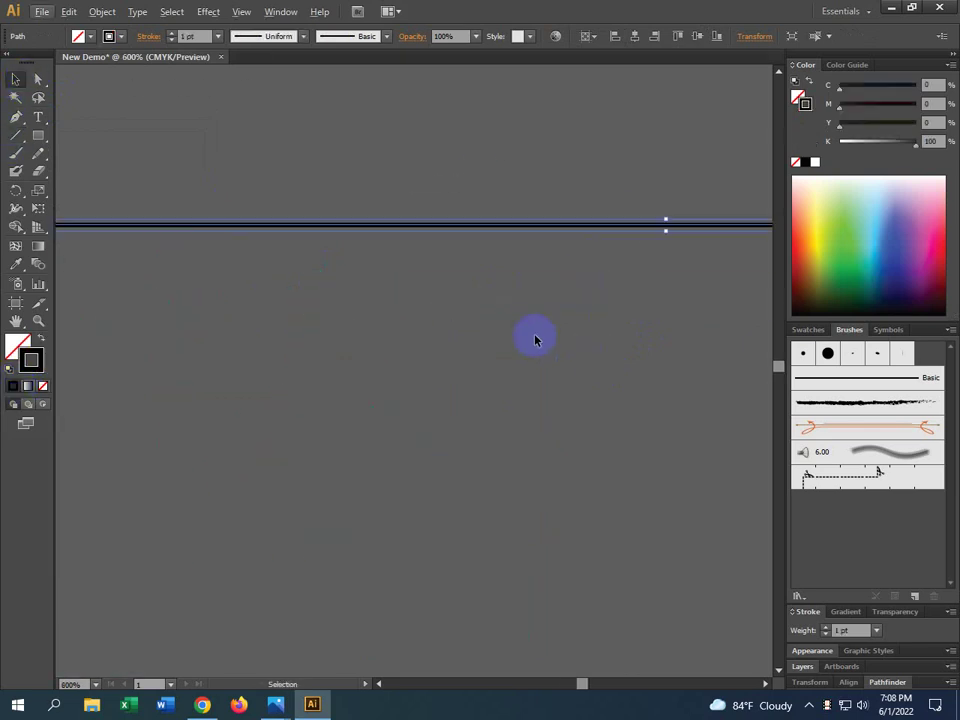
scroll(437, 233, down, 4)
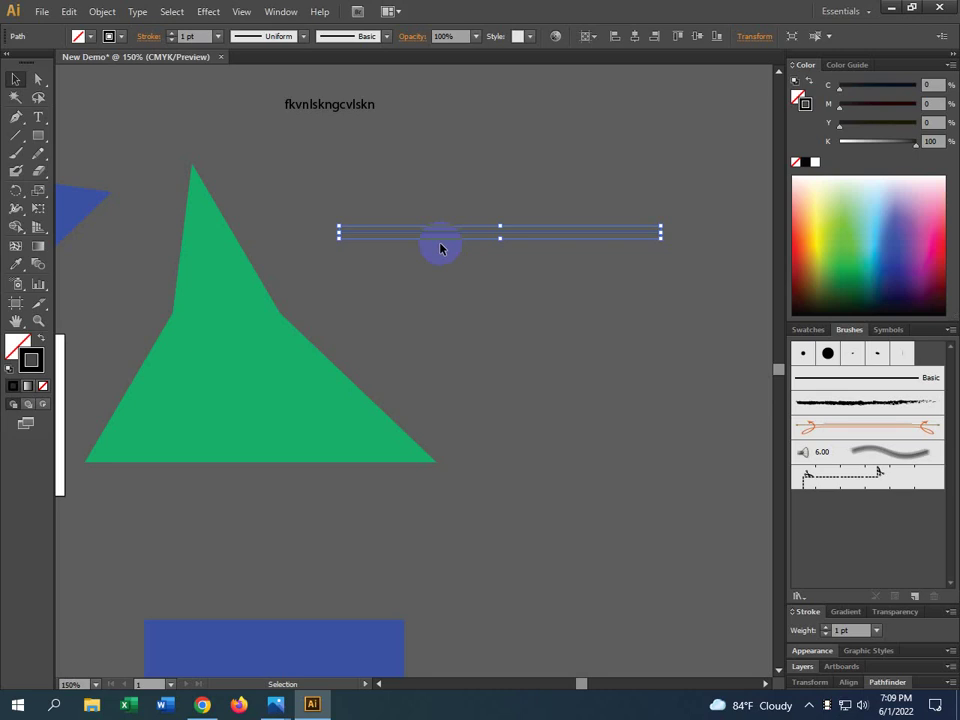
Look over the Arc, Spiral and Grid tools, then paint a long looping Paintbrush stroke on the right.
click(18, 139)
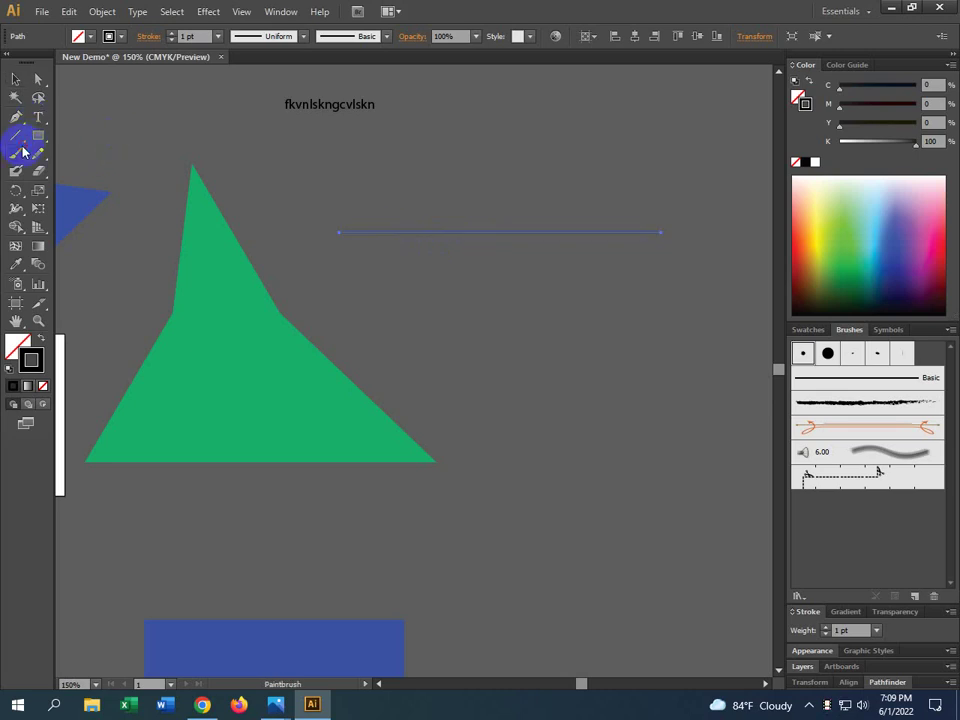
drag(21, 146, 69, 199)
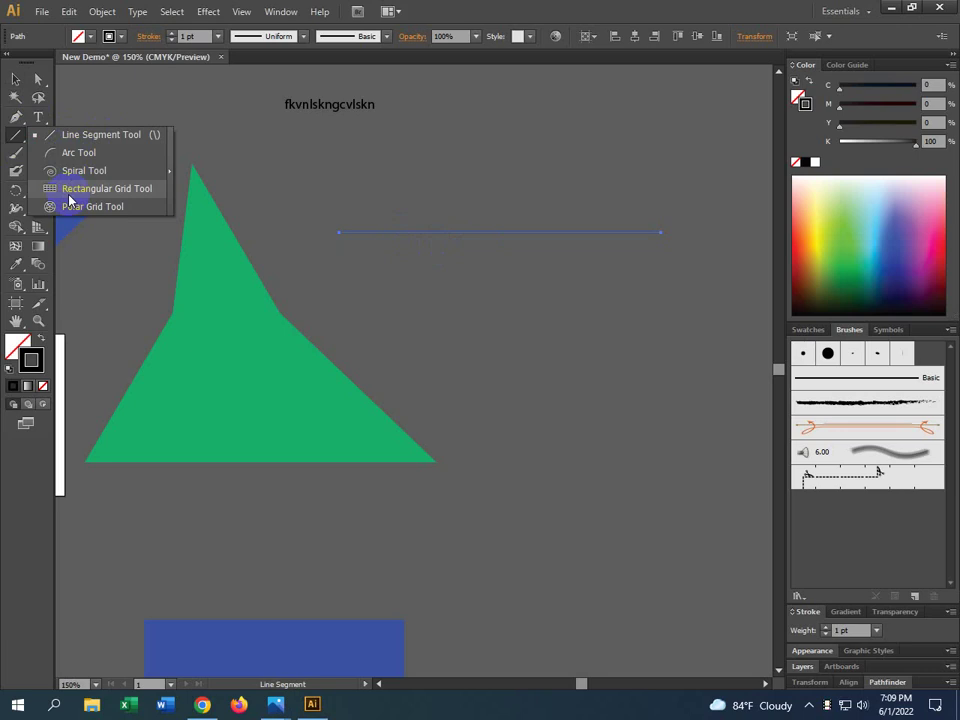
mouse_move(69, 199)
mouse_down()
mouse_move(81, 146)
mouse_move(13, 148)
mouse_move(42, 134)
mouse_move(72, 141)
mouse_move(111, 176)
mouse_move(103, 225)
mouse_move(36, 128)
mouse_up()
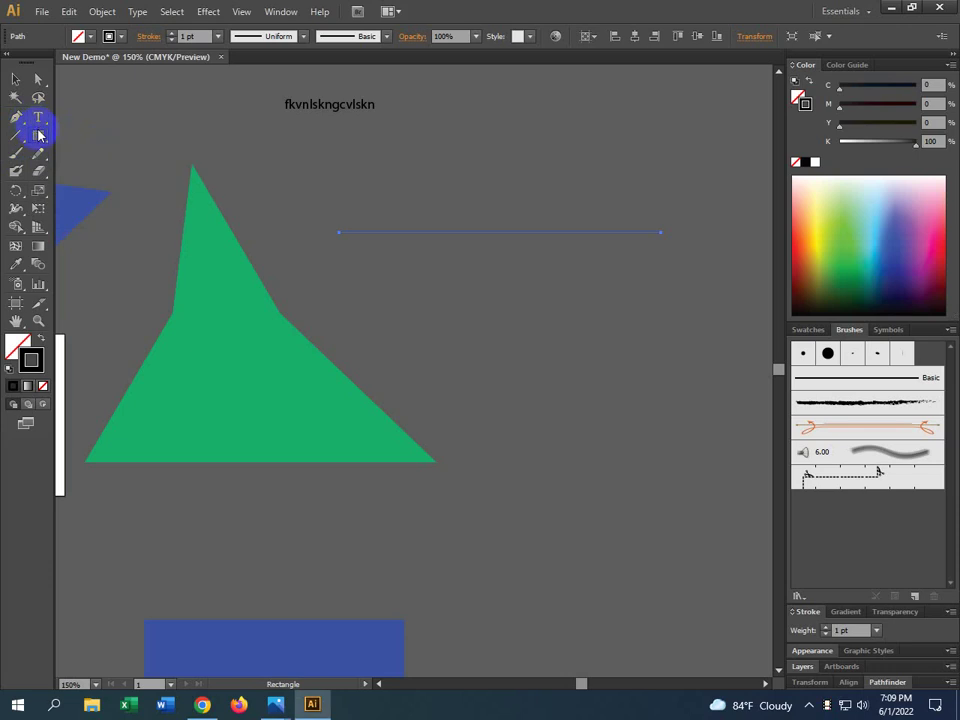
click(16, 153)
mouse_move(485, 424)
mouse_down()
mouse_move(549, 309)
mouse_move(643, 553)
mouse_move(461, 609)
mouse_move(634, 594)
mouse_move(350, 417)
mouse_move(677, 182)
mouse_move(538, 250)
mouse_move(574, 365)
mouse_up()
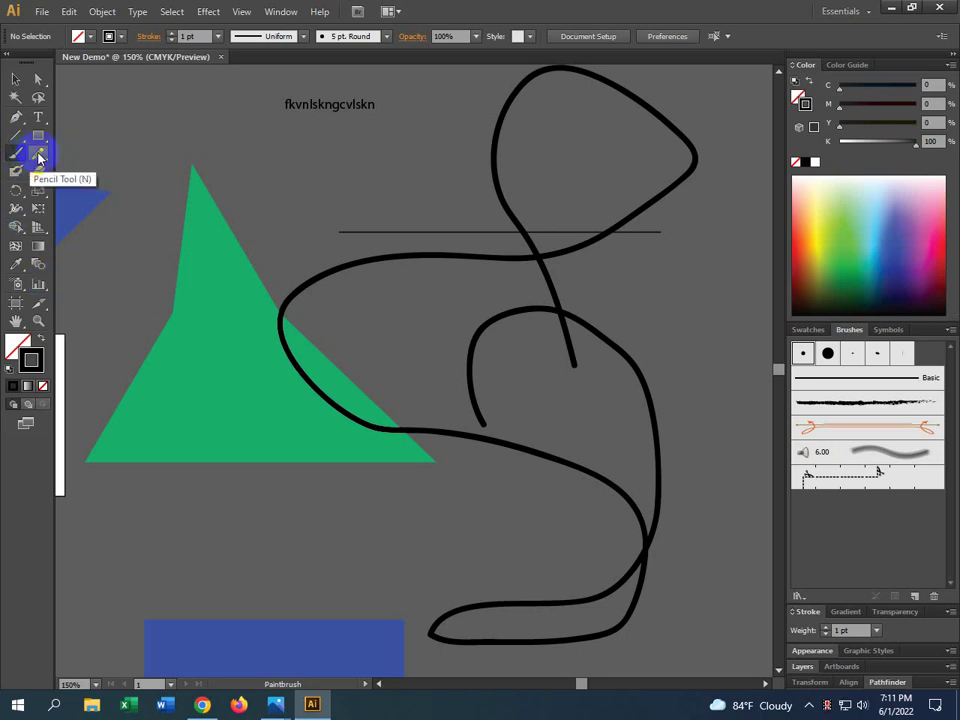
Draw a thin freehand pencil loop near the triangle, then view the Pencil, Smooth and Path Eraser tools.
click(40, 155)
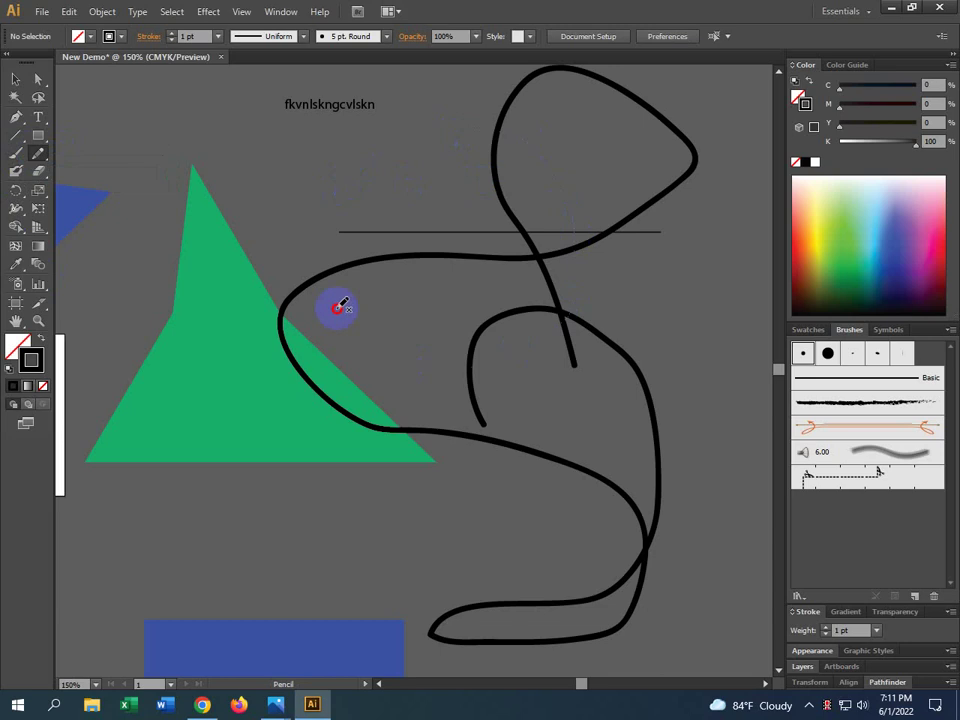
drag(478, 231, 466, 231)
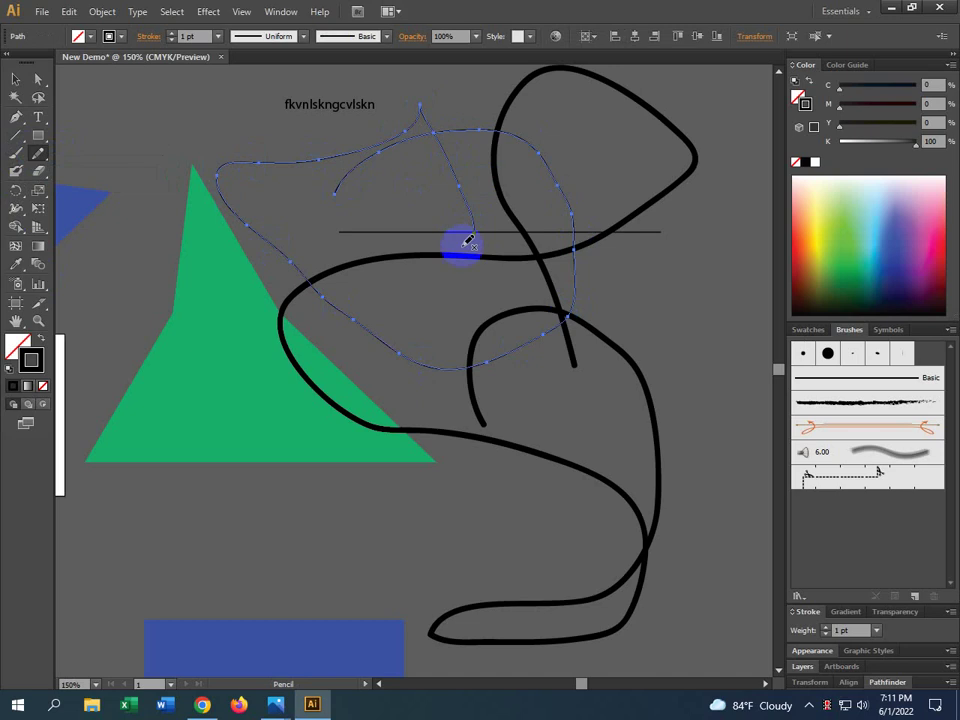
click(16, 80)
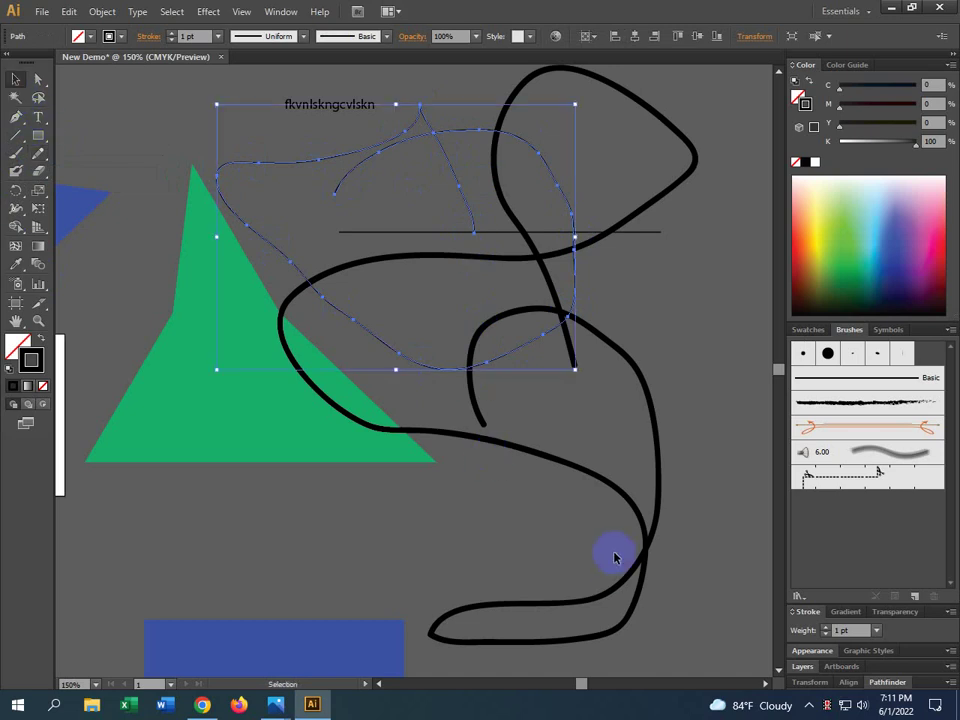
click(582, 473)
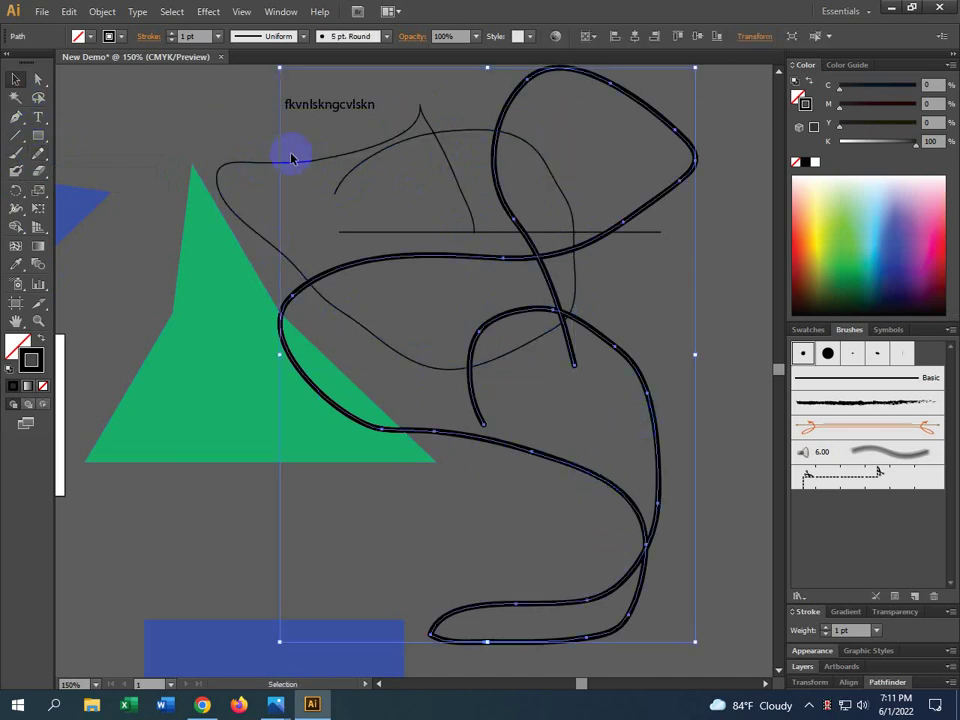
click(354, 154)
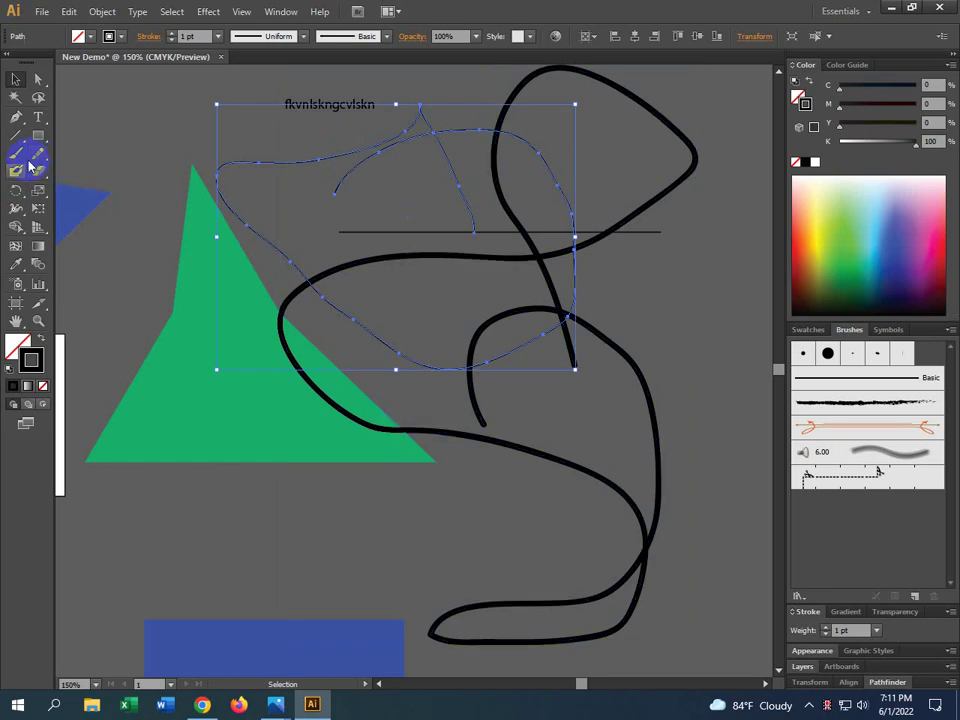
mouse_move(38, 153)
mouse_down()
mouse_move(117, 132)
mouse_move(120, 188)
mouse_move(28, 142)
mouse_move(33, 155)
mouse_up()
Paint a thick black Blob Brush shape at the right edge of the canvas.
click(16, 170)
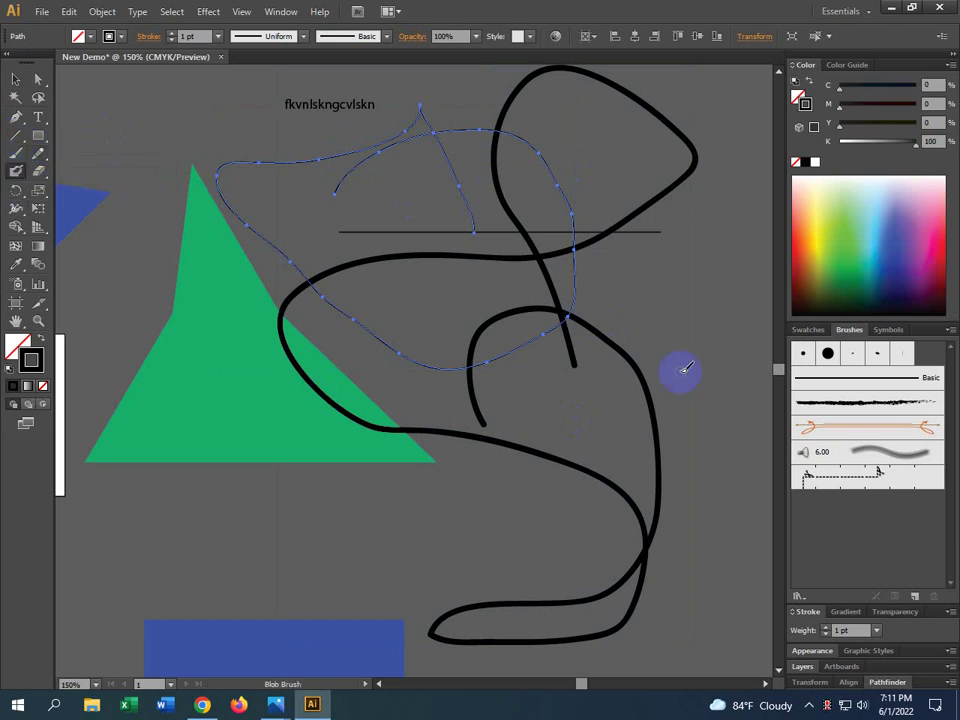
mouse_move(690, 265)
mouse_down()
mouse_move(671, 317)
mouse_move(722, 450)
mouse_move(678, 455)
mouse_move(729, 165)
mouse_move(722, 150)
mouse_up()
click(14, 80)
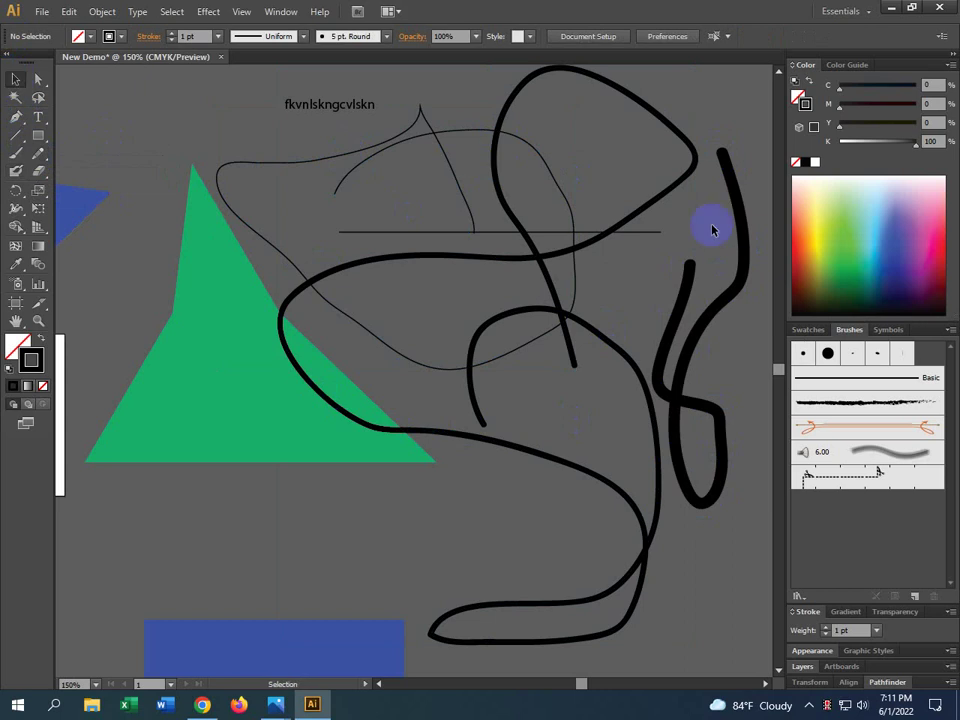
Select the large curvy path and the new blob shape in turn, then target the fill colour.
click(570, 324)
click(578, 323)
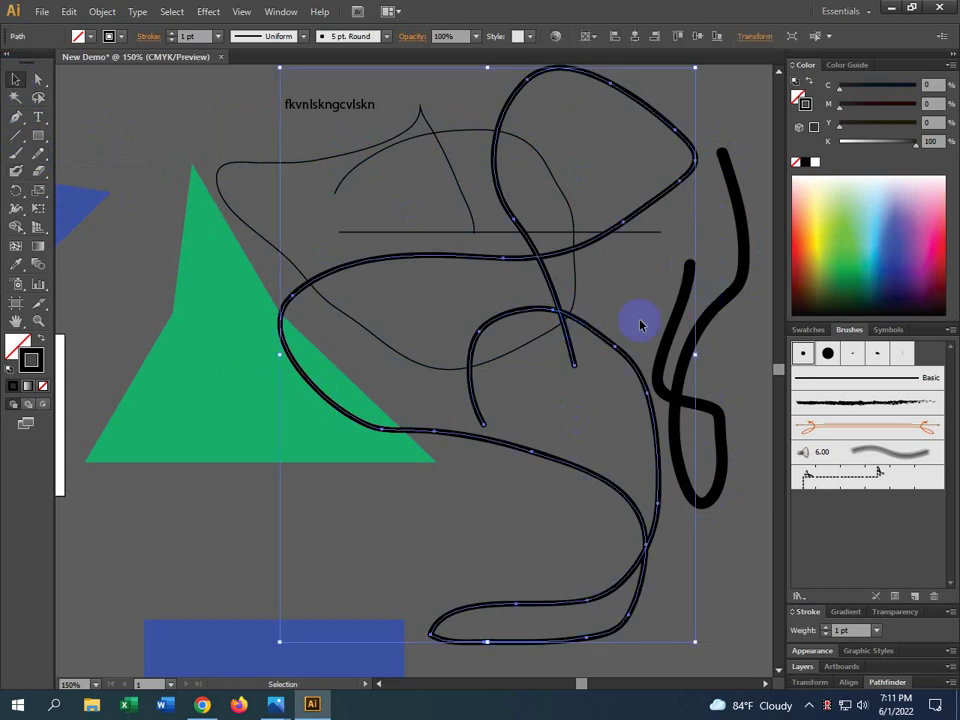
click(743, 240)
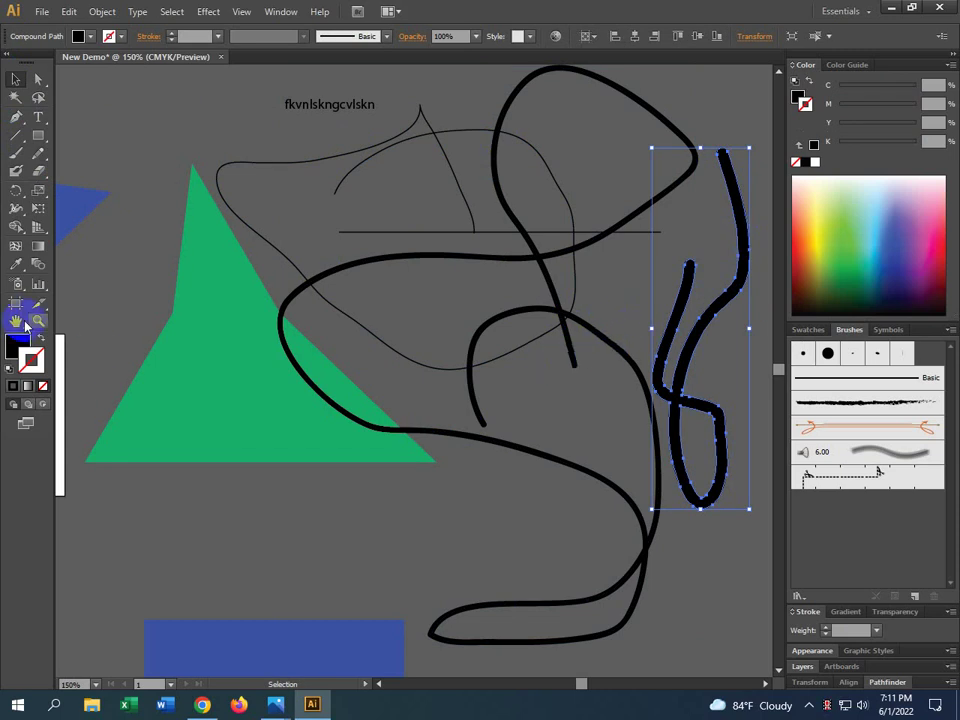
click(595, 340)
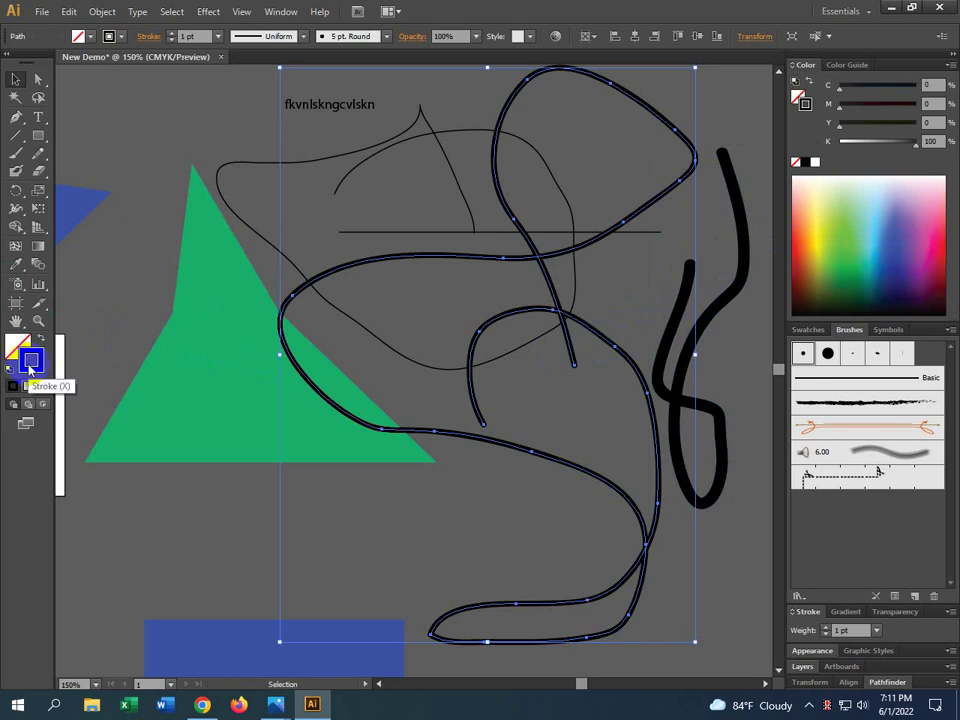
click(738, 300)
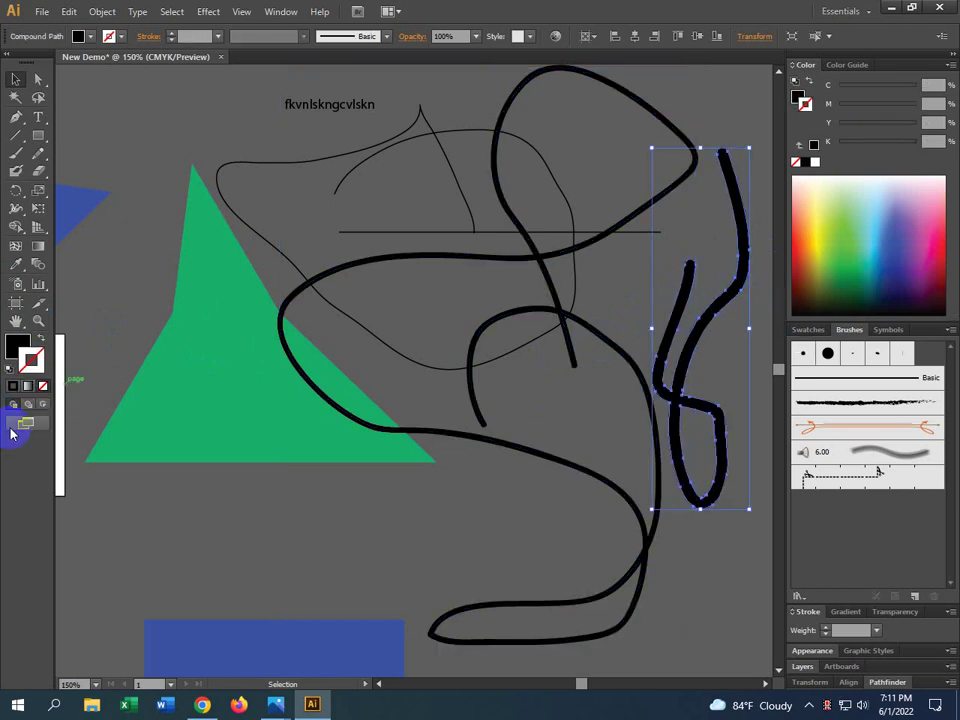
click(17, 347)
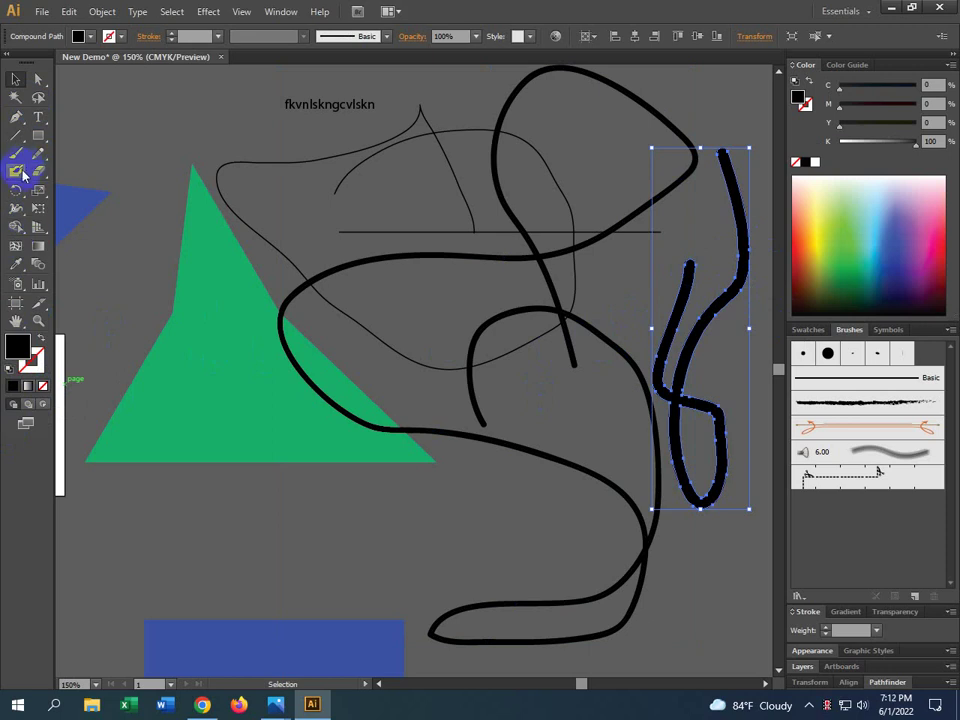
Erase the top tip off the black blob with the Eraser tool, then browse the Eraser's grouped tools.
click(38, 172)
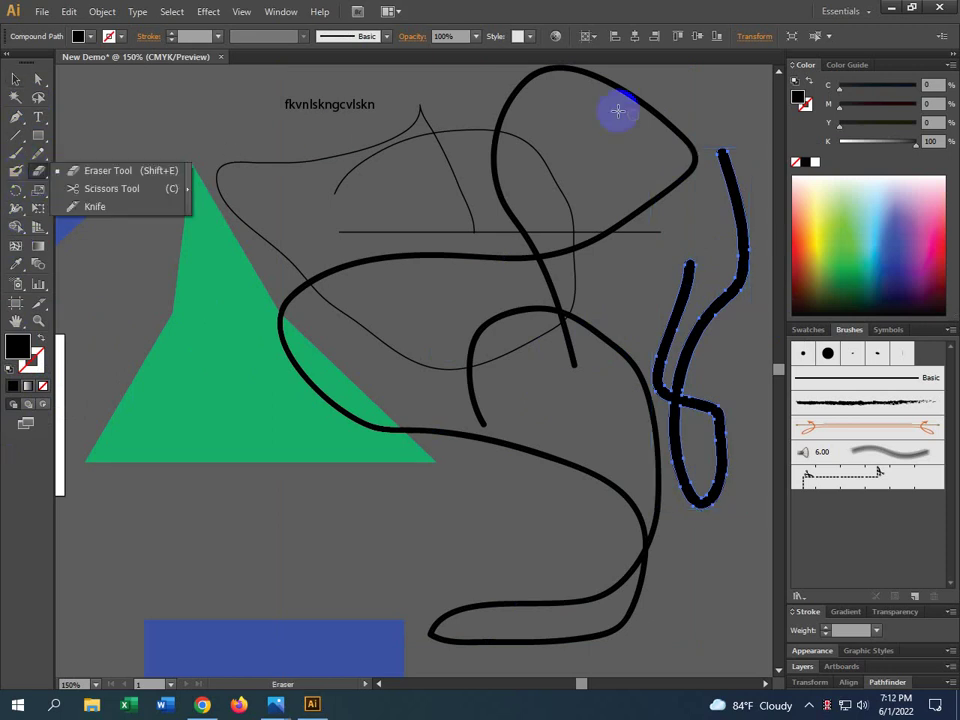
mouse_move(724, 146)
mouse_down()
mouse_move(721, 190)
mouse_move(741, 175)
mouse_move(751, 192)
mouse_move(716, 206)
mouse_move(760, 176)
mouse_move(718, 200)
mouse_move(753, 196)
mouse_move(772, 240)
mouse_move(739, 345)
mouse_move(687, 121)
mouse_move(692, 155)
mouse_up()
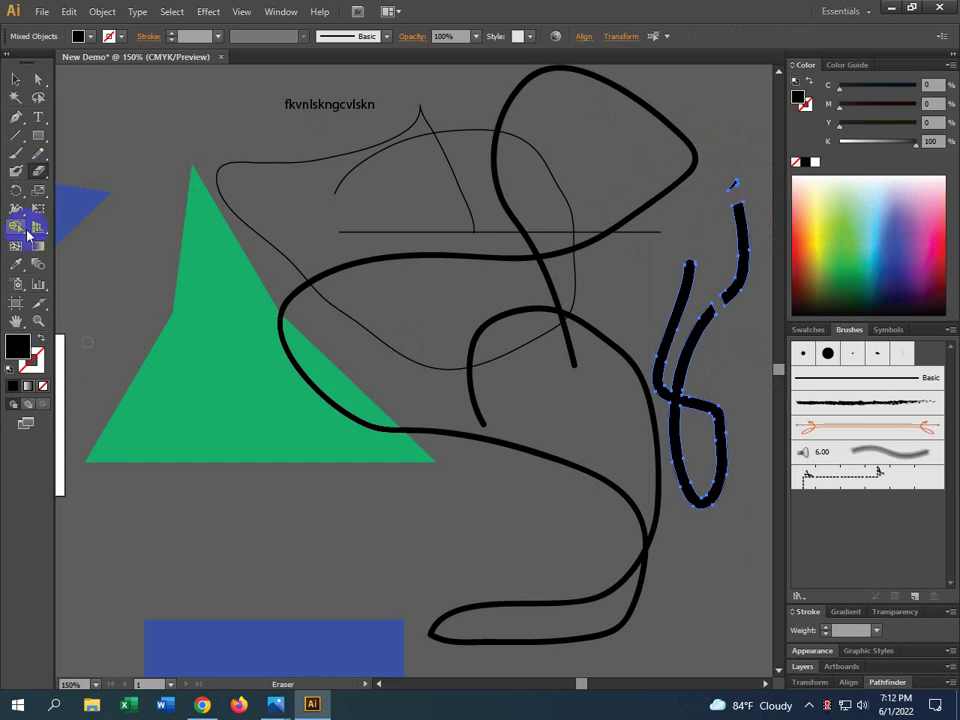
click(38, 168)
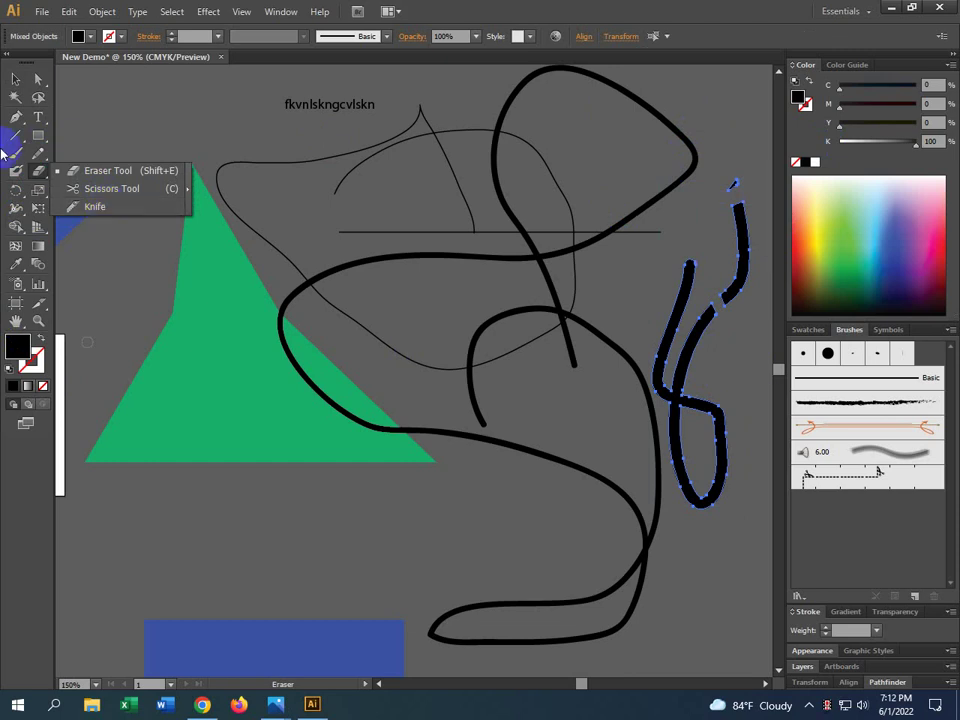
click(37, 174)
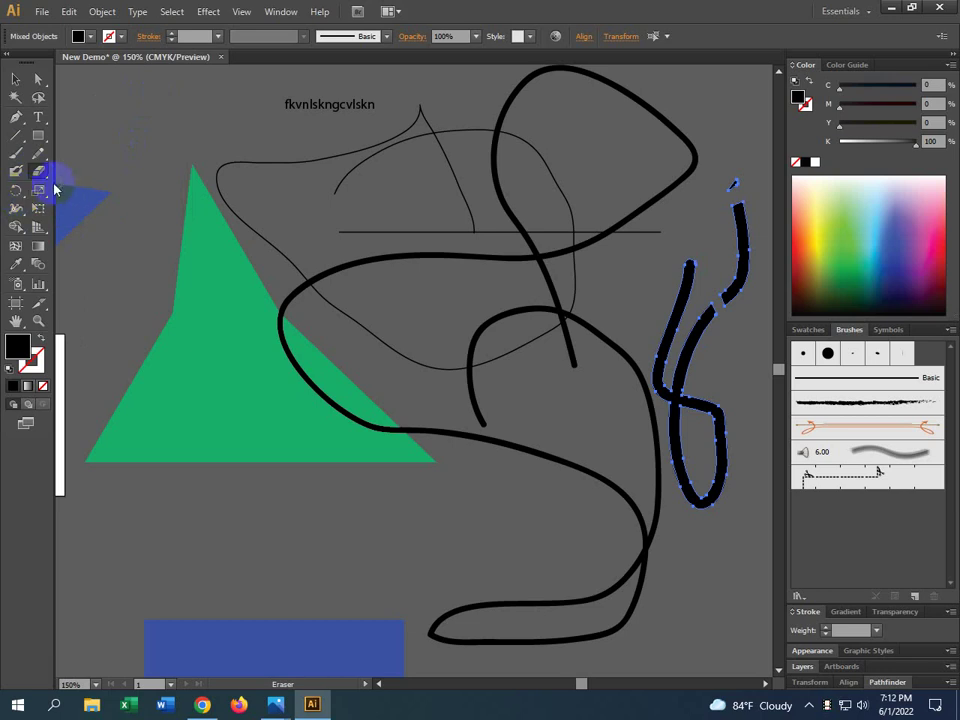
click(37, 190)
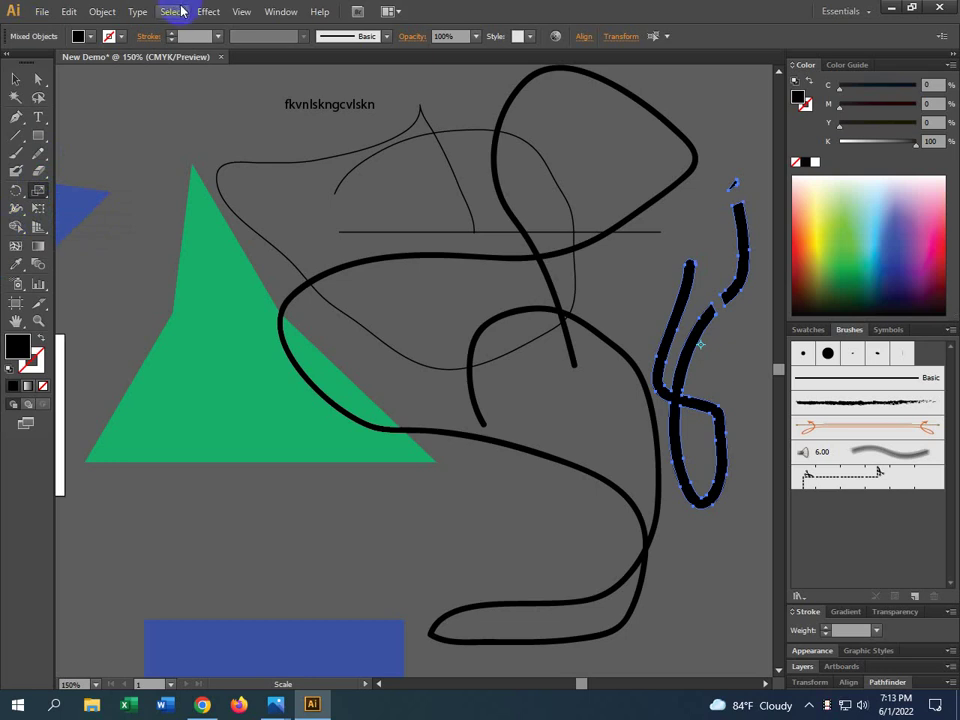
Try the Gradient tool and browse the graph tools, then zoom the view onto the white artboard.
click(36, 247)
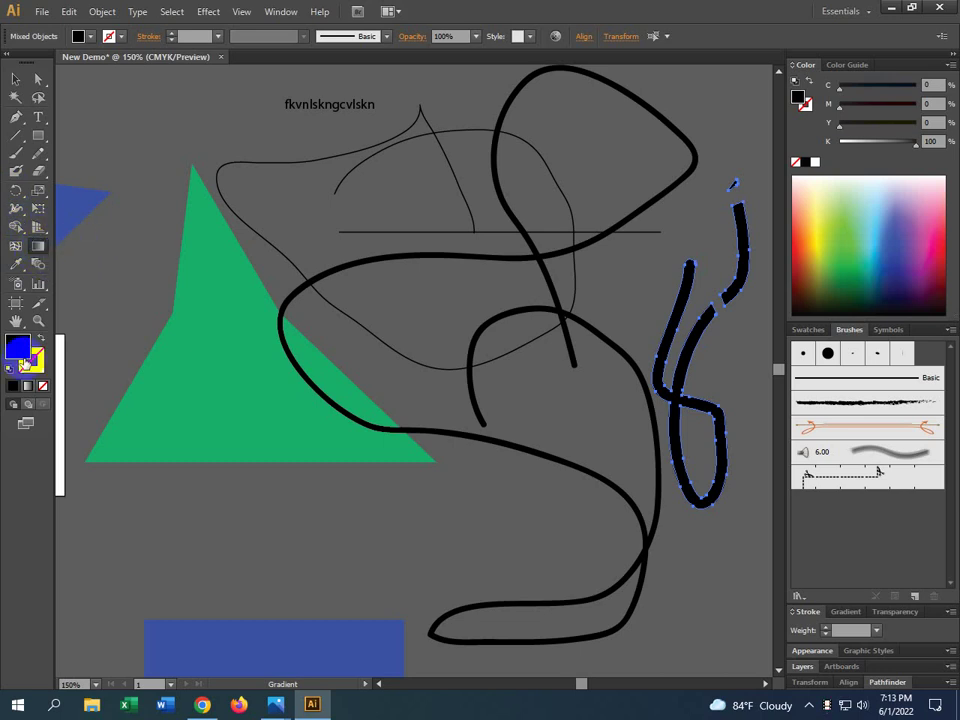
click(39, 283)
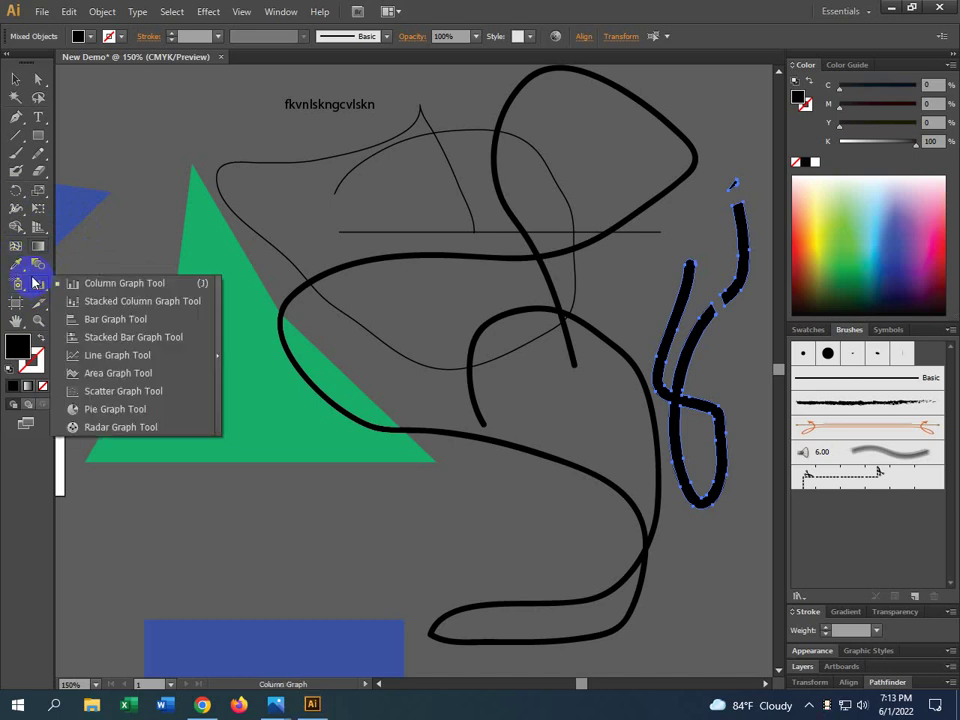
click(24, 291)
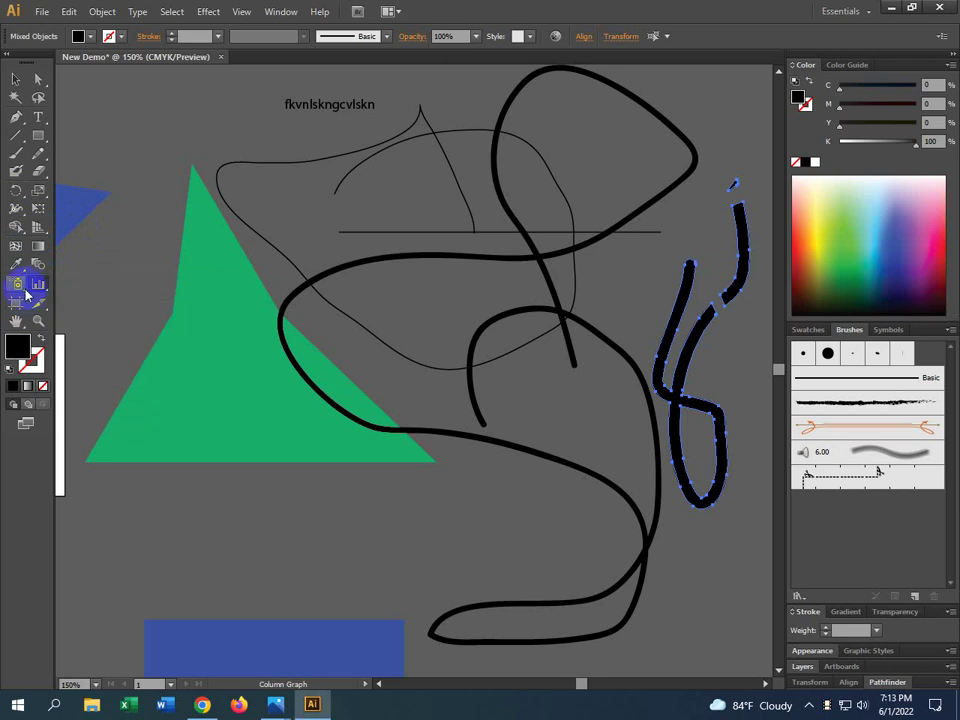
alt+scroll(505, 345, down, 4)
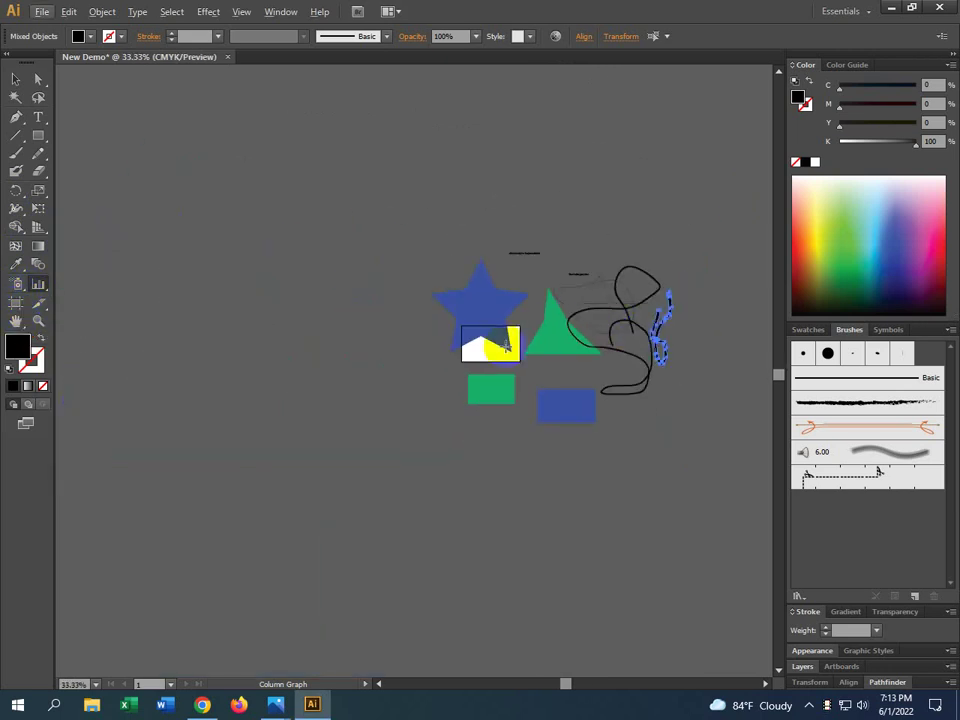
scroll(540, 375, up, 5)
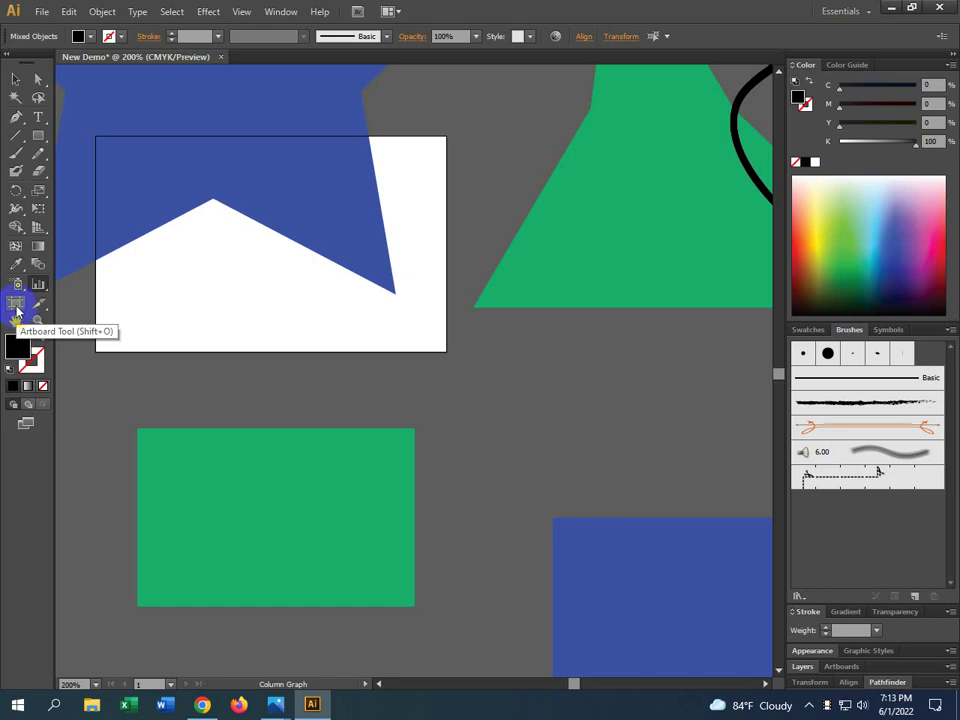
Drag Artboard 1 and its blue star up and left to X -0.23 in, Y -0.04 in.
click(17, 313)
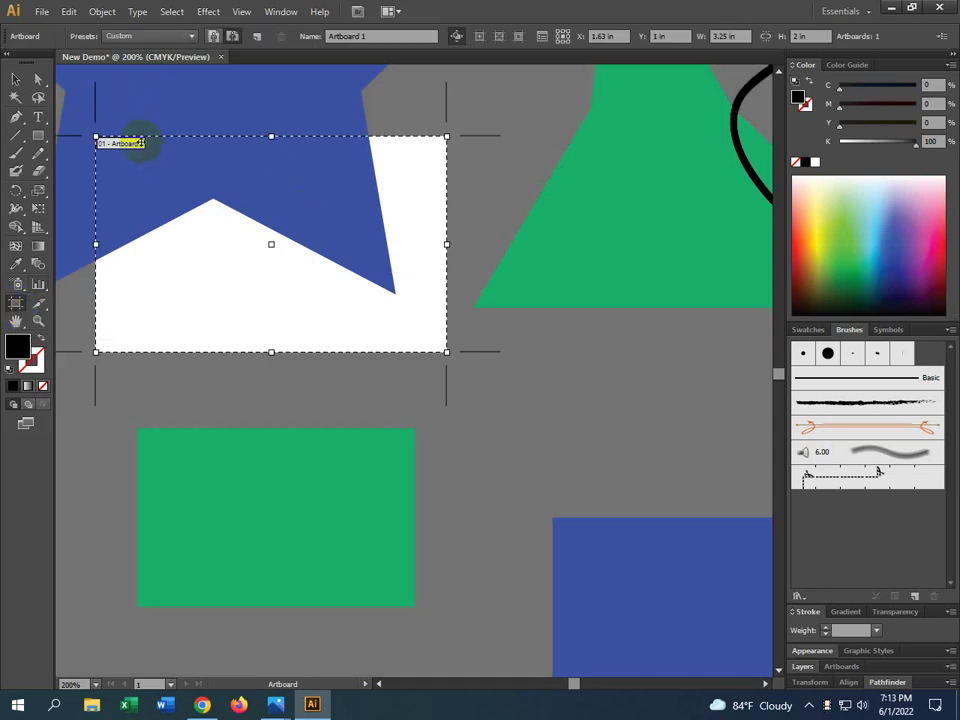
scroll(590, 268, down, 3)
scroll(590, 268, up, 3)
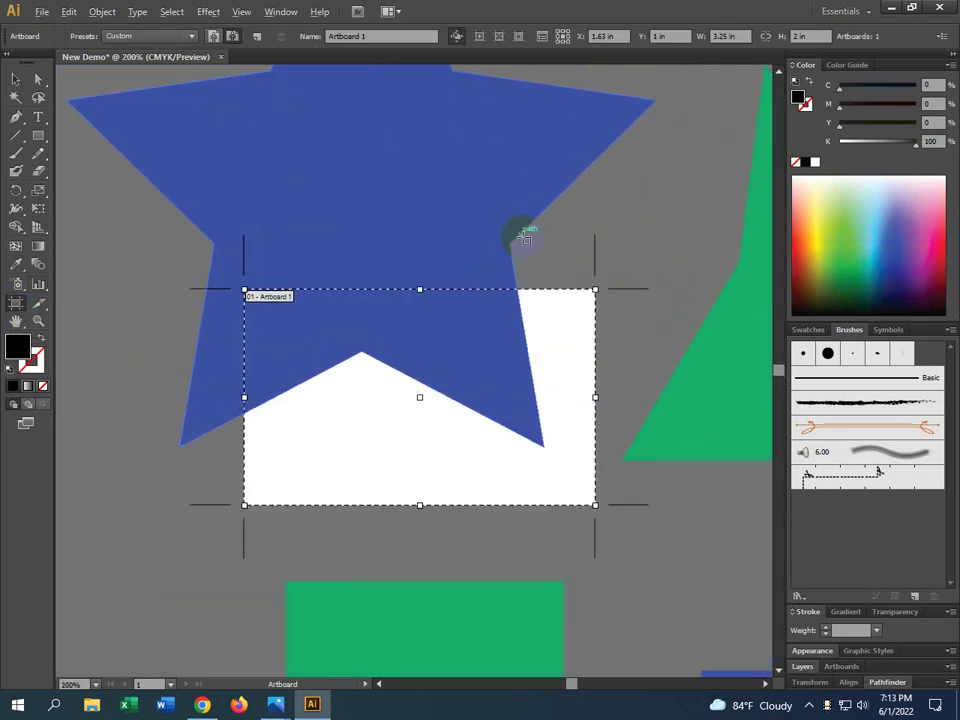
scroll(495, 266, down, 1)
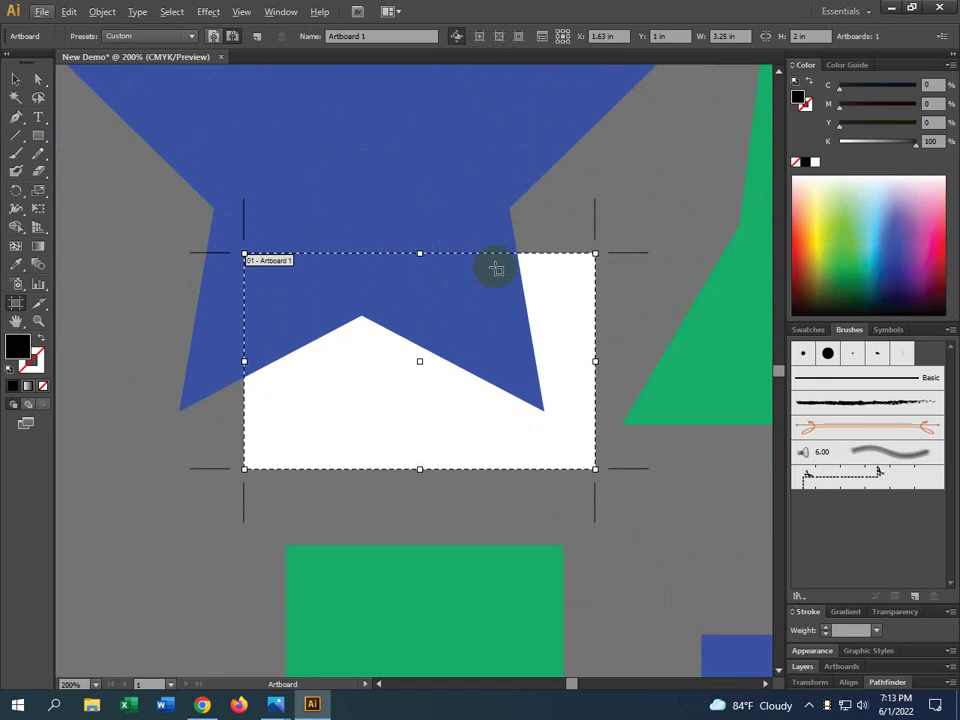
scroll(495, 266, down, 3)
drag(500, 303, 424, 296)
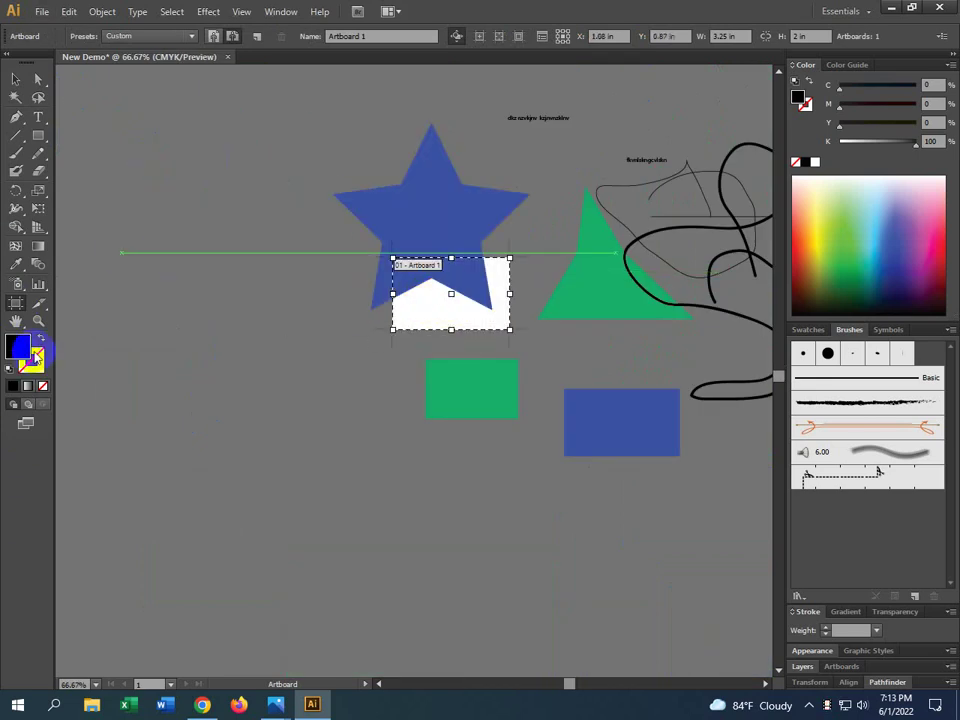
drag(493, 315, 426, 270)
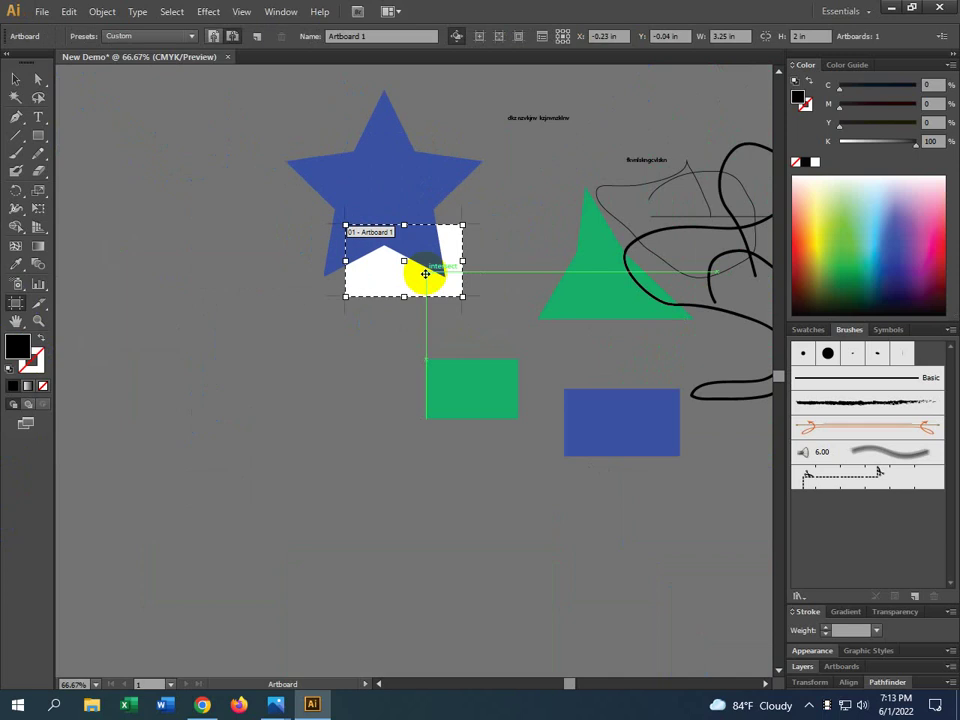
scroll(429, 242, up, 2)
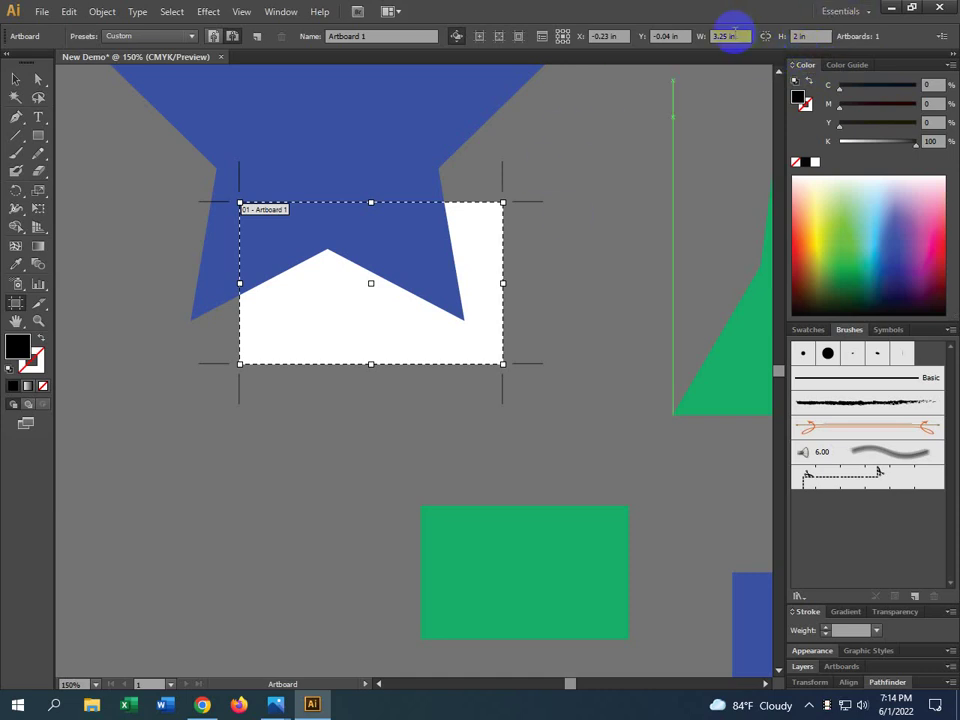
scroll(720, 81, down, 2)
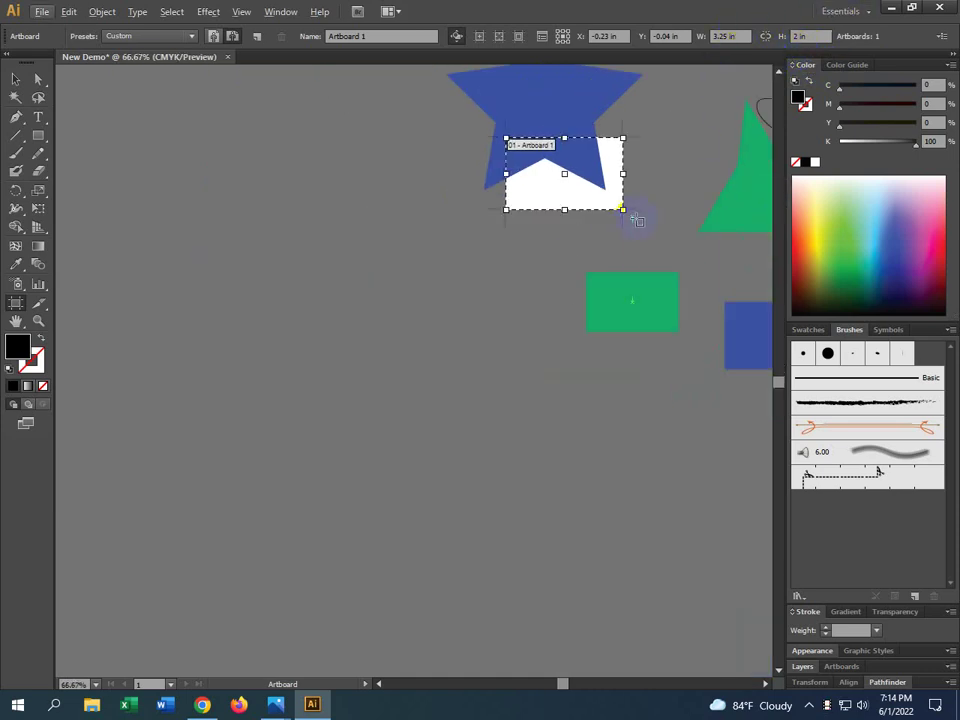
Stretch Artboard 1 to 5.48 × 7.5 in around the green rectangle, then pan to the side drawings.
drag(622, 209, 703, 408)
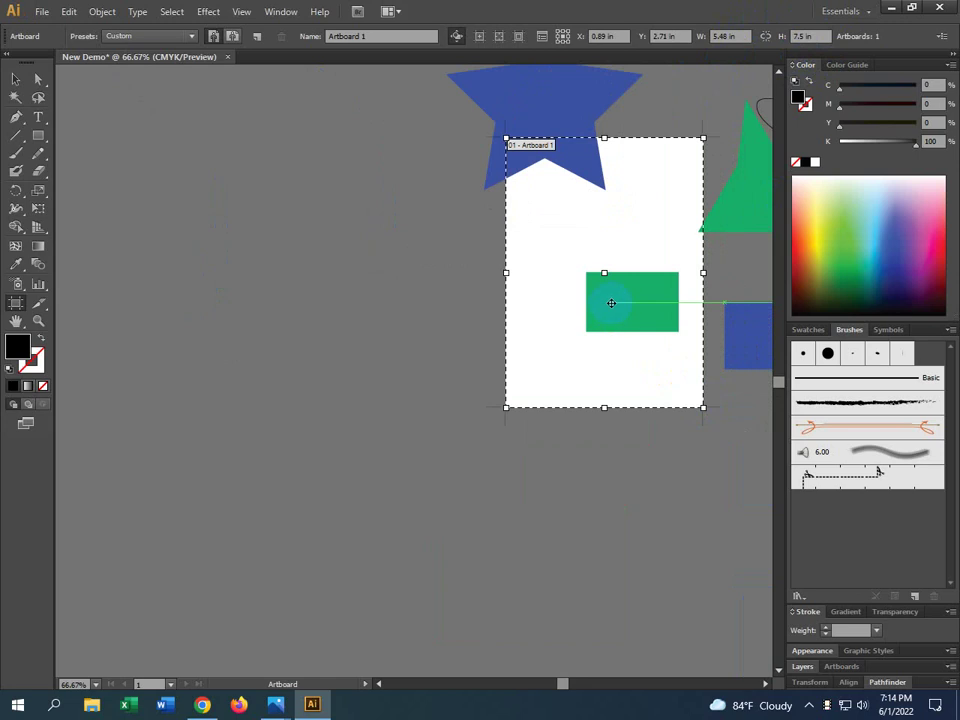
key(space)
drag(658, 358, 244, 351)
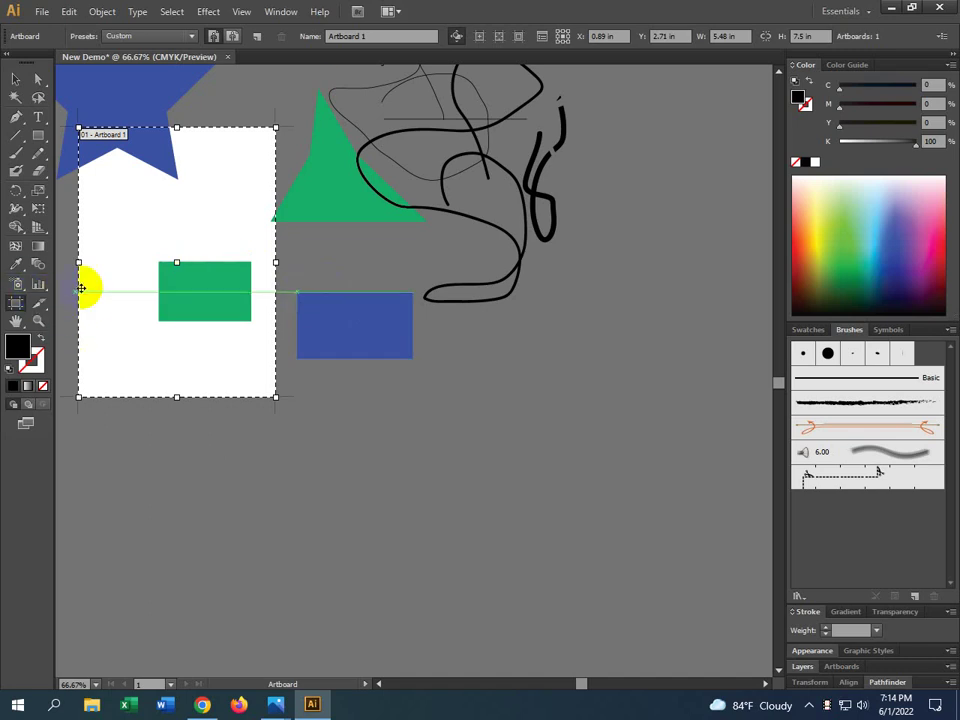
Alt-drag Artboard 1 to the right to create 'Artboard 1 copy' at X 9.24 in.
click(181, 233)
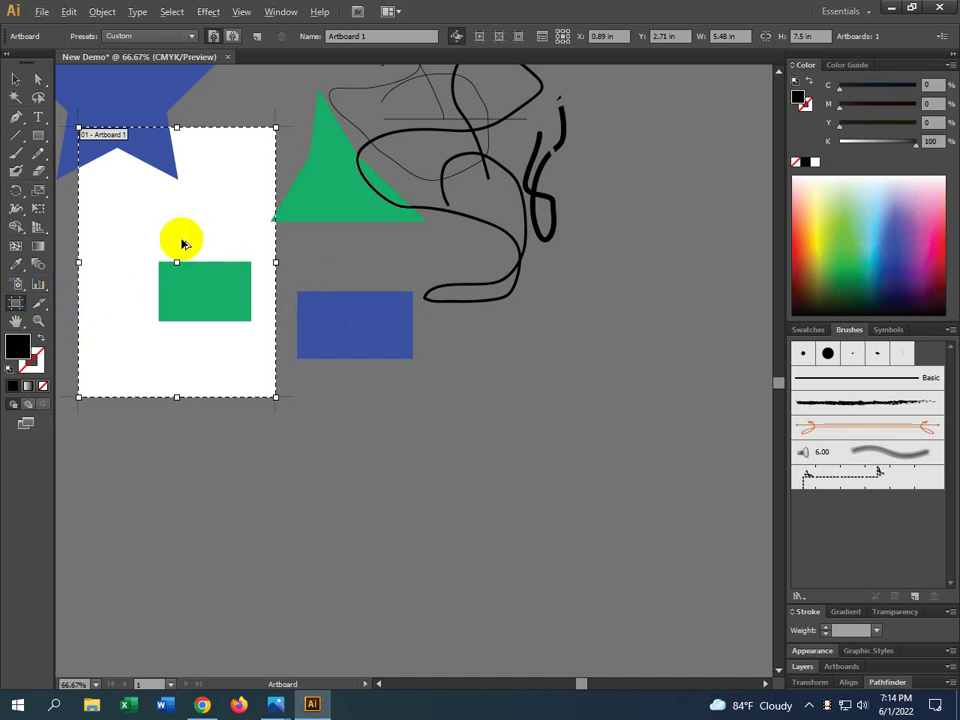
drag(171, 245, 470, 245)
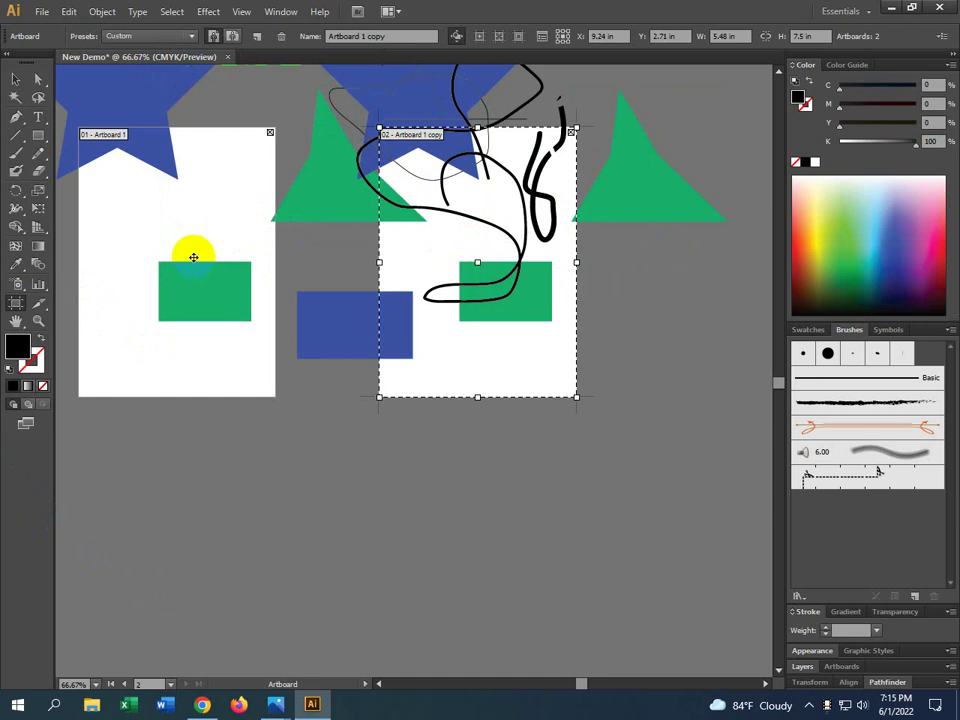
Select Artboard 1 copy, delete it, then undo the deletion.
click(193, 253)
click(518, 240)
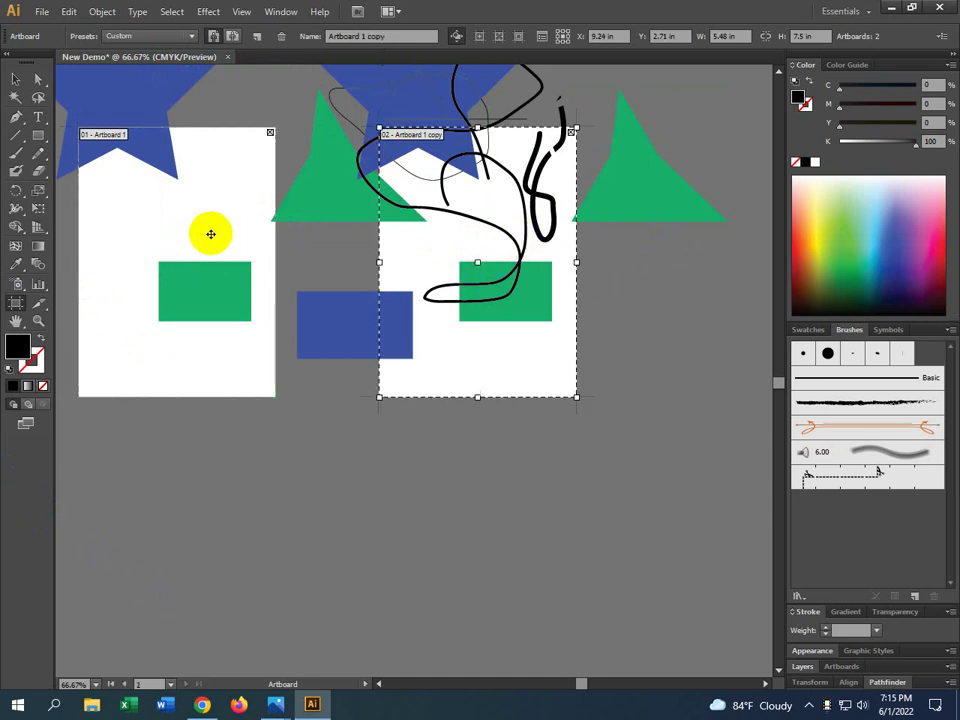
click(211, 233)
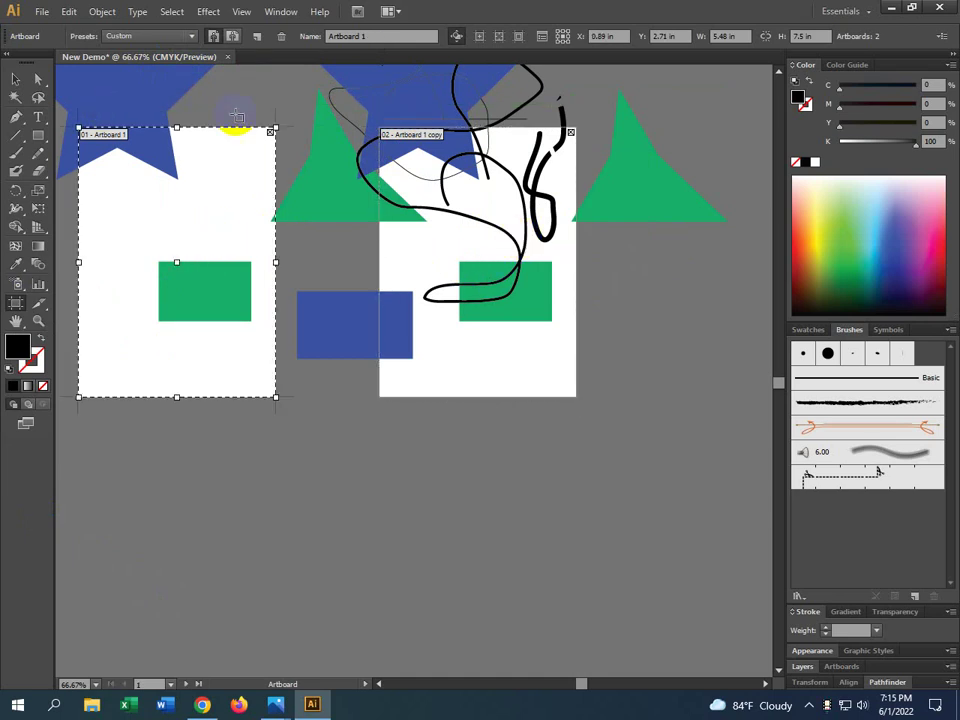
click(487, 228)
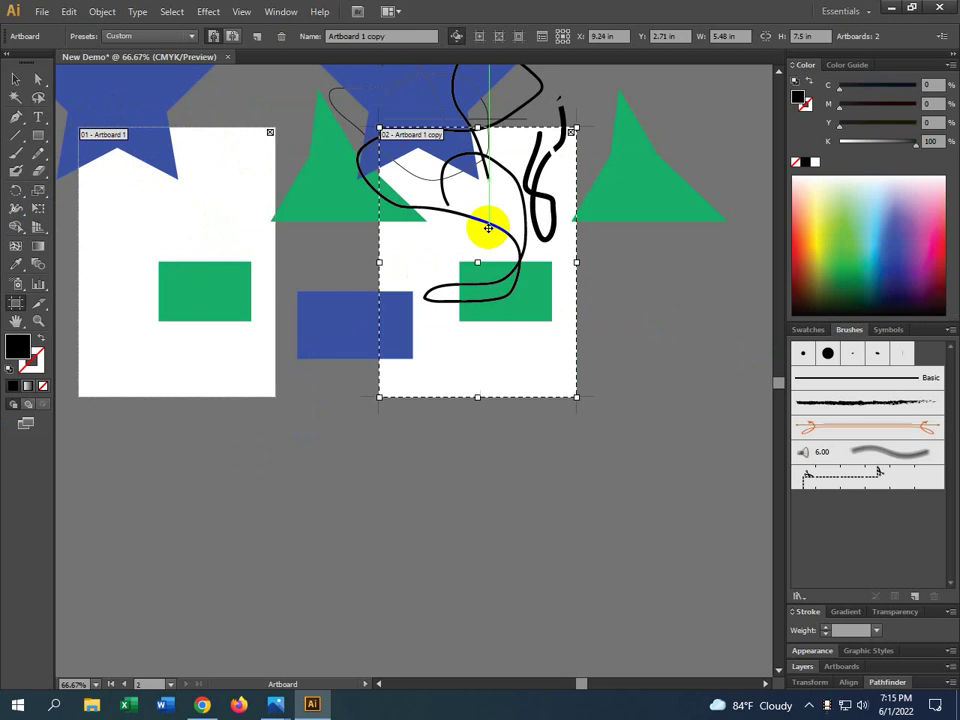
key(Delete)
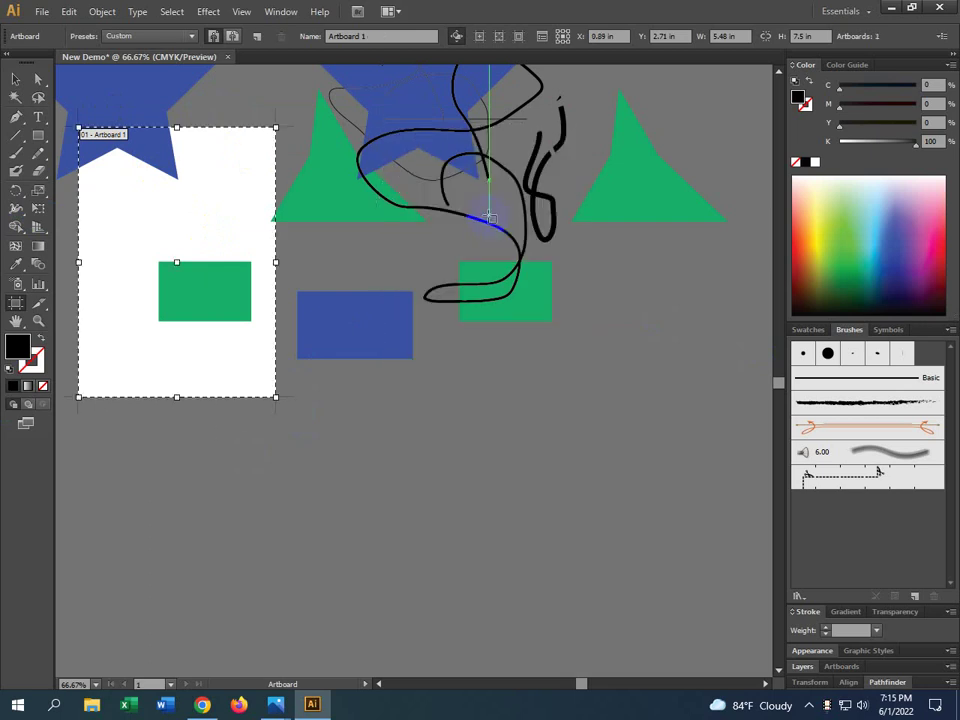
key(ctrl+z)
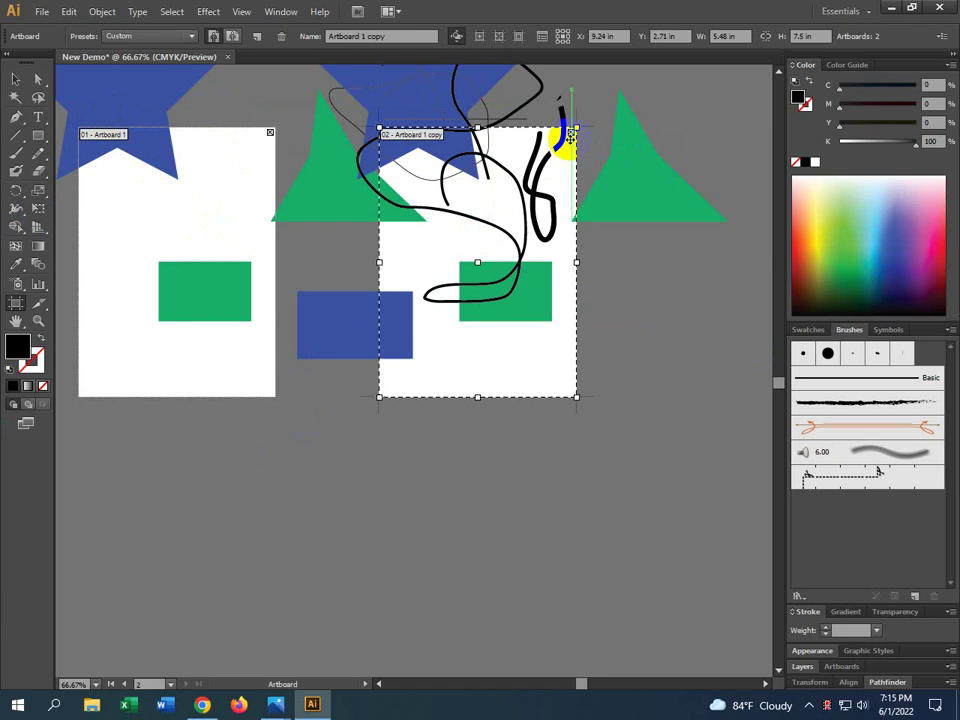
Delete the copy again and undo two Alt-drag re-duplications, leaving only Artboard 1.
click(571, 134)
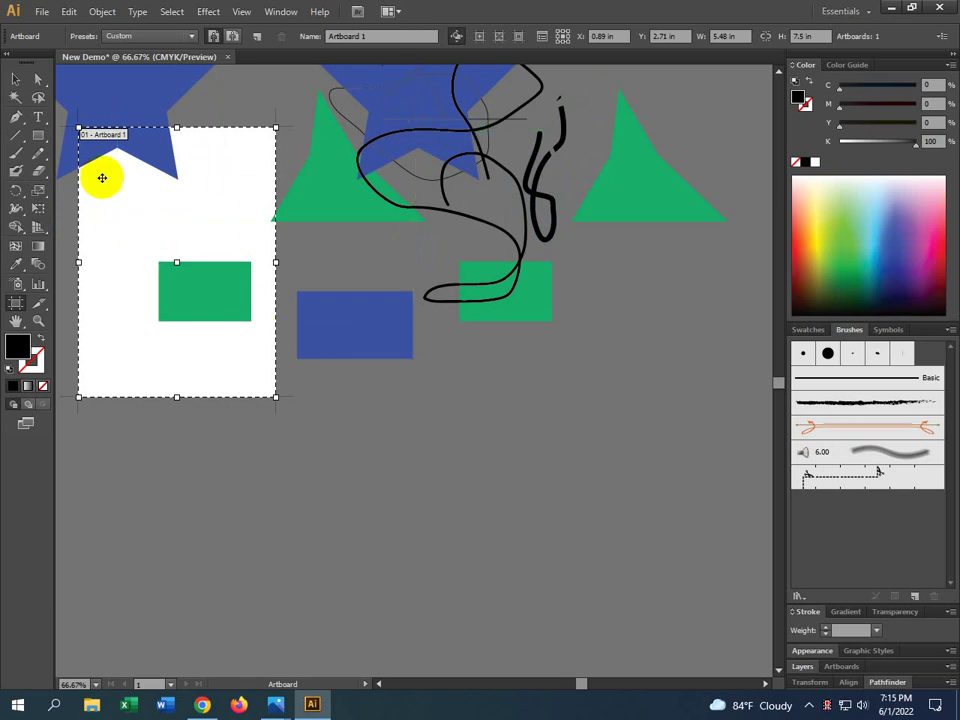
drag(235, 153, 536, 154)
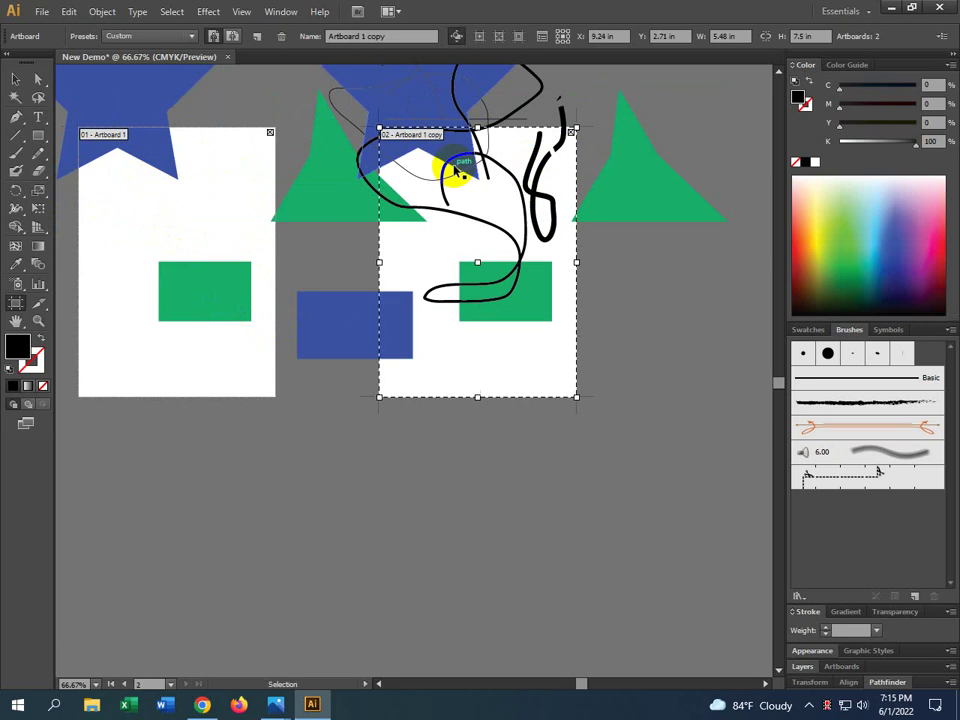
key(ctrl+z)
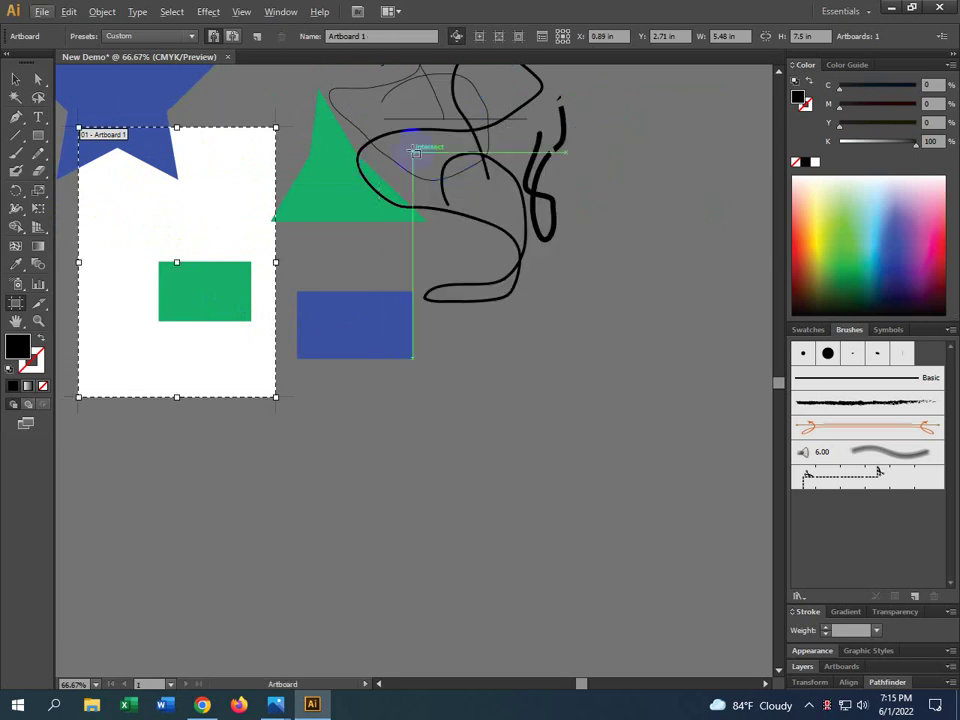
key(alt)
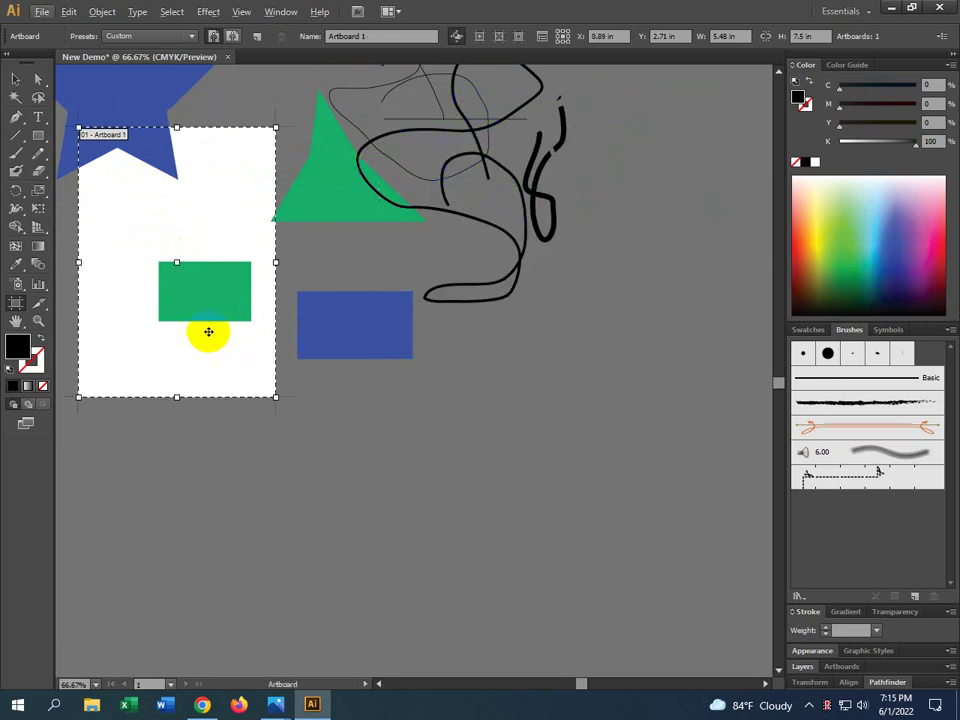
drag(205, 332, 499, 313)
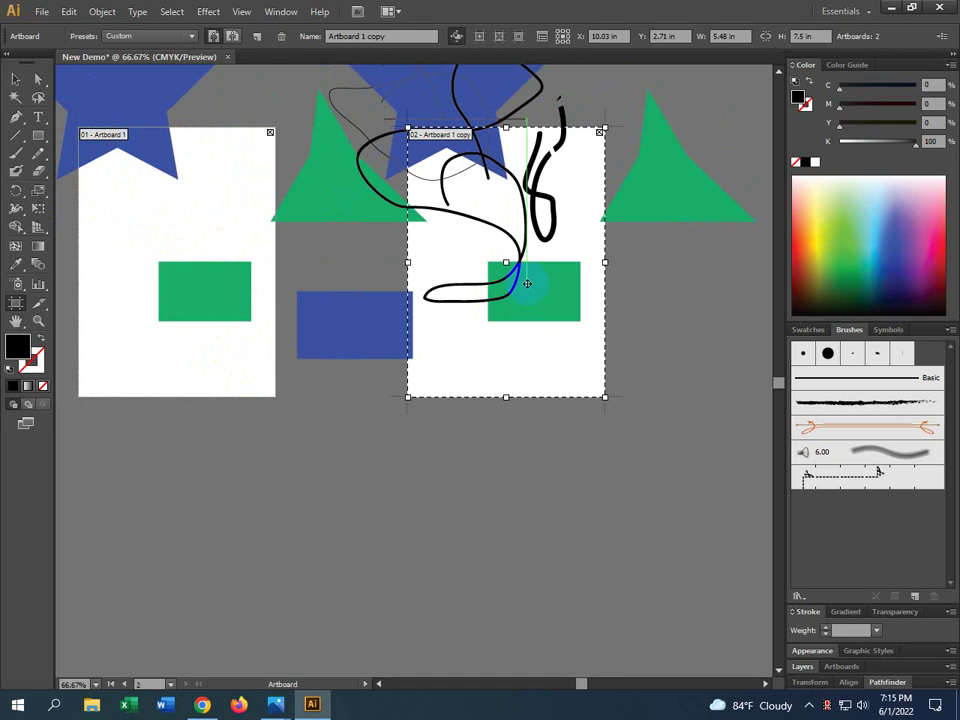
key(ctrl+z)
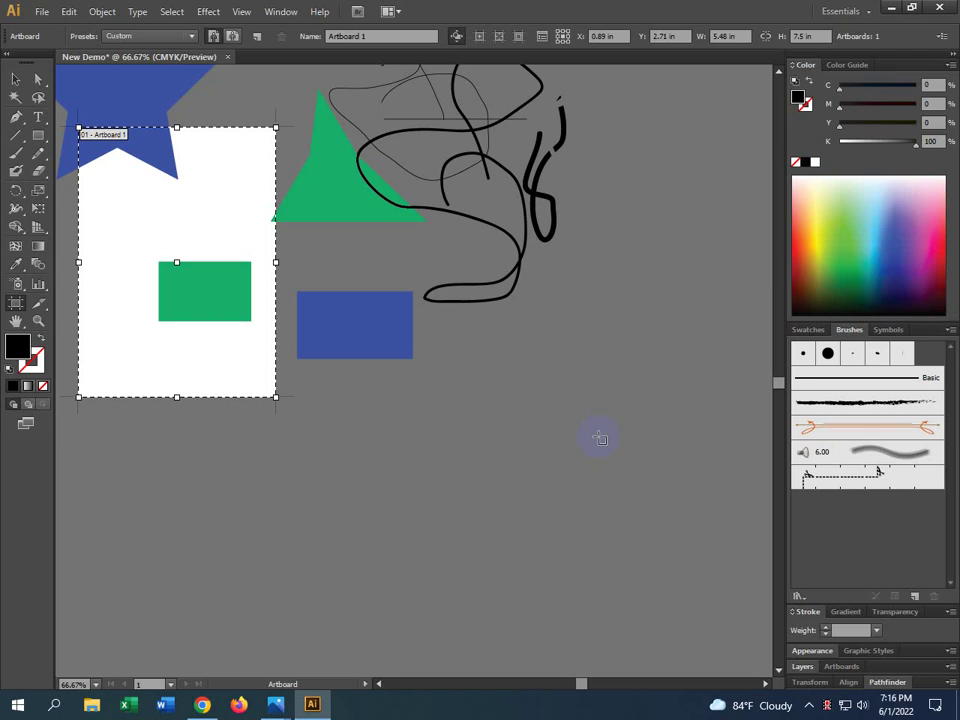
key(space)
drag(231, 381, 390, 441)
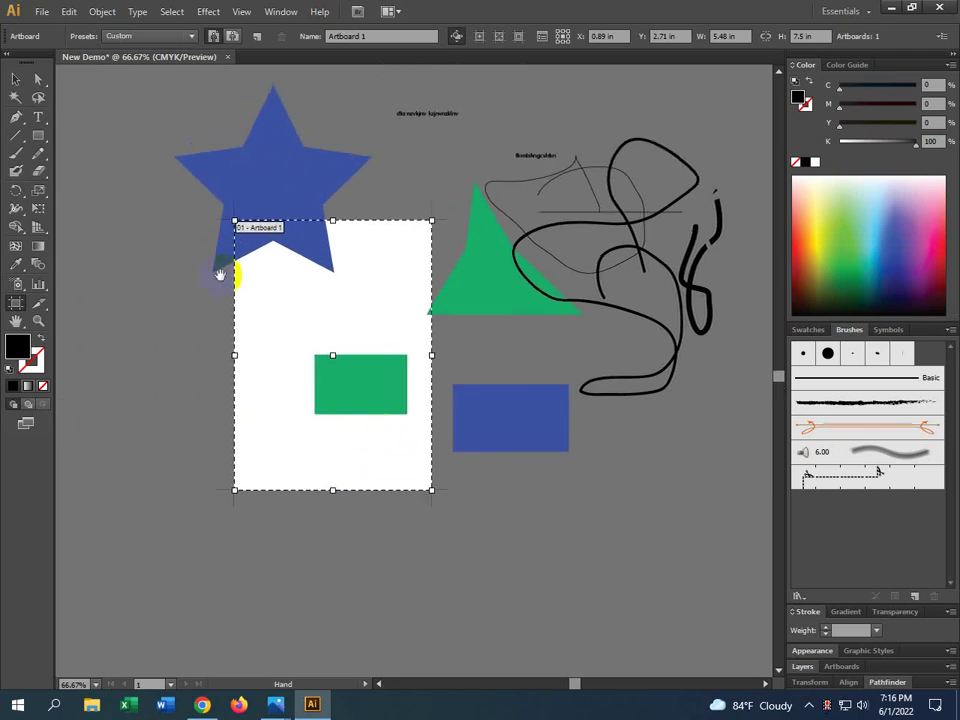
drag(236, 272, 283, 273)
drag(315, 360, 270, 351)
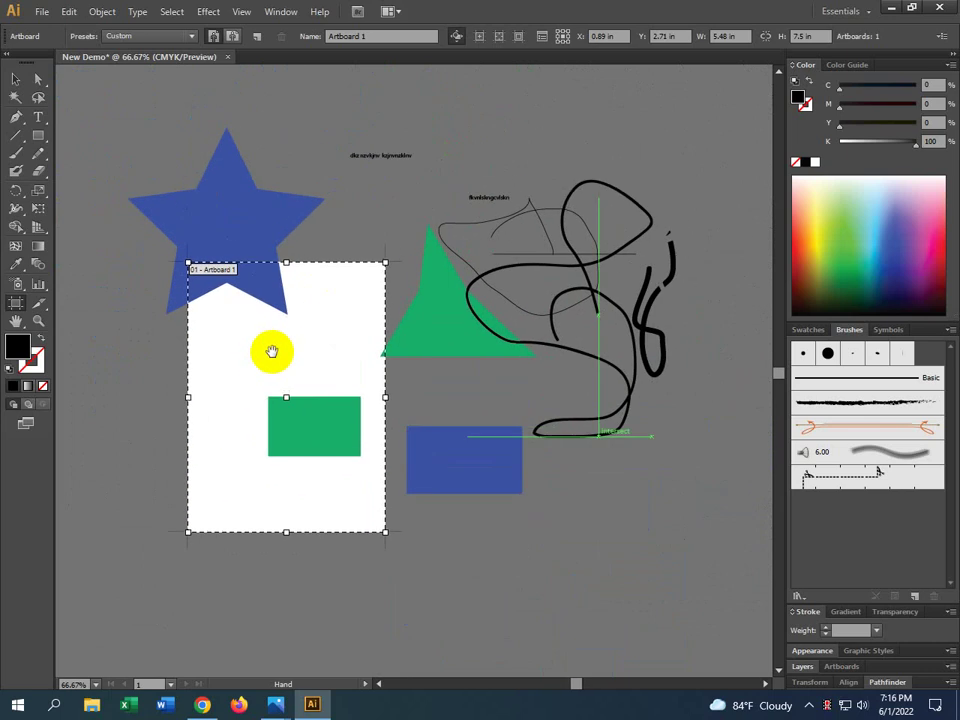
drag(251, 364, 289, 356)
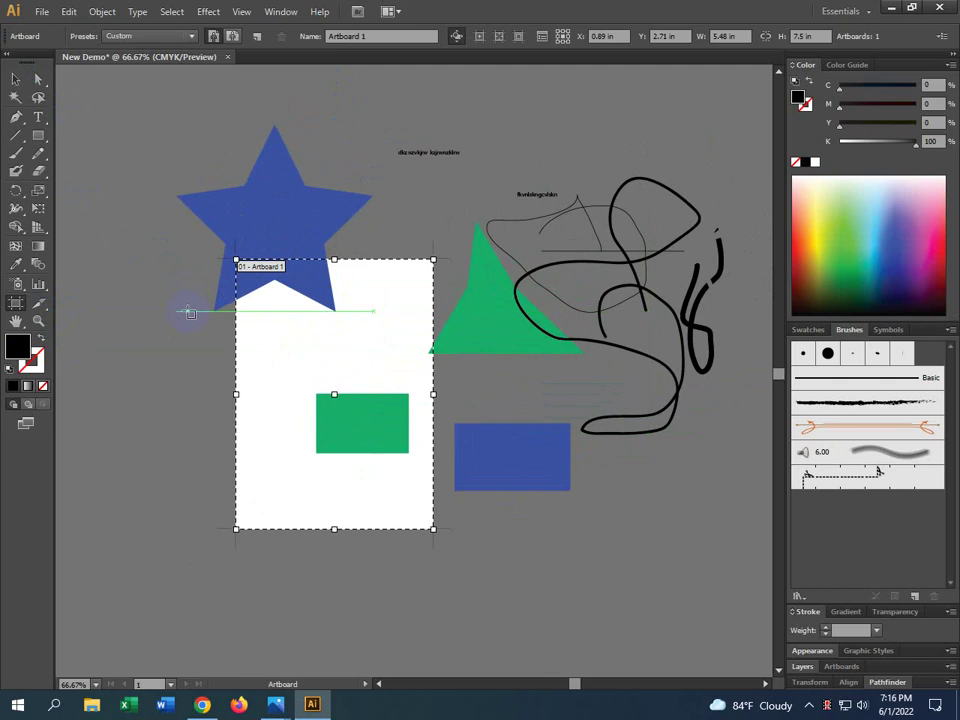
key(v)
key(ctrl+equal)
key(ctrl+equal)
key(ctrl+equal)
key(ctrl+equal)
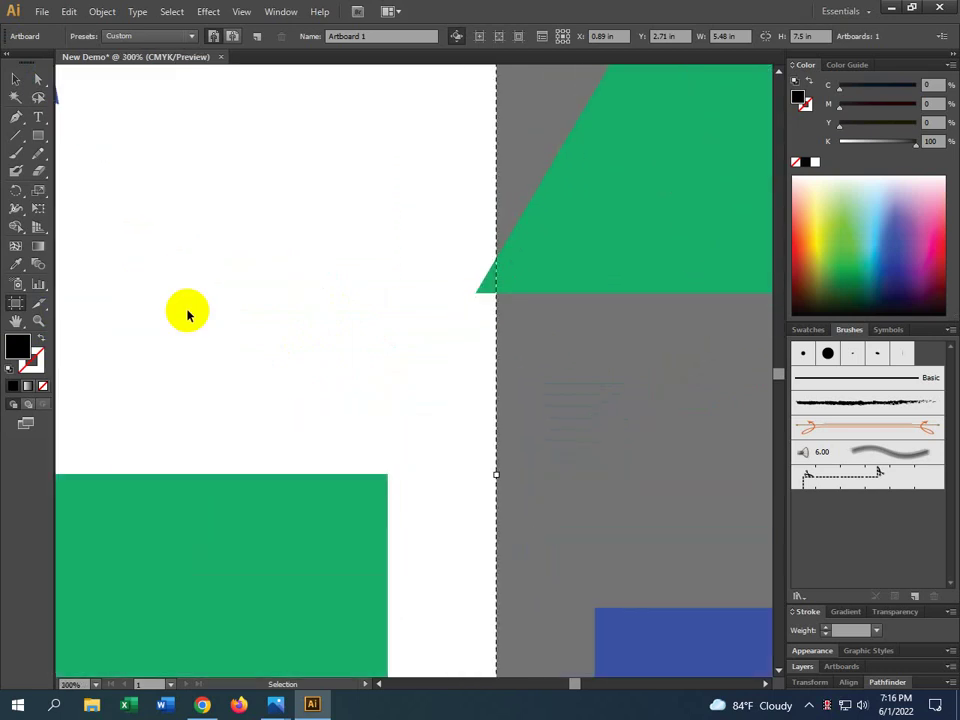
key(ctrl+minus)
key(ctrl+minus)
key(ctrl+minus)
key(ctrl+minus)
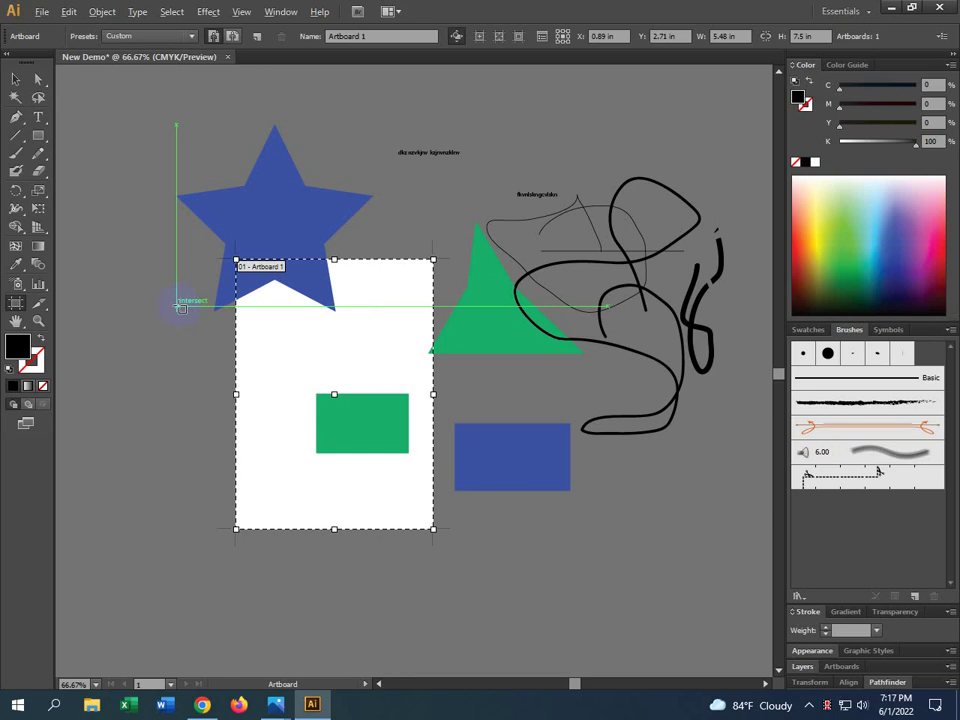
key(alt)
scroll(430, 280, down, 3)
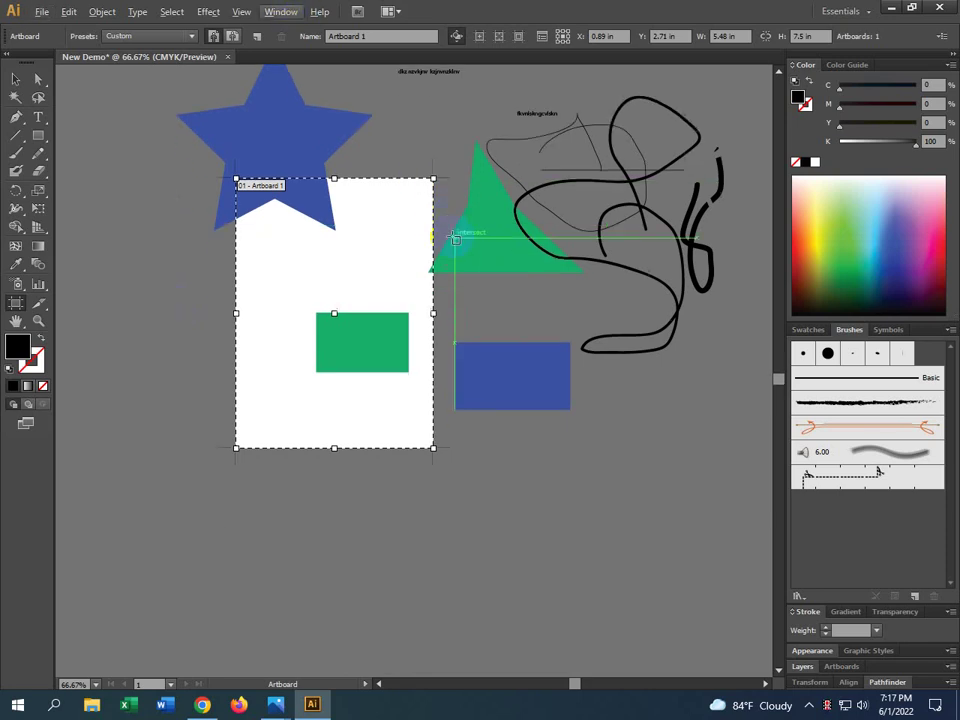
drag(401, 261, 406, 259)
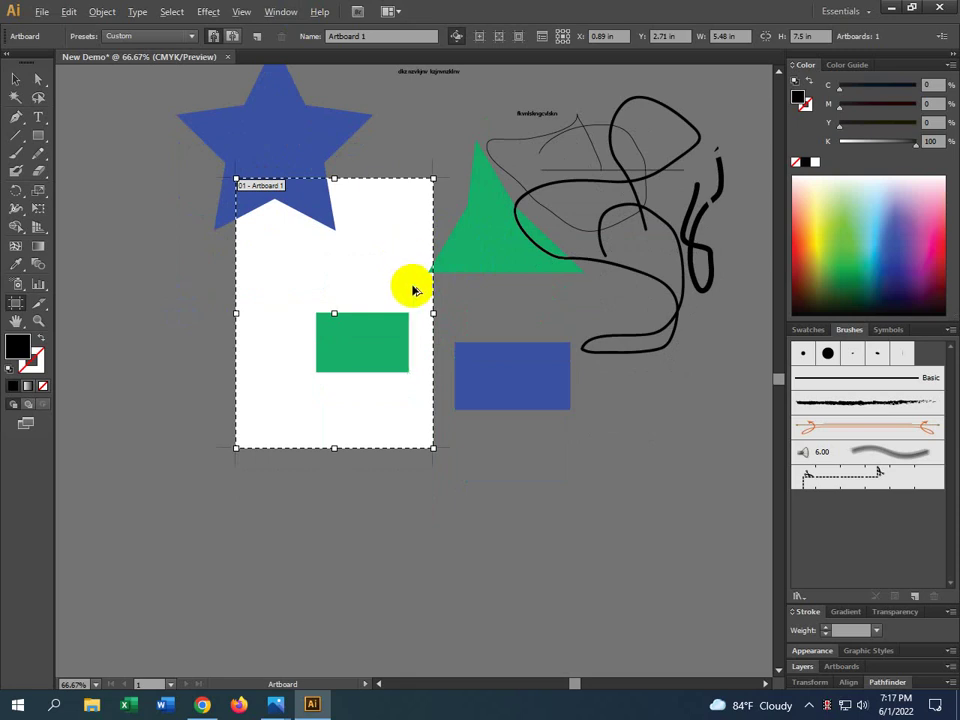
scroll(410, 293, up, 4)
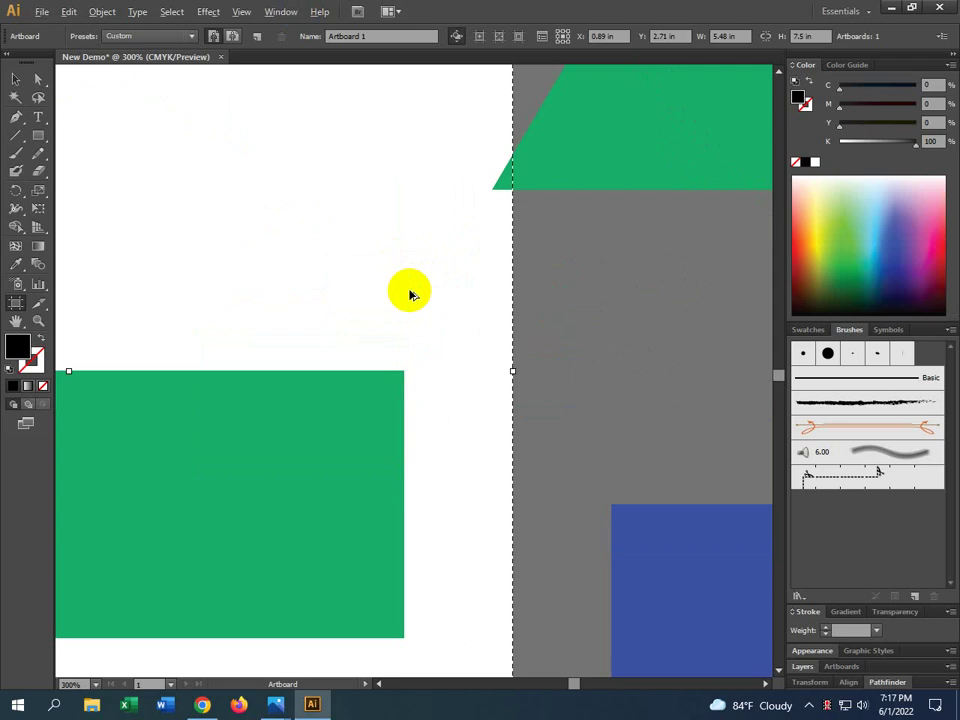
scroll(412, 293, down, 6)
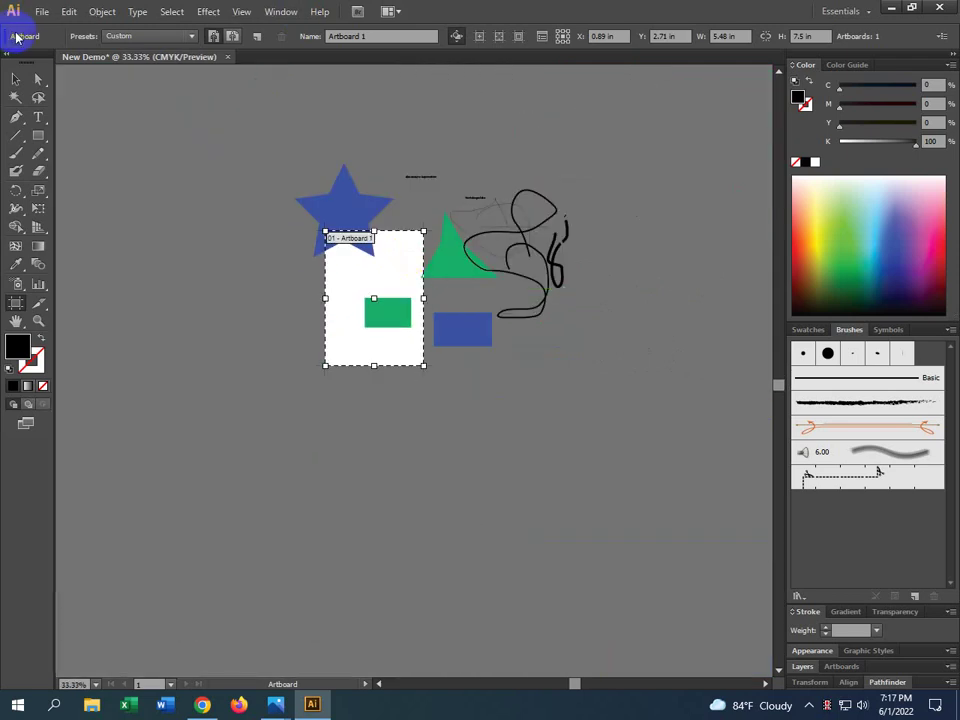
click(15, 78)
scroll(407, 321, down, 3)
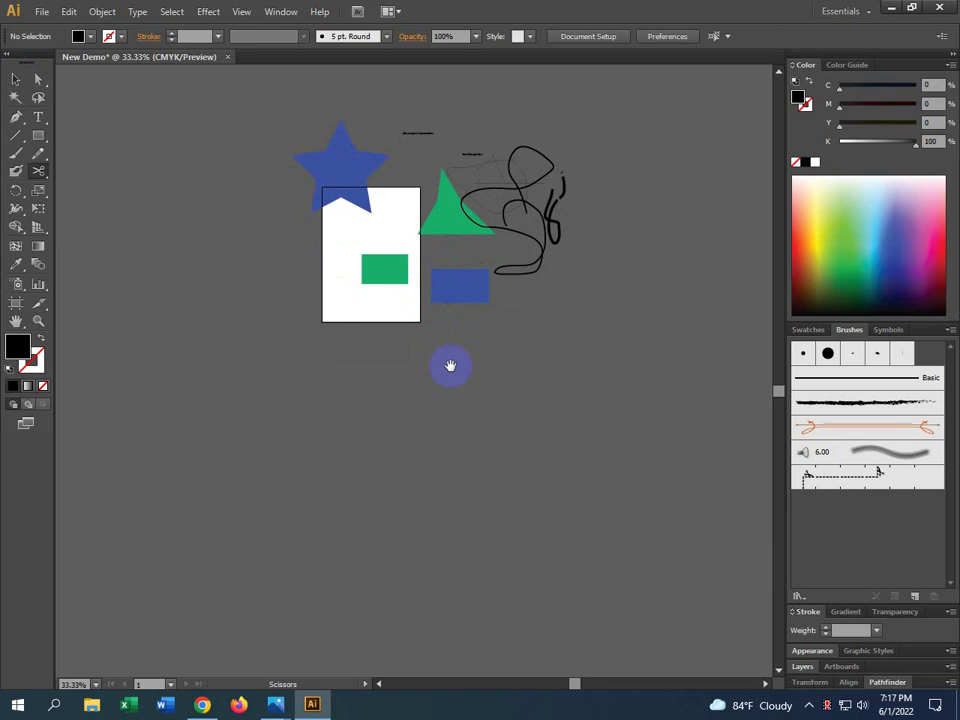
drag(412, 354, 414, 349)
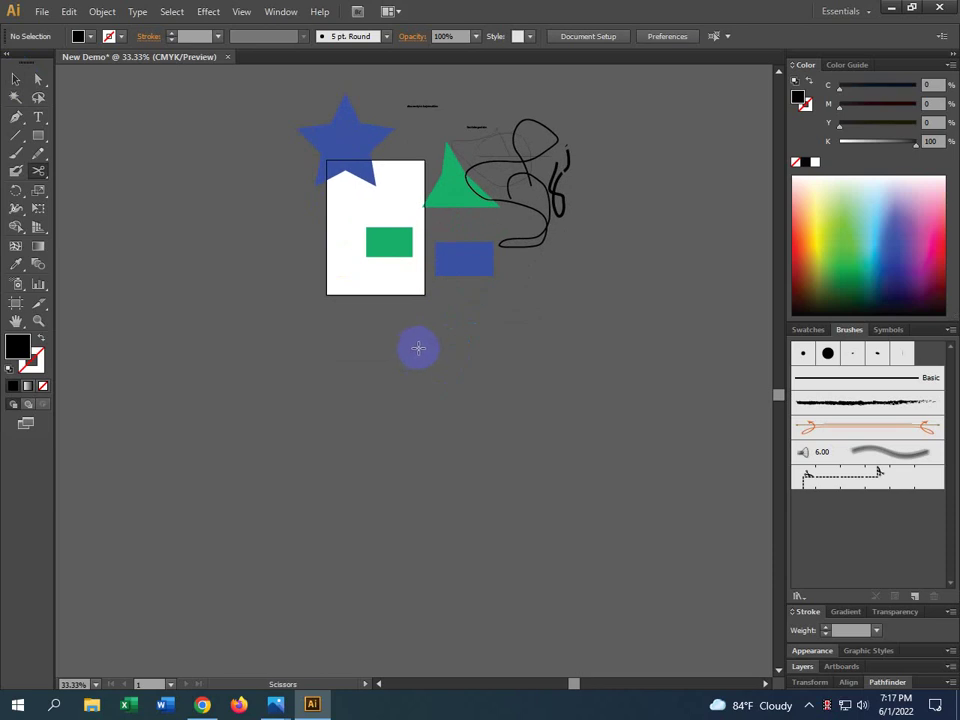
scroll(455, 372, up, 5)
Zoom-marquee around the star, artboard and scribble, then return to the Selection tool.
drag(422, 403, 231, 304)
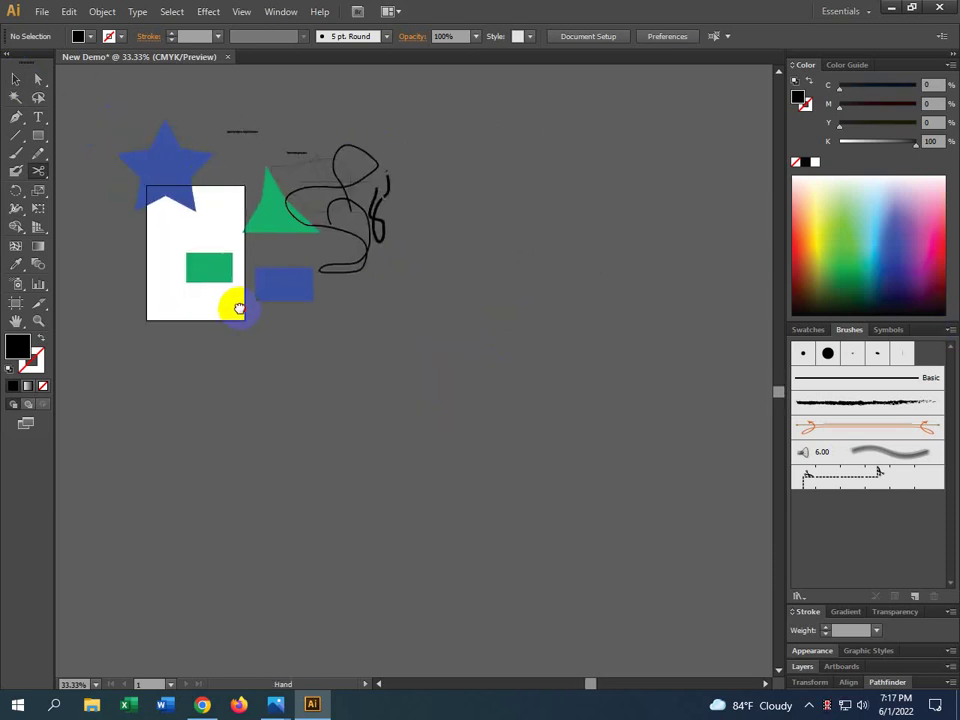
click(14, 80)
drag(199, 182, 335, 250)
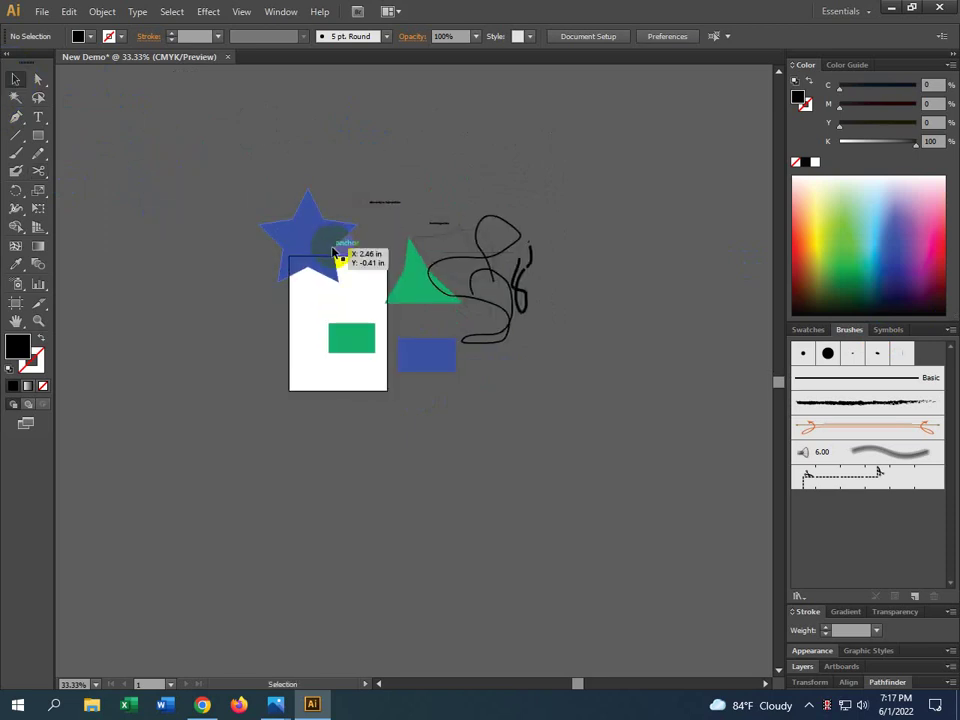
click(36, 321)
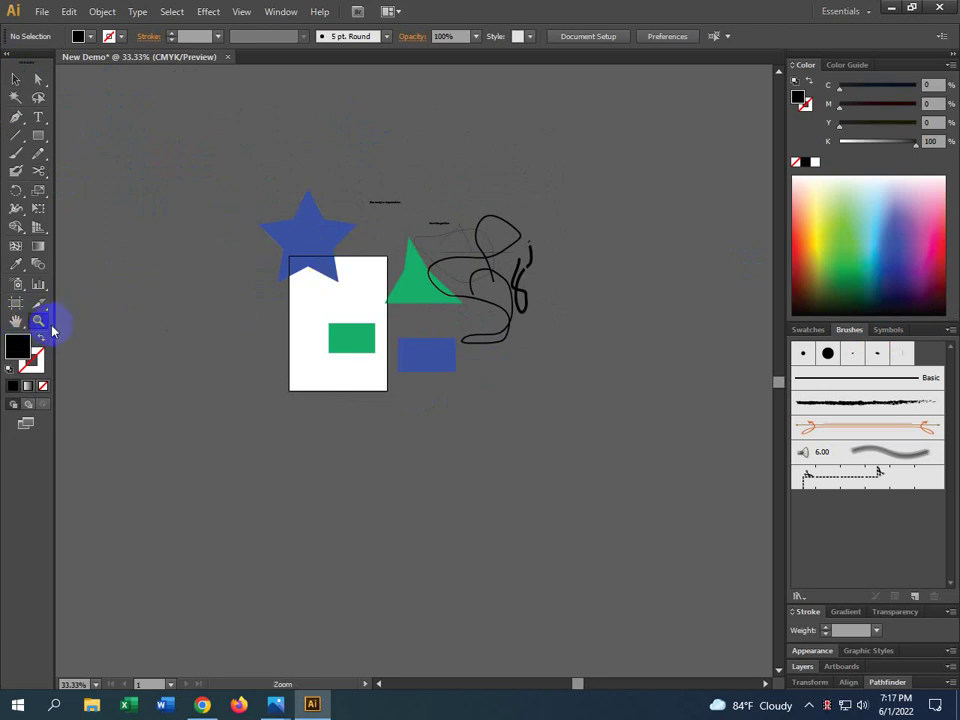
mouse_move(214, 204)
mouse_down()
mouse_move(429, 349)
mouse_move(480, 433)
mouse_up()
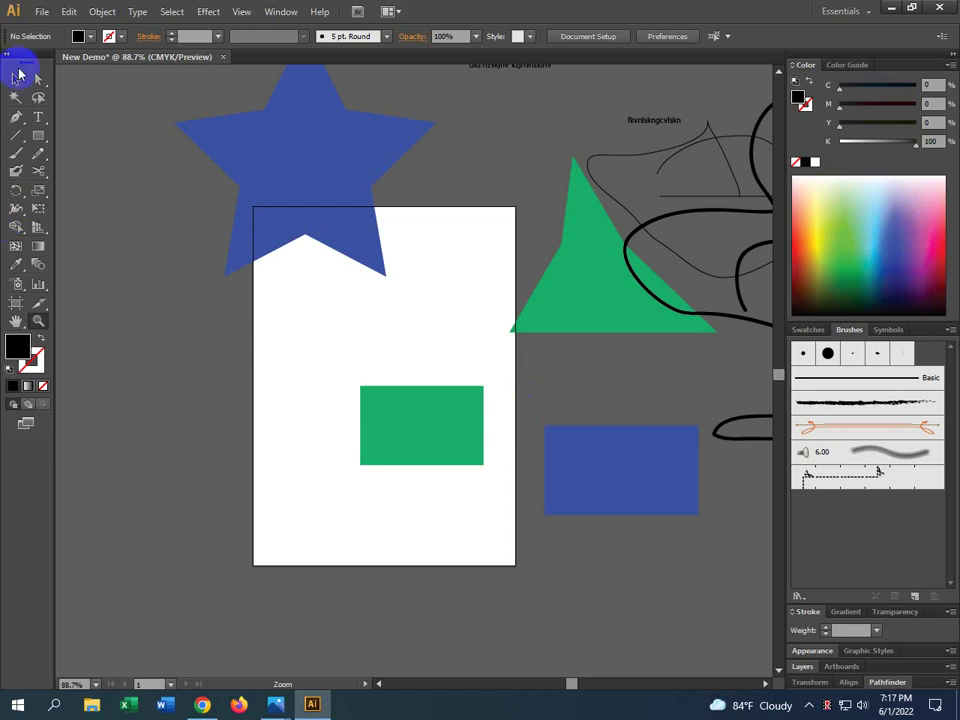
click(17, 75)
drag(452, 304, 396, 326)
Pan the view and marquee-select the star, triangle, rectangles and scribbles together.
scroll(418, 317, down, 1)
scroll(396, 328, down, 1)
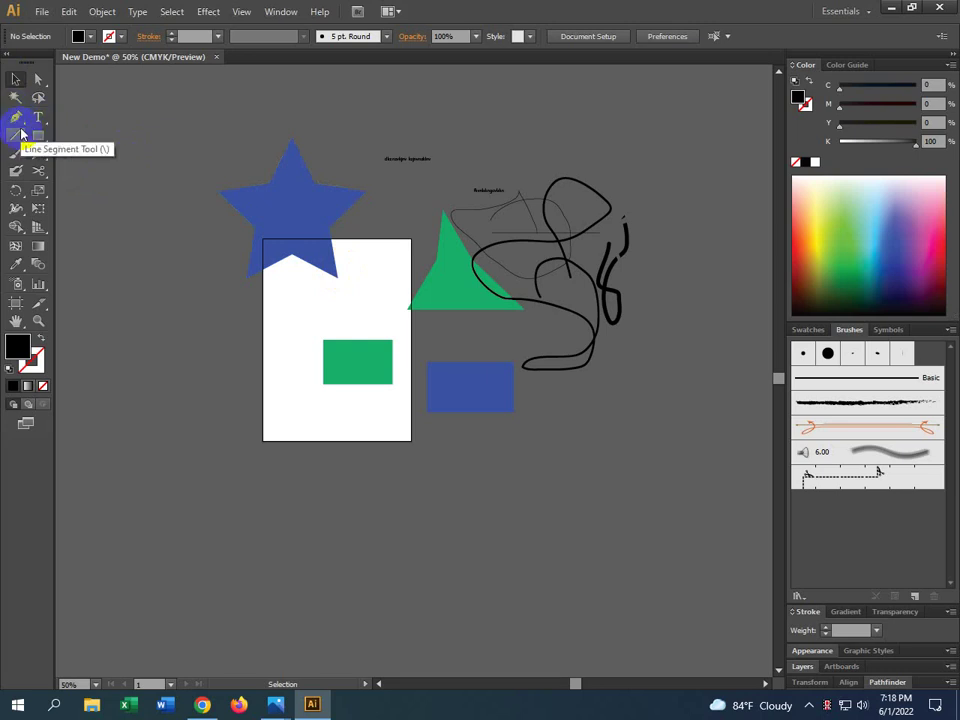
key(space)
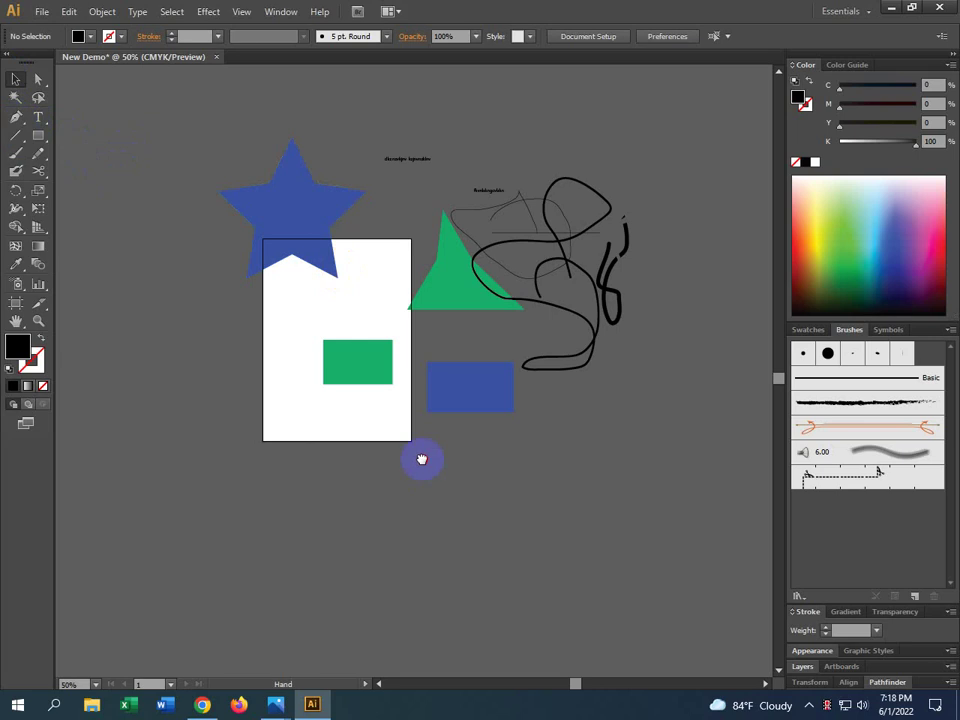
drag(421, 458, 424, 360)
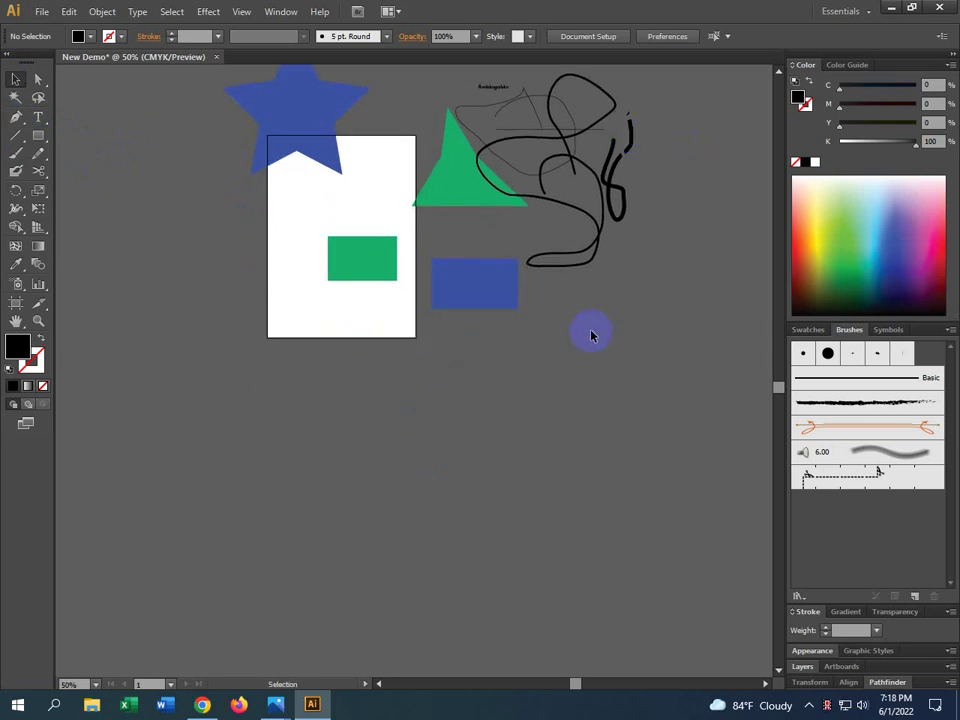
scroll(467, 390, up, 2)
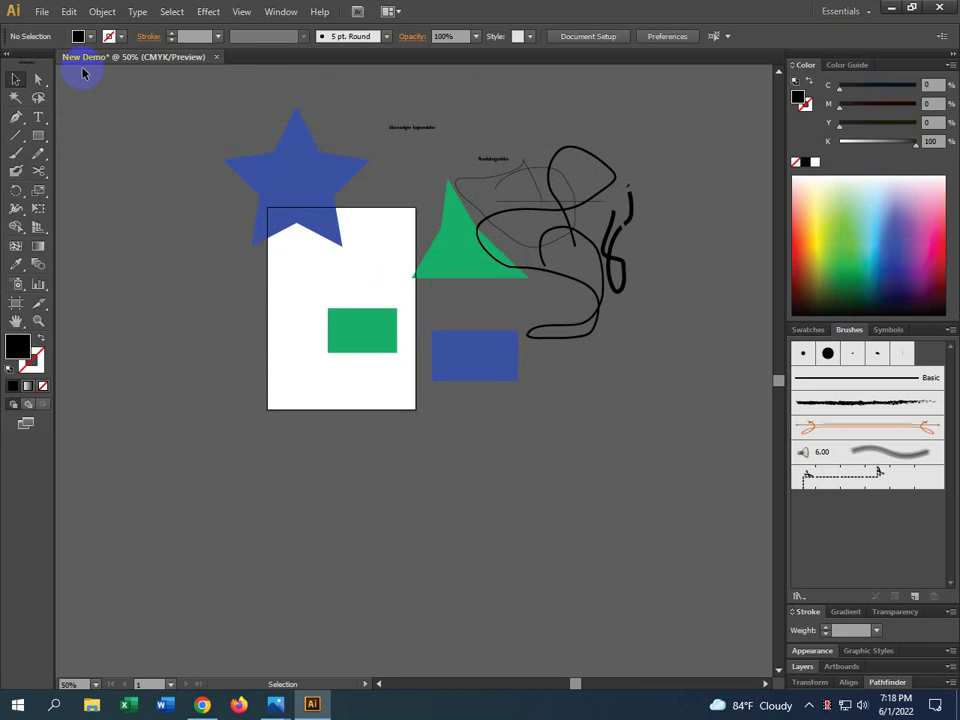
mouse_move(213, 137)
mouse_down()
mouse_move(633, 340)
mouse_move(720, 399)
mouse_move(681, 399)
mouse_up()
Delete all selected artwork, bring the blank page into view, and pick the Pen tool.
key(Delete)
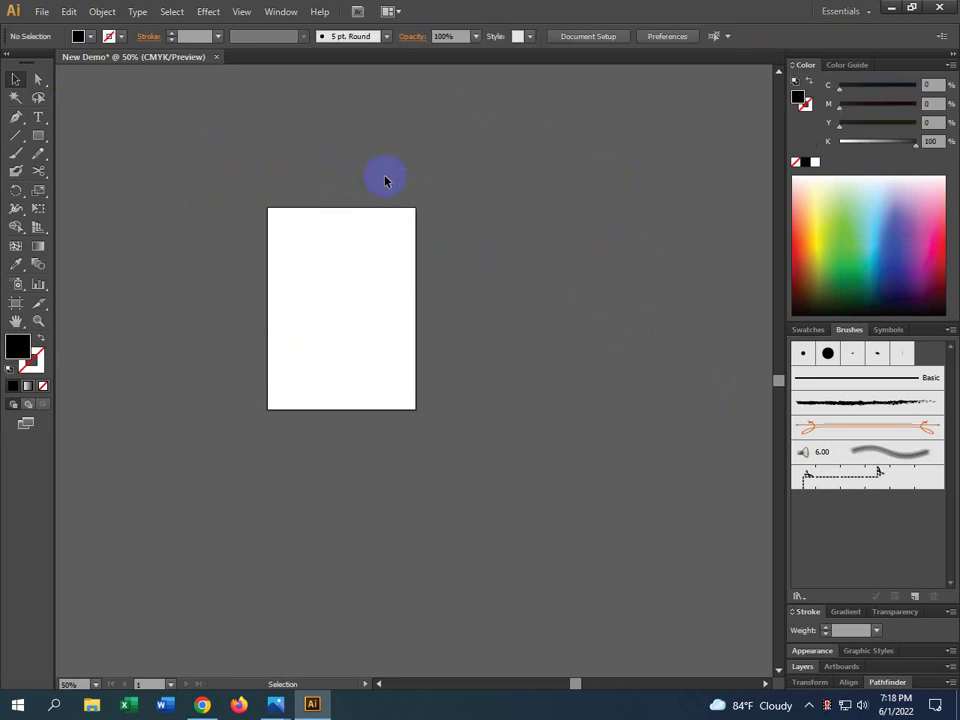
scroll(339, 347, up, 3)
drag(339, 347, 394, 476)
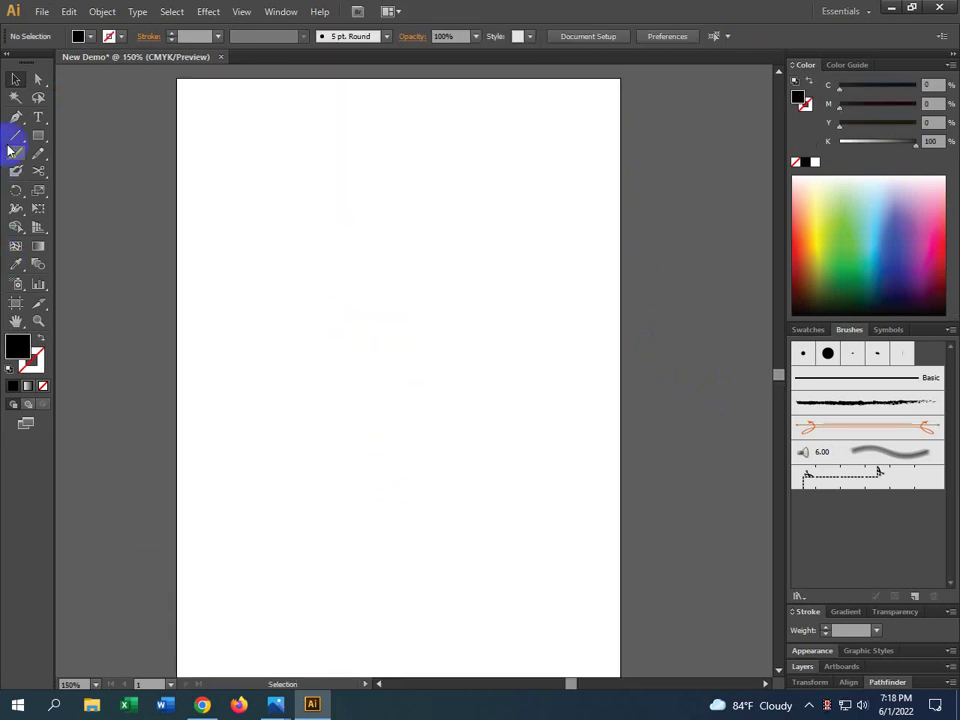
click(14, 118)
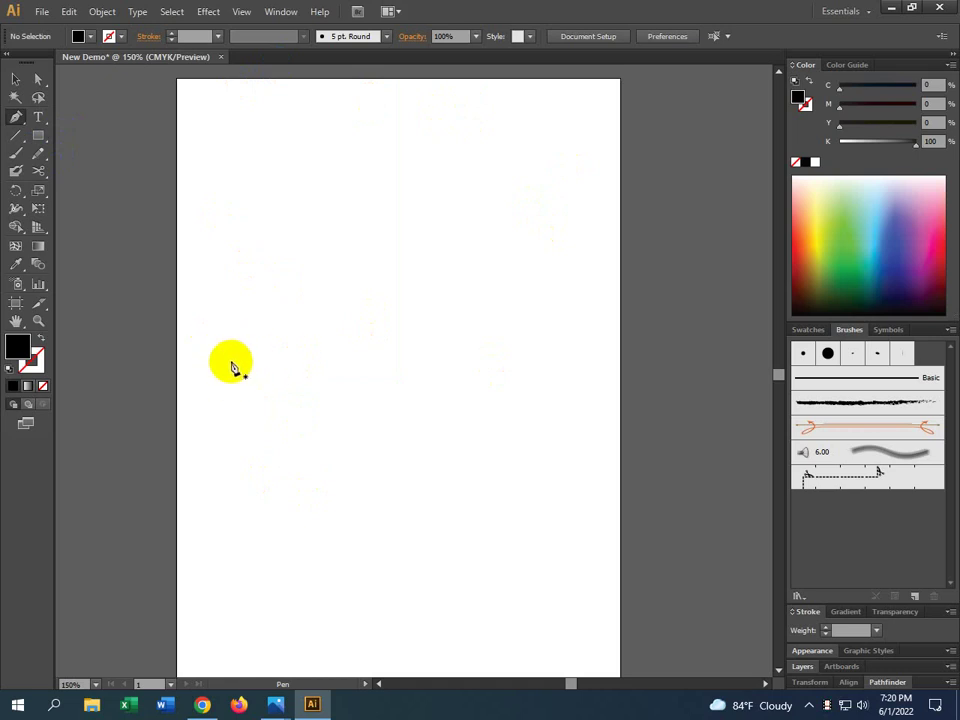
Place a first anchor on the page's left, then deselect the stray single-point path.
click(231, 361)
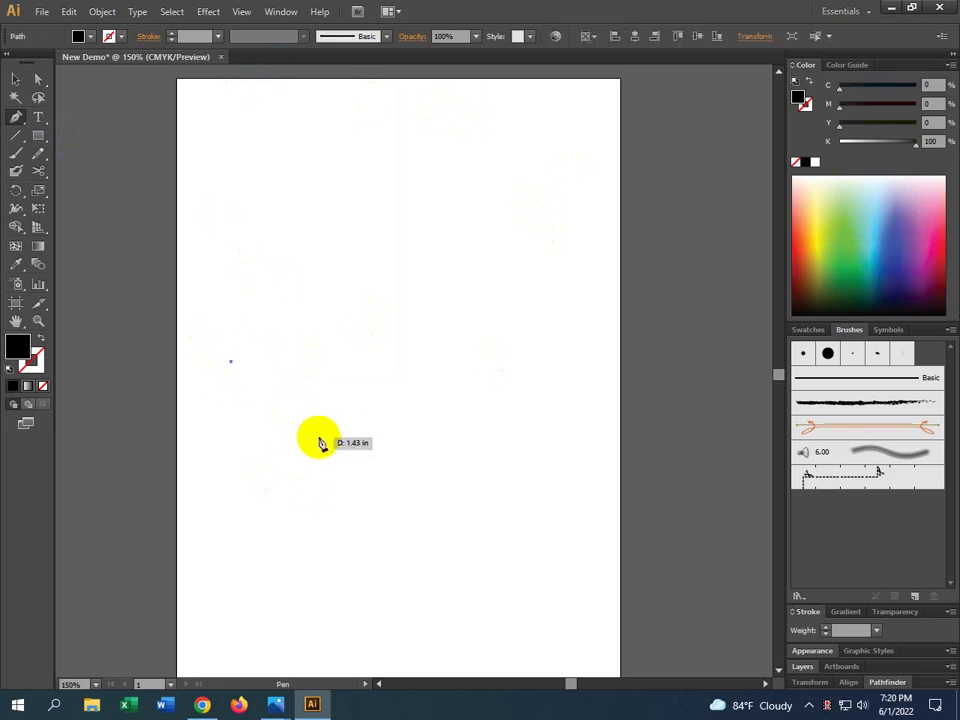
ctrl+click(232, 368)
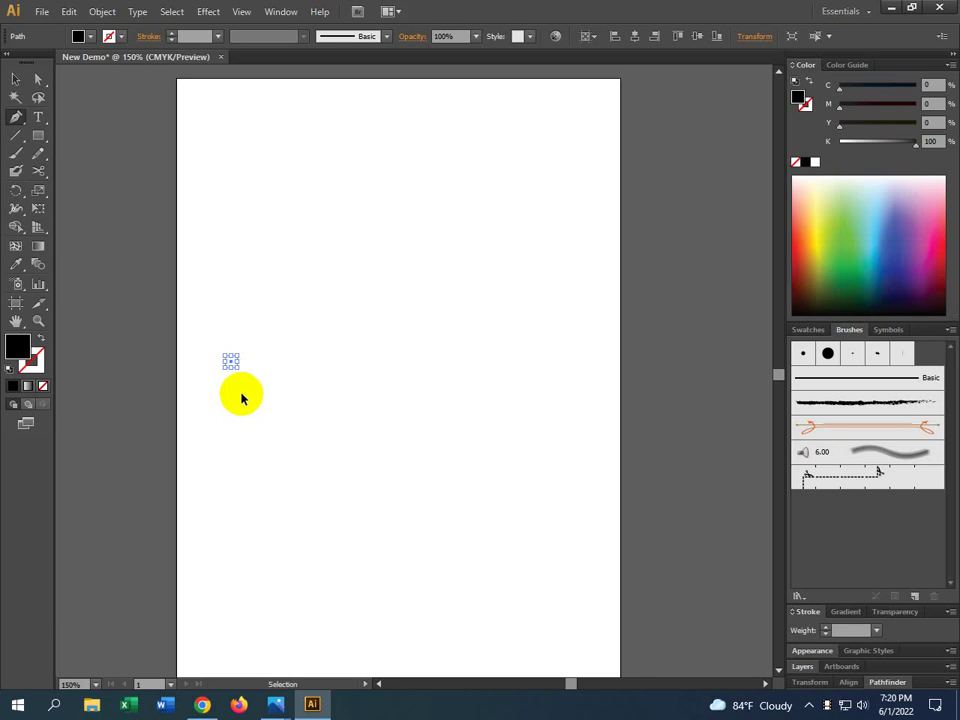
drag(241, 398, 232, 368)
key(ctrl+shift+a)
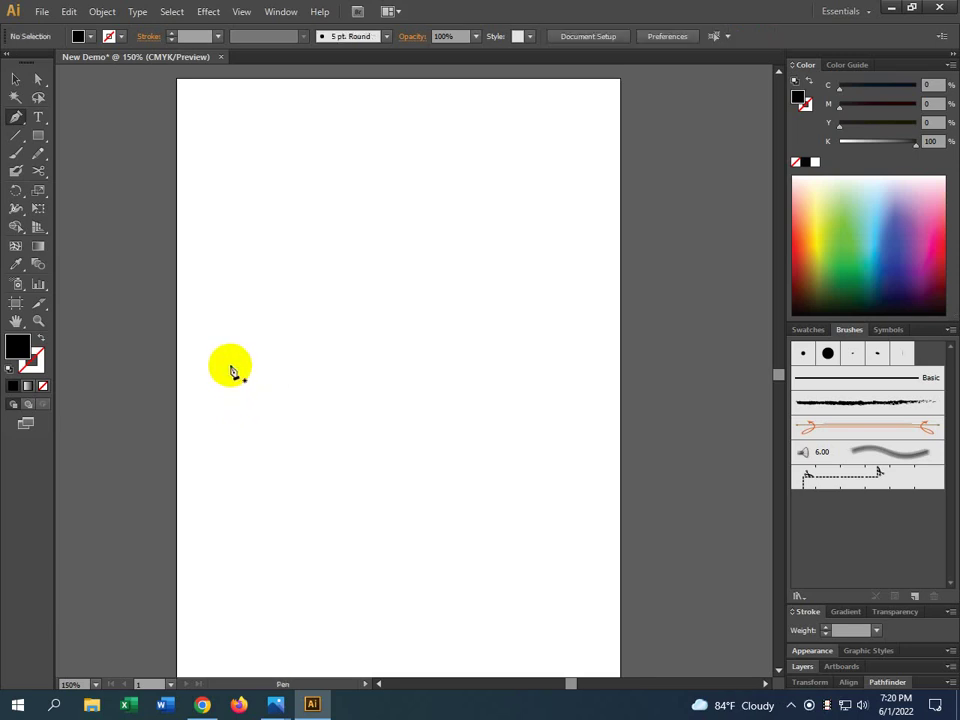
Drag a smooth anchor on the left side and a curved point near the page top.
drag(227, 373, 221, 209)
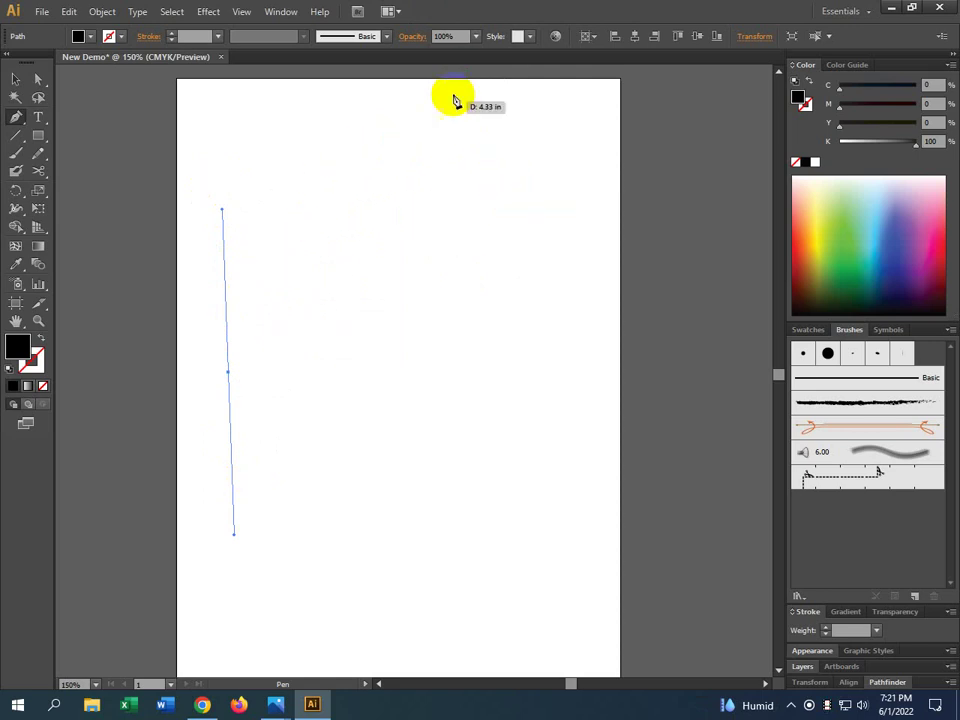
key(ctrl+z)
drag(452, 148, 541, 160)
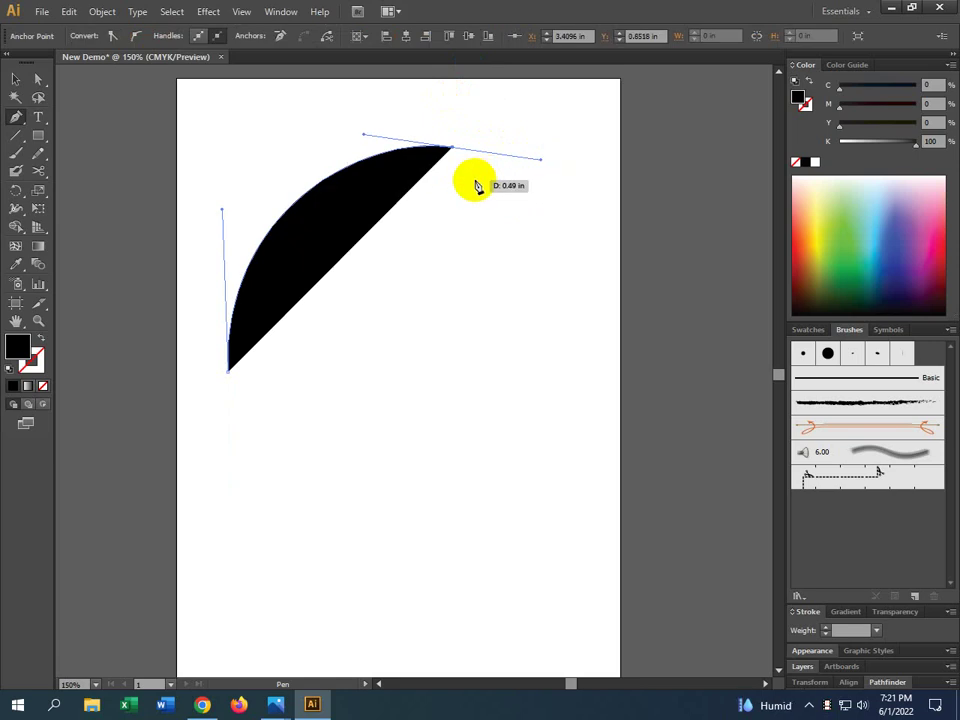
click(300, 216)
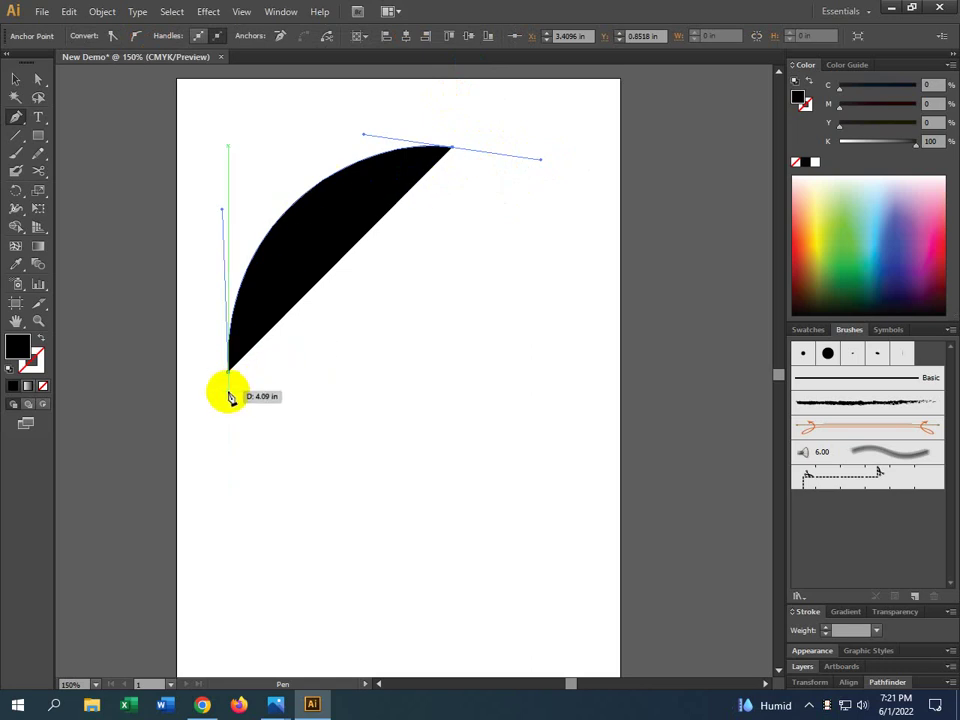
click(422, 148)
click(356, 182)
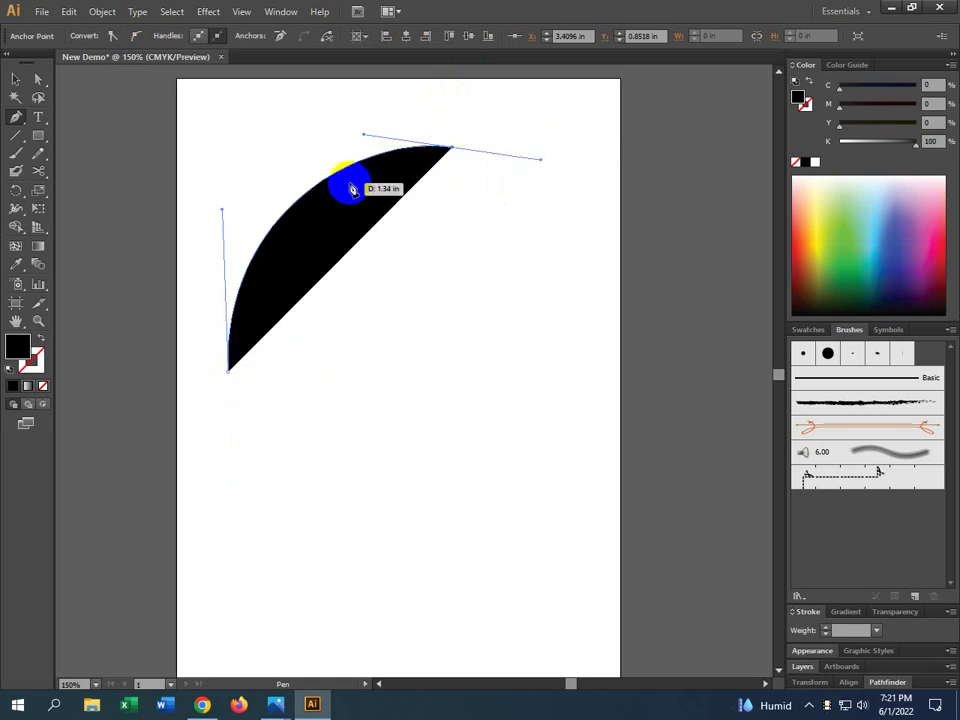
drag(38, 310, 11, 360)
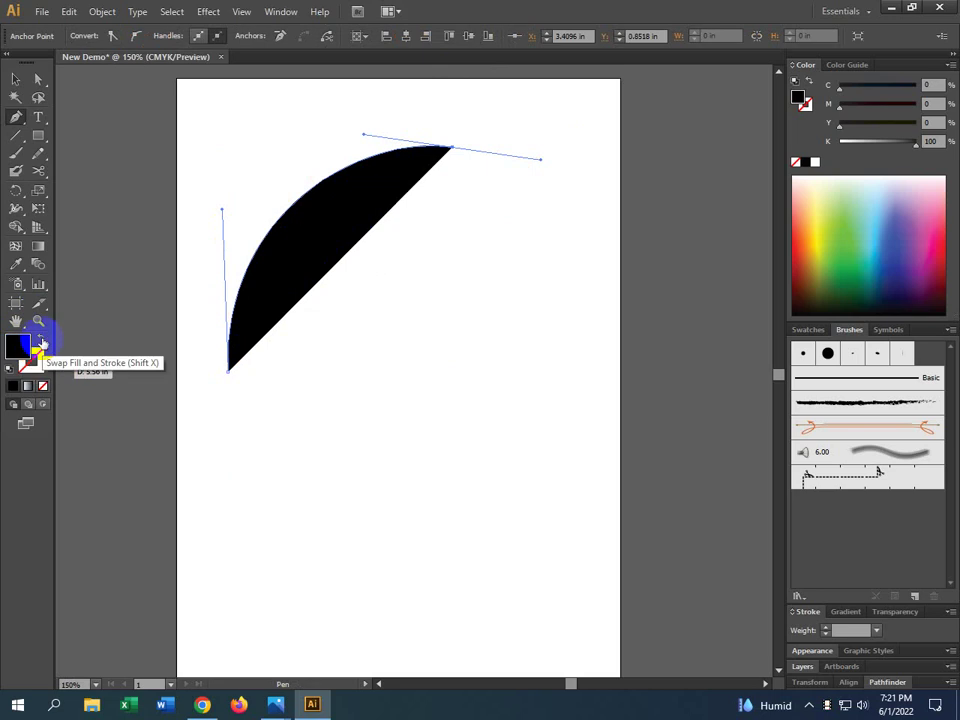
Swap fill and stroke for a black outline, then add curved anchors around the right and bottom.
click(40, 340)
click(34, 360)
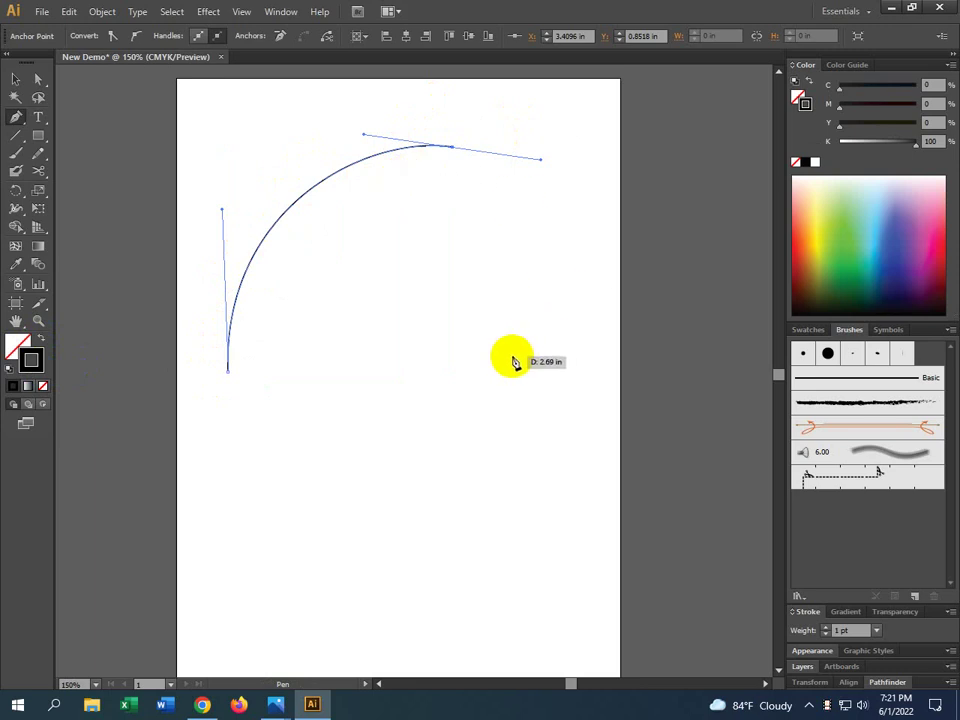
drag(553, 316, 508, 415)
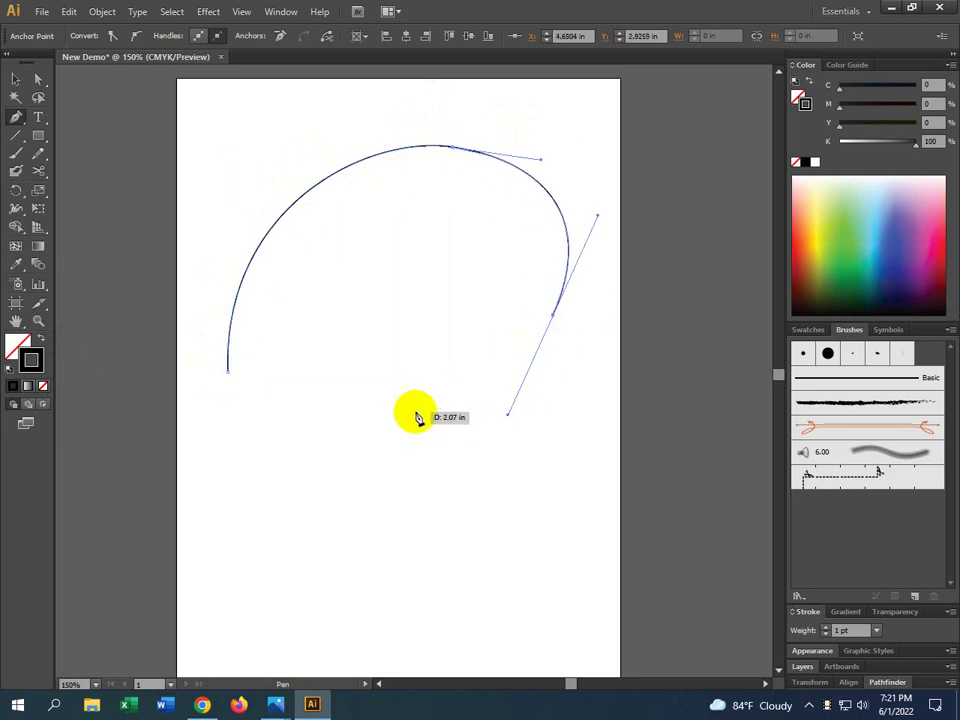
drag(407, 552, 433, 609)
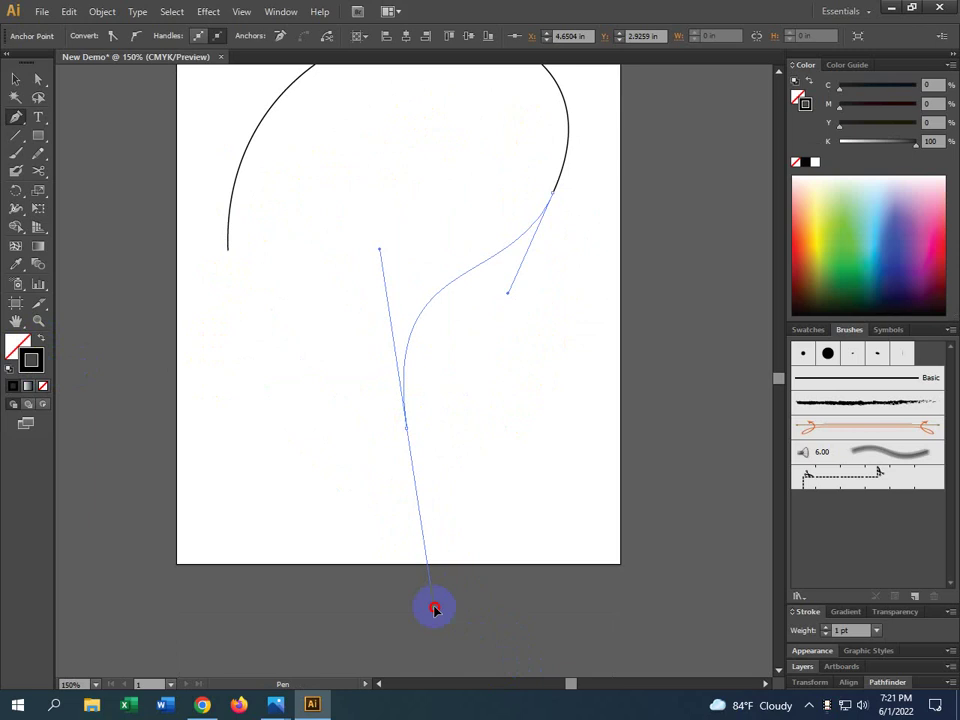
drag(186, 440, 210, 350)
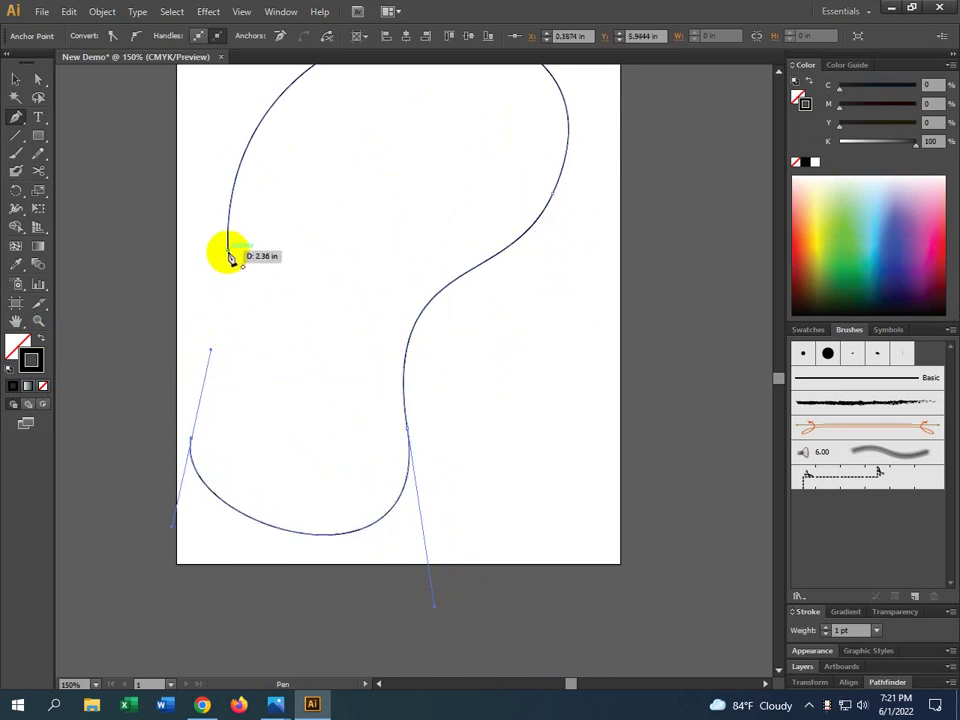
drag(230, 253, 221, 216)
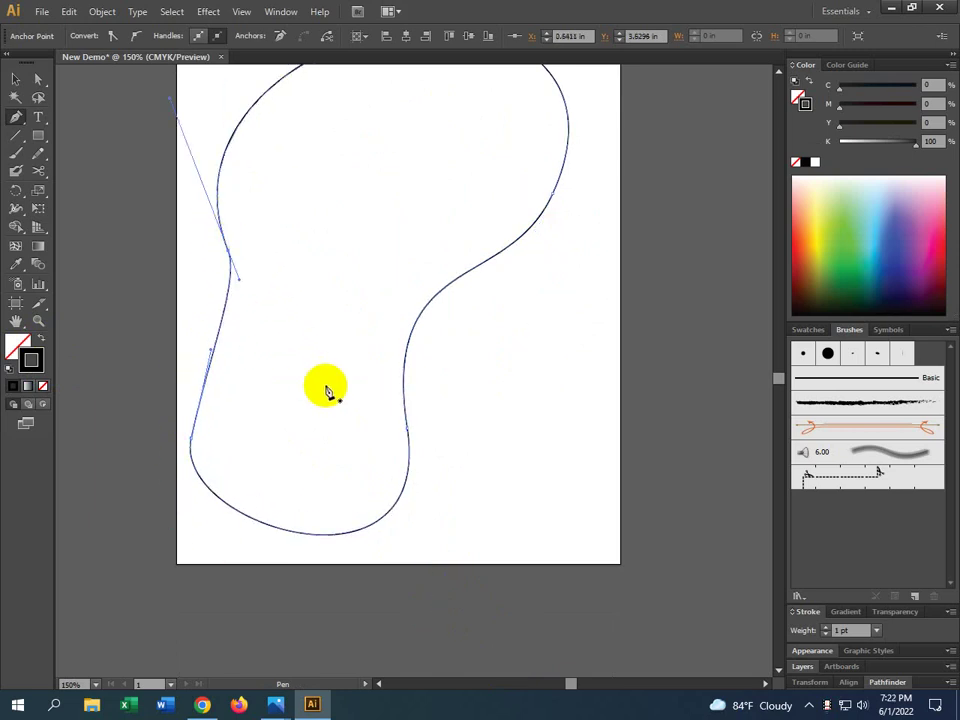
Undo the closing segment and close the blob at its start point.
alt+scroll(327, 388, down, 2)
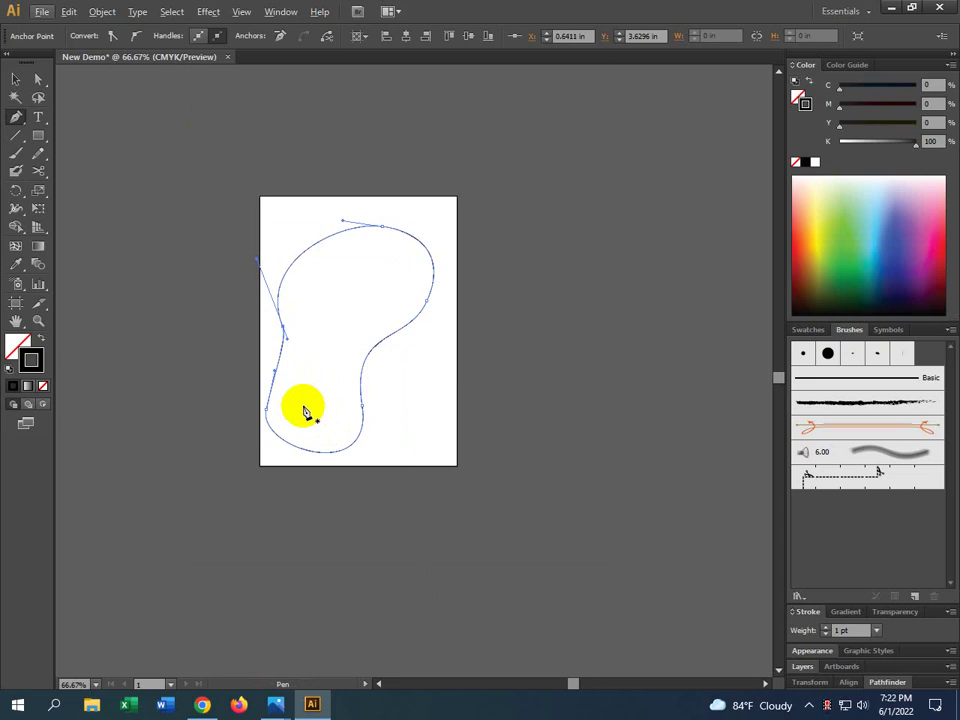
key(ctrl+z)
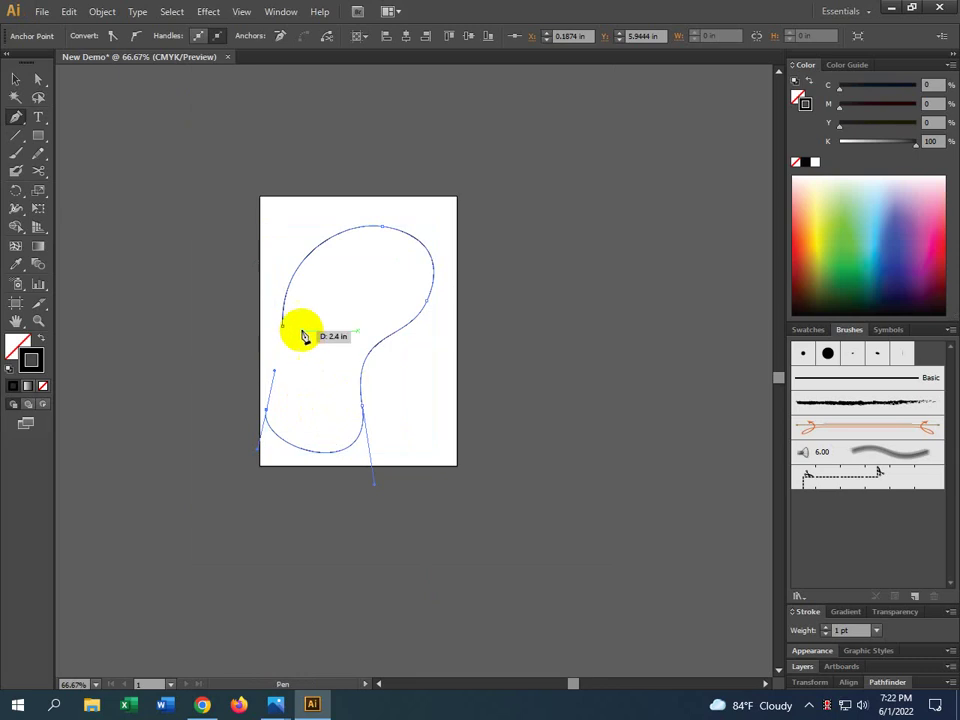
scroll(303, 335, up, 2)
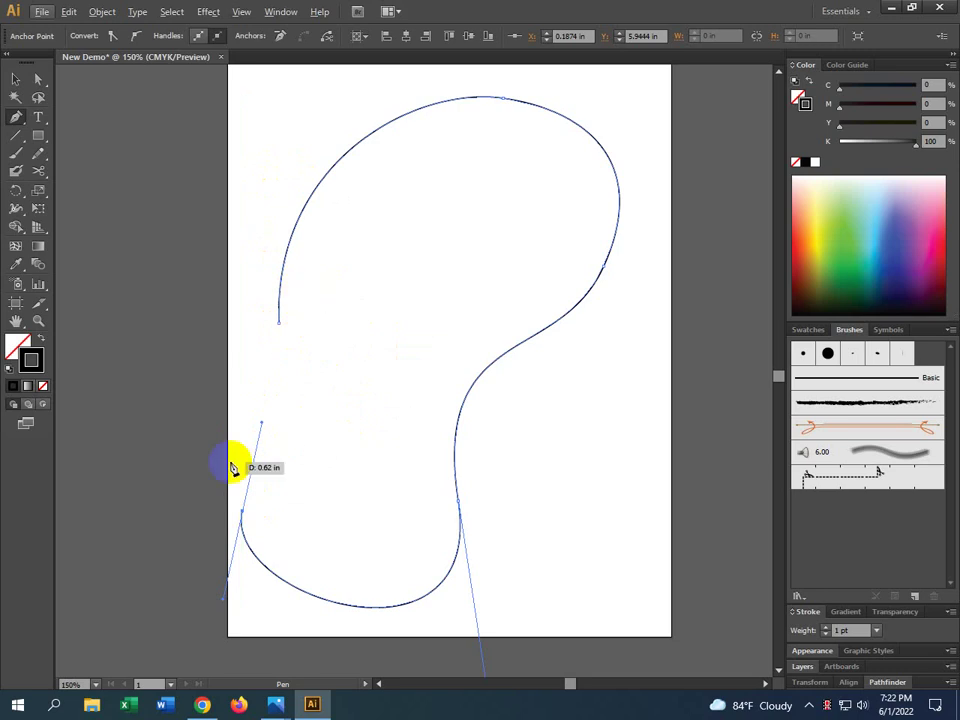
click(281, 328)
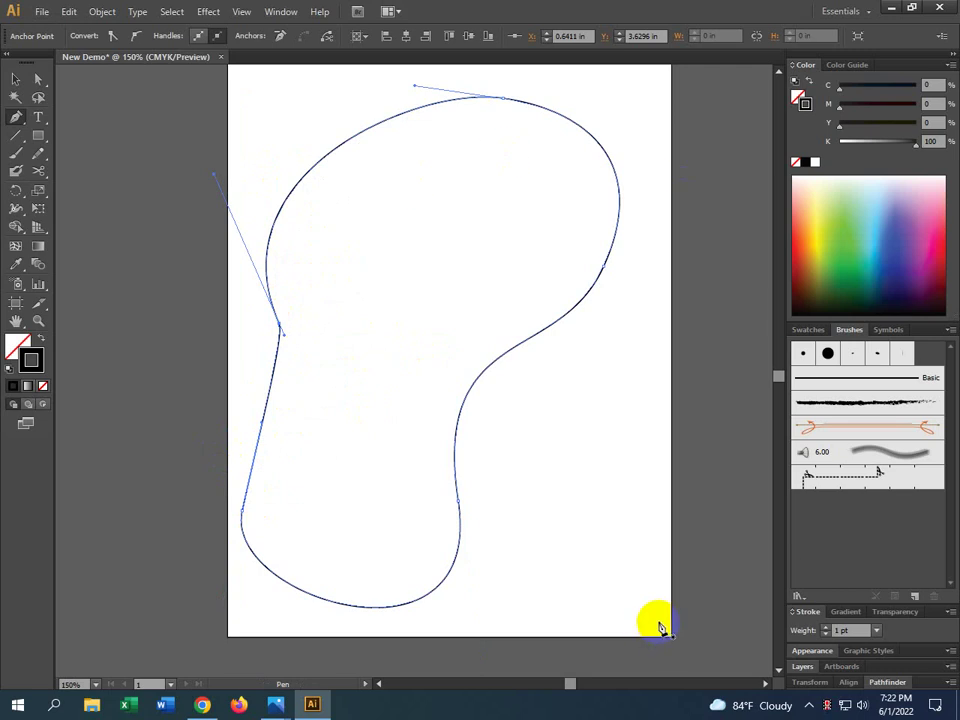
Undo the blob, draw a four-corner Pen rectangle, then undo it to leave the page blank.
key(ctrl+z)
key(ctrl+z)
key(ctrl+z)
key(ctrl+z)
key(ctrl+z)
key(ctrl+z)
key(ctrl+z)
key(ctrl+z)
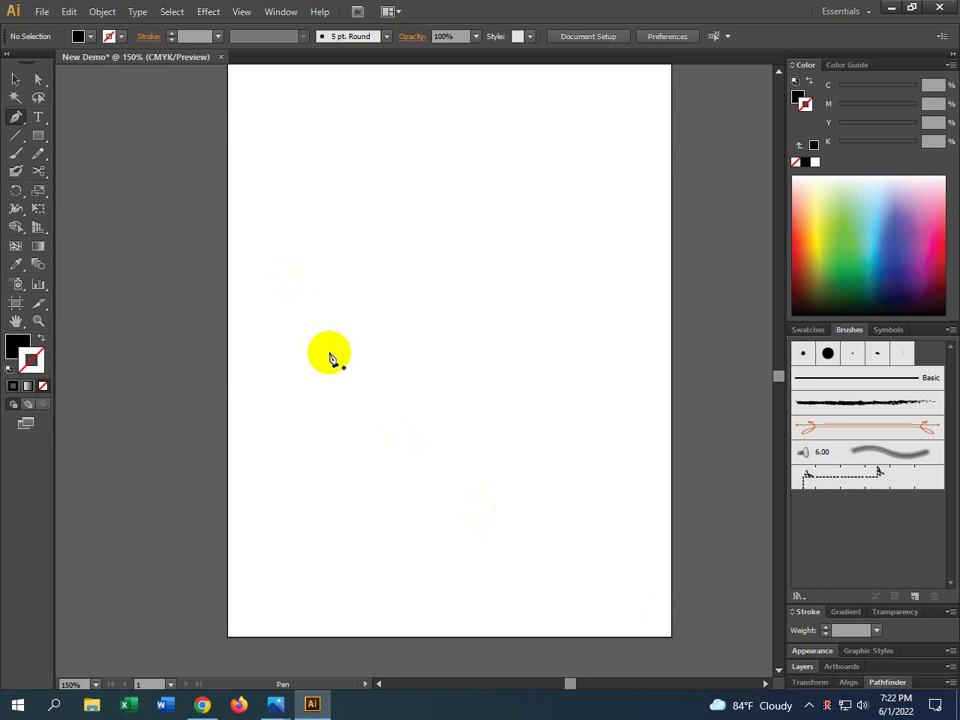
scroll(330, 360, up, 1)
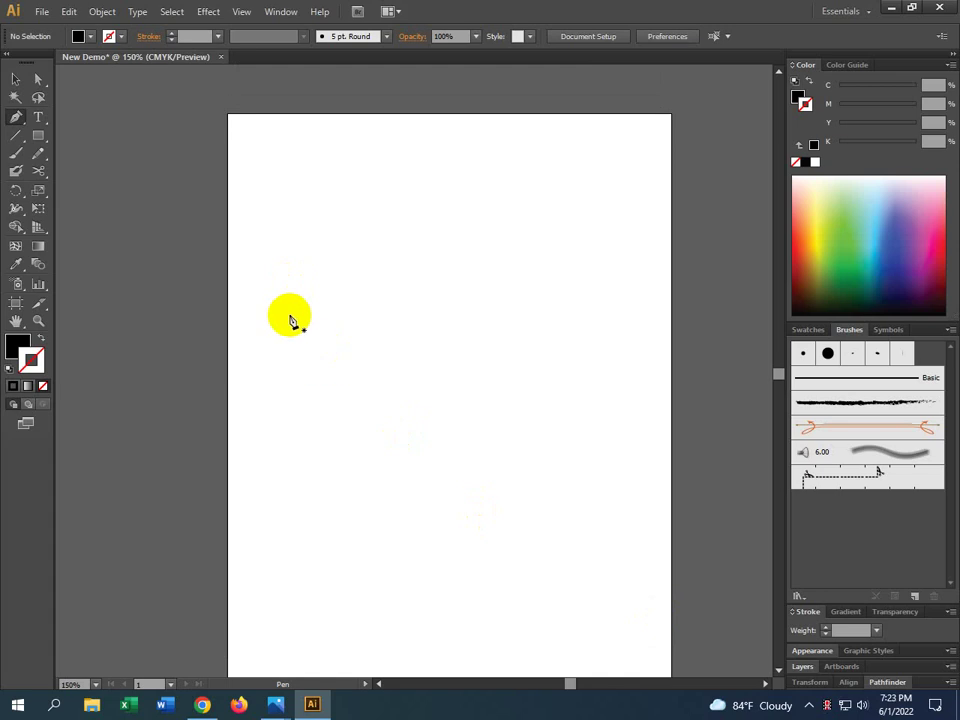
click(303, 236)
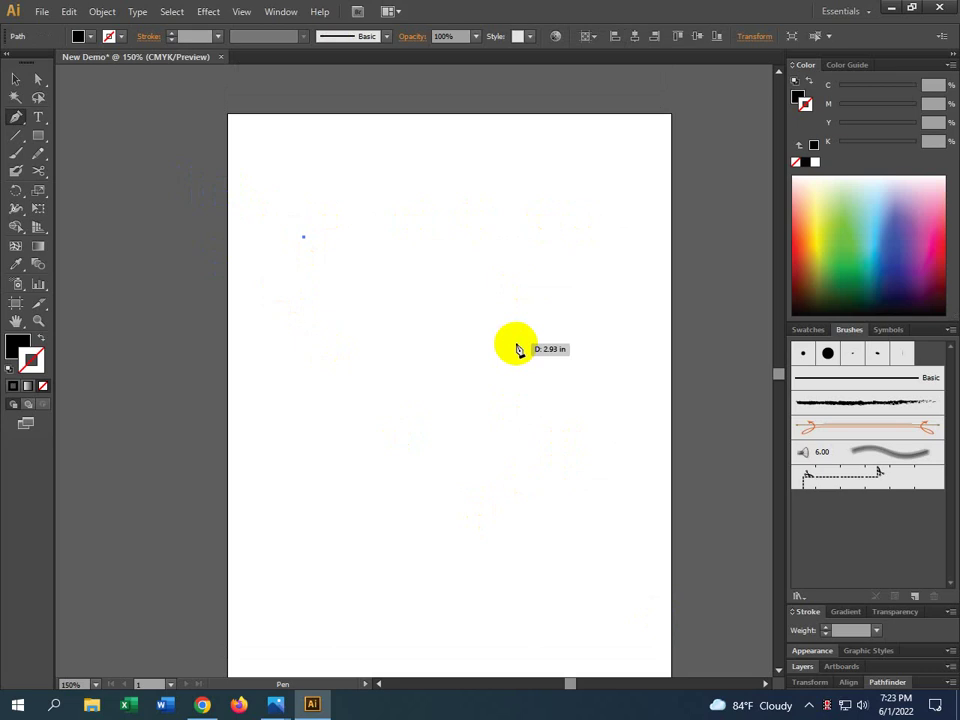
click(560, 238)
click(558, 382)
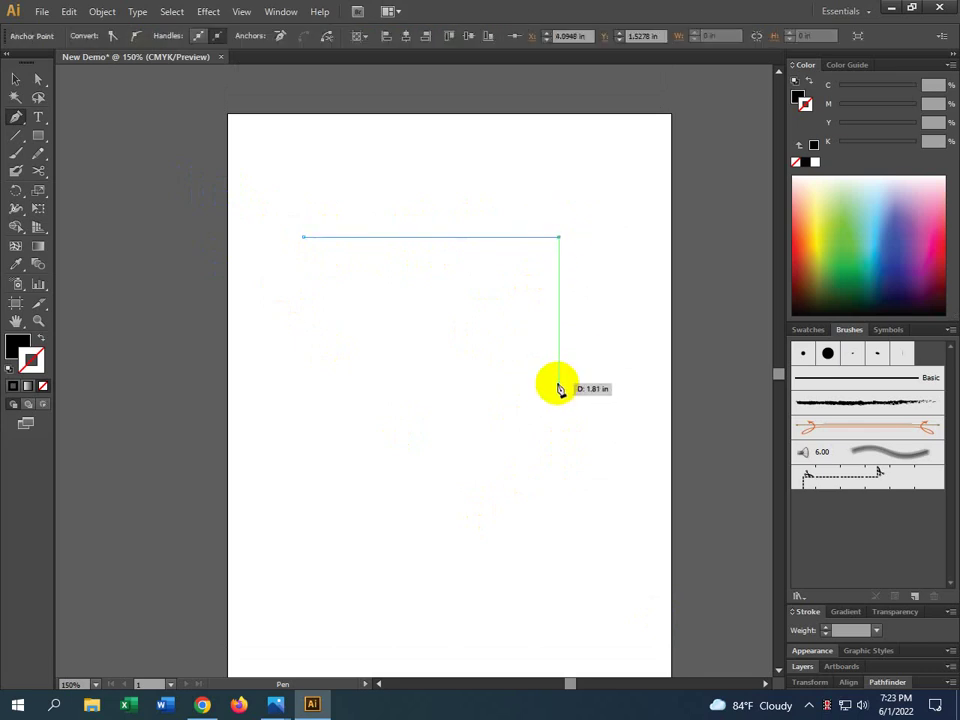
click(303, 381)
click(310, 248)
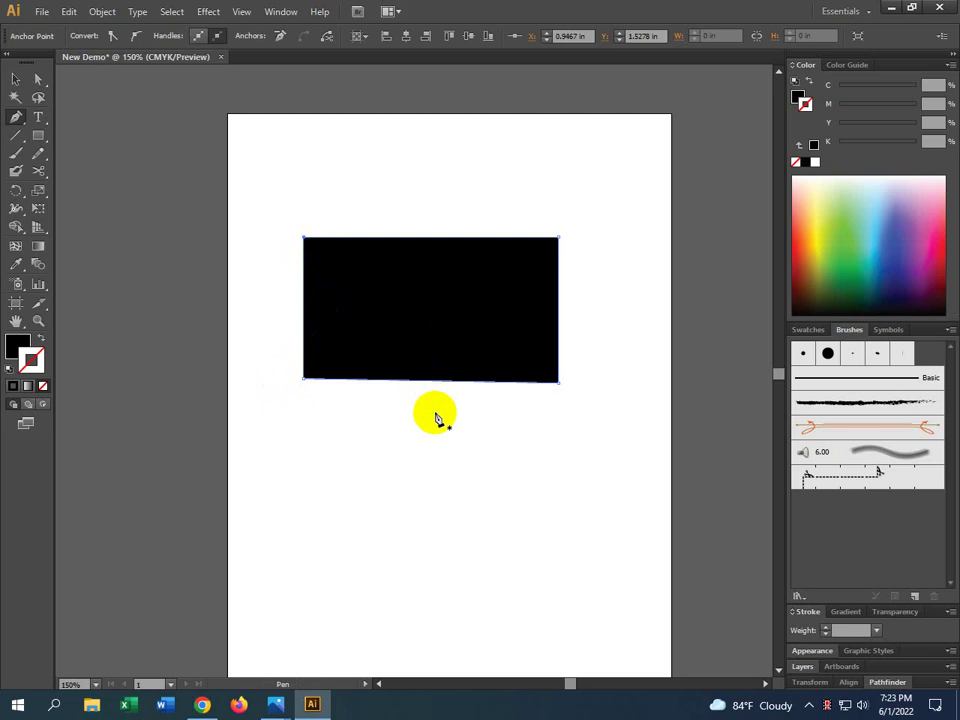
key(ctrl)
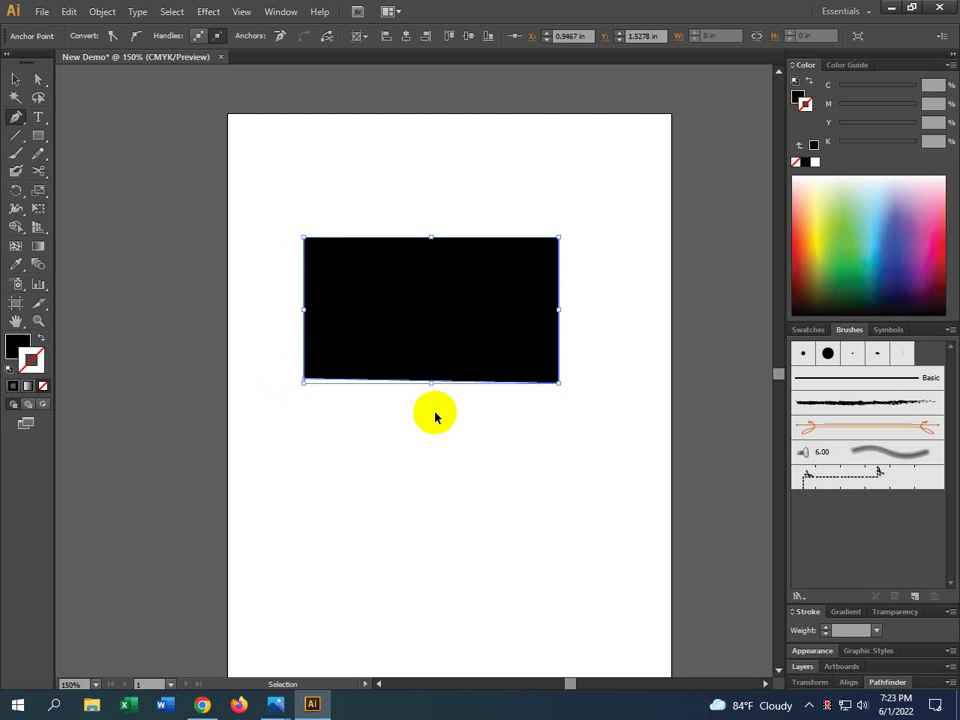
key(ctrl+z)
key(ctrl+z)
key(ctrl+z)
key(ctrl+z)
key(ctrl+z)
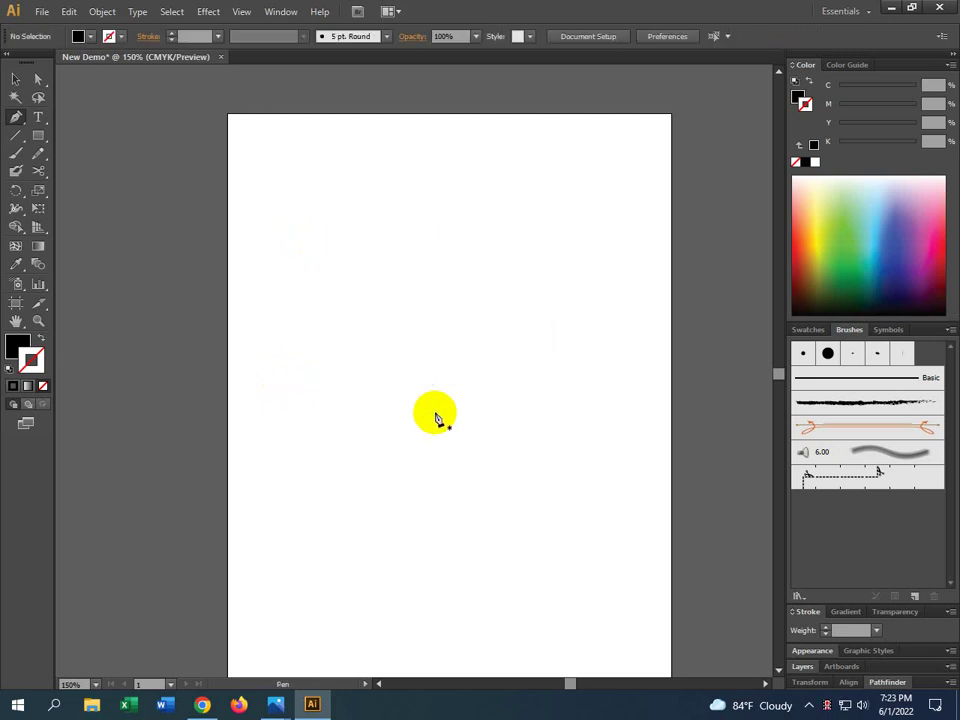
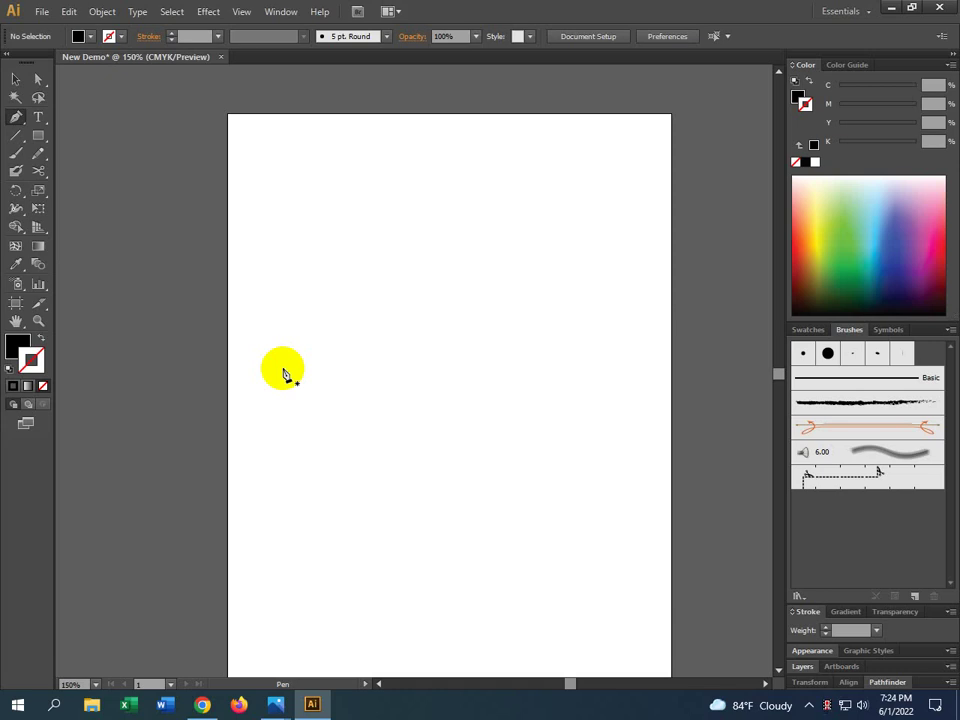
Place the left side's bottom and top anchors, then drag out the arched curve to its right end.
click(282, 369)
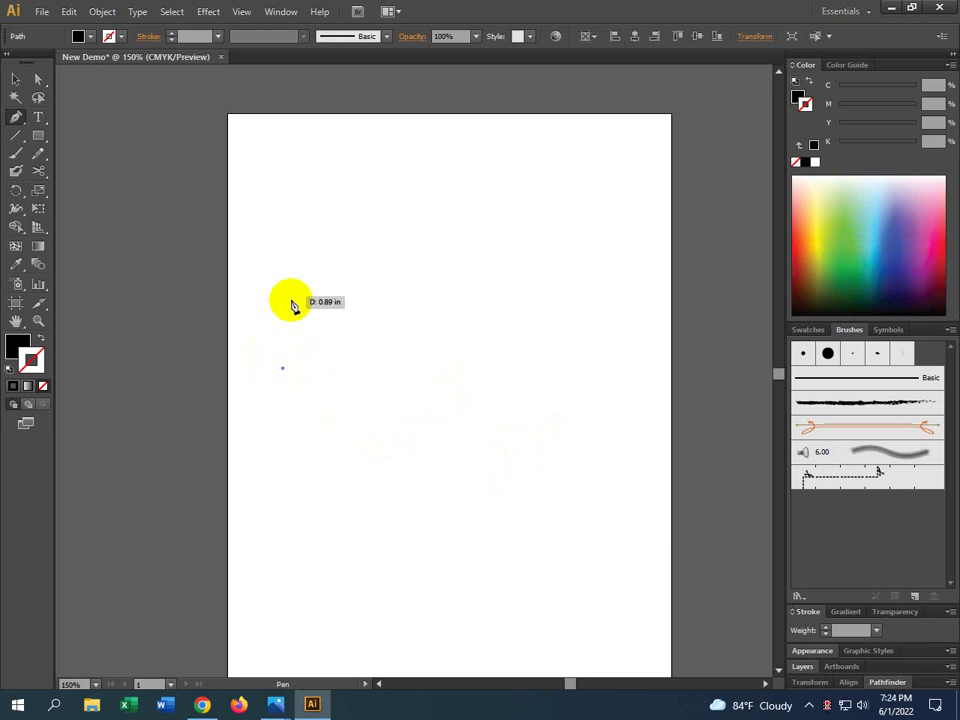
click(282, 229)
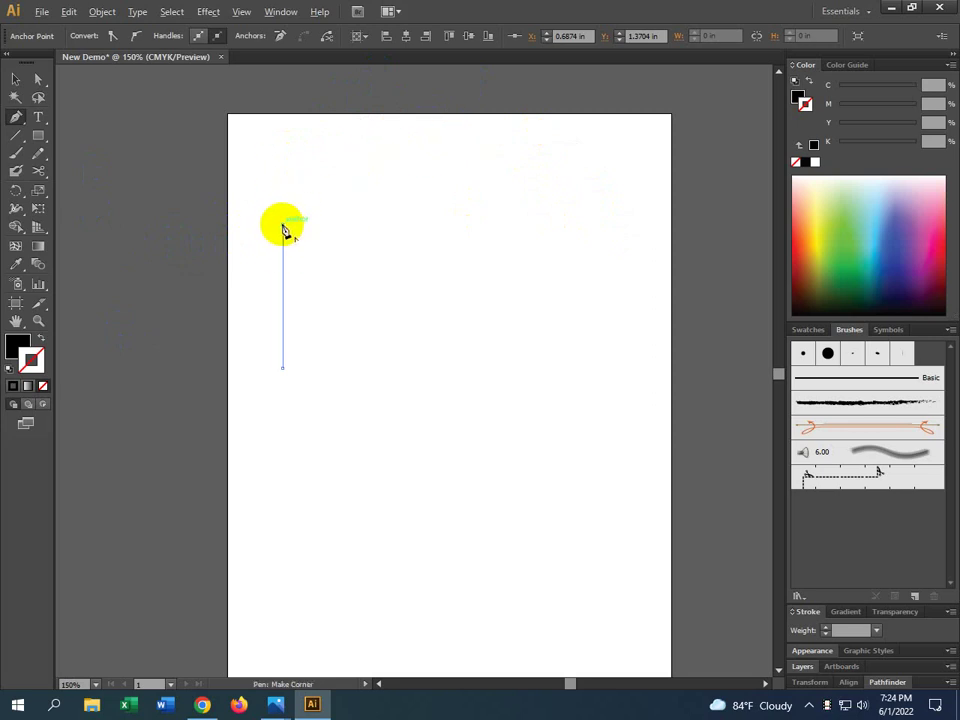
drag(283, 226, 390, 112)
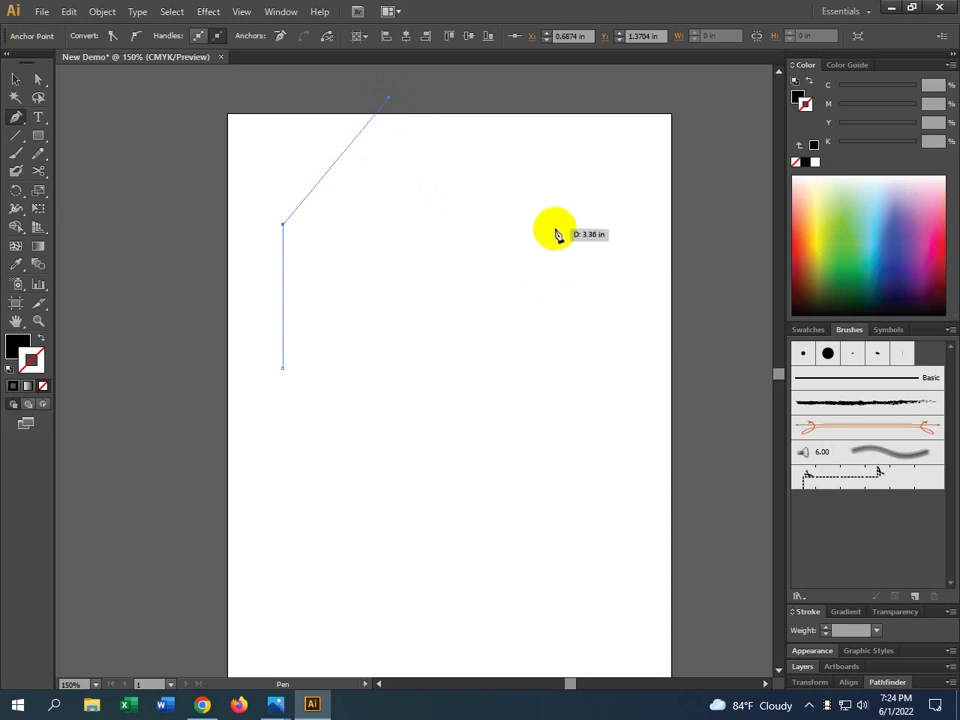
drag(555, 228, 617, 337)
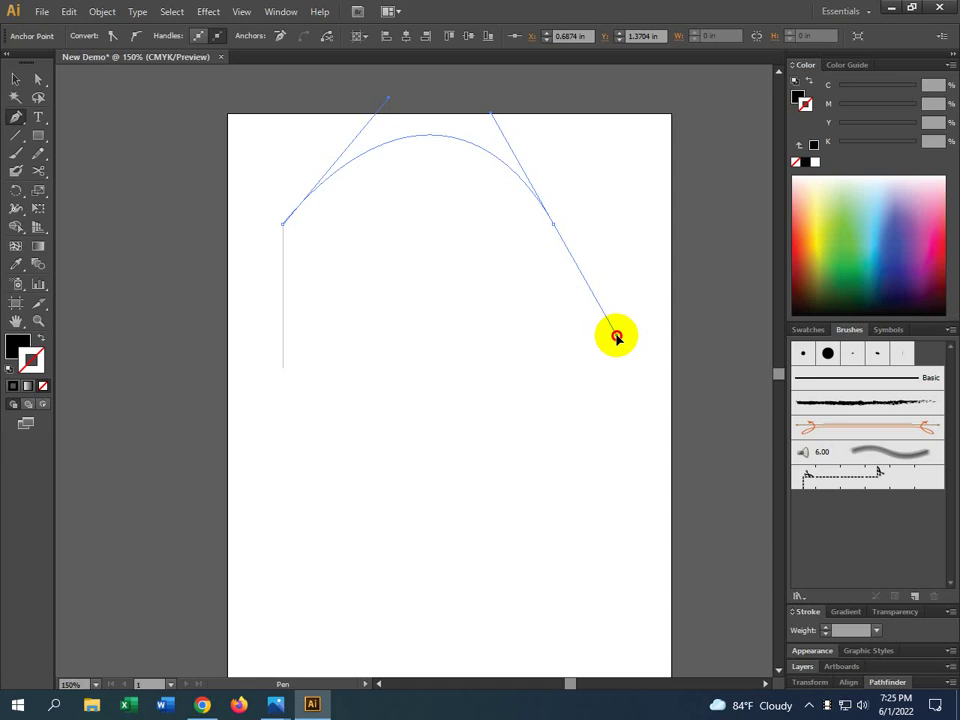
drag(617, 337, 628, 608)
Swap fill and stroke so the arch shows as a black outline with no fill.
key(ctrl+plus)
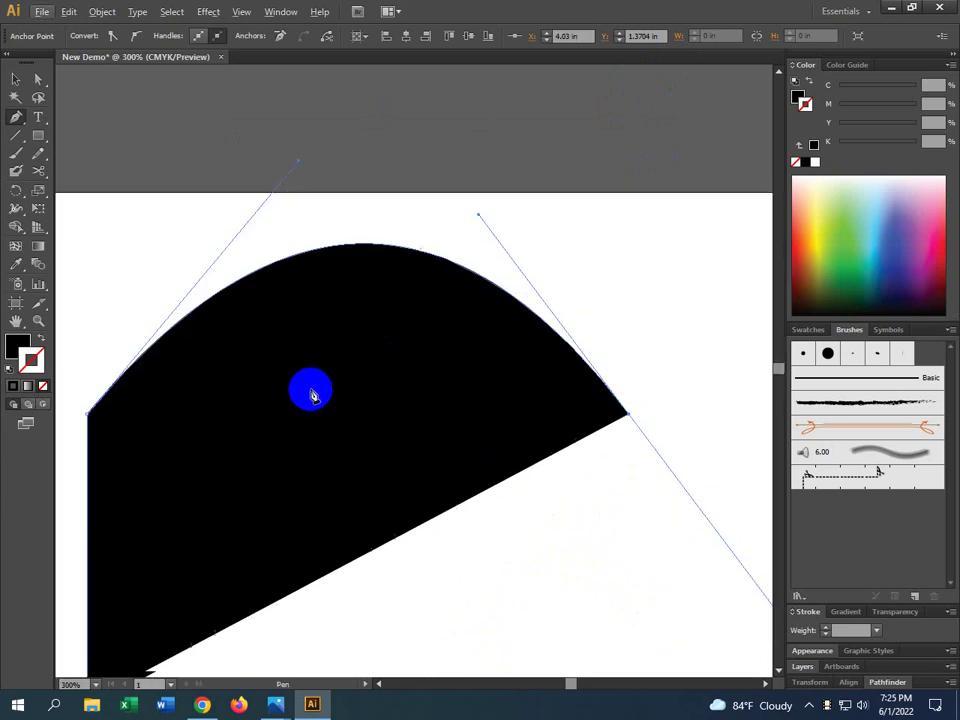
click(40, 339)
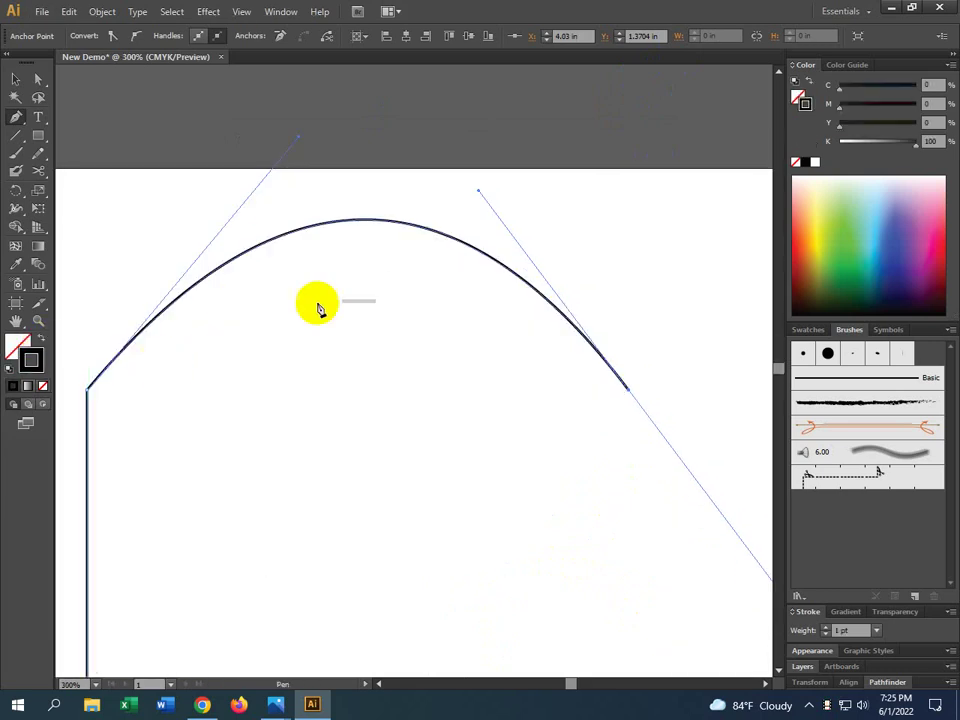
key(ctrl+minus)
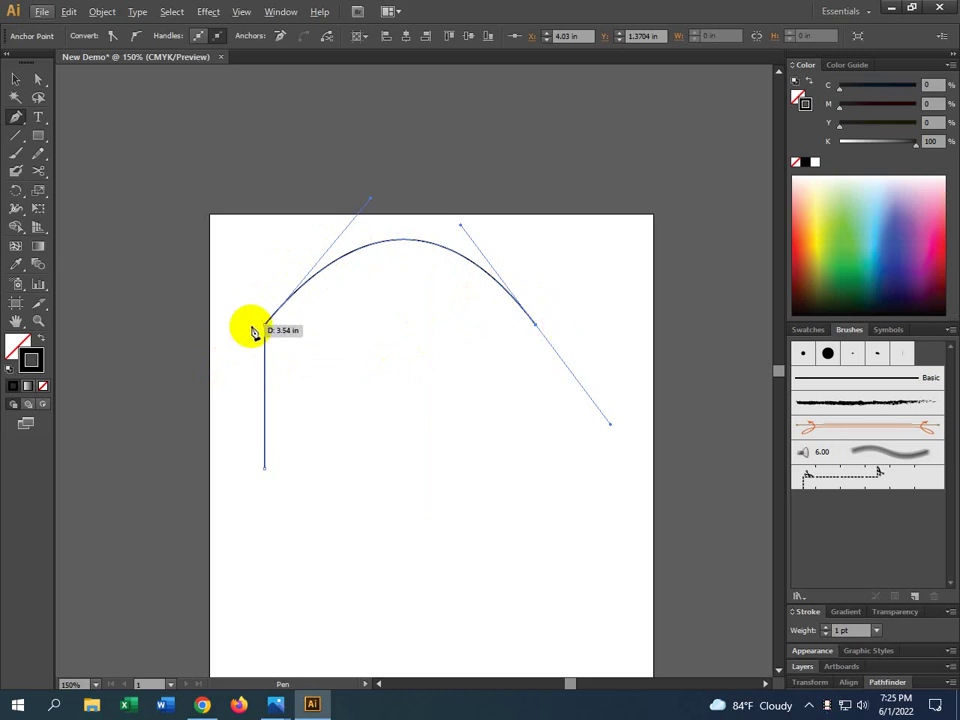
Alt-drag the left corner anchor to pull a new handle that reshapes the arch's curve.
drag(265, 333, 407, 205)
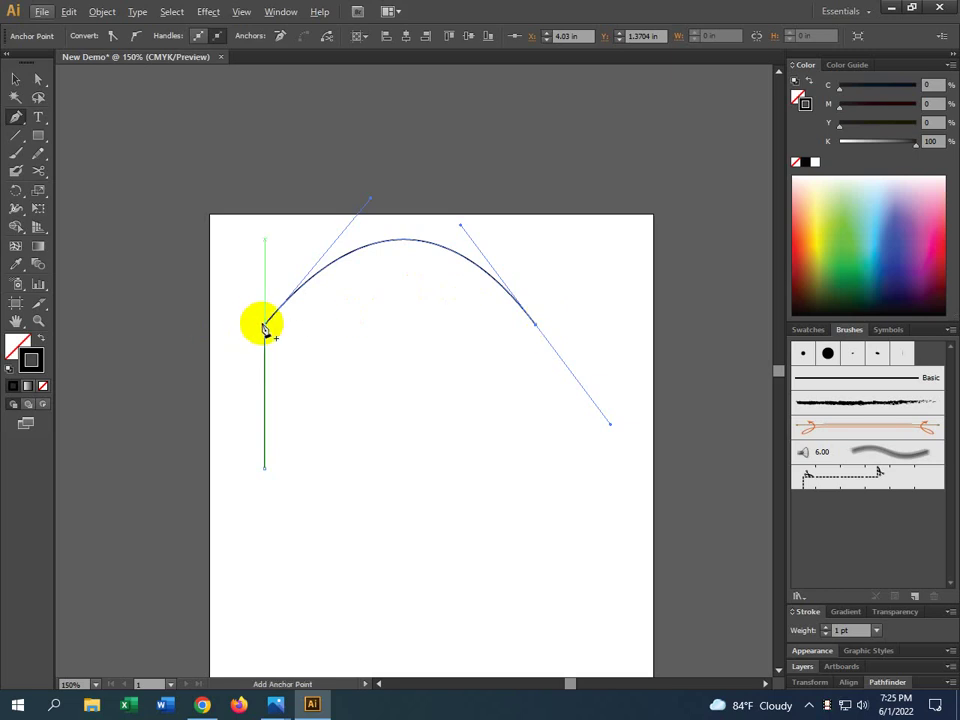
mouse_move(264, 328)
mouse_down()
mouse_move(272, 454)
mouse_move(280, 350)
mouse_move(268, 305)
mouse_up()
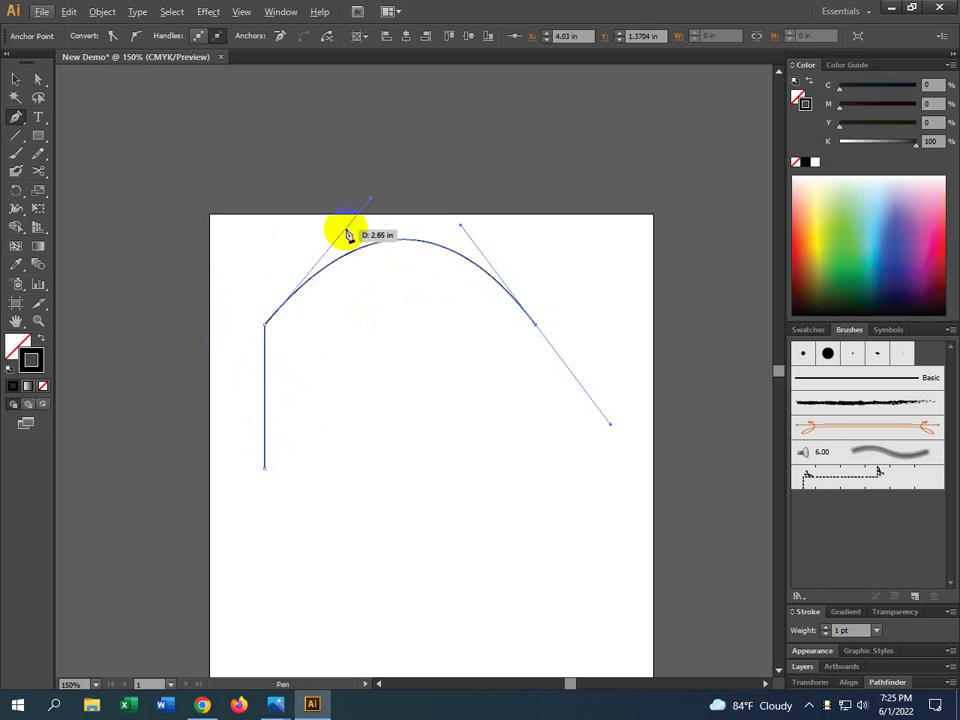
drag(370, 199, 370, 199)
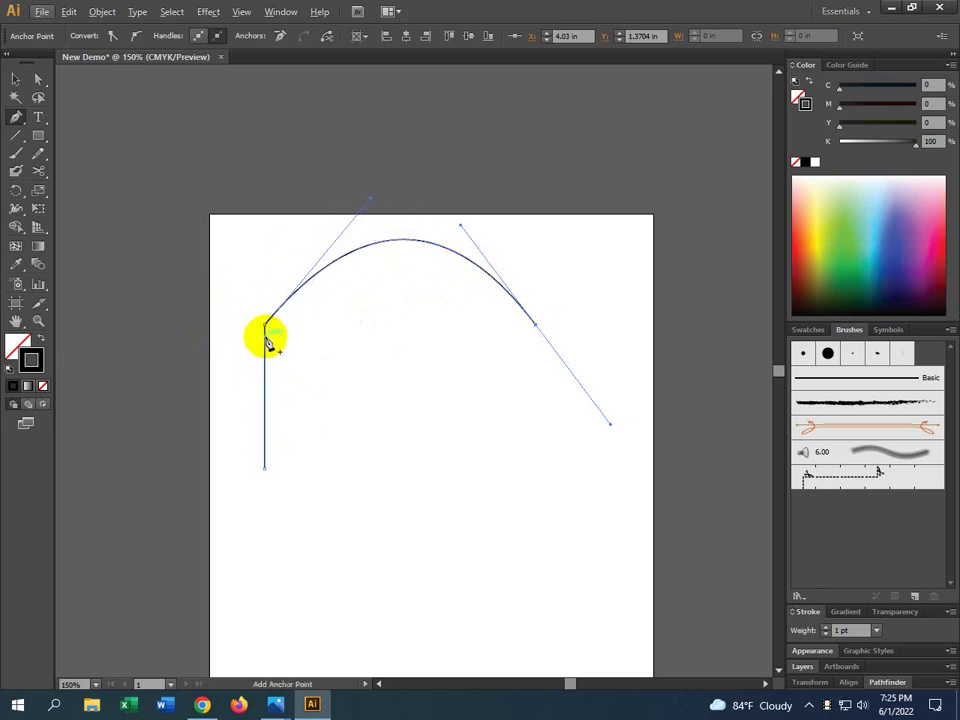
key(alt)
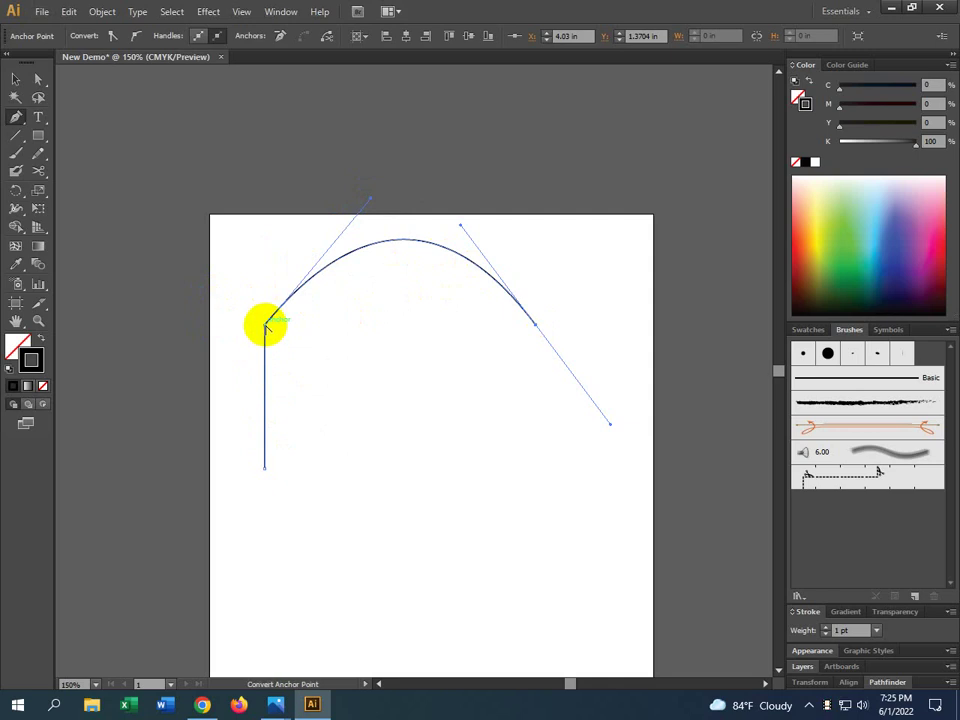
drag(264, 325, 335, 225)
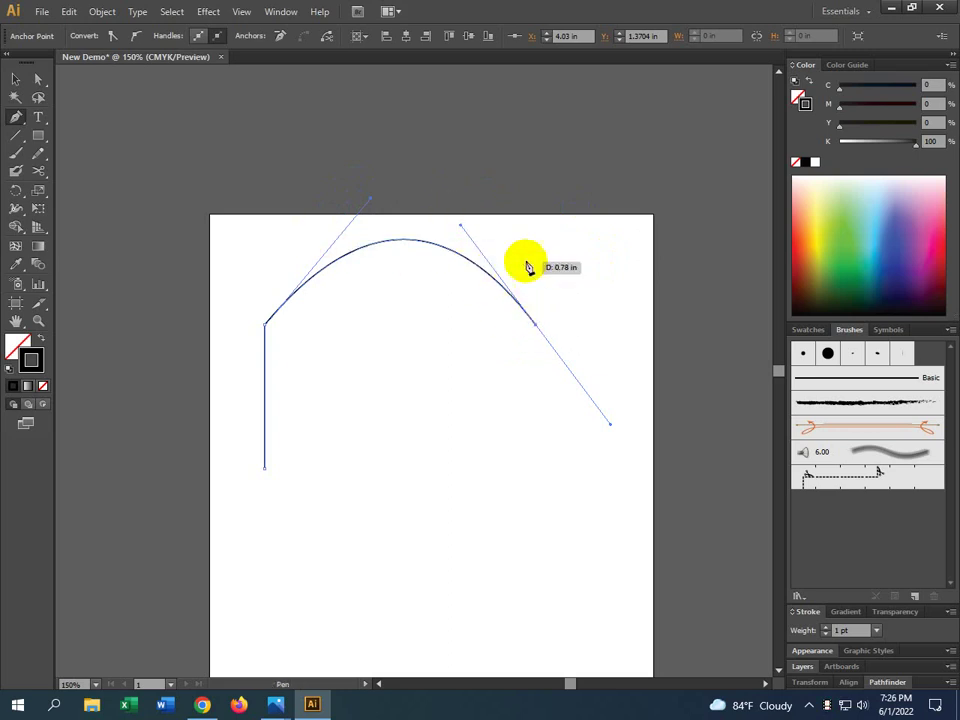
Undo the unwanted curved segment and remove the outgoing handle at the arch's right end.
click(536, 468)
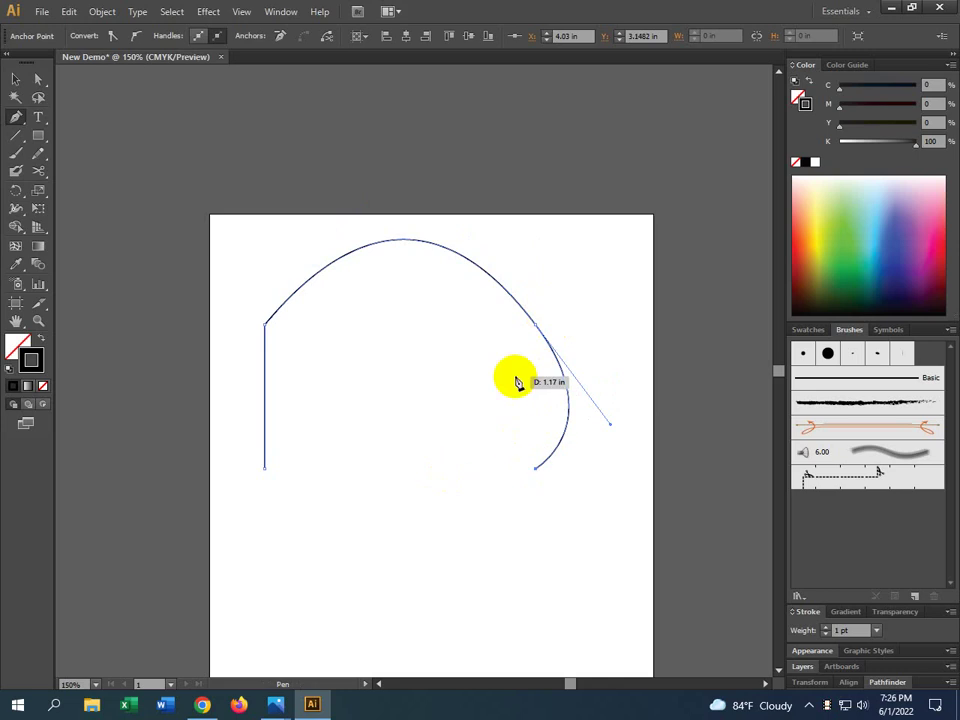
key(ctrl+z)
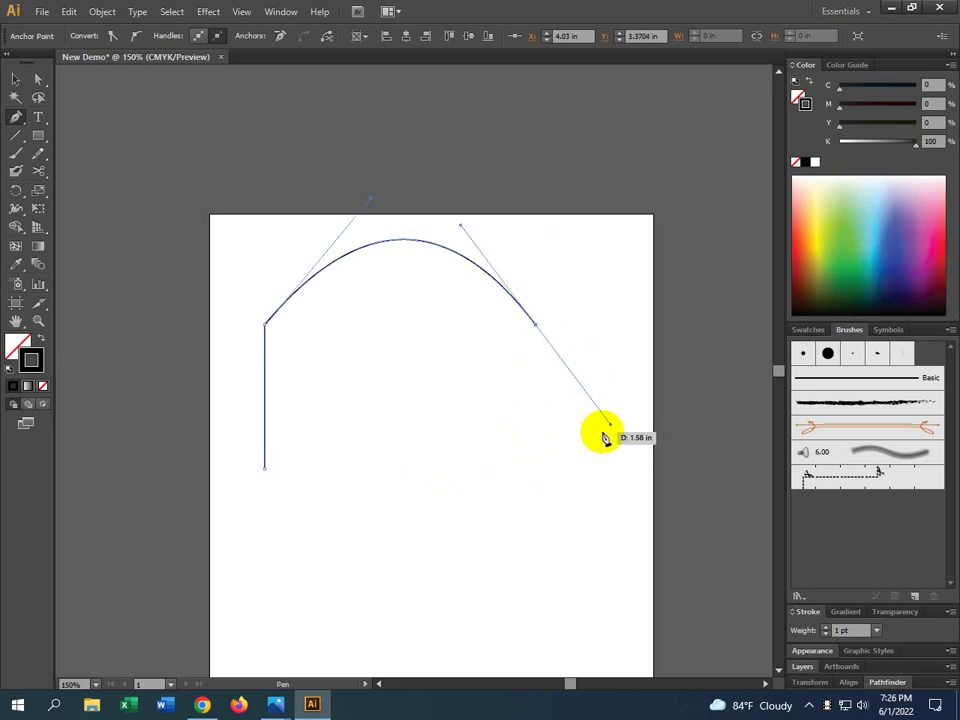
click(536, 326)
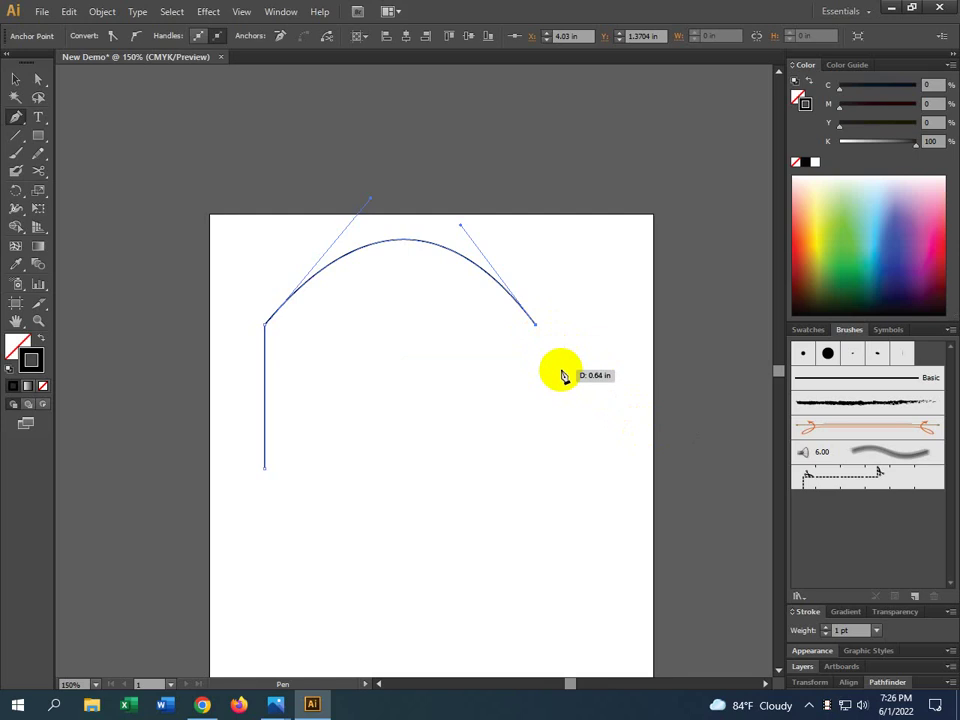
Draw the straight right side and bottom edge, closing the path at the starting corner.
click(535, 467)
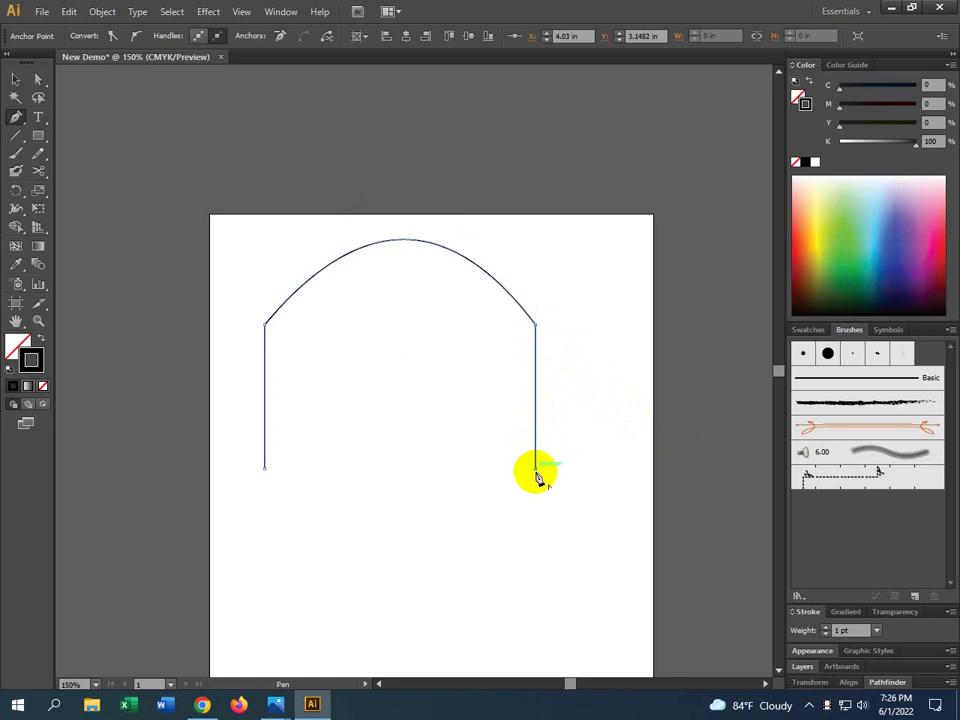
click(265, 468)
scroll(546, 552, down, 5)
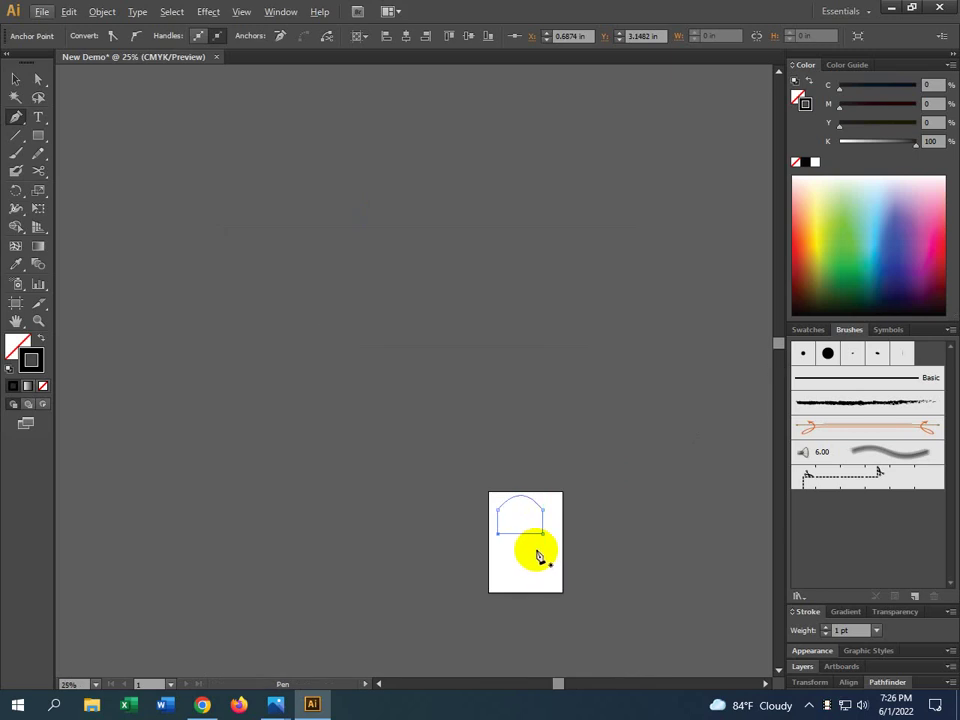
scroll(538, 555, up, 2)
Fill the closed door shape black and select it with the Selection tool.
click(40, 338)
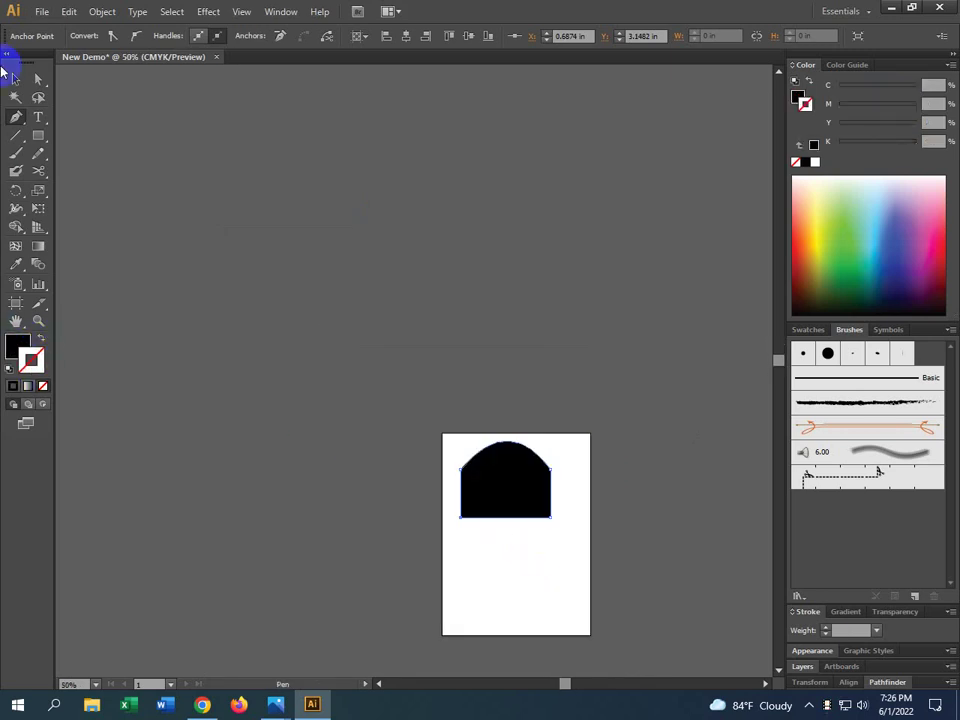
click(16, 80)
click(317, 386)
Zoom in on the black arch, then undo the fill and closing segments.
drag(596, 557, 553, 480)
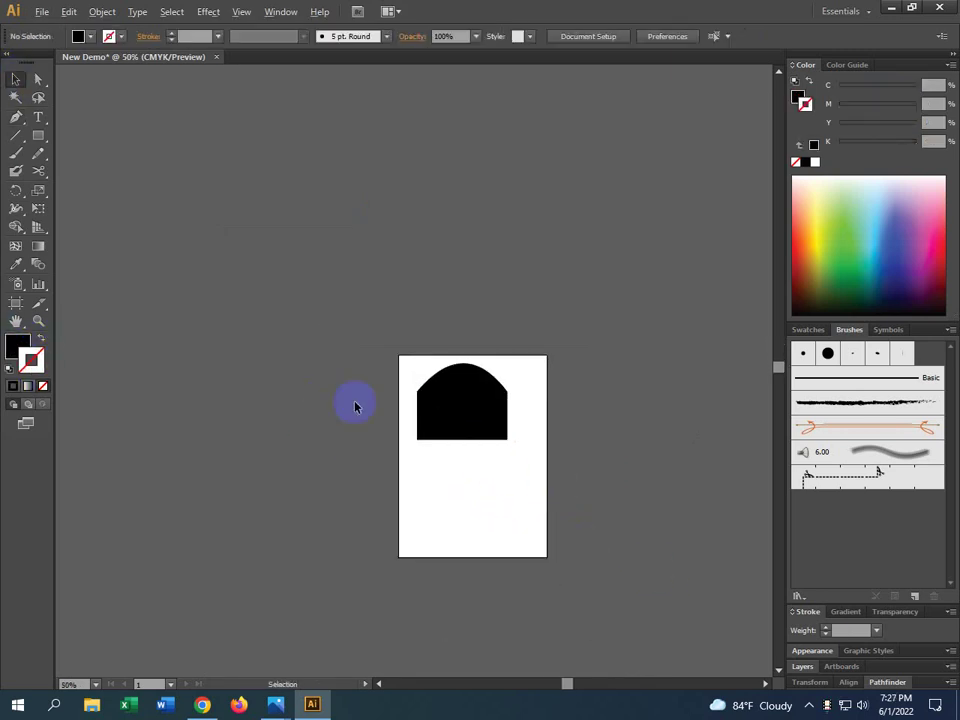
scroll(354, 401, up, 3)
drag(467, 446, 278, 407)
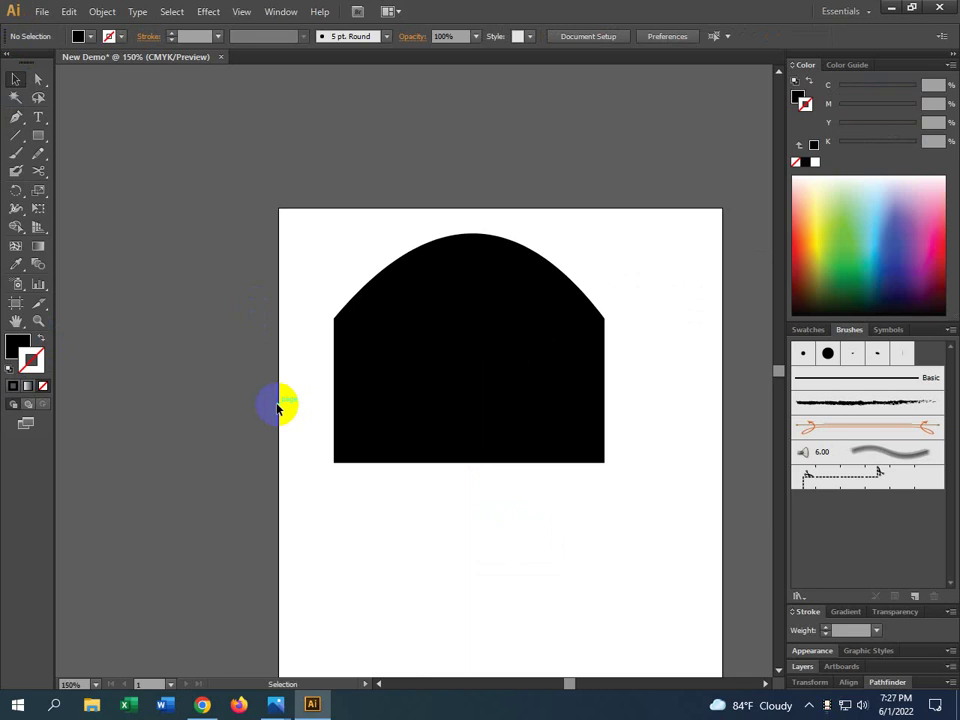
key(ctrl+z)
key(ctrl+z)
key(ctrl+z)
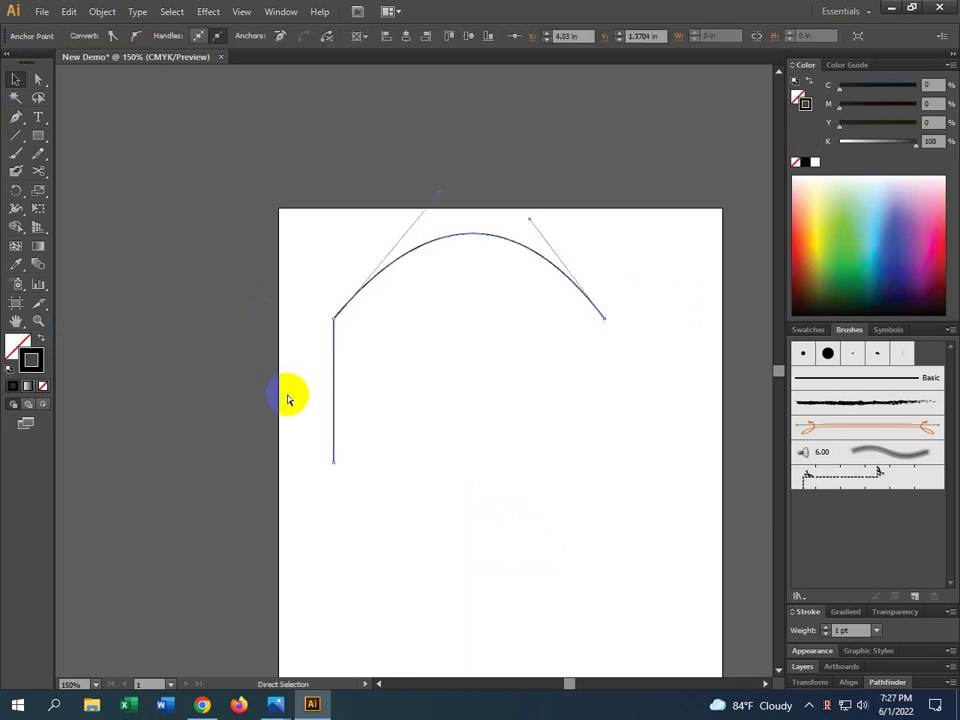
Select the open arch and pull a curve handle from its right end point with the Pen.
key(v)
mouse_move(606, 320)
mouse_down()
mouse_move(664, 396)
mouse_move(617, 326)
mouse_up()
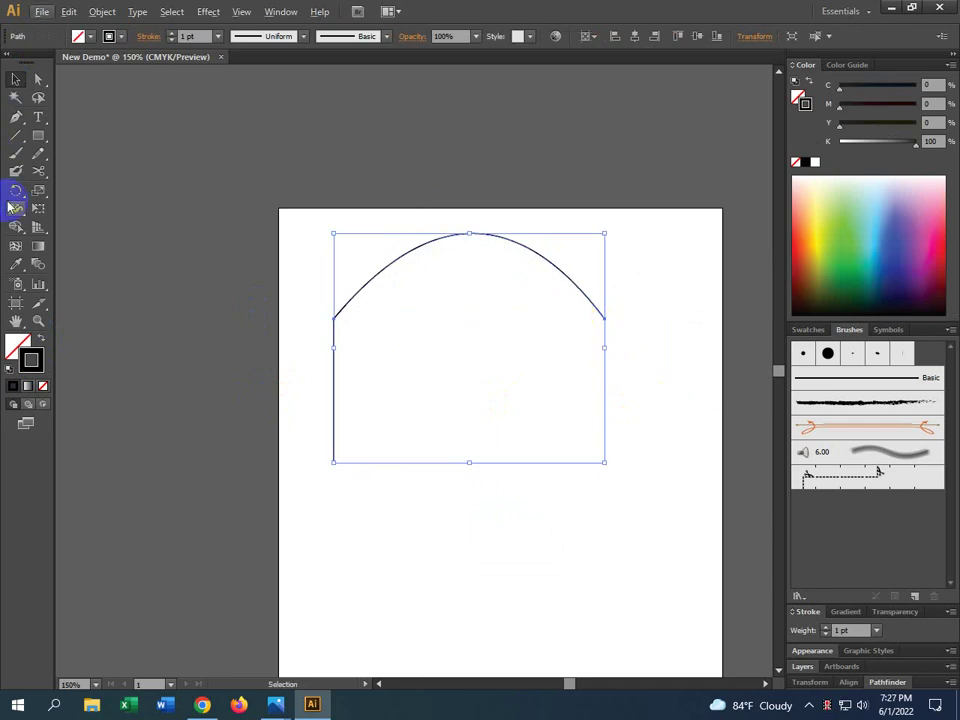
click(16, 119)
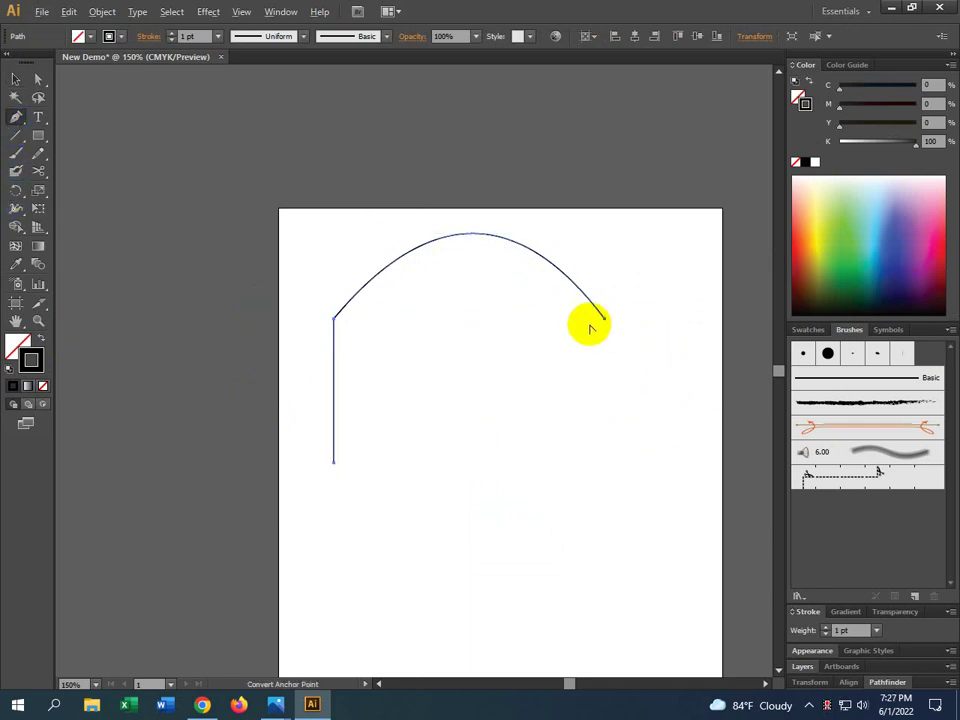
drag(605, 319, 686, 392)
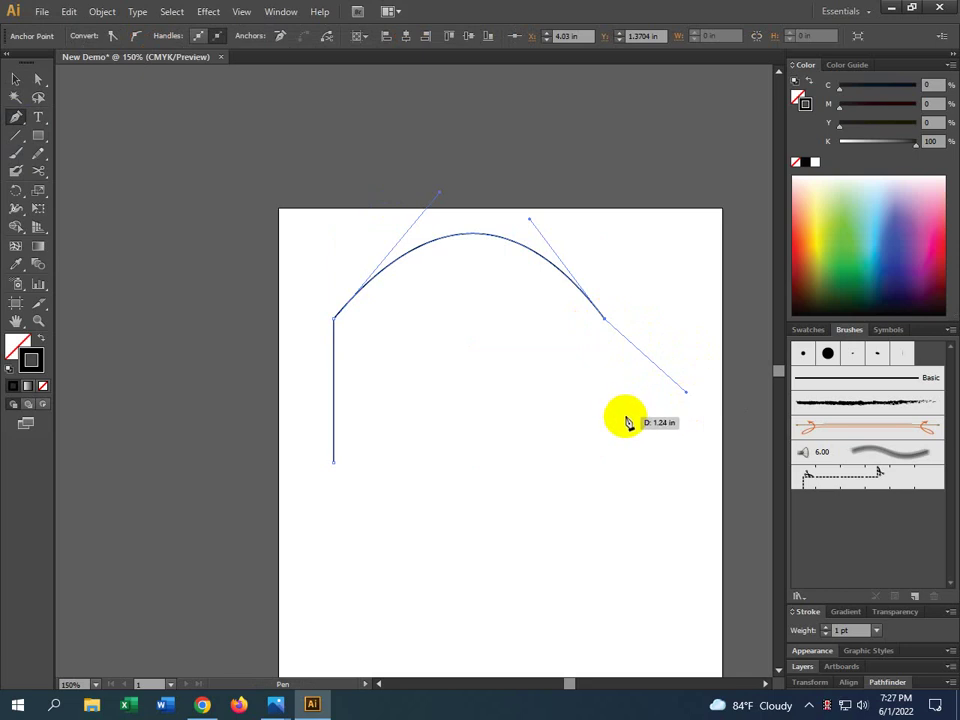
Fill the arch black and remove its stroke with Shift+X.
key(ctrl)
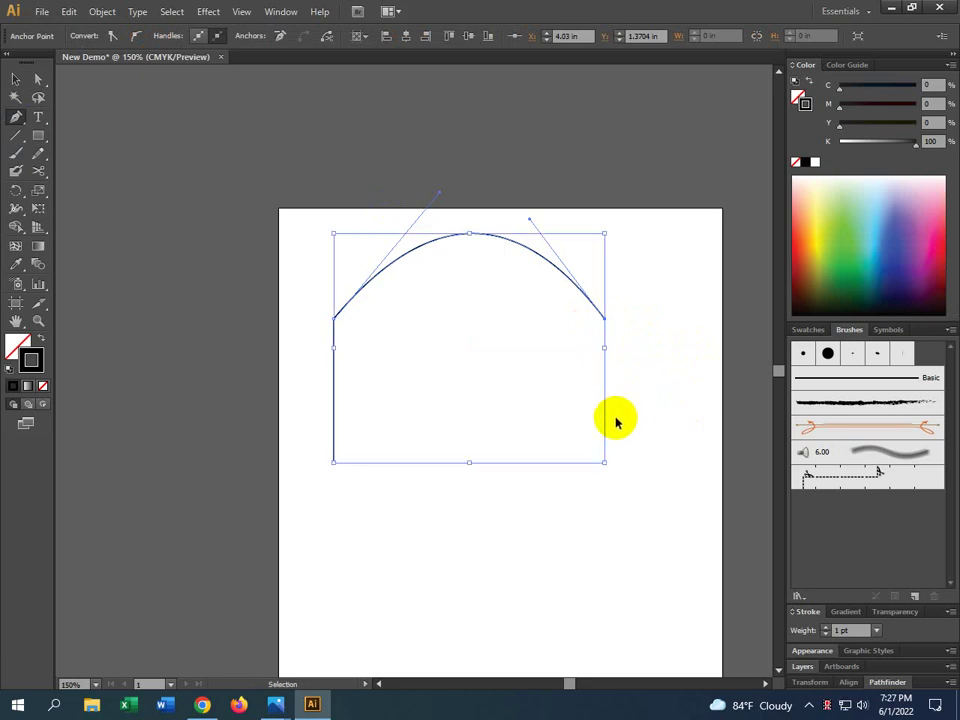
key(shift)
key(shift+x)
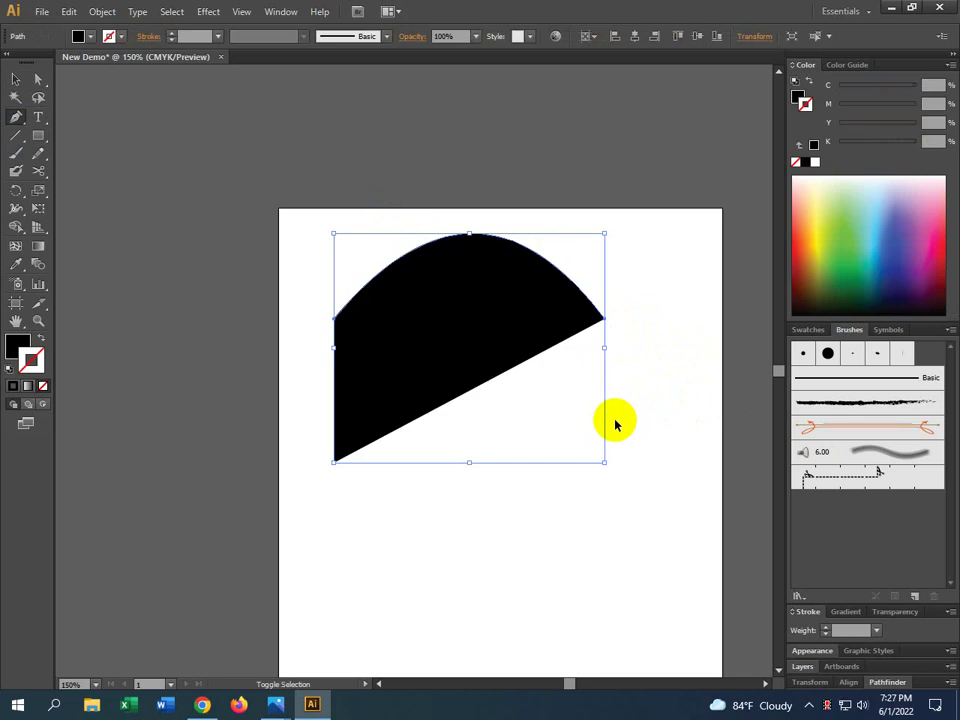
Undo the drawing back to an empty page and zoom out to show the whole artboard.
key(ctrl+z)
key(ctrl+z)
key(ctrl+z)
key(ctrl+z)
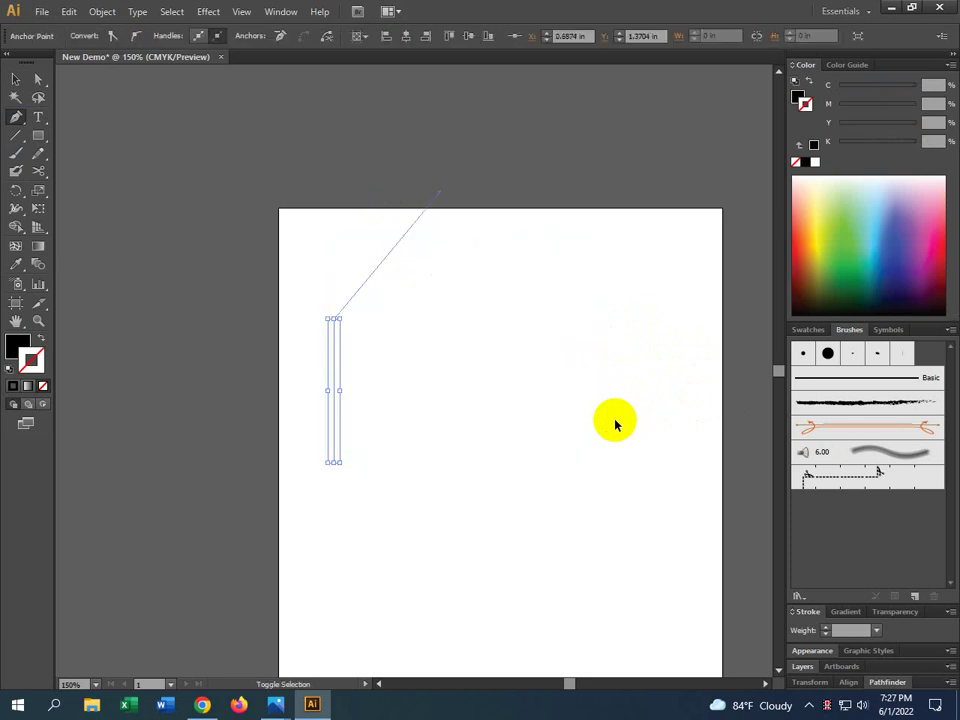
click(16, 79)
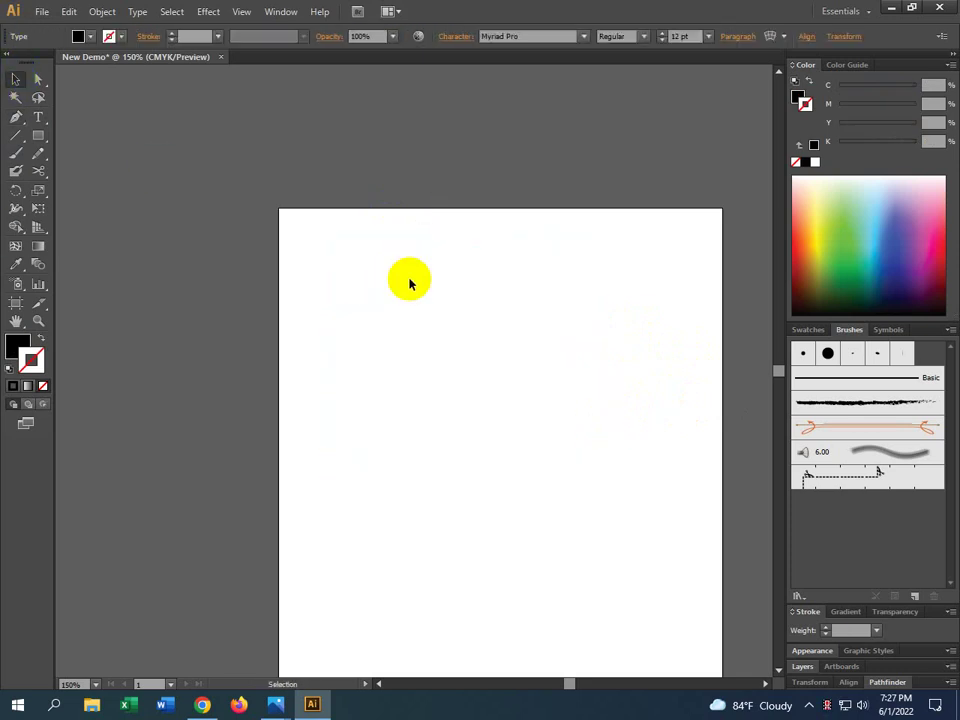
key(ctrl+minus)
key(ctrl+minus)
key(ctrl+minus)
key(ctrl+minus)
drag(559, 421, 517, 370)
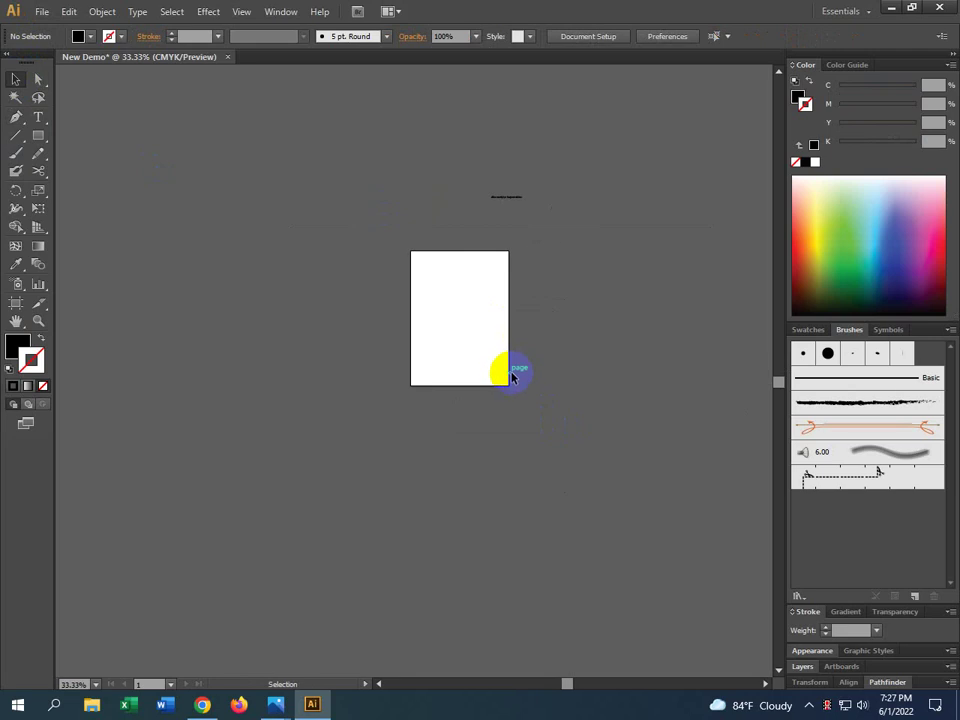
Restore the open arch outline using undo and redo.
key(a)
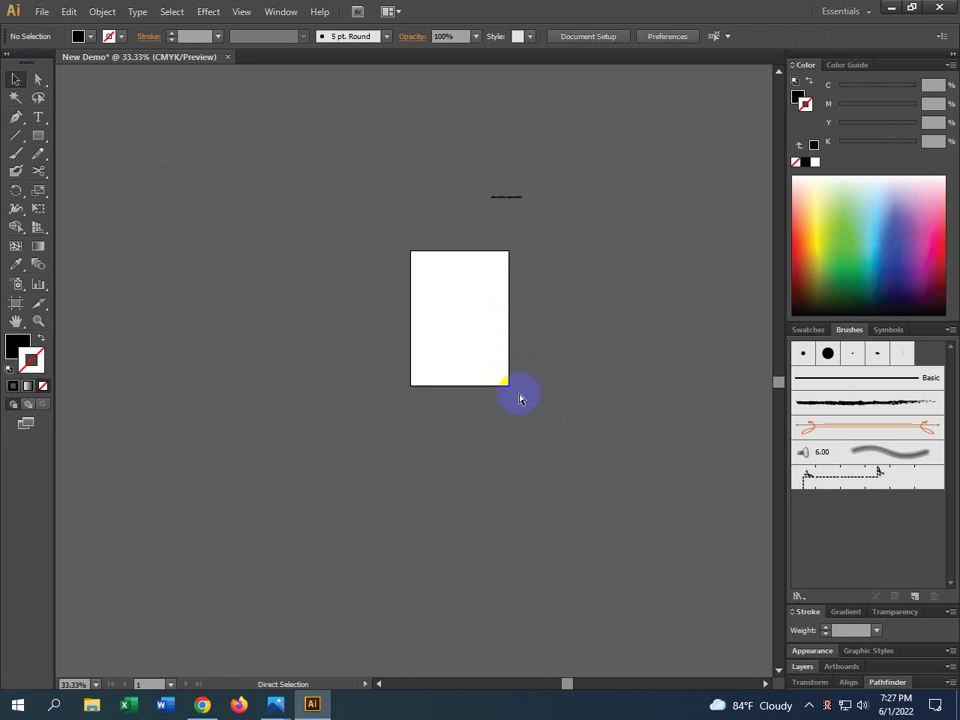
key(v)
key(ctrl)
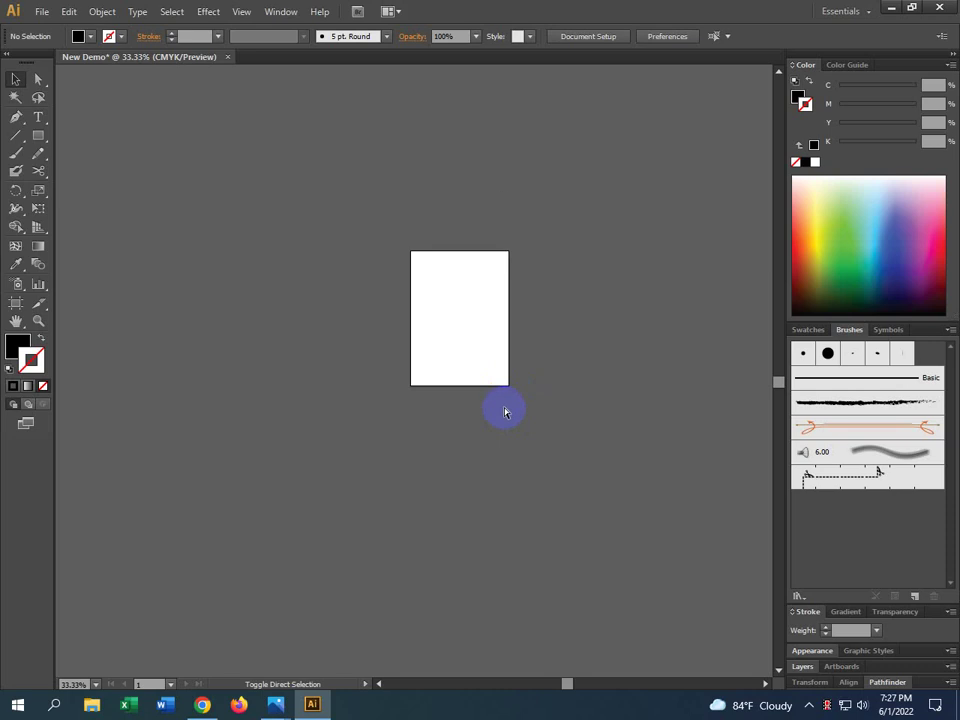
key(ctrl+z)
key(ctrl+z)
key(ctrl+z)
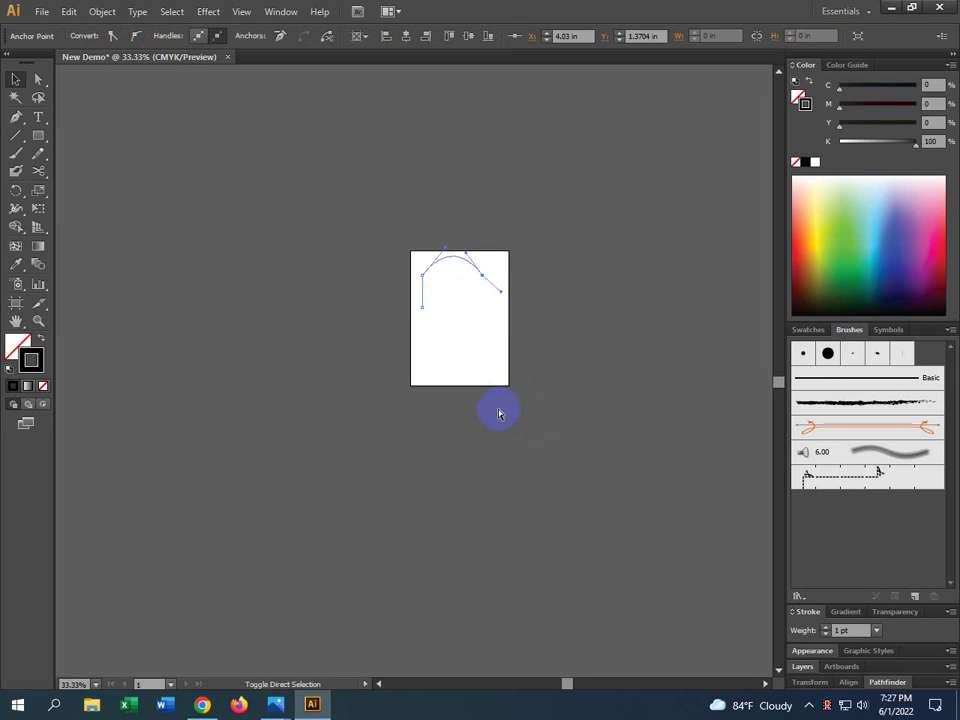
key(ctrl+shift+z)
key(ctrl+z)
Marquee-select the arch outline with the Selection tool and delete it.
key(v)
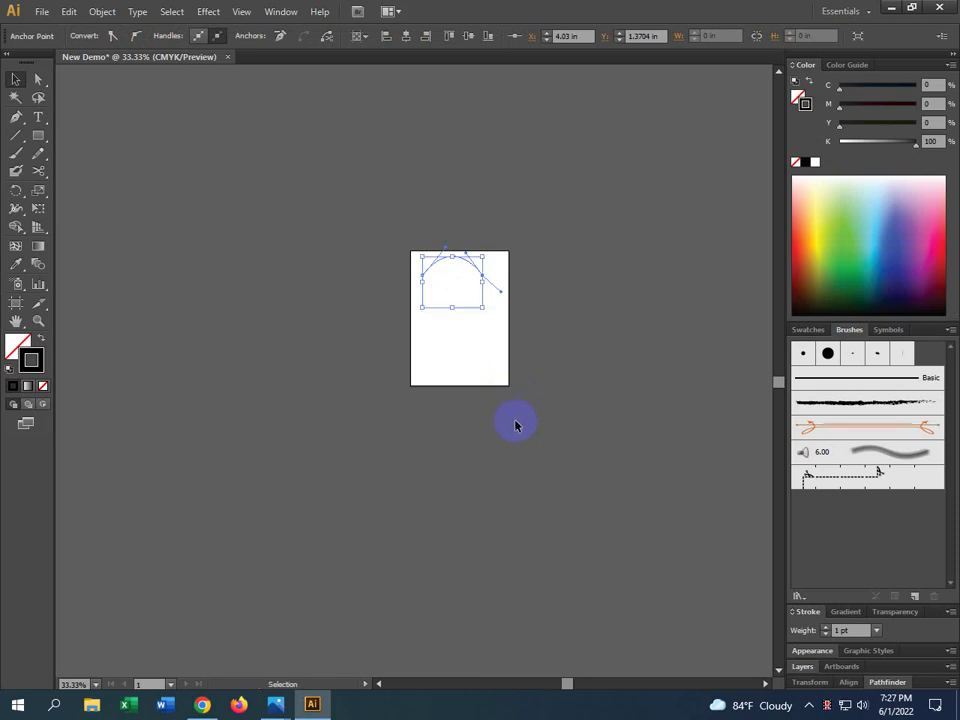
click(13, 72)
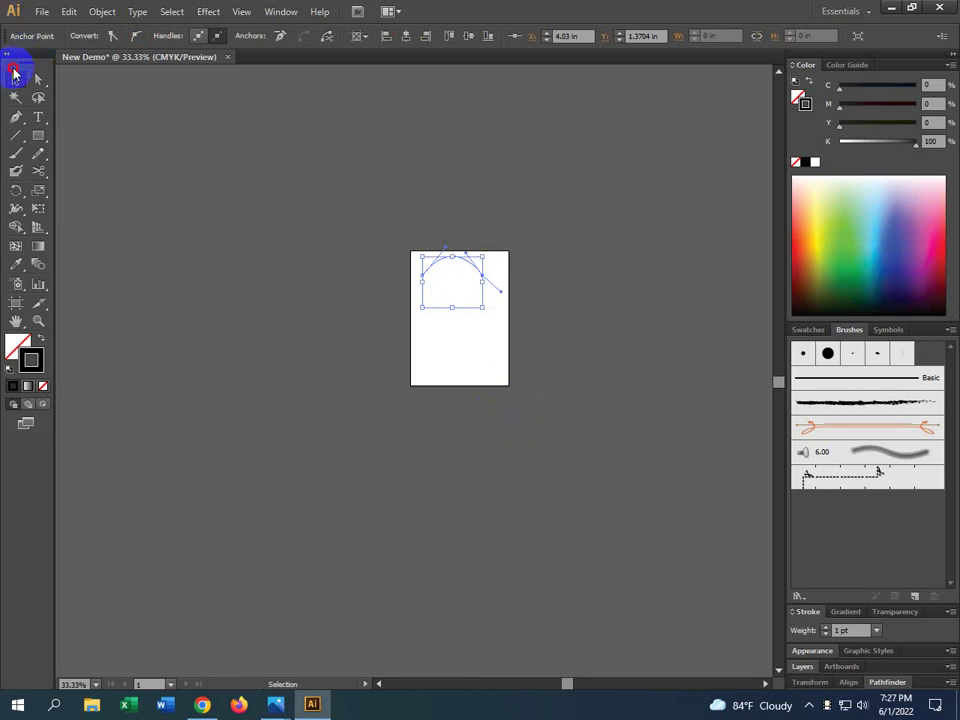
click(523, 375)
drag(553, 208, 521, 321)
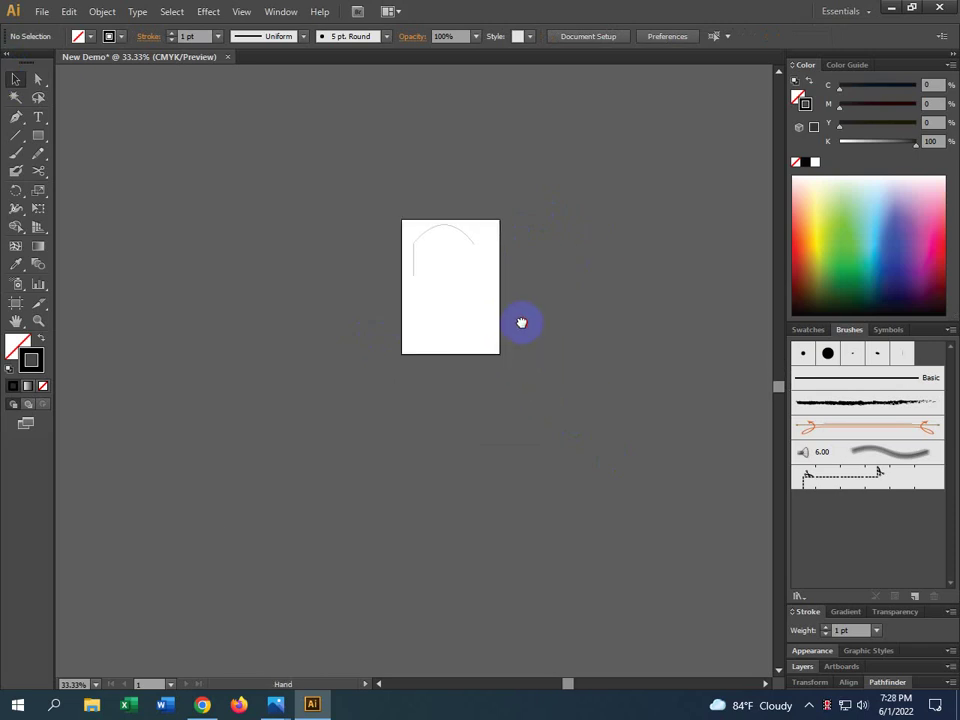
scroll(428, 232, up, 3)
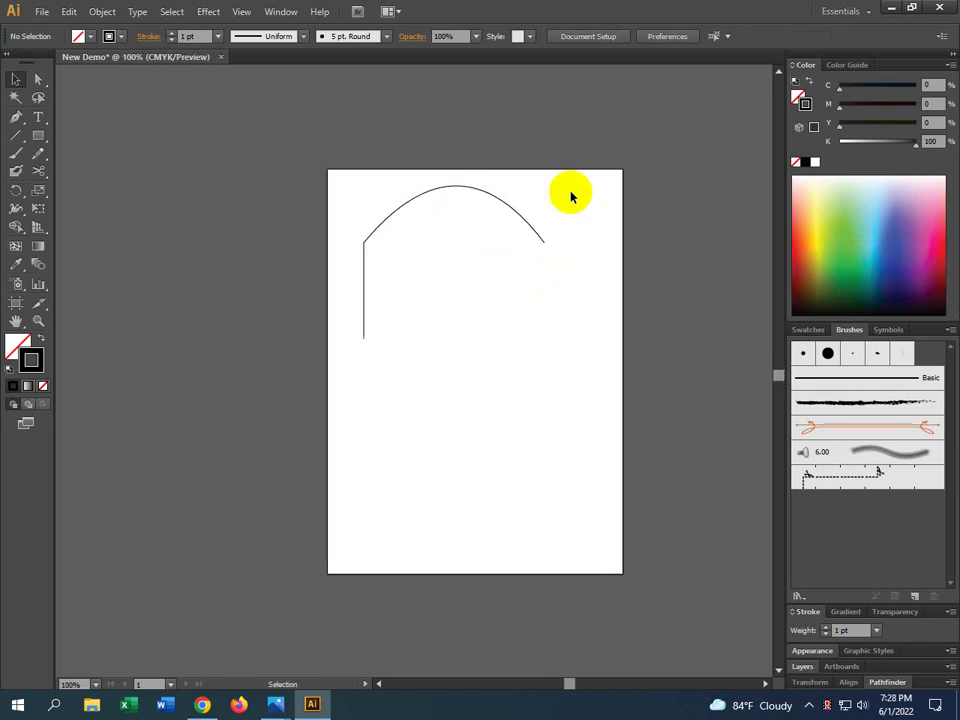
drag(564, 178, 340, 318)
key(Delete)
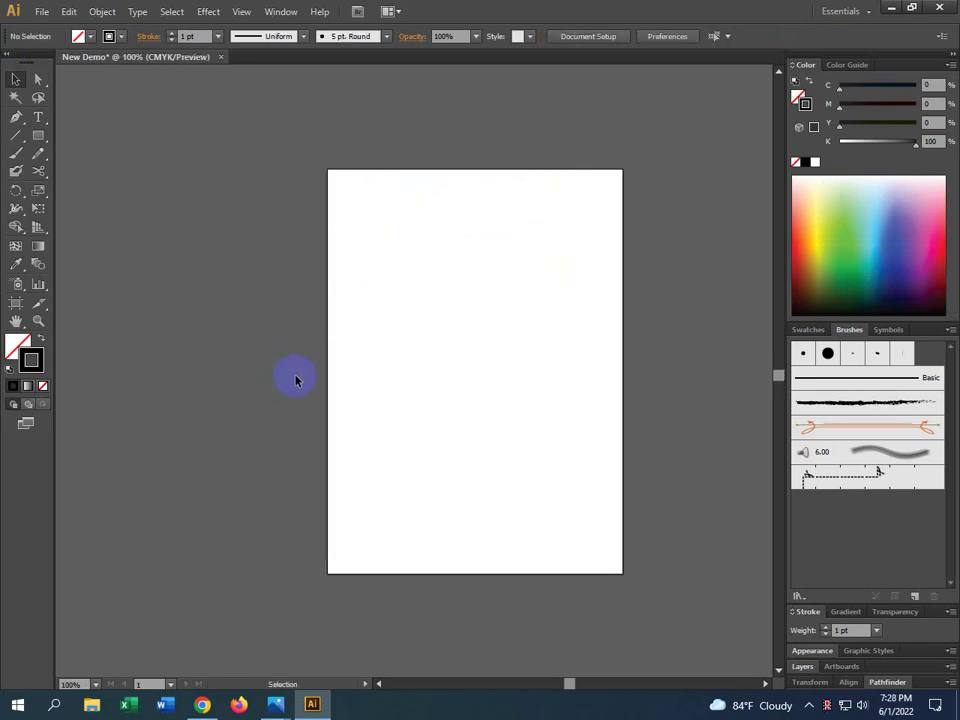